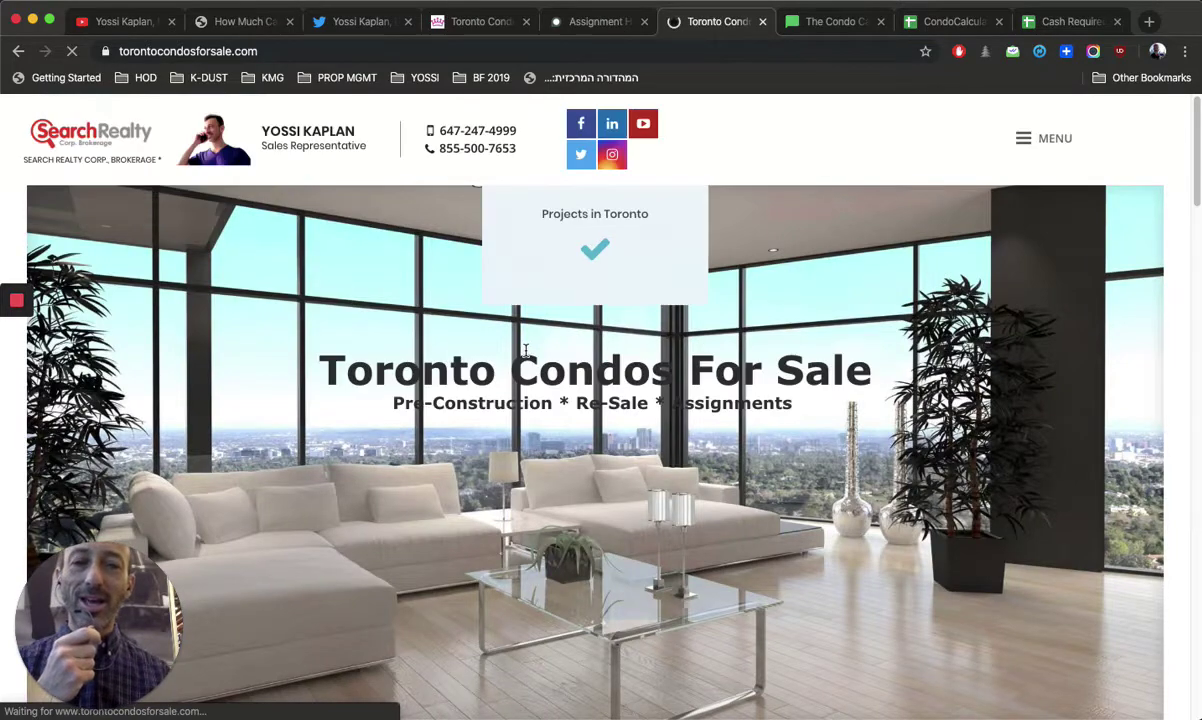
# Look over the Toronto condos home page and open the list of projects in Toronto
pyautogui.scroll(-3, 648, 430)
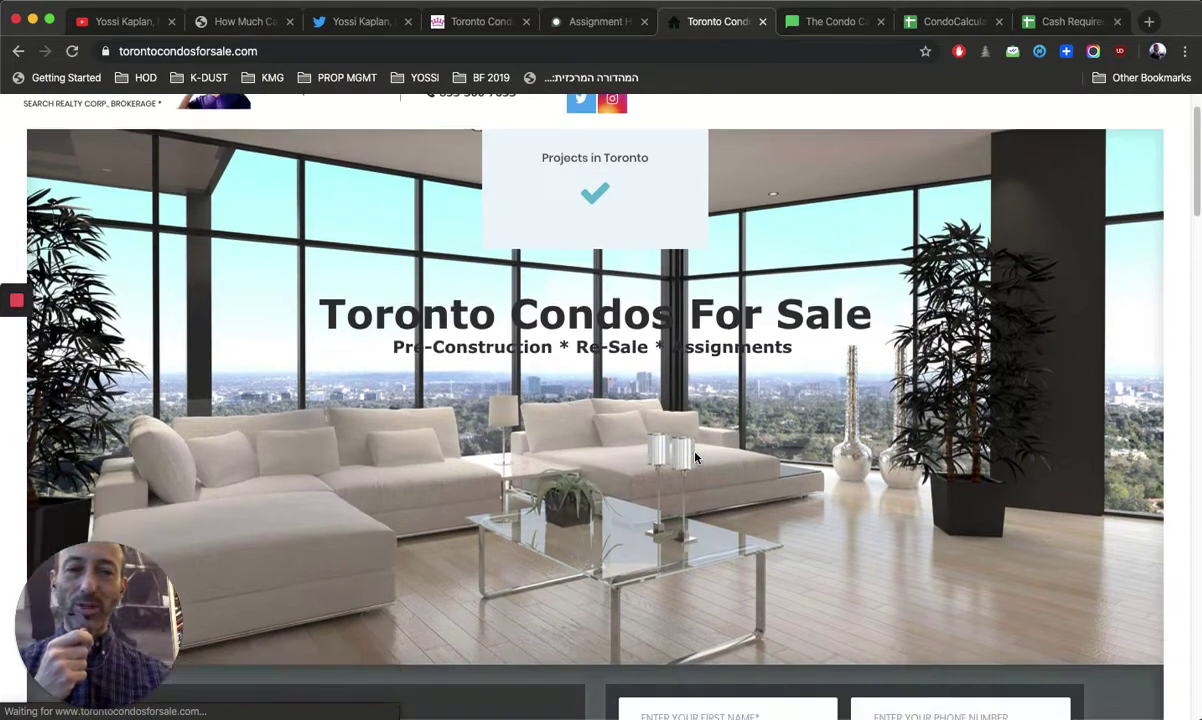
pyautogui.scroll(-5, 642, 432)
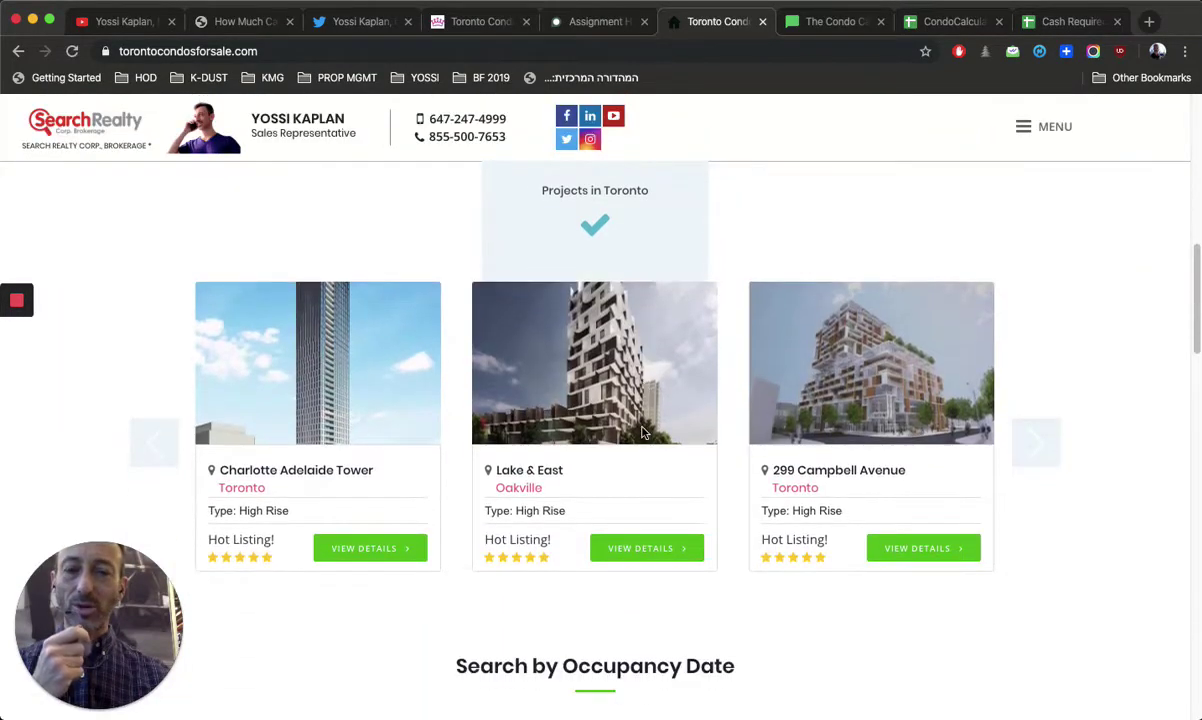
pyautogui.scroll(-5, 644, 434)
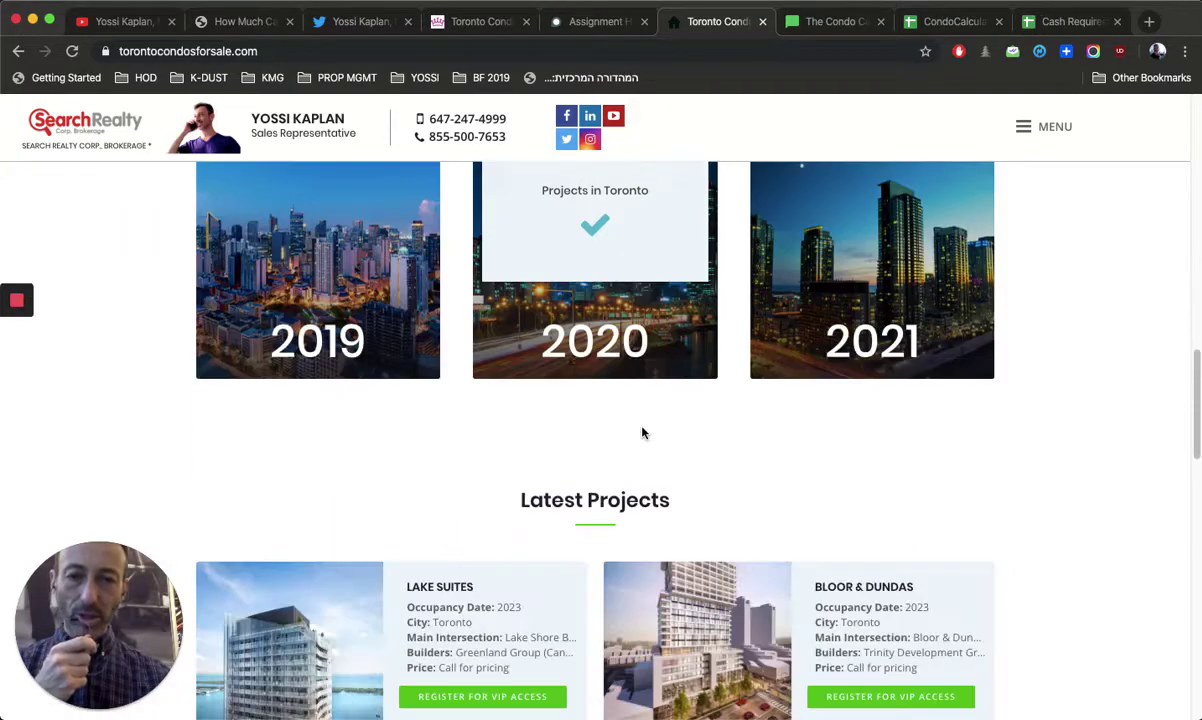
pyautogui.scroll(-3, 642, 432)
pyautogui.scroll(15, 642, 432)
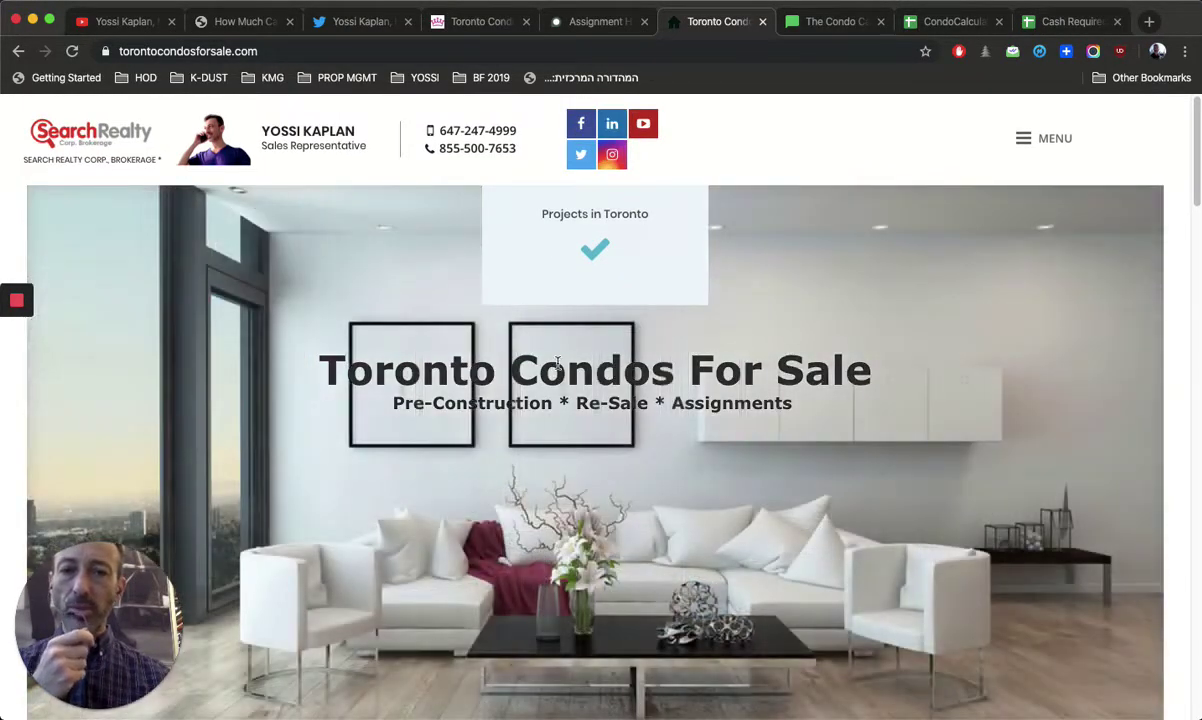
pyautogui.click(598, 252)
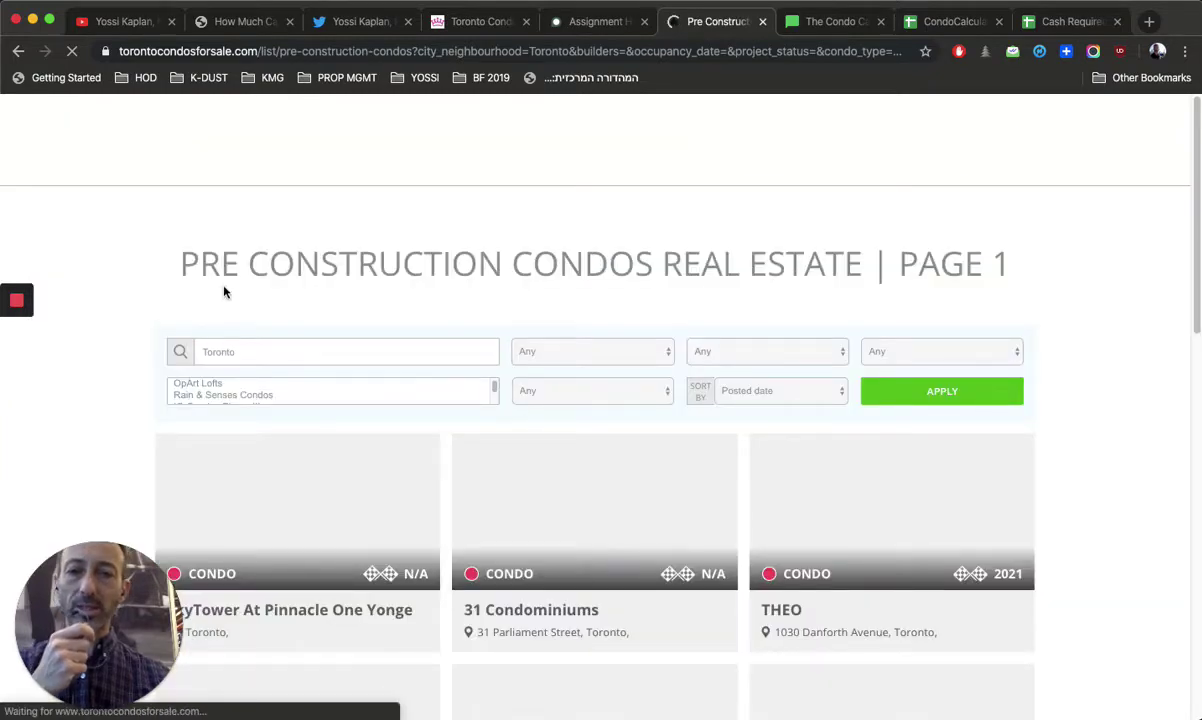
# Browse the Toronto pre-construction condo listings and open the 123 Portland project
pyautogui.scroll(-5, 582, 386)
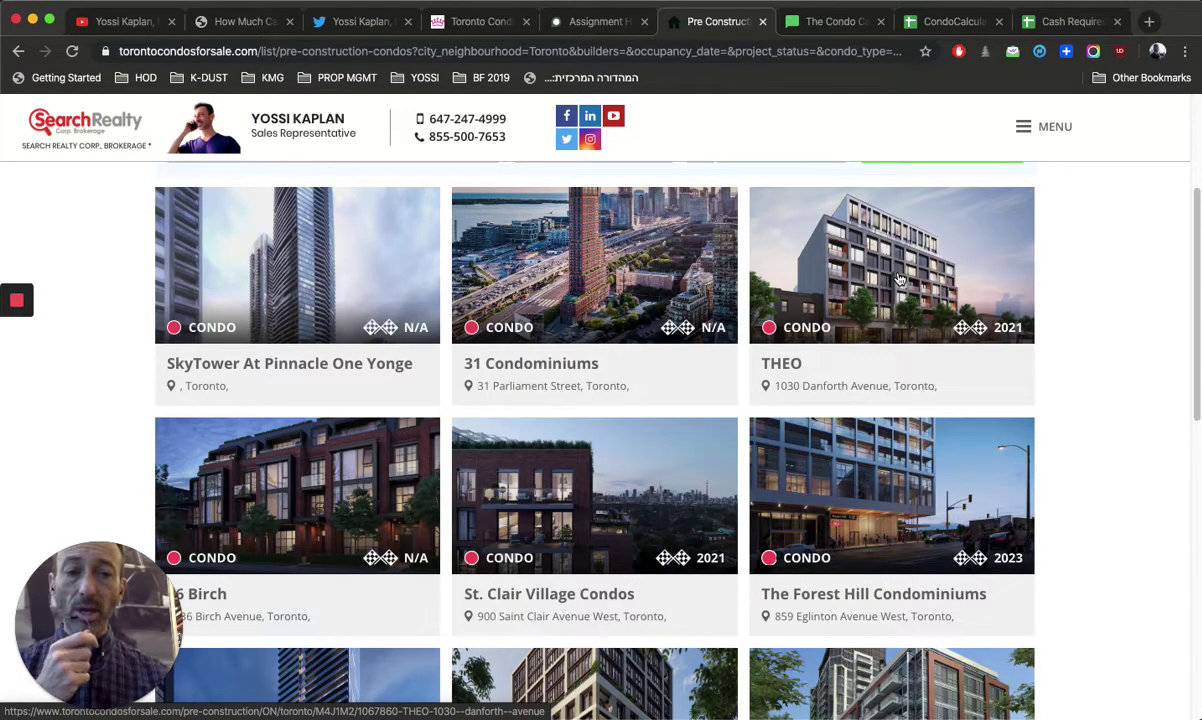
pyautogui.scroll(-8, 899, 280)
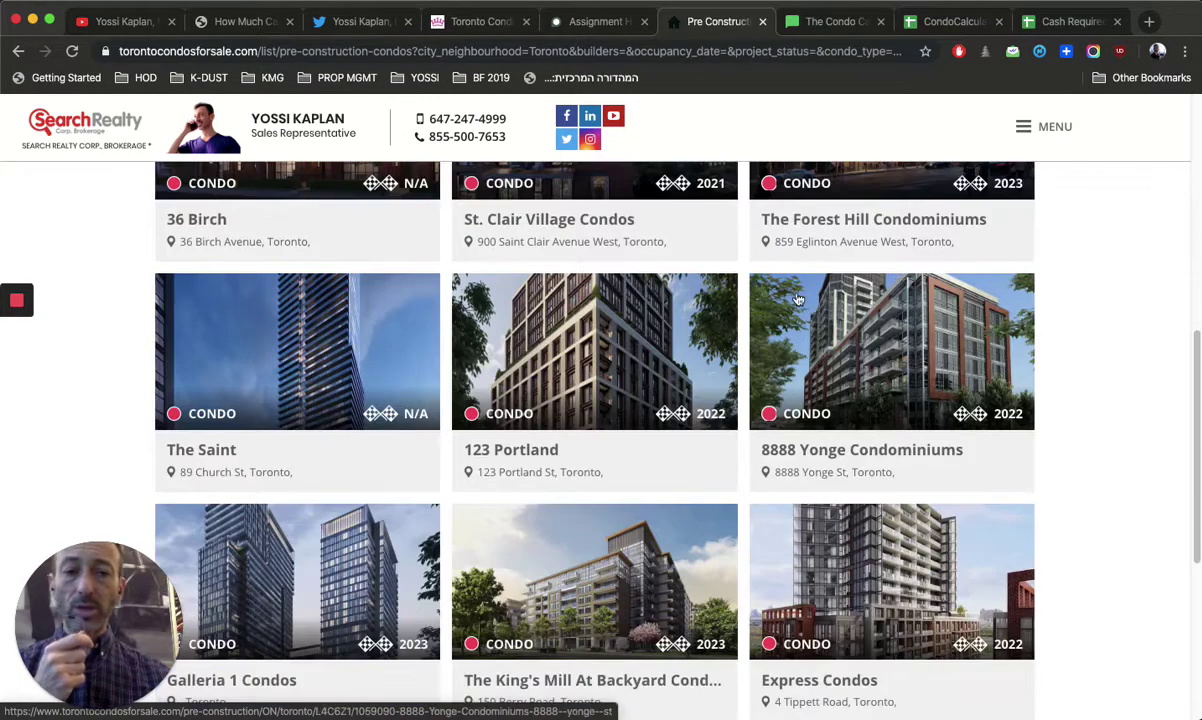
pyautogui.click(631, 355)
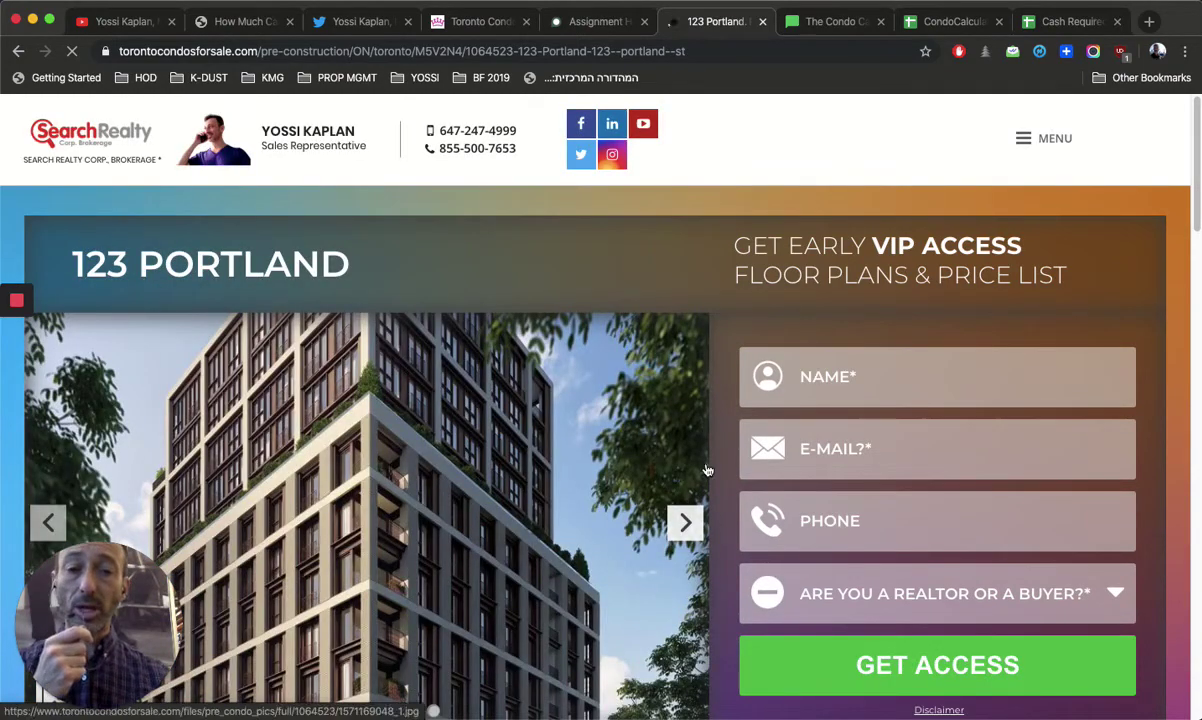
# Examine the 123 Portland photo gallery and its property details
pyautogui.scroll(-3, 660, 440)
pyautogui.click(677, 405)
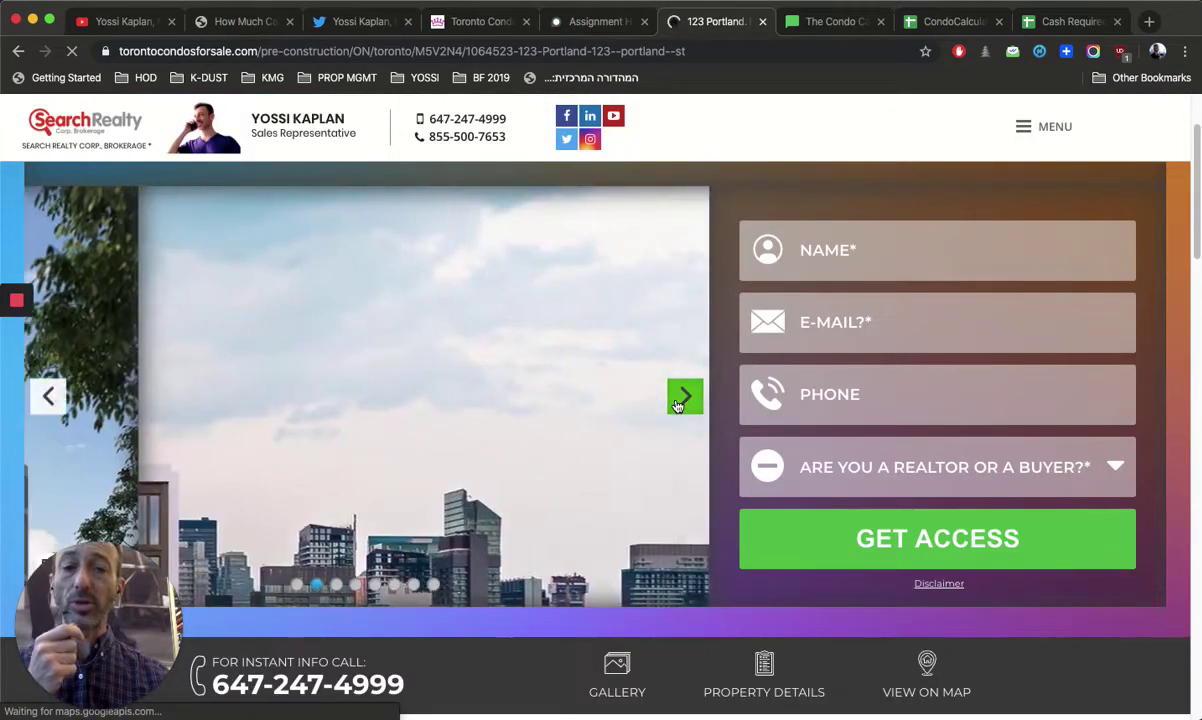
pyautogui.click(677, 405)
pyautogui.scroll(-10, 677, 405)
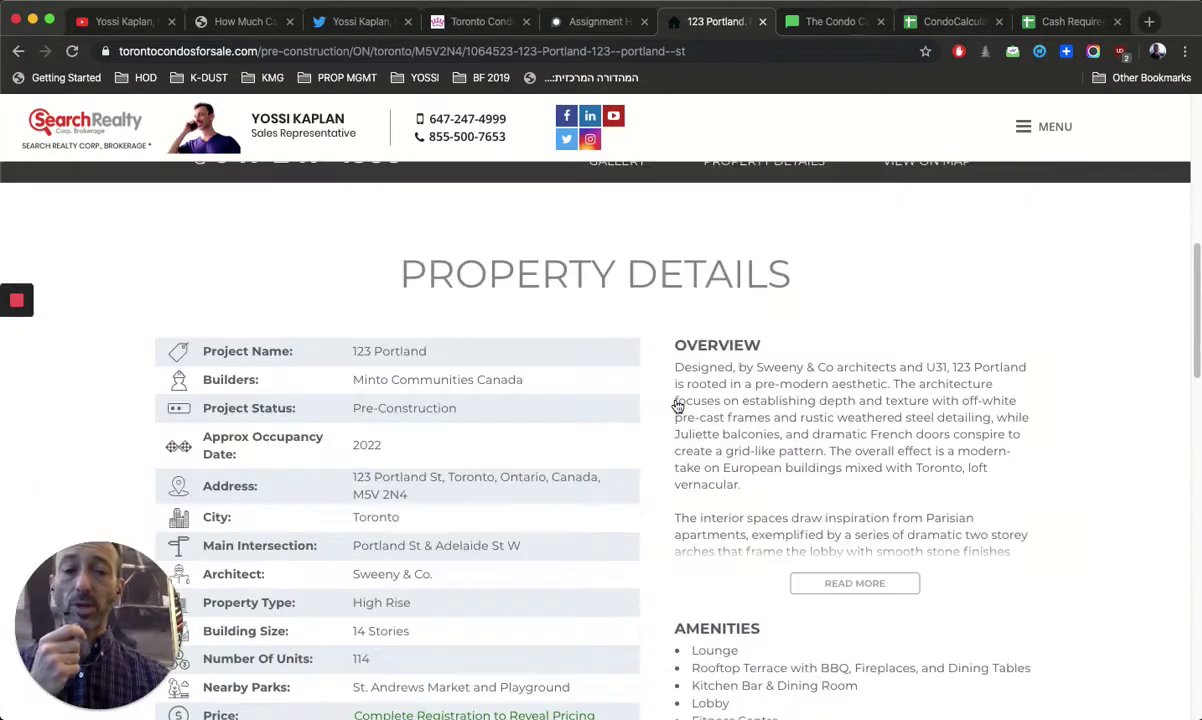
pyautogui.scroll(10, 677, 402)
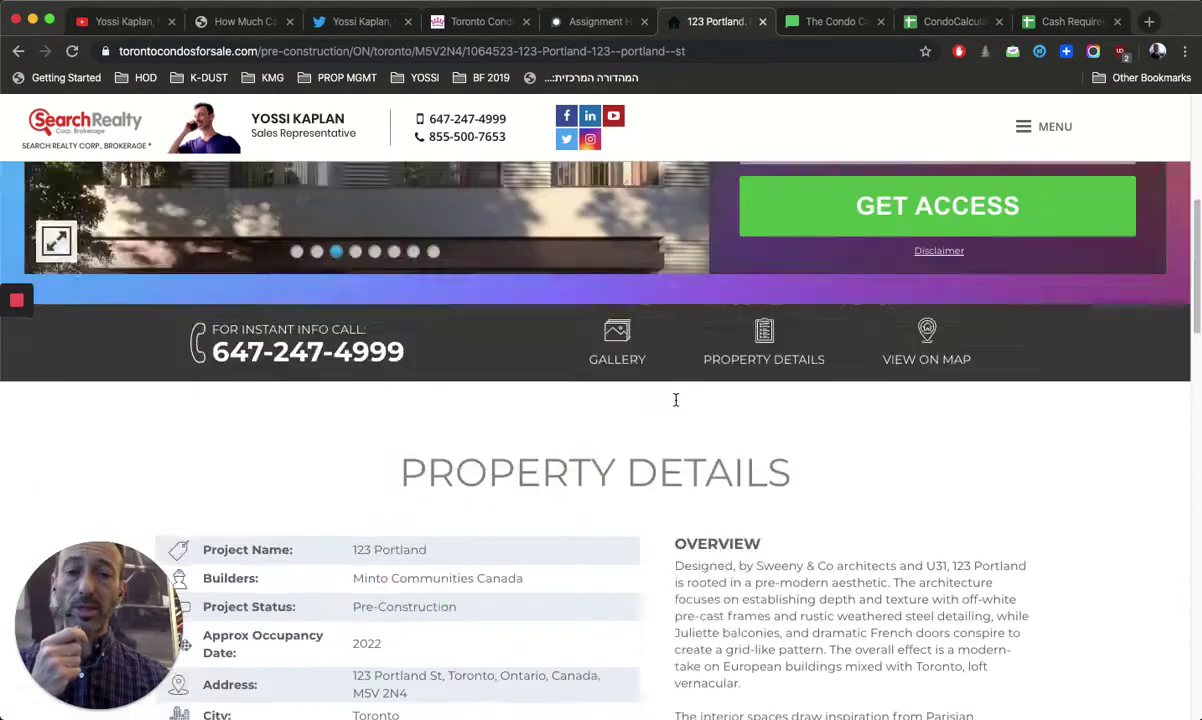
pyautogui.scroll(-2, 677, 405)
pyautogui.click(676, 345)
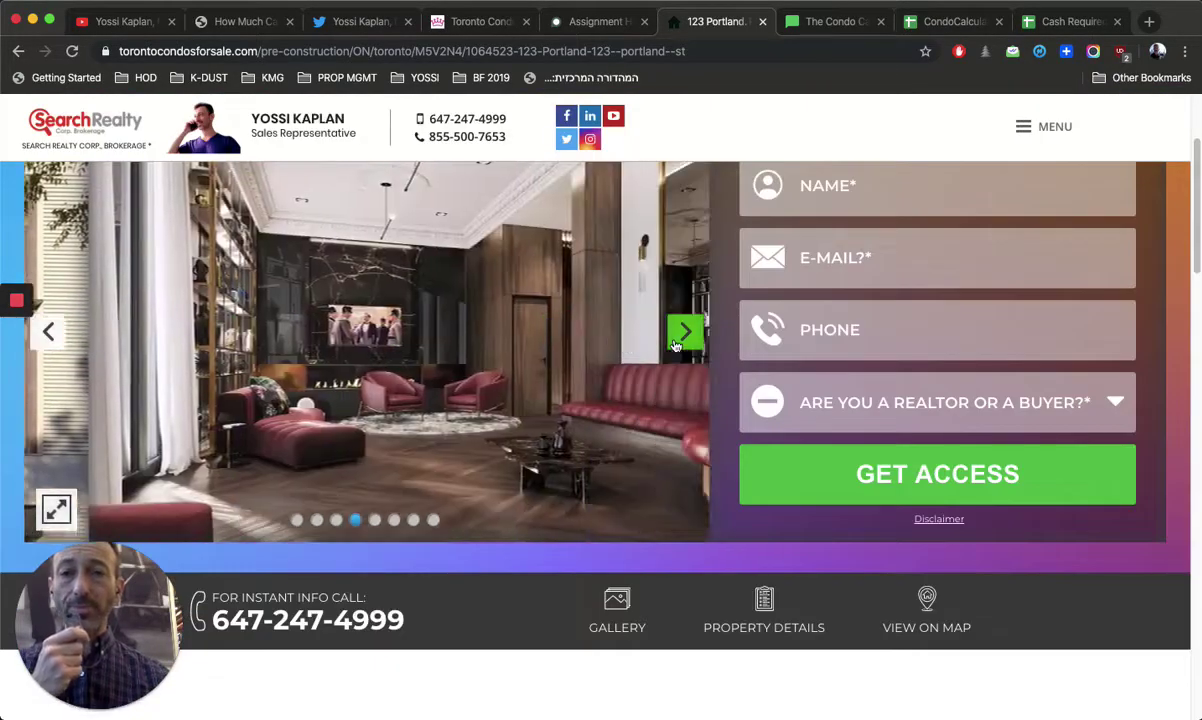
pyautogui.click(676, 345)
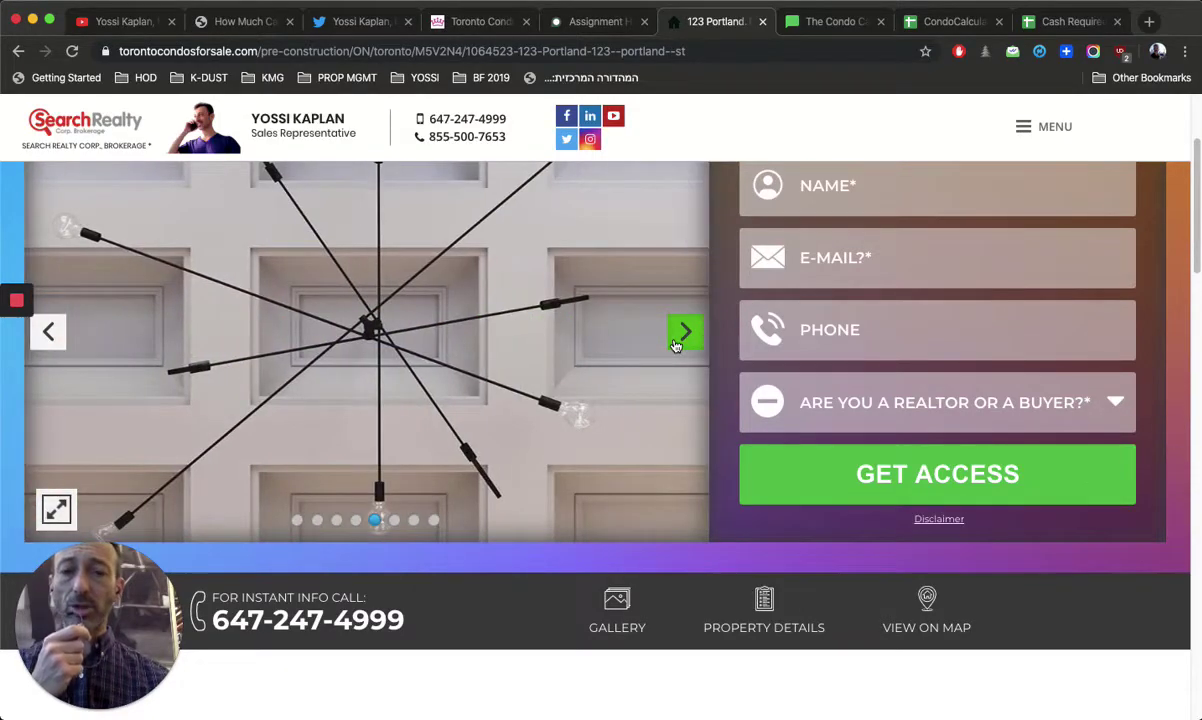
pyautogui.click(676, 345)
pyautogui.click(676, 345)
pyautogui.click(676, 345)
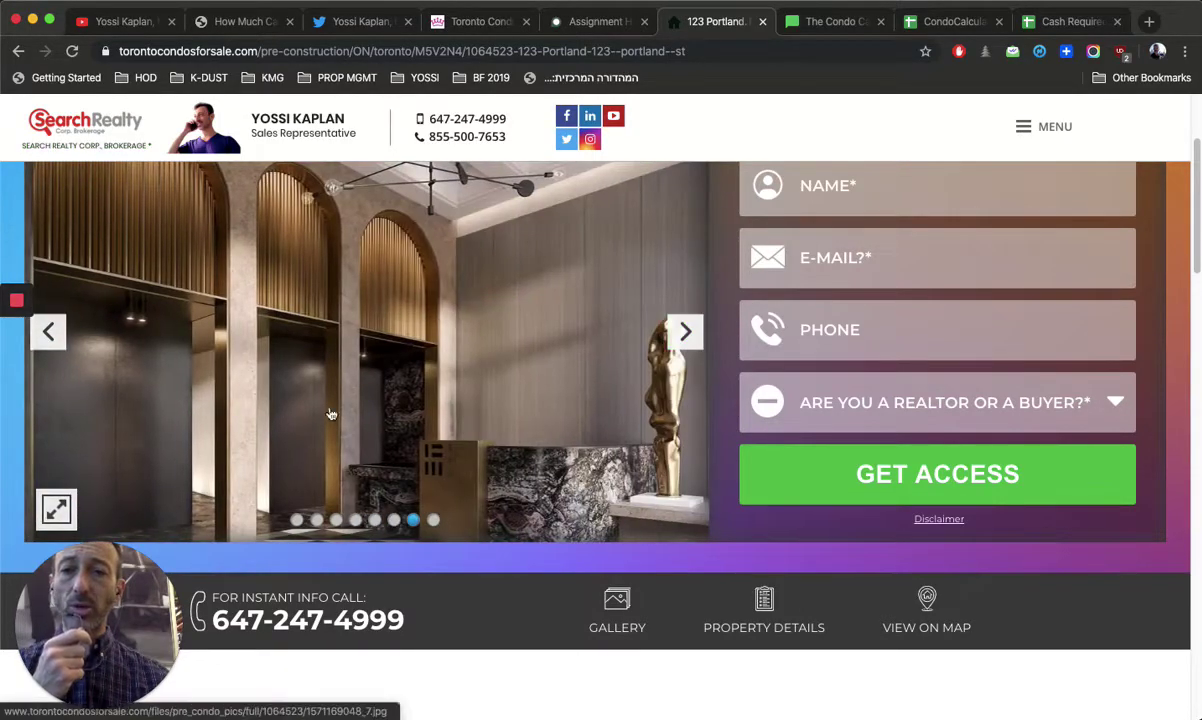
pyautogui.scroll(2, 340, 418)
pyautogui.scroll(-2, 340, 418)
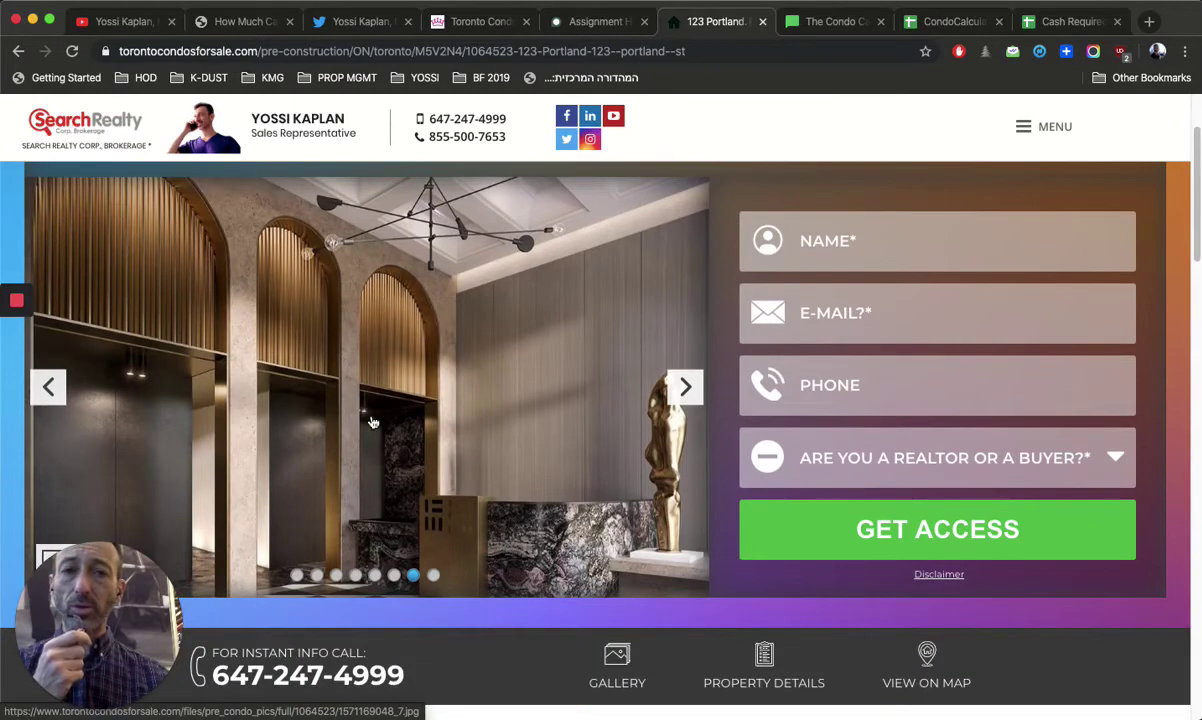
# Switch to the Cash Required to Buy Assignments spreadsheet and go to the Original Purchase Price label
pyautogui.click(1068, 25)
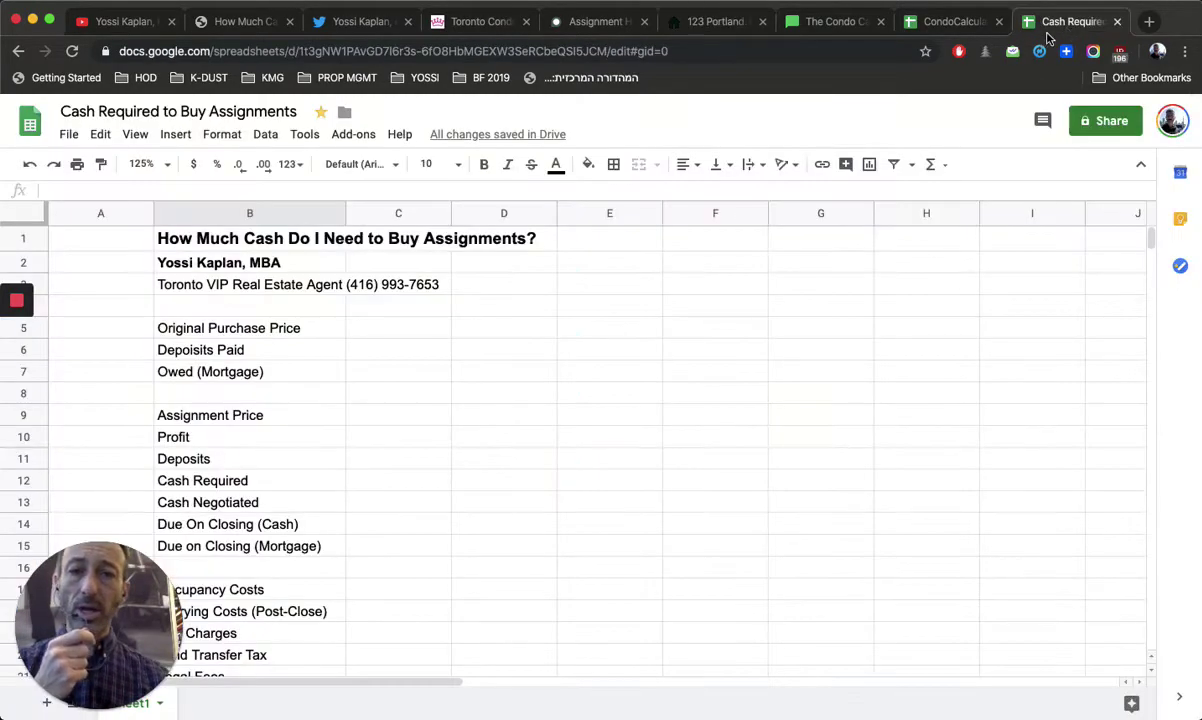
pyautogui.click(209, 244)
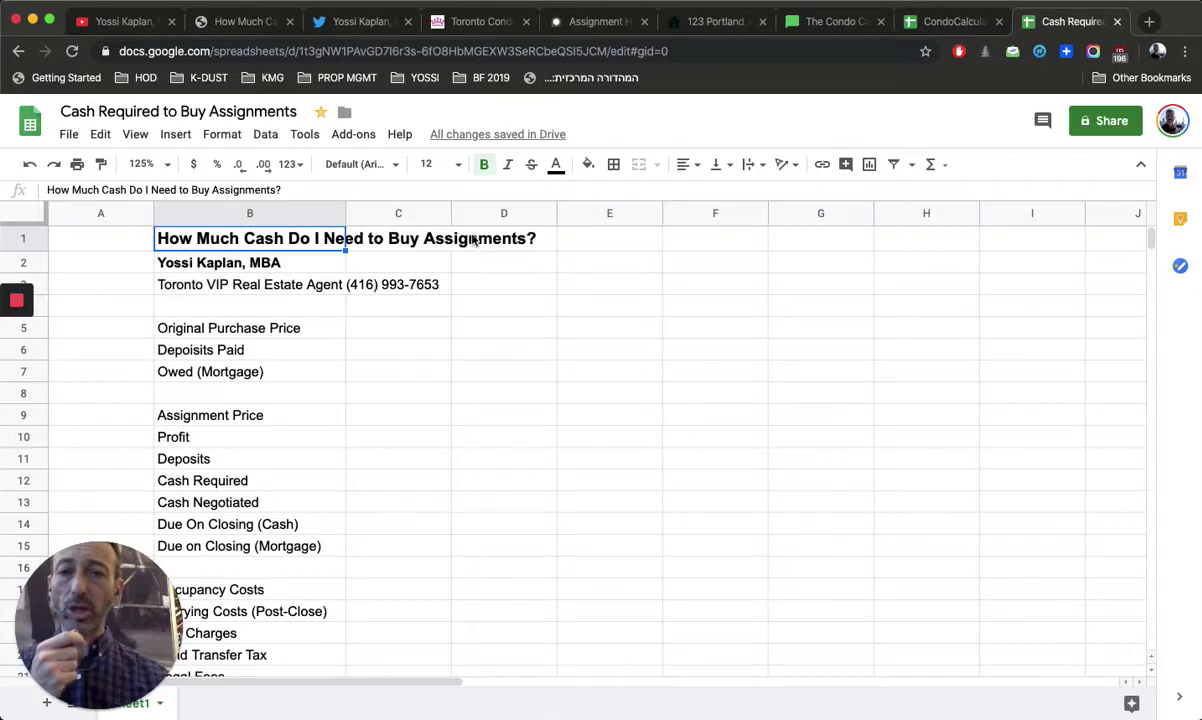
pyautogui.click(229, 335)
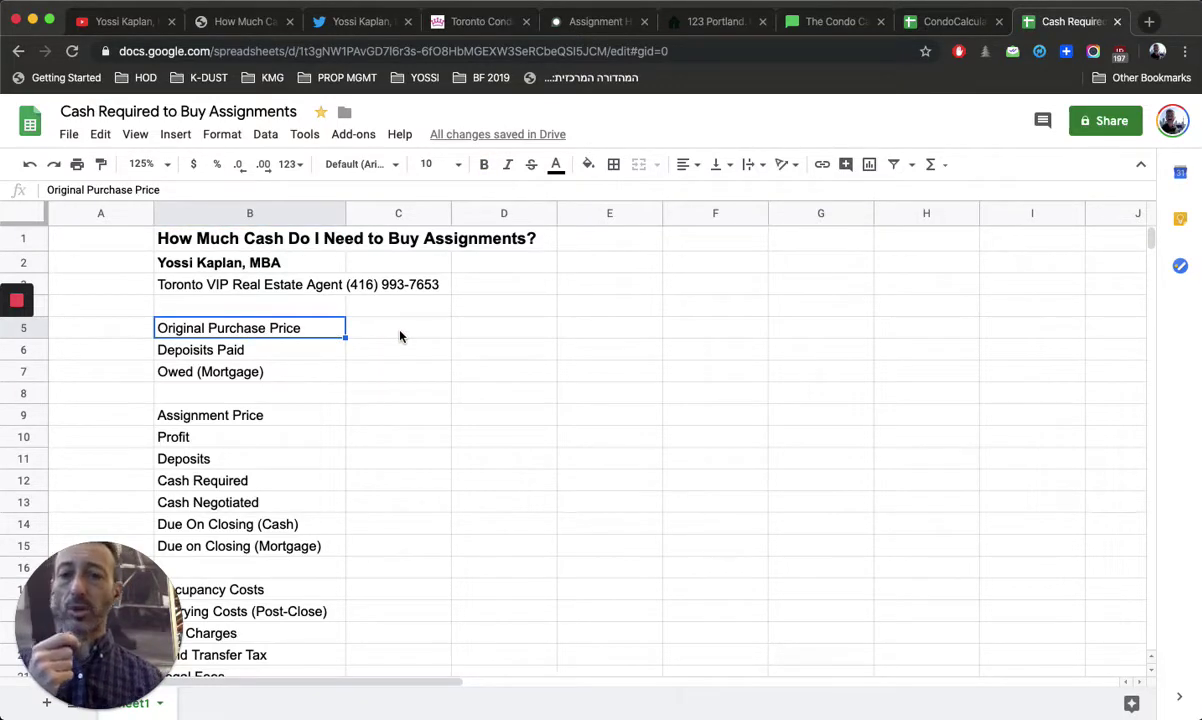
pyautogui.moveTo(123, 587); pyautogui.dragTo(868, 582)
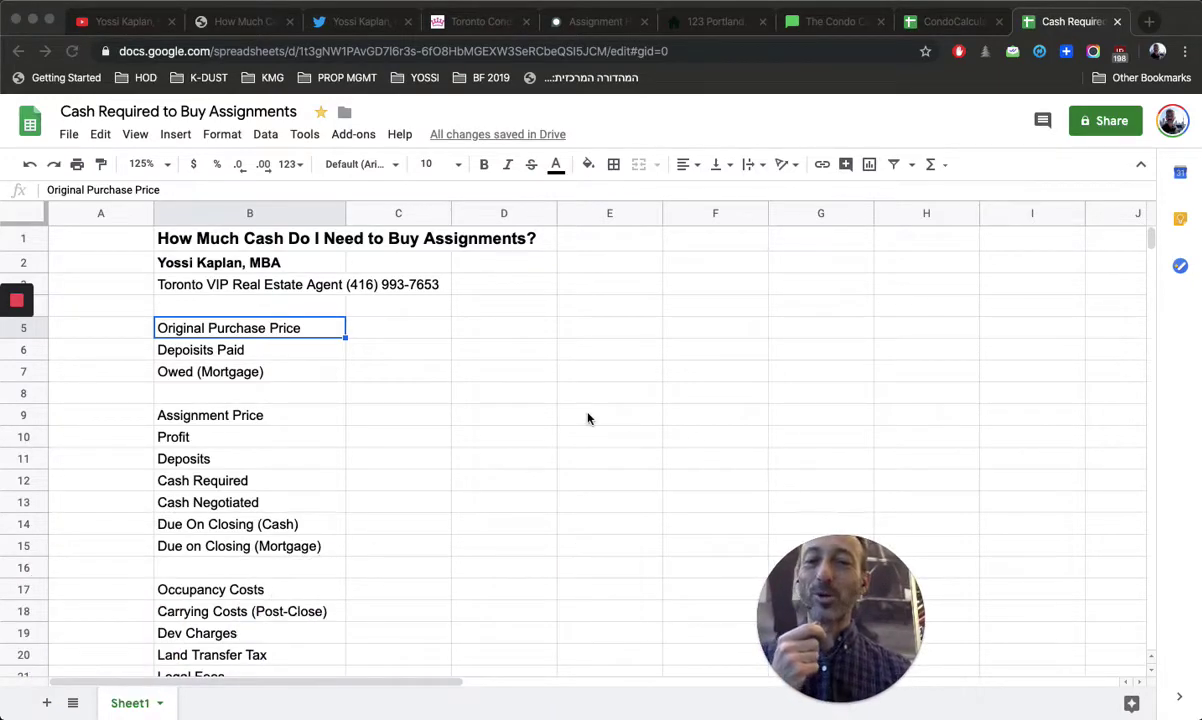
# Enter 600000 in cell D5 as the Original Purchase Price
pyautogui.click(486, 336)
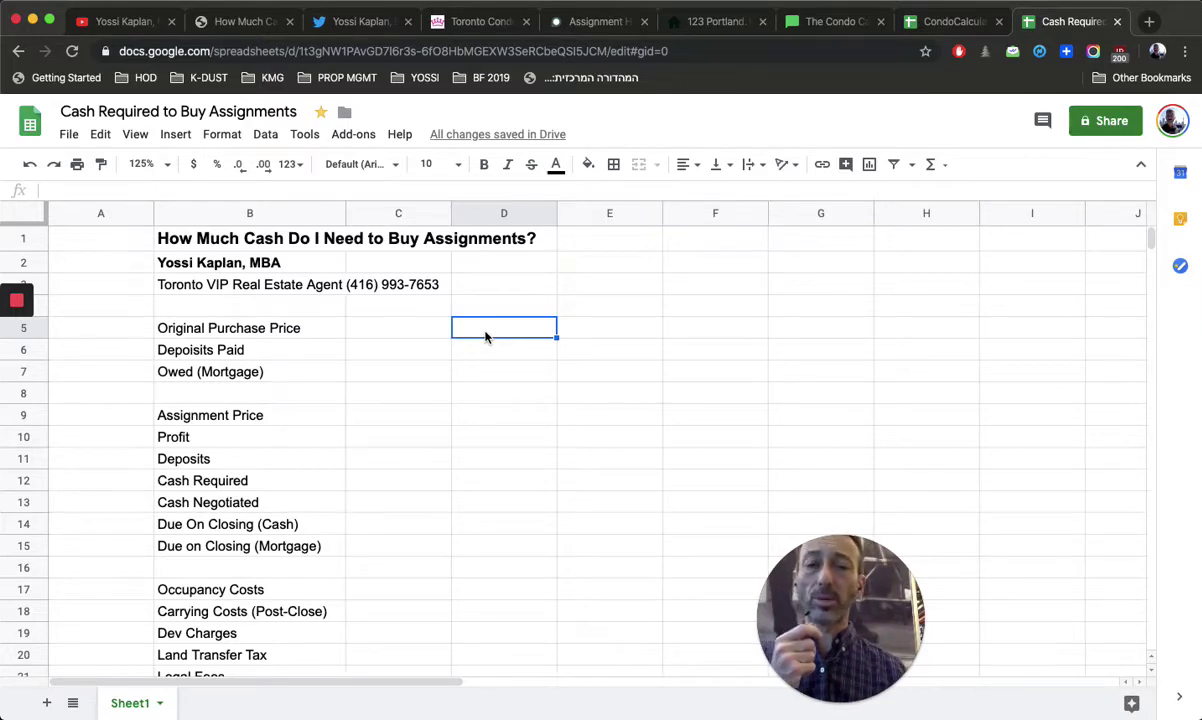
pyautogui.write('6')
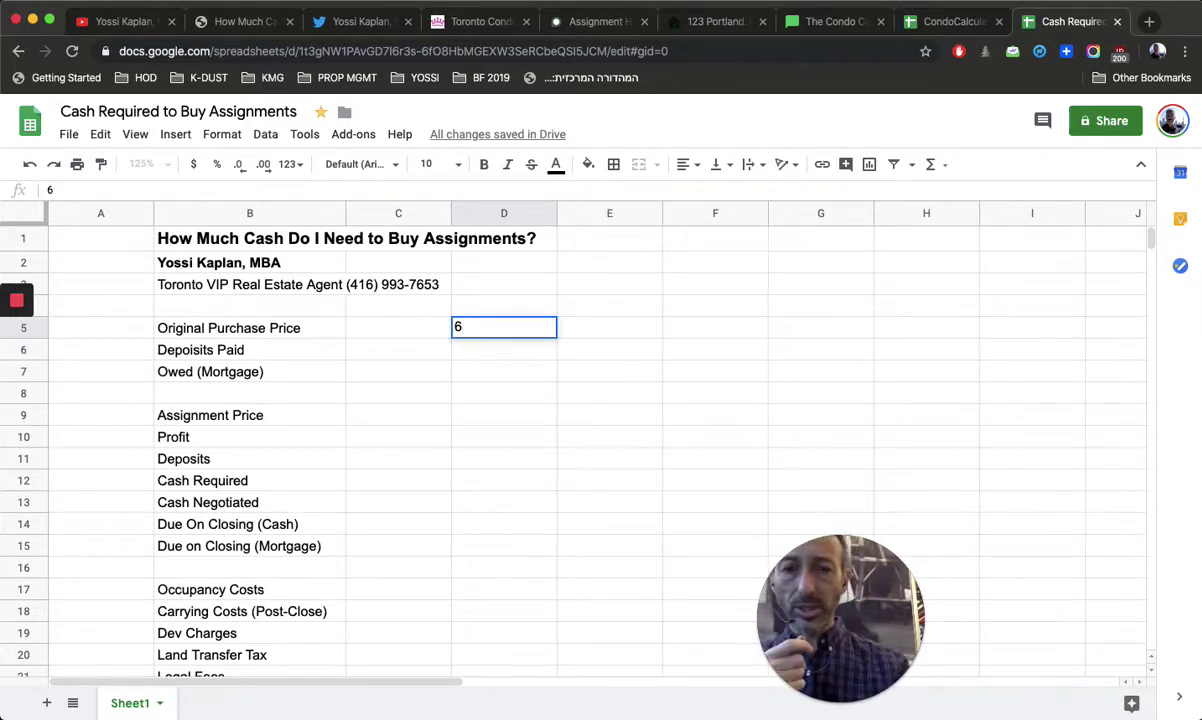
pyautogui.write('00000')
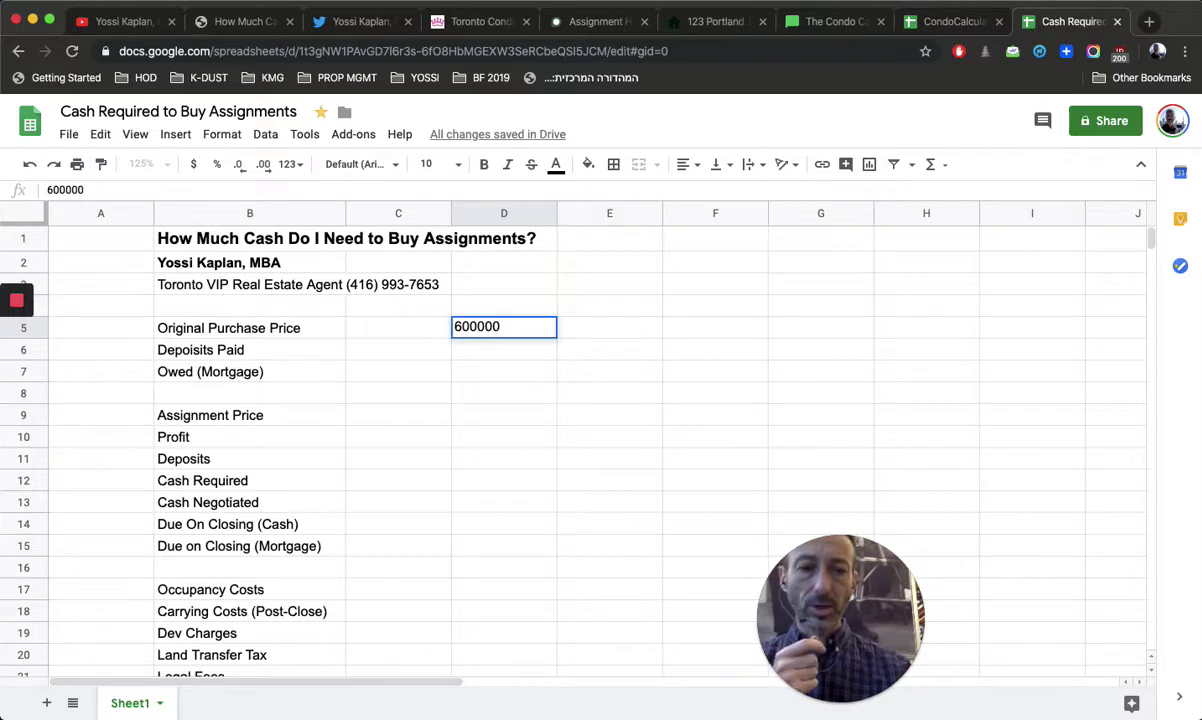
pyautogui.press('Return')
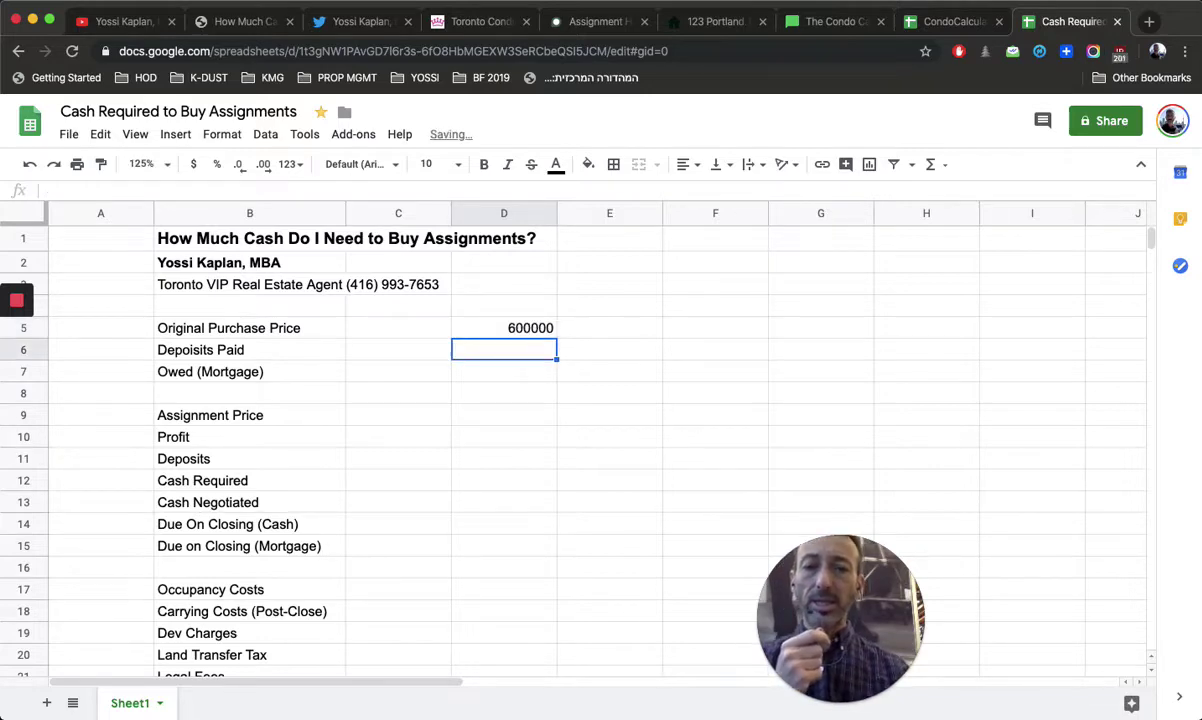
# Append "(so far)" to the deposits paid label in cell B6
pyautogui.click(398, 349)
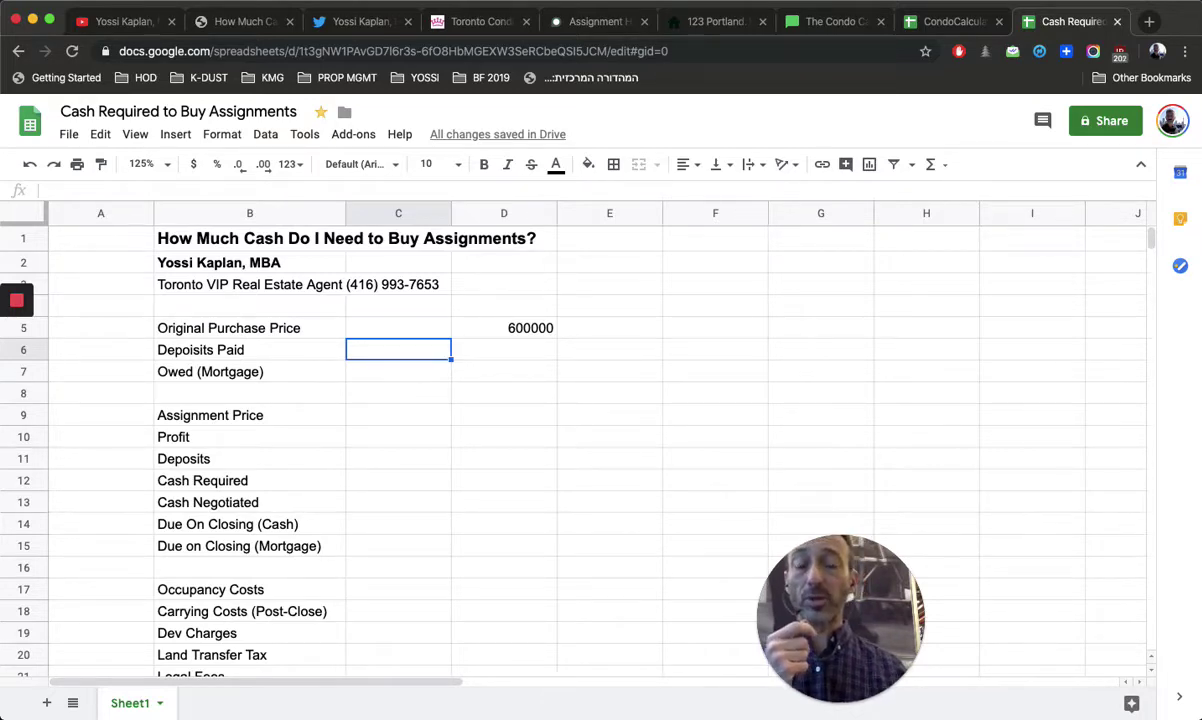
pyautogui.click(249, 349)
pyautogui.doubleClick(249, 349)
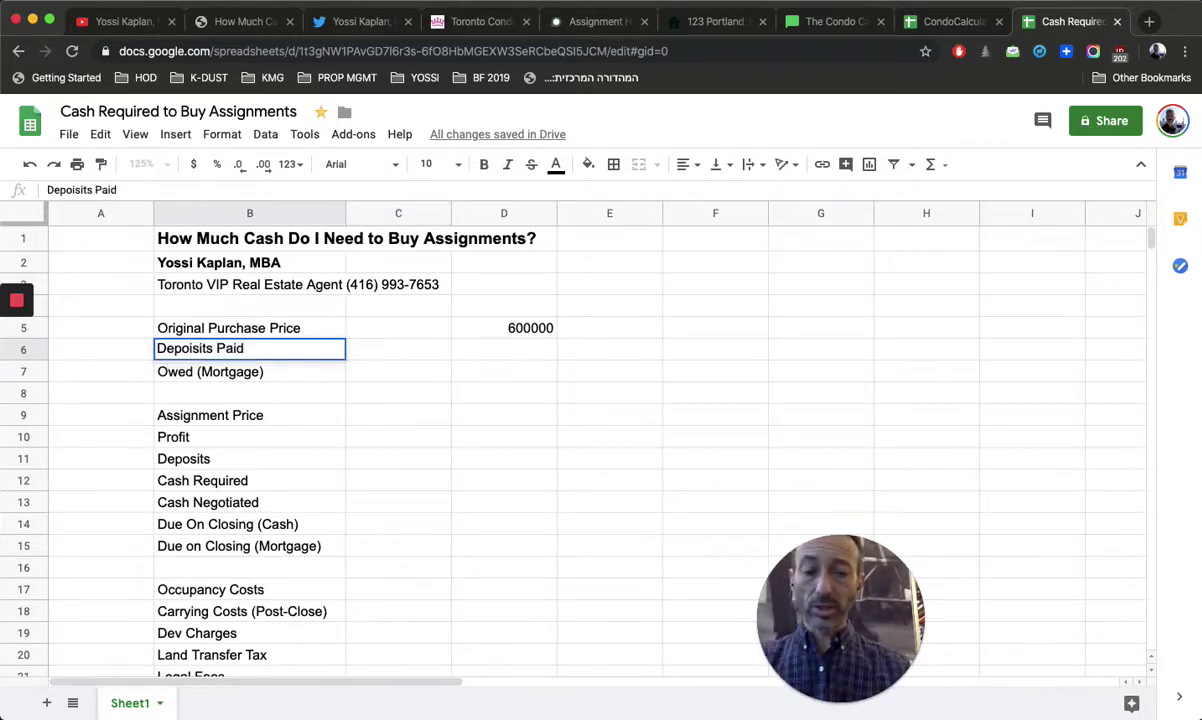
pyautogui.write('(so fa')
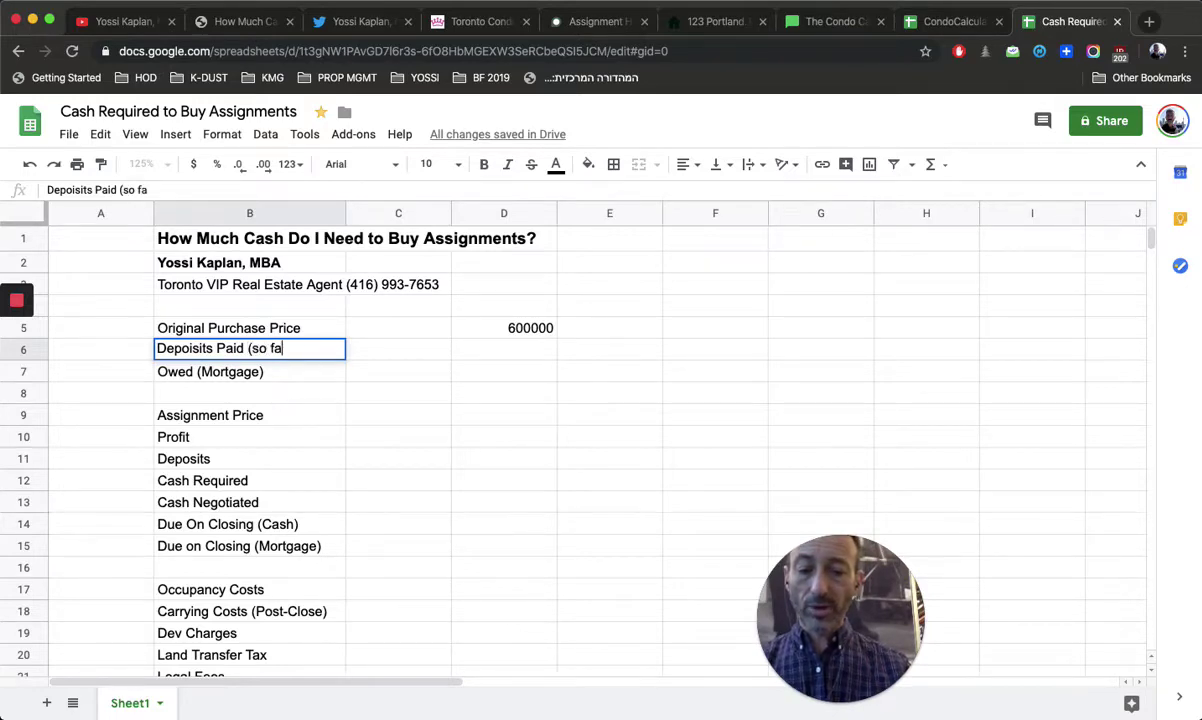
pyautogui.write('r)')
pyautogui.press('Return')
pyautogui.click(249, 349)
# Fill in the deposits paid row with 15% in C6 and 90000 in D6
pyautogui.click(503, 349)
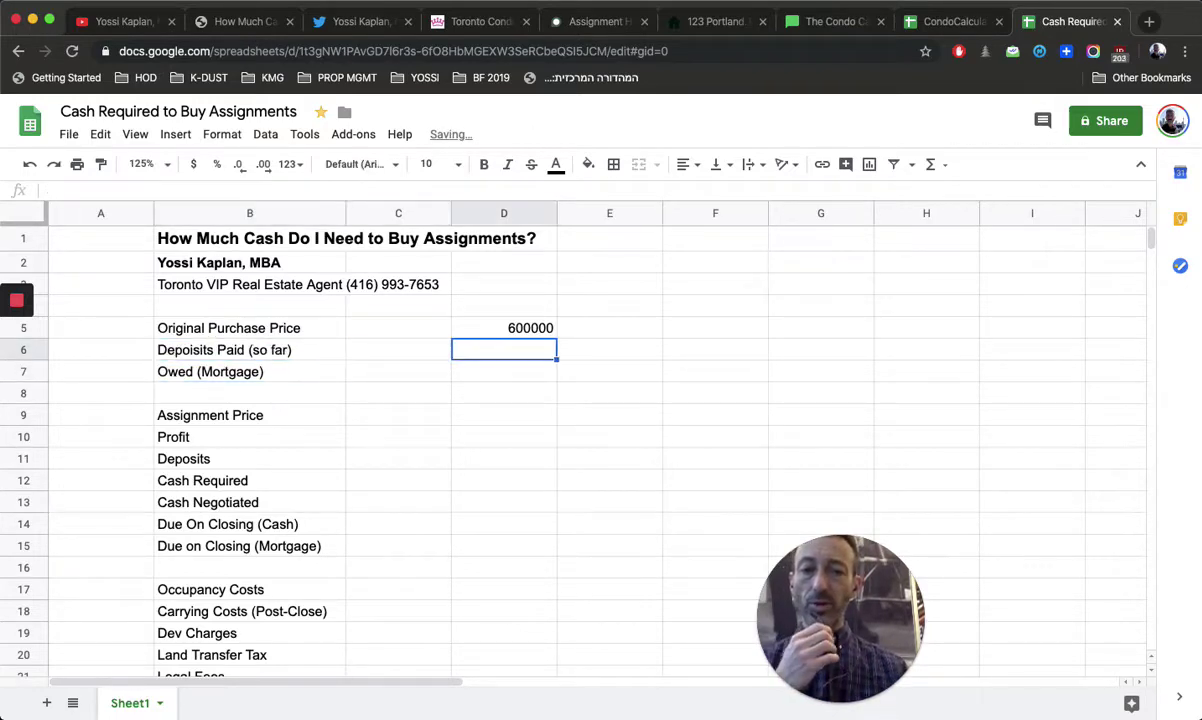
pyautogui.click(398, 349)
pyautogui.write('15%')
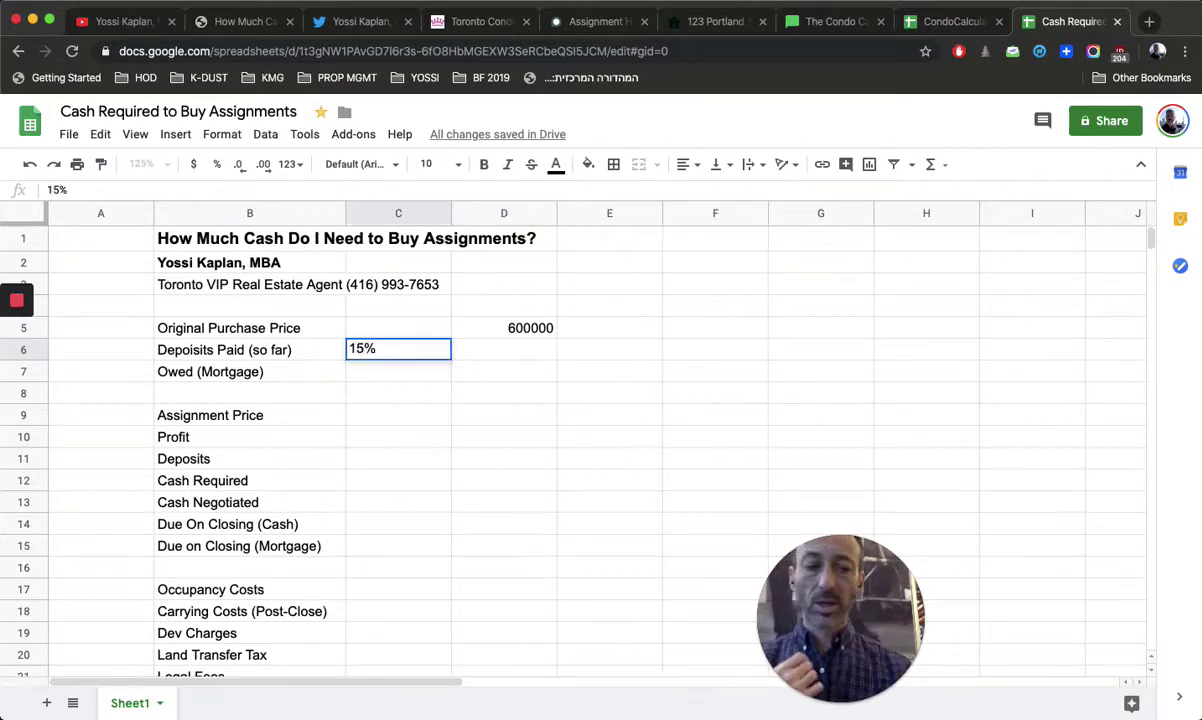
pyautogui.press('Return')
pyautogui.click(503, 349)
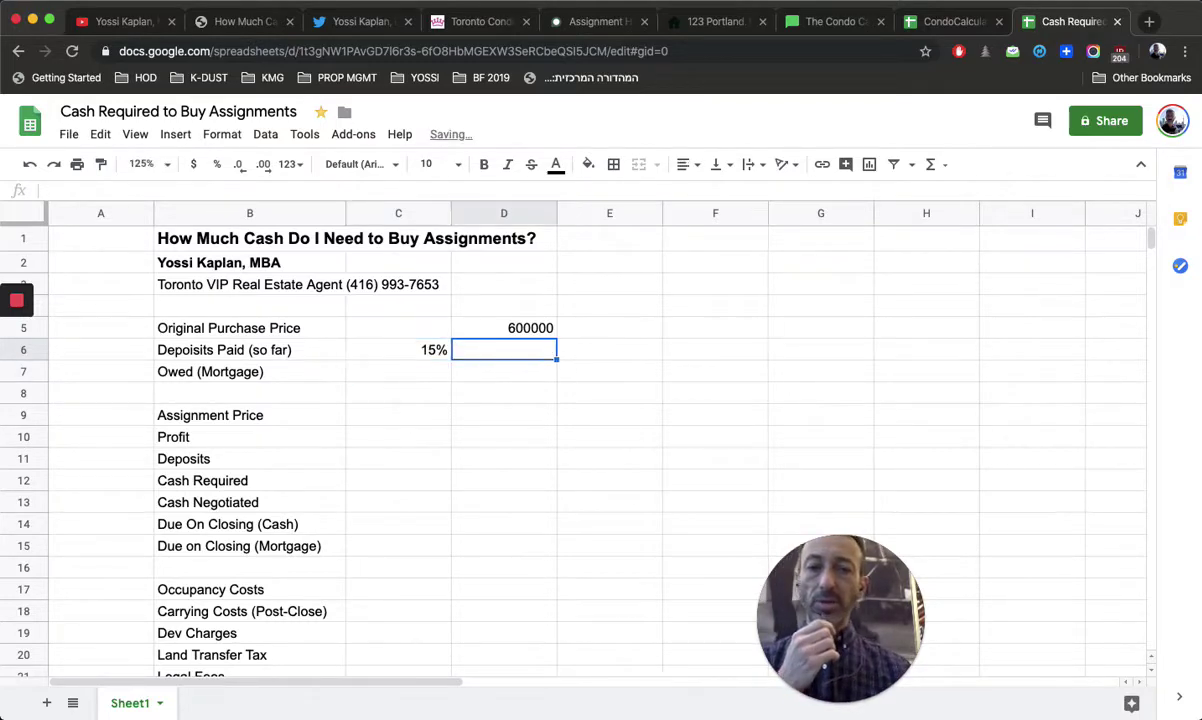
pyautogui.write('90000')
pyautogui.press('Return')
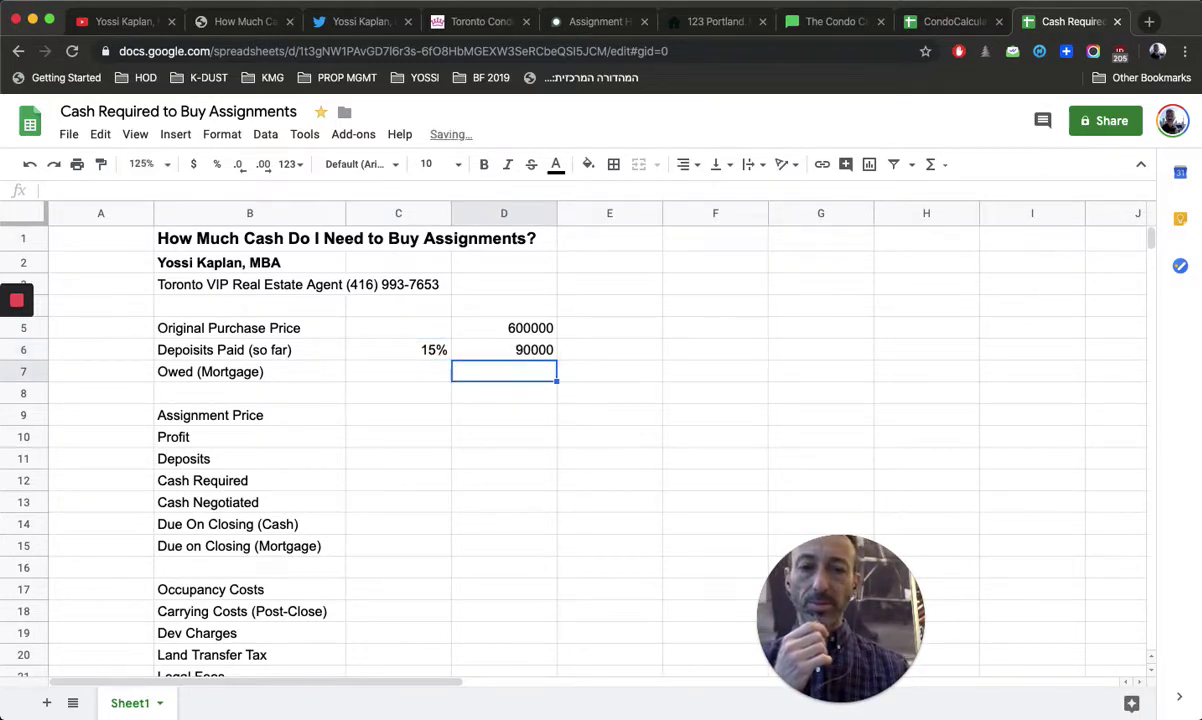
# Enter 20% in cell C7 of the Owed (Mortgage) row
pyautogui.click(398, 371)
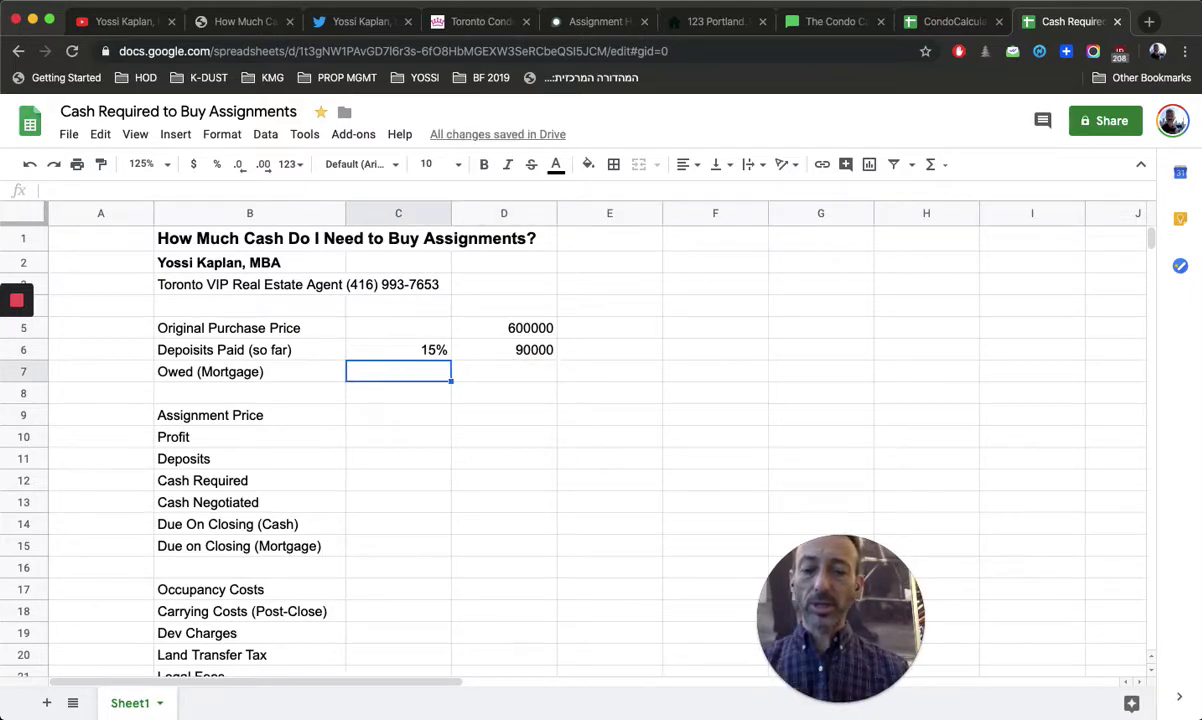
pyautogui.write('20%')
pyautogui.press('Return')
pyautogui.click(398, 371)
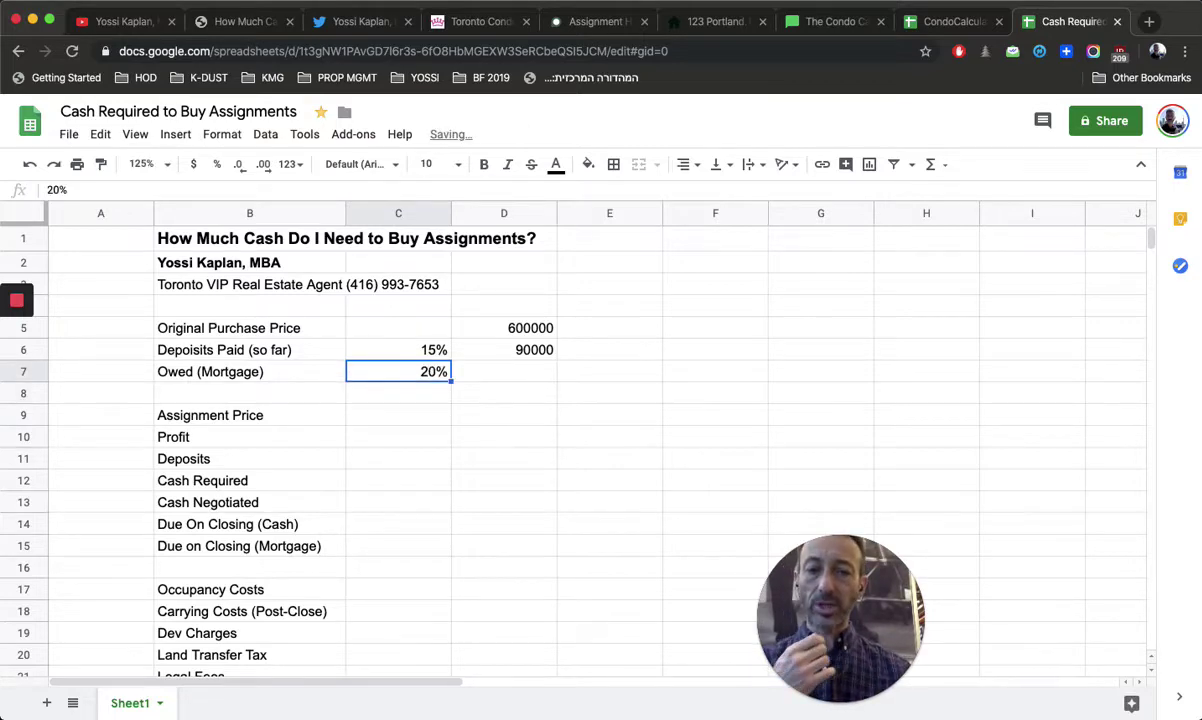
# Enter 480000 in cell D7 as the Owed (Mortgage) amount and select the Assignment Price cell D9
pyautogui.click(504, 371)
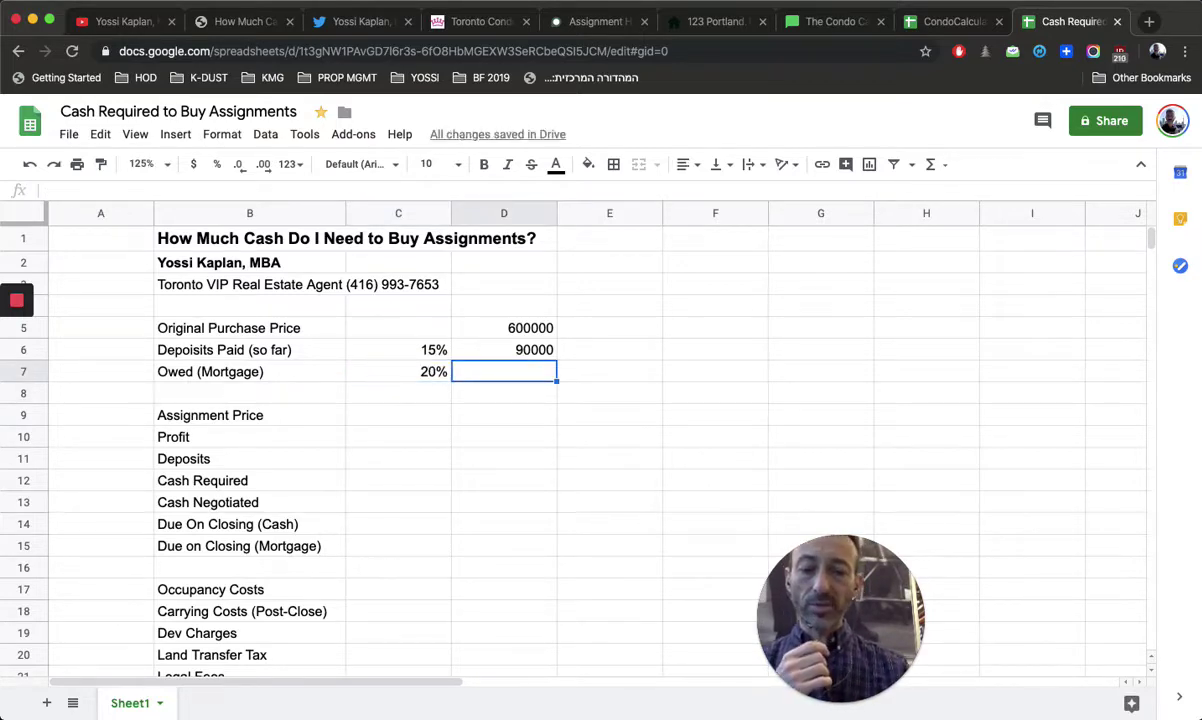
pyautogui.click(504, 349)
pyautogui.click(504, 371)
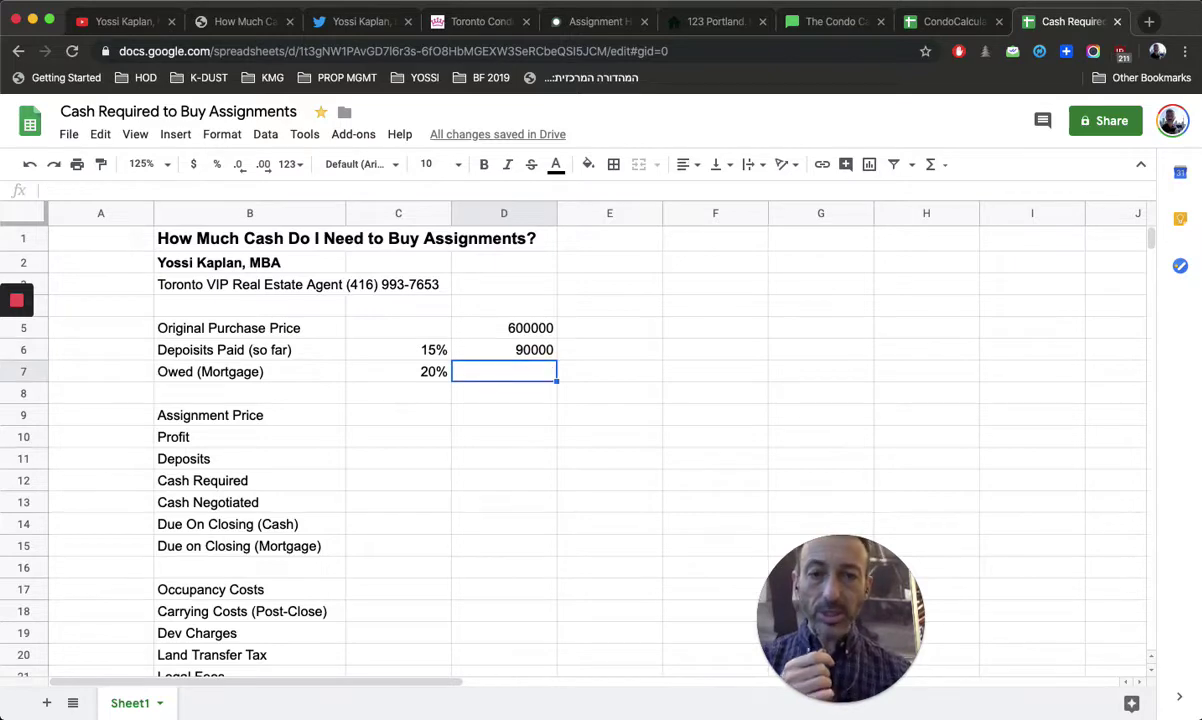
pyautogui.write('48000')
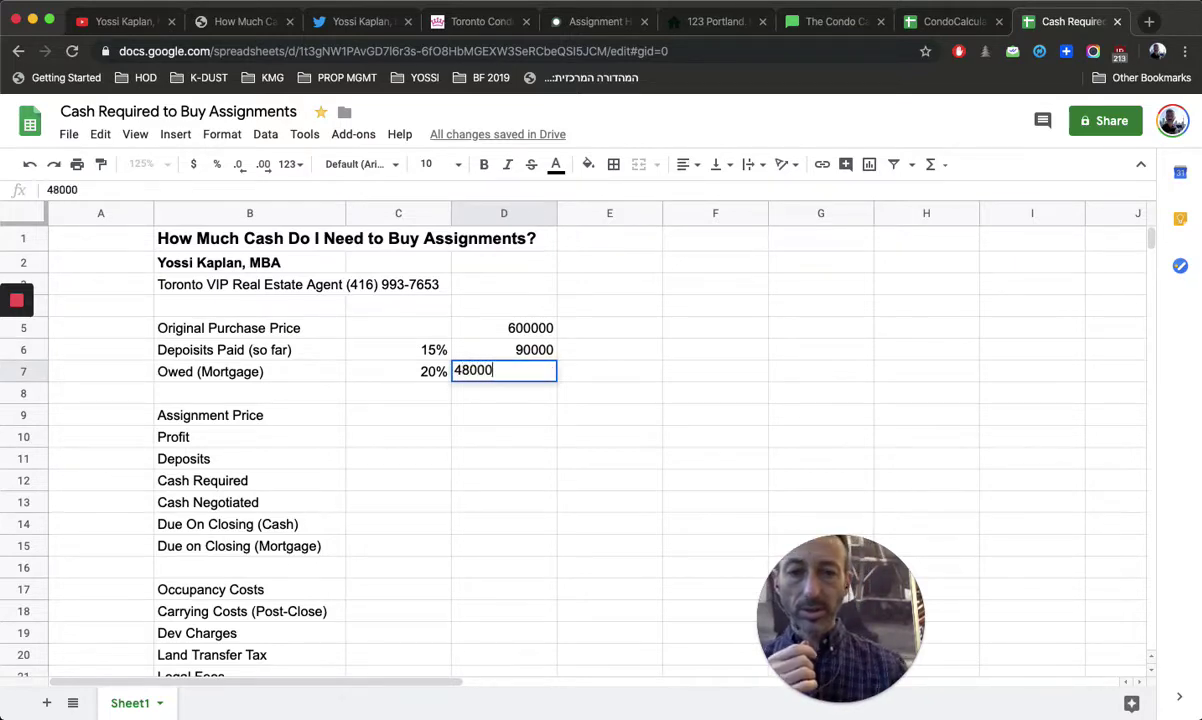
pyautogui.write('0')
pyautogui.press('Return')
pyautogui.click(504, 349)
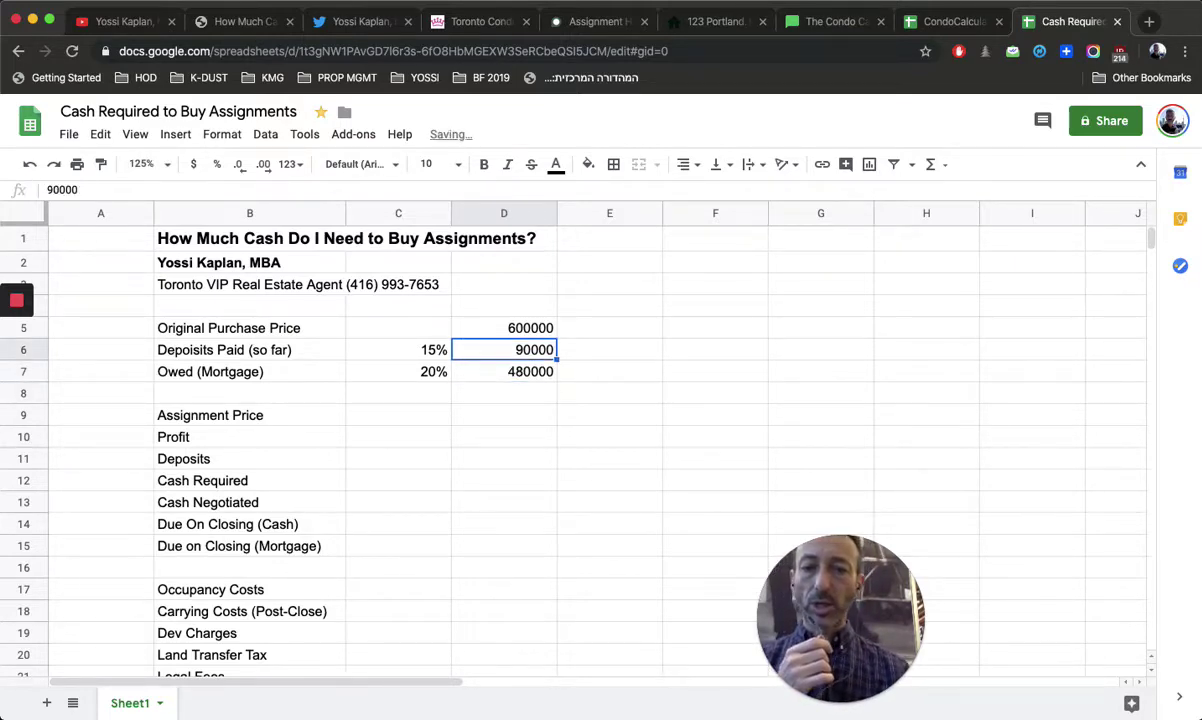
pyautogui.click(504, 328)
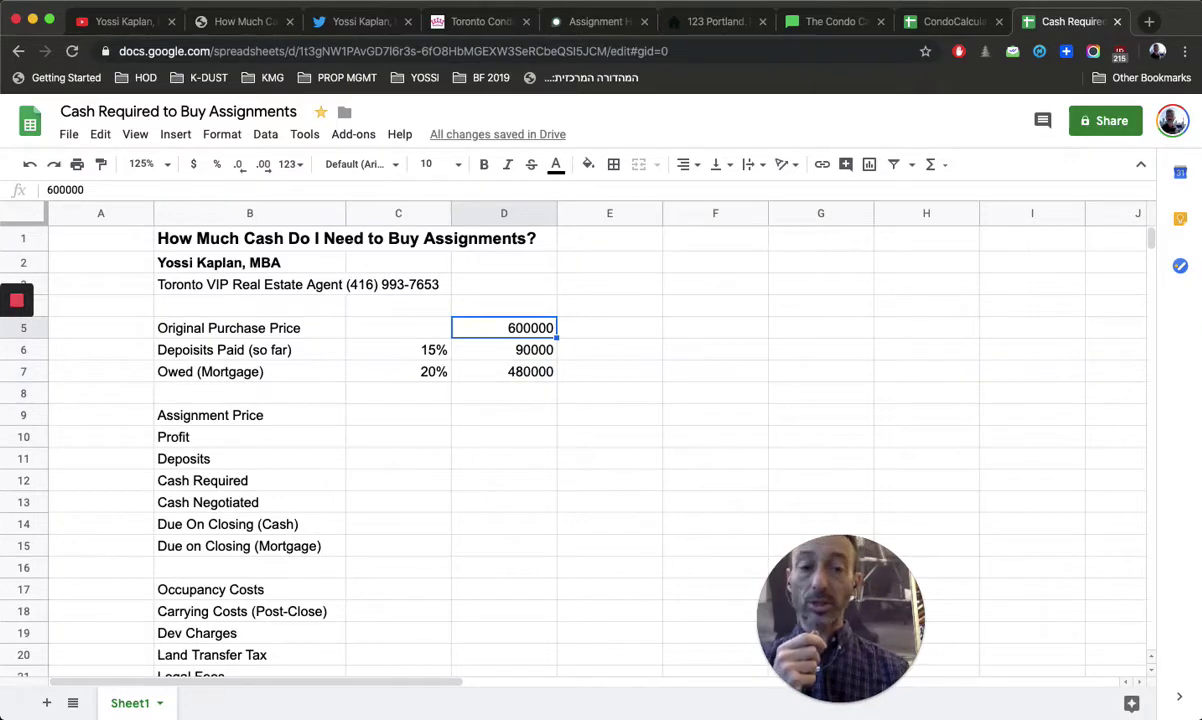
pyautogui.click(504, 393)
pyautogui.click(504, 415)
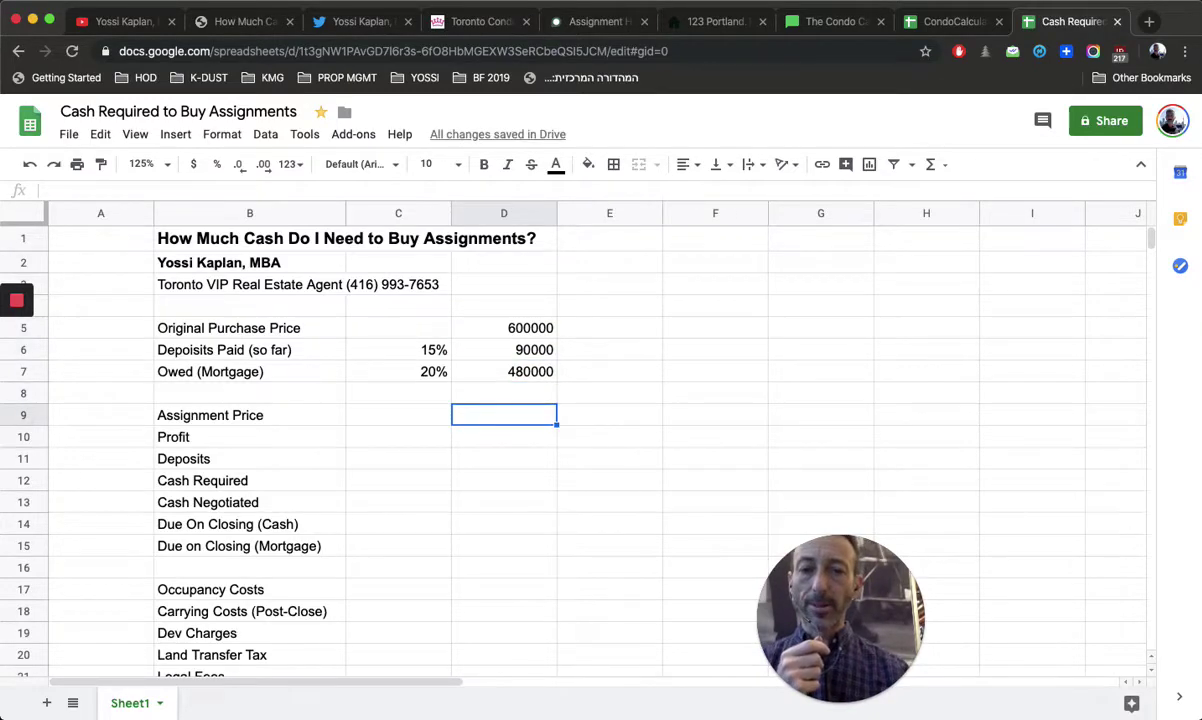
# Switch to the urbanrealtytoronto.com page and open the Assignments link under its Special Searches
pyautogui.click(596, 21)
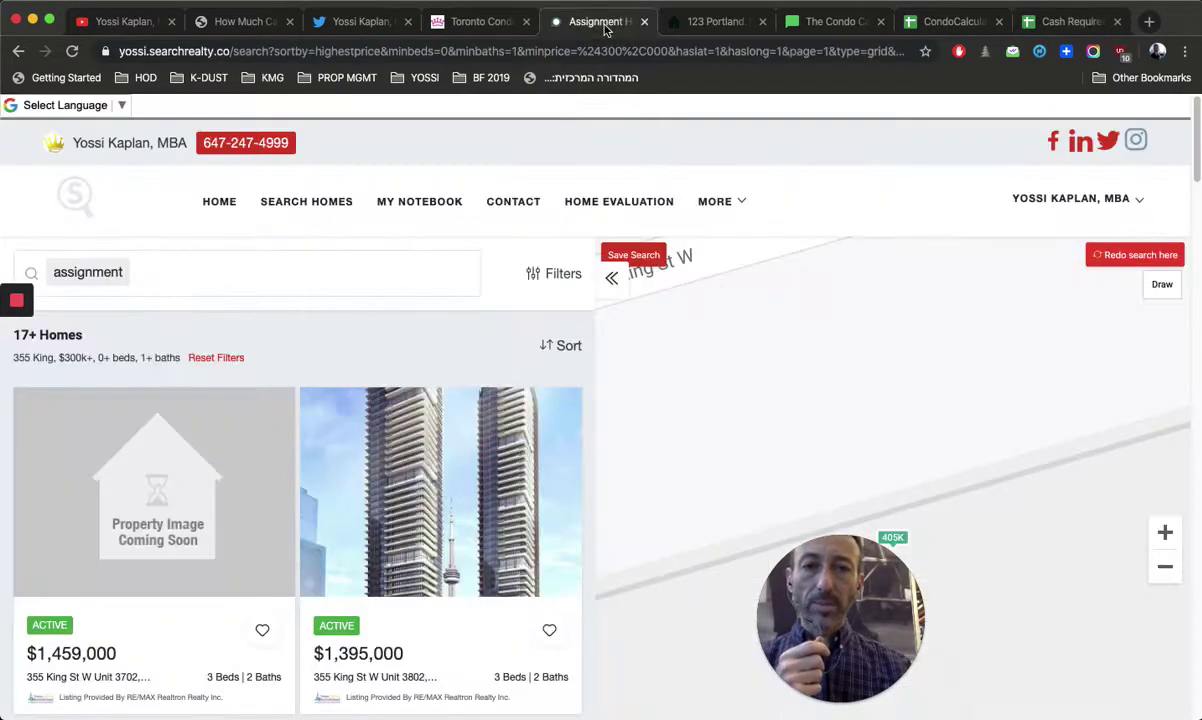
pyautogui.click(475, 21)
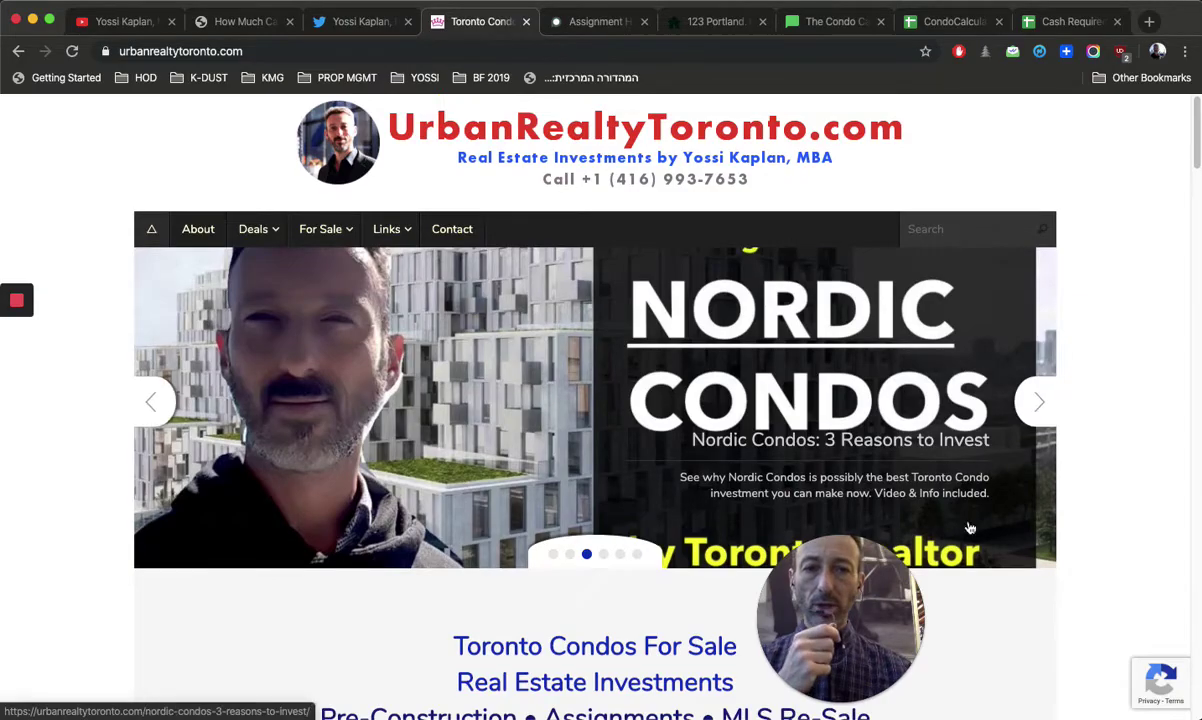
pyautogui.scroll(-20, 968, 505)
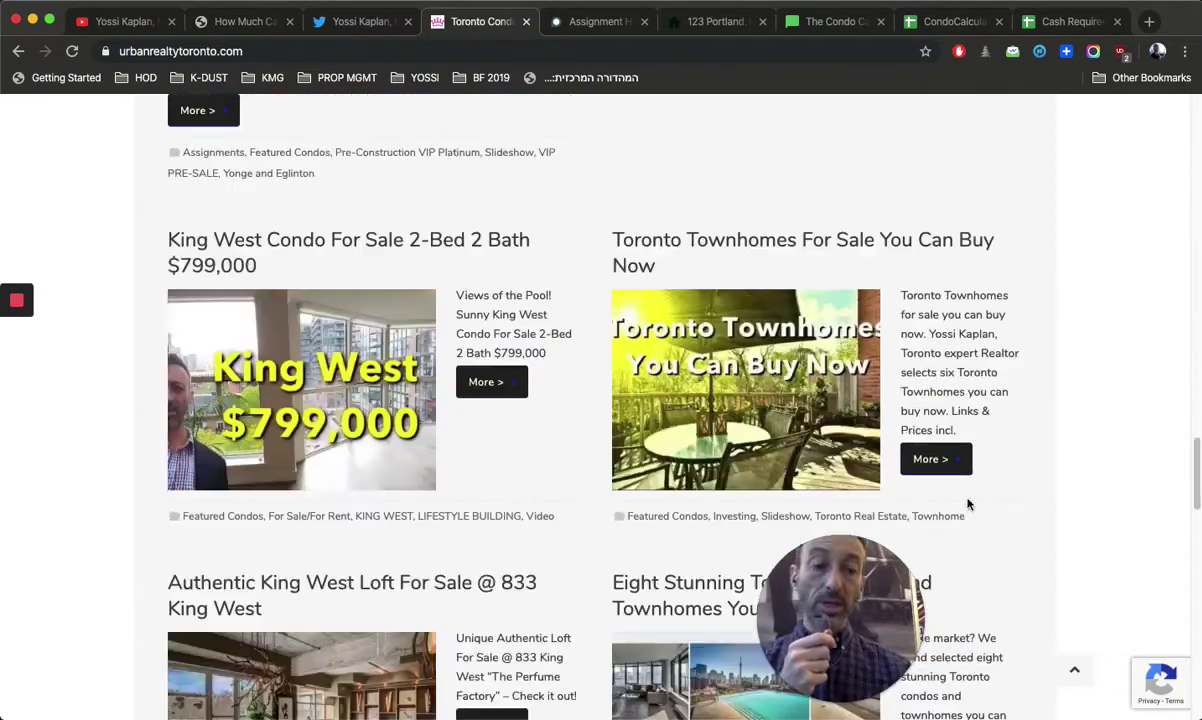
pyautogui.scroll(-15, 885, 532)
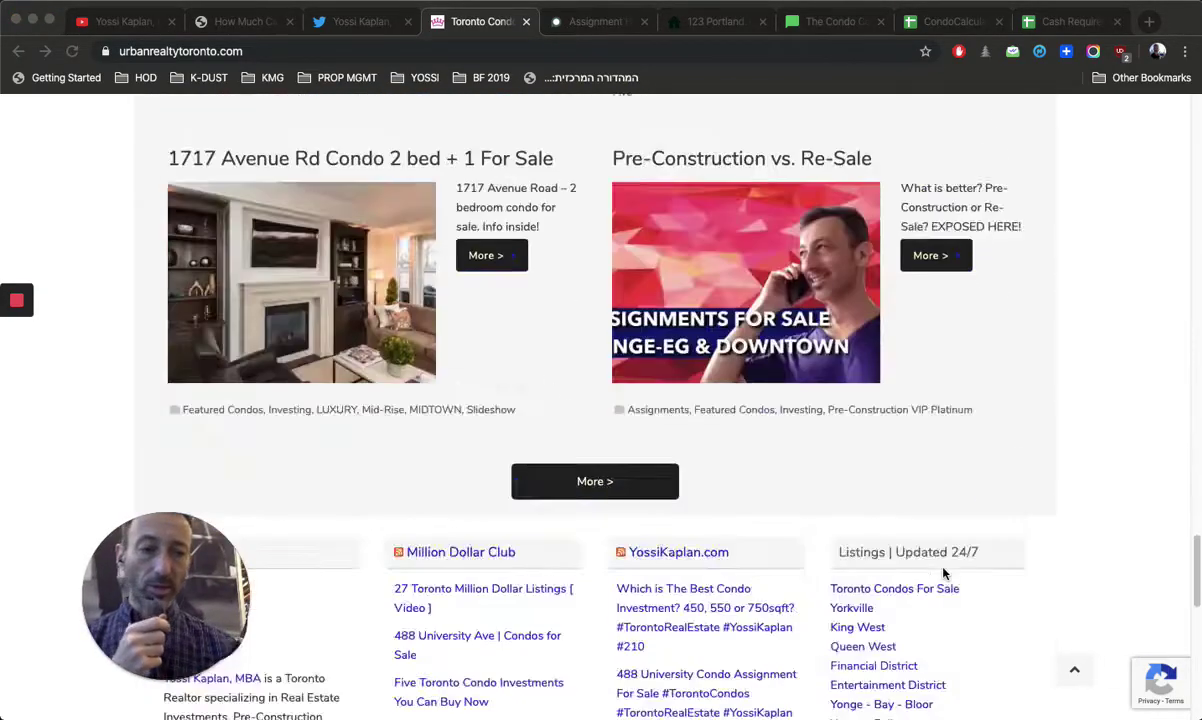
pyautogui.scroll(2, 944, 572)
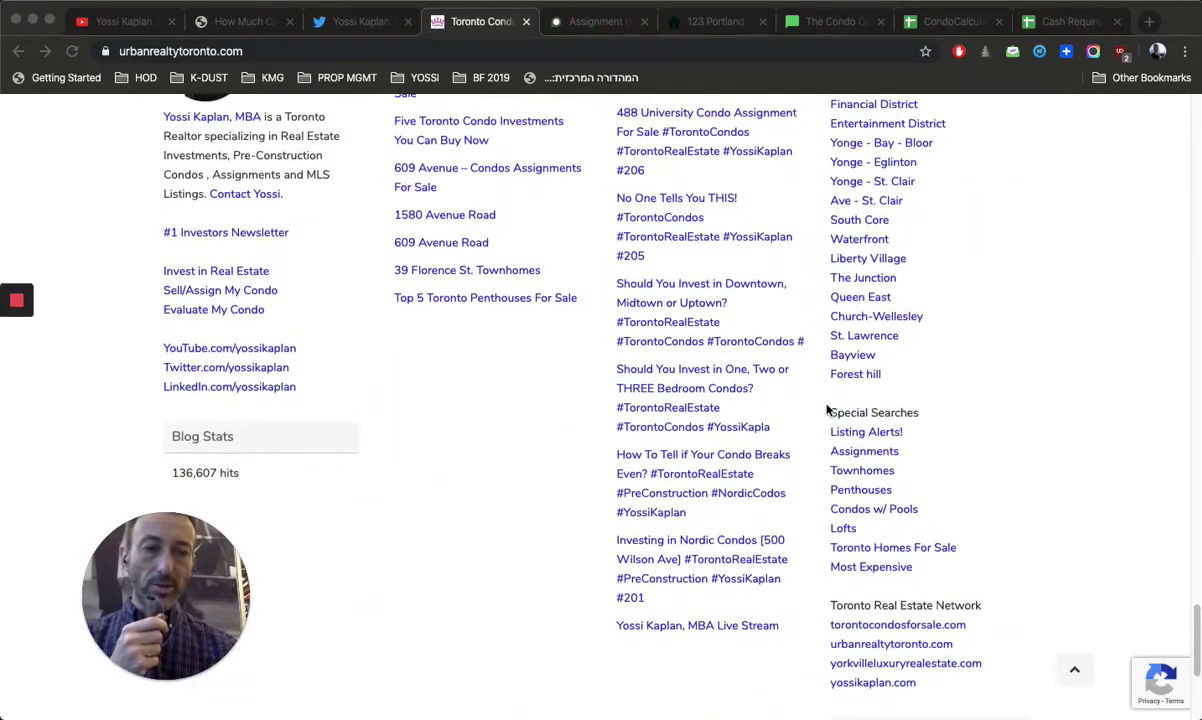
pyautogui.scroll(2, 895, 413)
pyautogui.scroll(5, 895, 413)
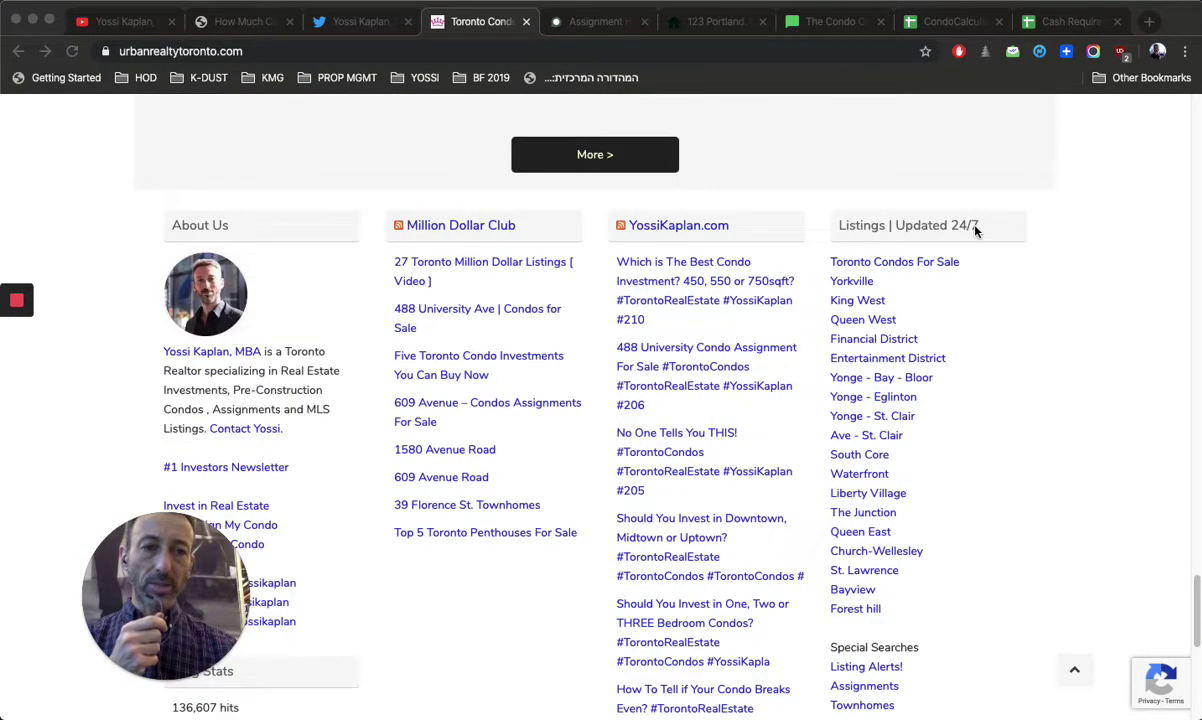
pyautogui.scroll(-2, 929, 550)
pyautogui.scroll(-2, 929, 550)
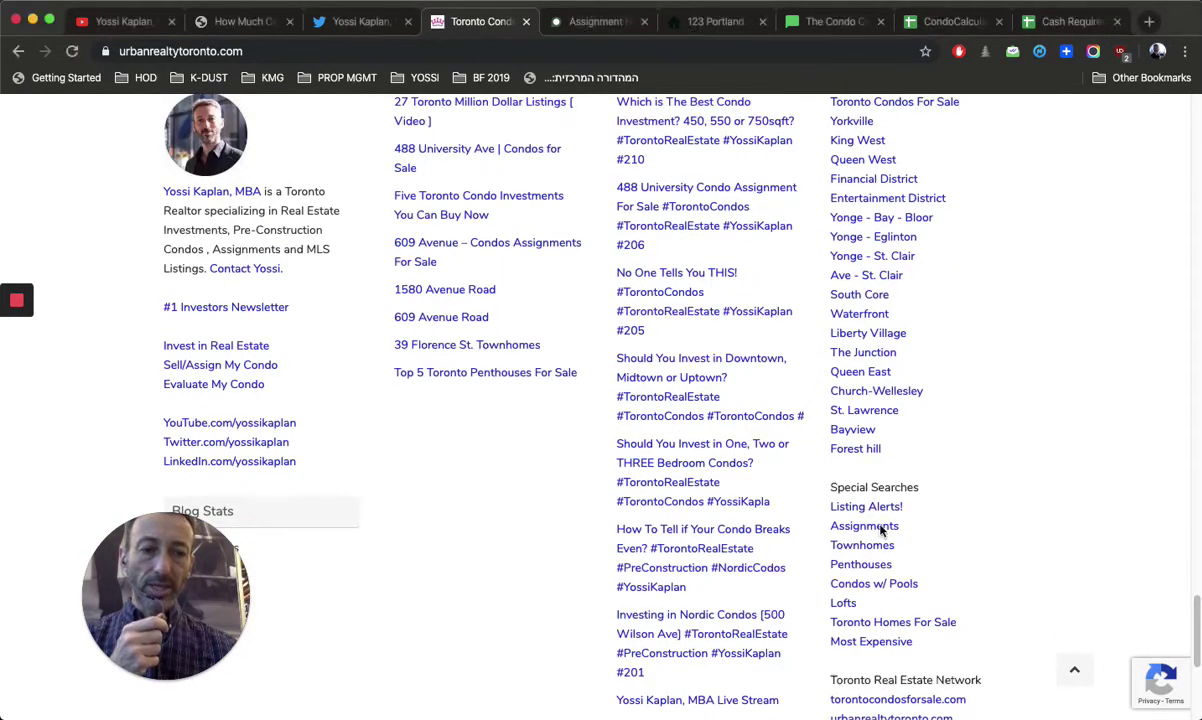
pyautogui.click(866, 526)
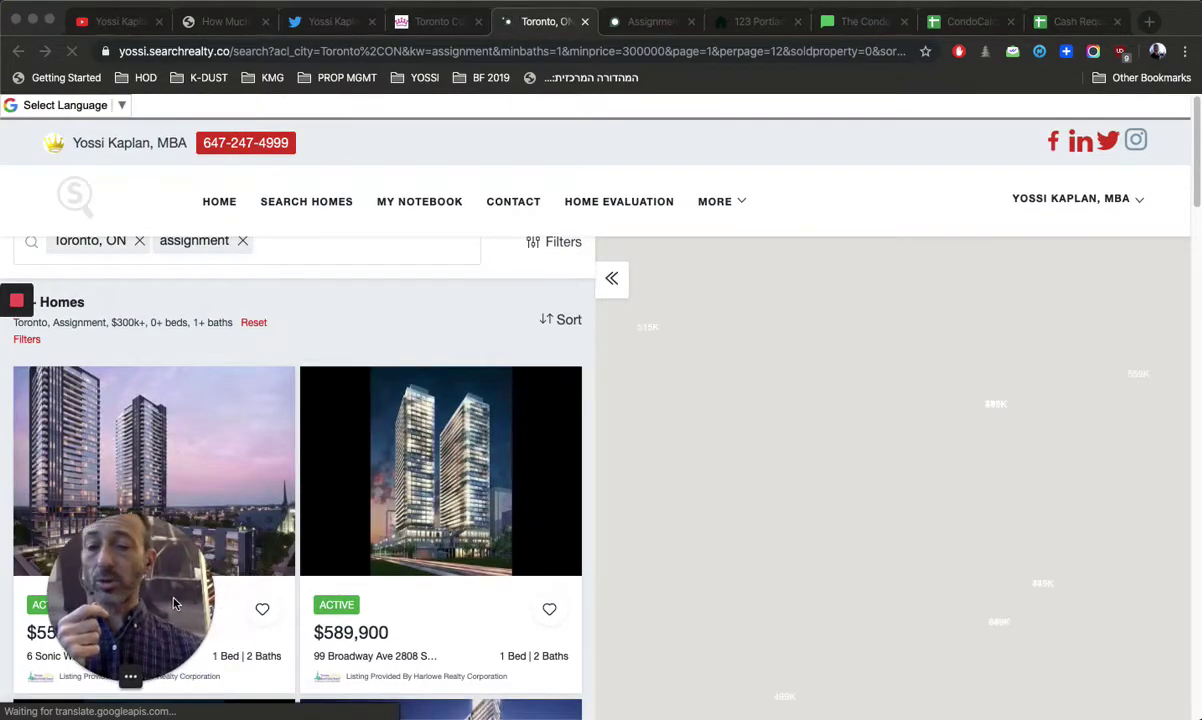
# Browse the Toronto assignment search results and open the $739,000 two-bedroom condo listing
pyautogui.scroll(-3, 308, 556)
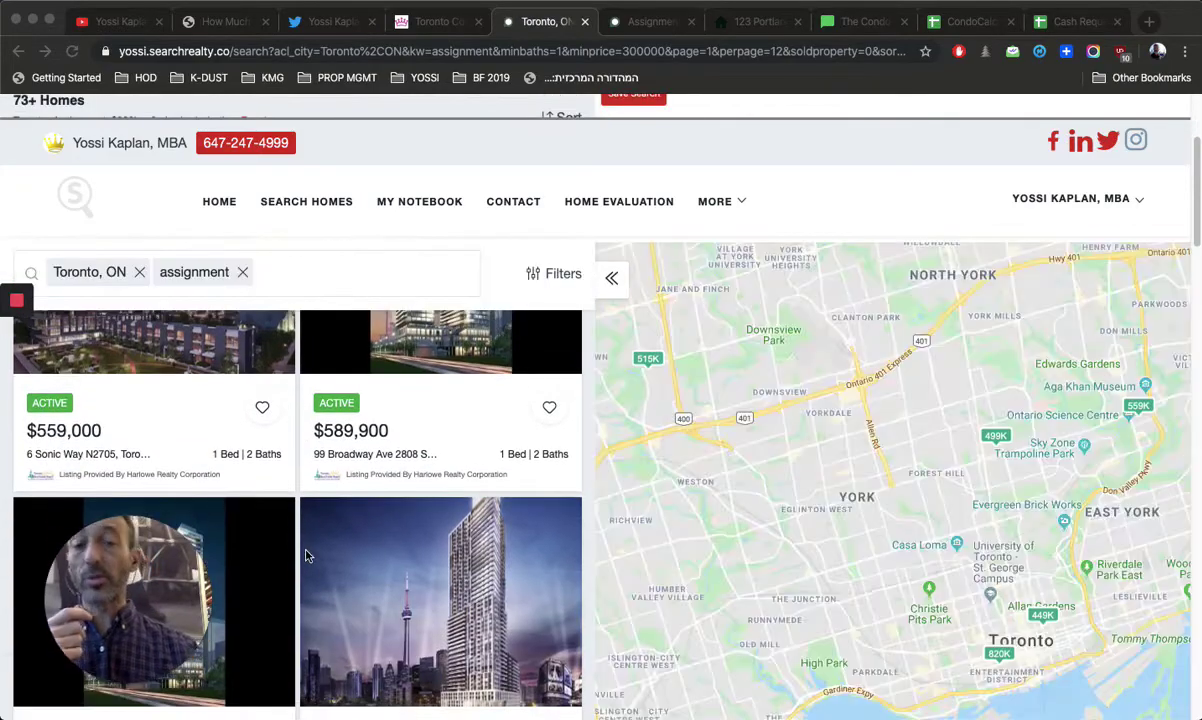
pyautogui.scroll(-2, 412, 543)
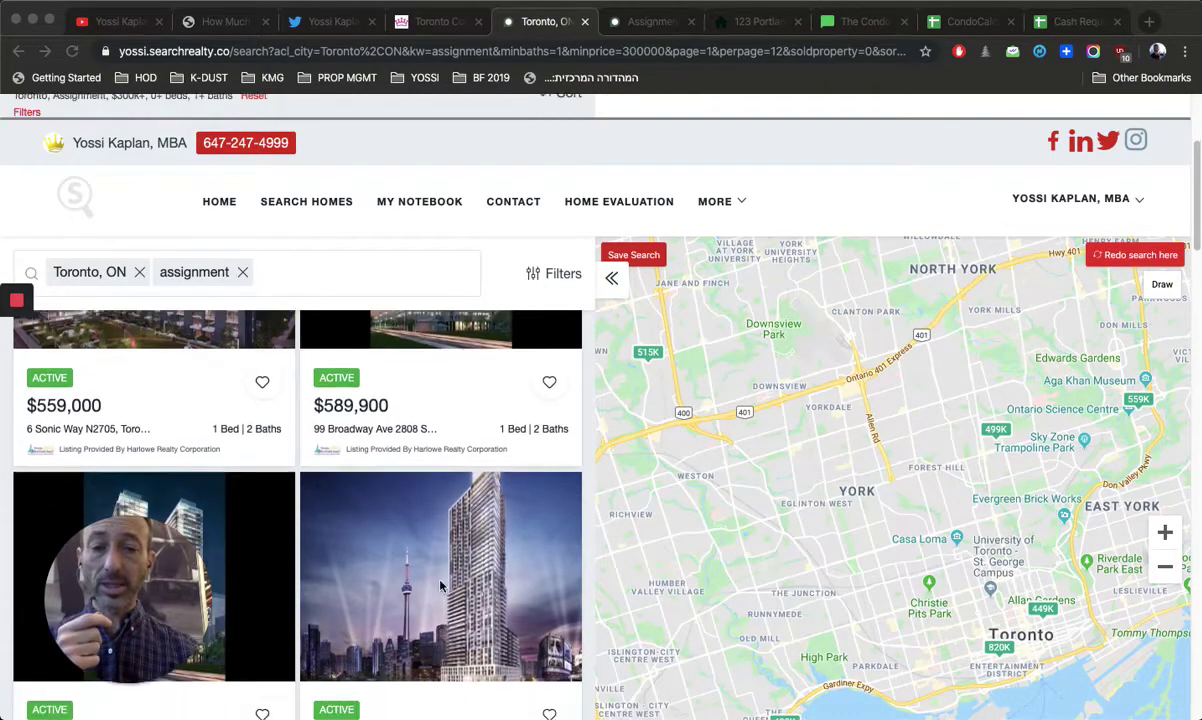
pyautogui.scroll(-1, 442, 585)
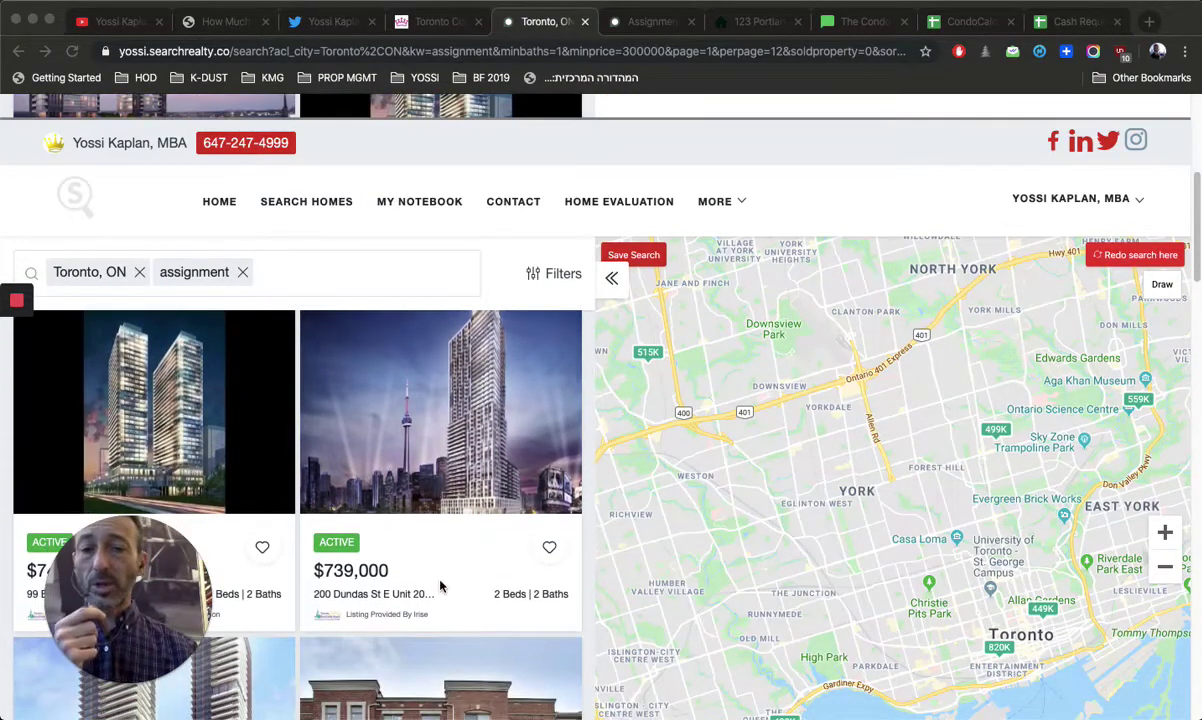
pyautogui.click(463, 443)
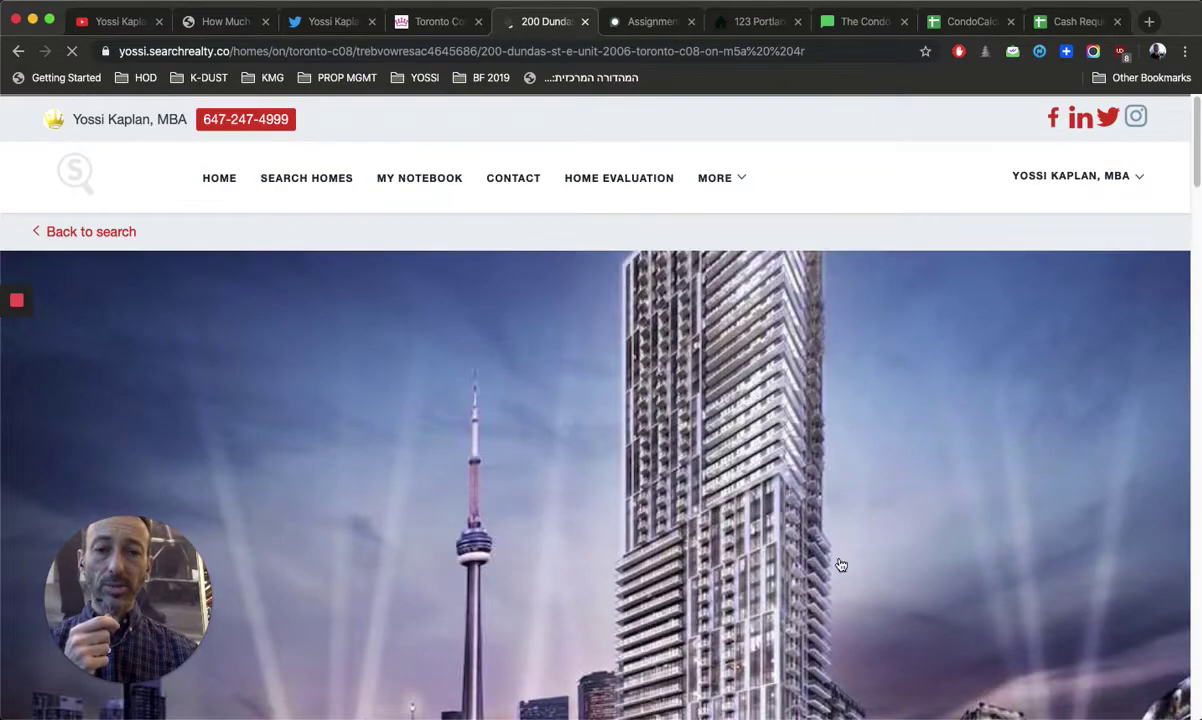
# View the listing's floor plan at full size, close it, and highlight the asking price above the description
pyautogui.scroll(-1, 900, 570)
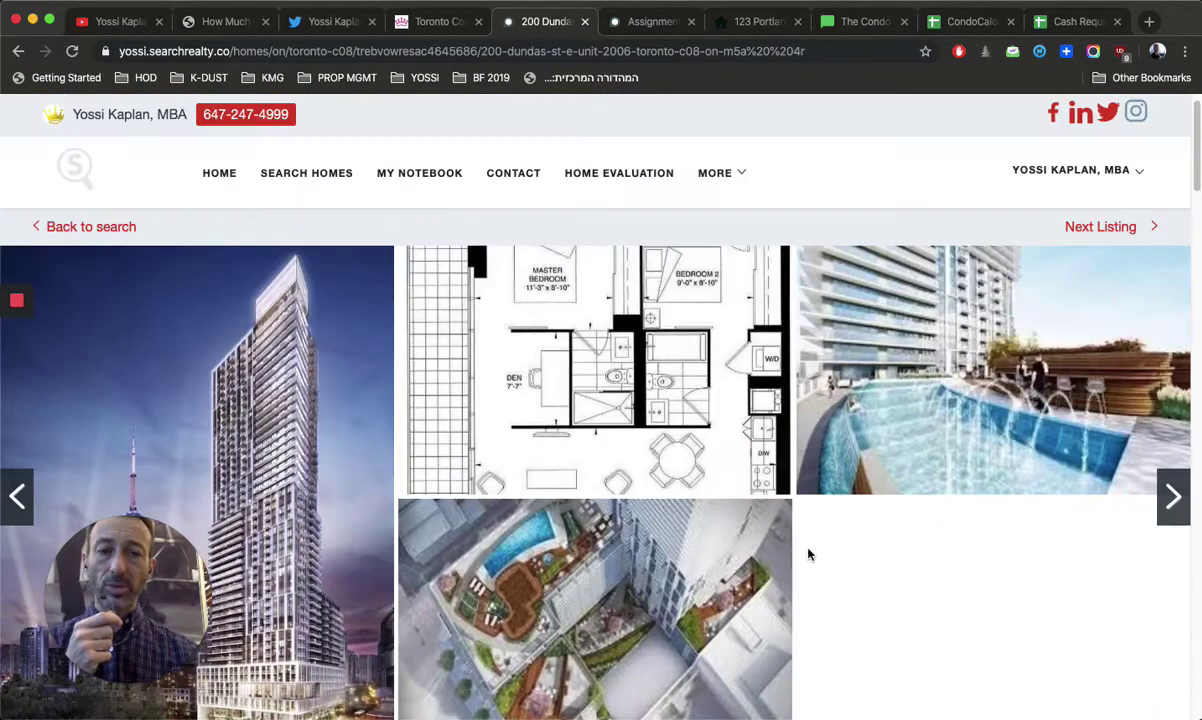
pyautogui.click(645, 392)
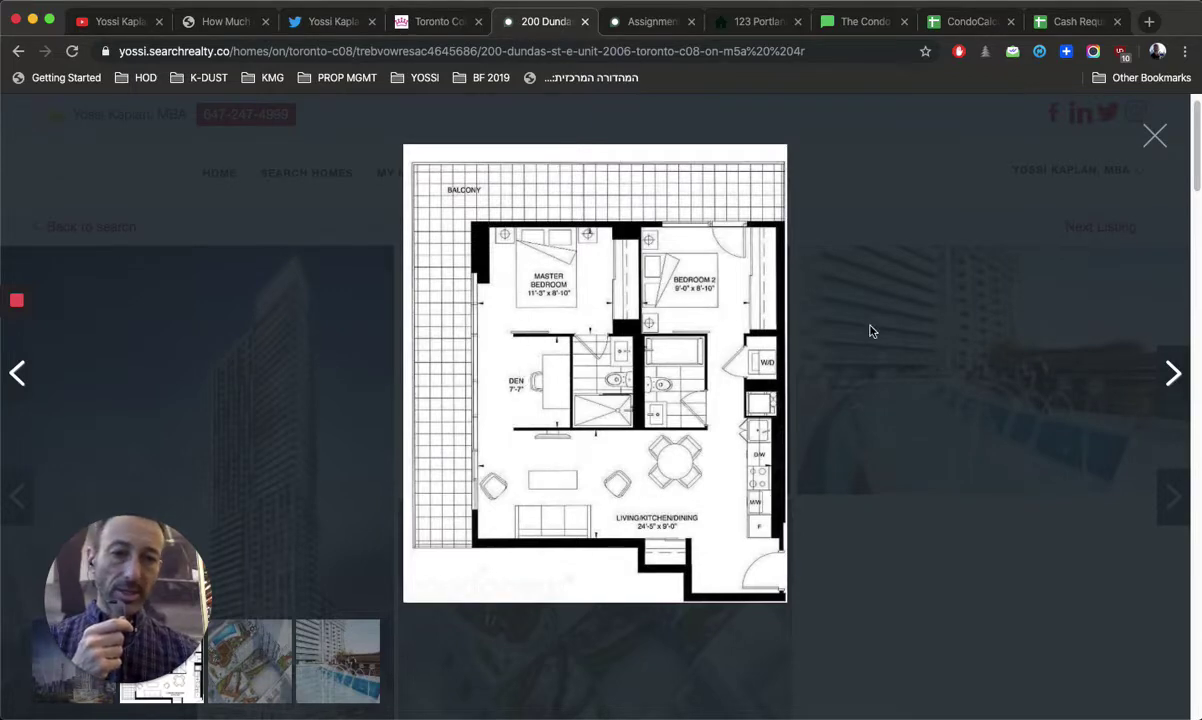
pyautogui.click(1156, 138)
pyautogui.scroll(-7, 618, 393)
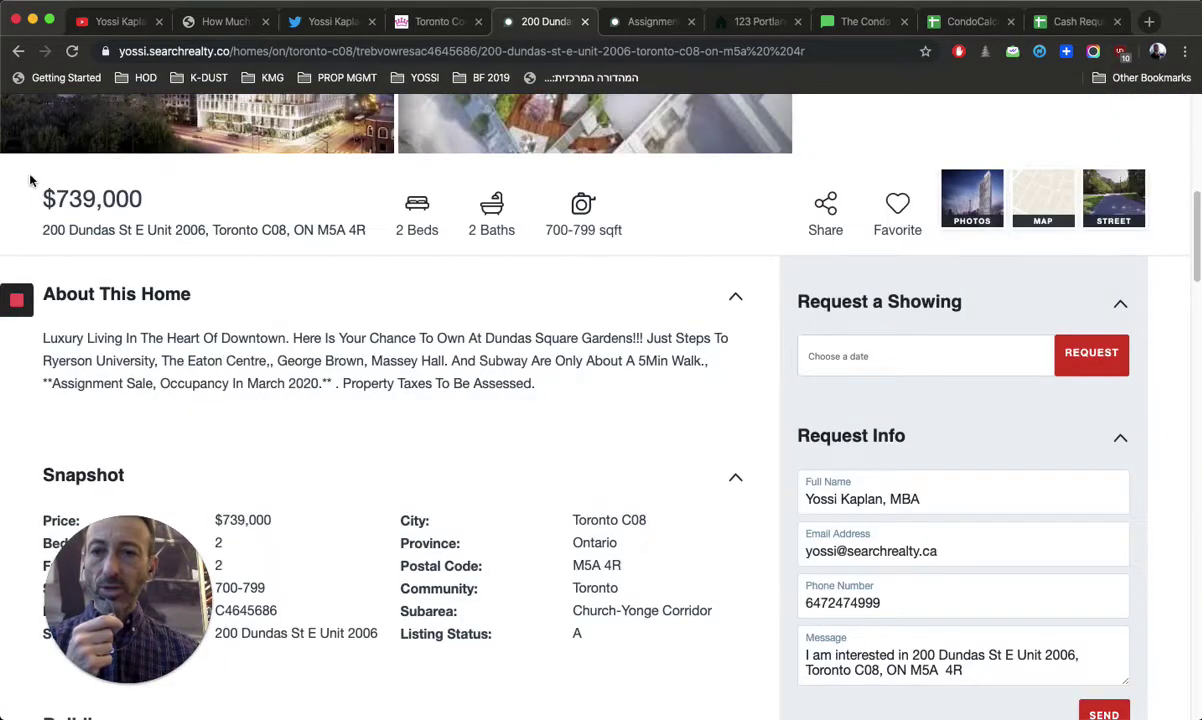
pyautogui.moveTo(55, 197); pyautogui.dragTo(139, 197)
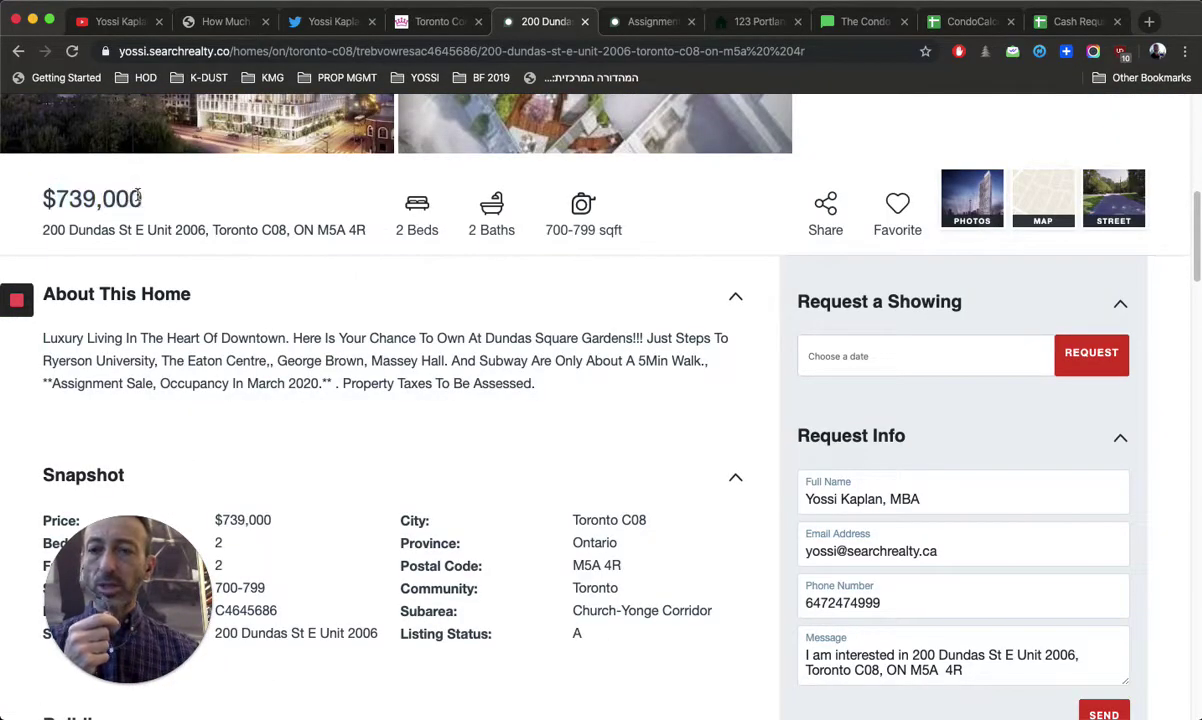
pyautogui.tripleClick(139, 197)
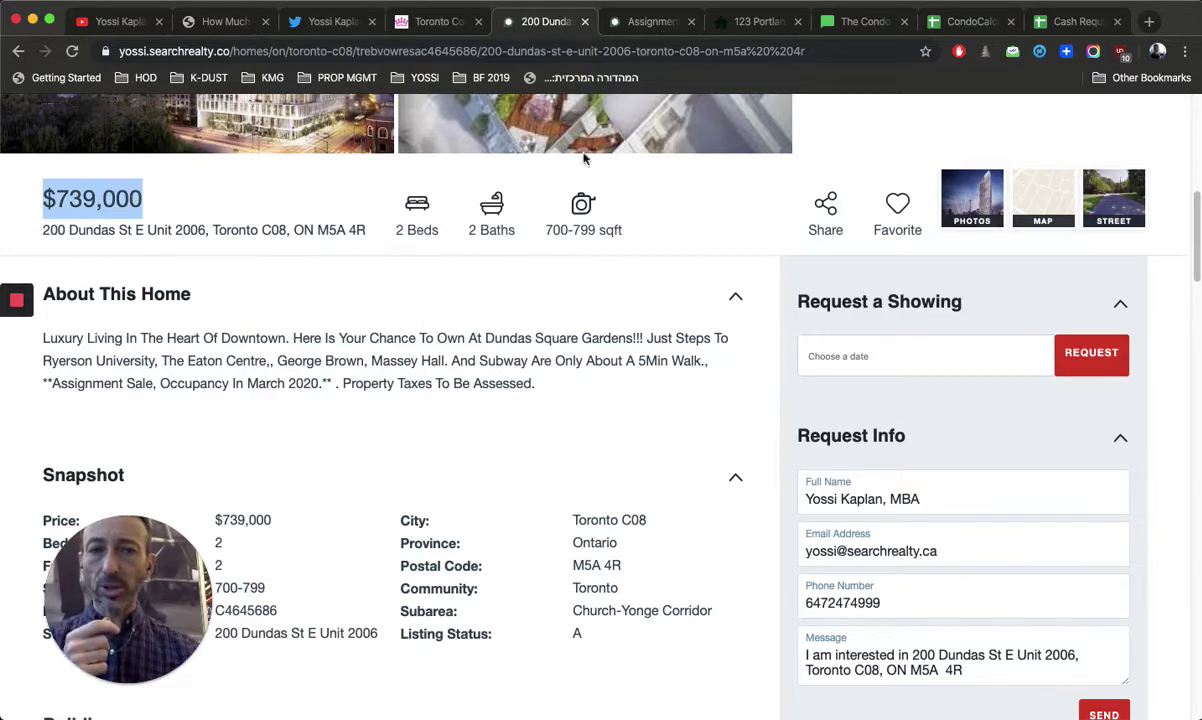
# Switch to the Cash Required to Buy Assignments spreadsheet and enter 739000 in cell D9 as the Assignment Price
pyautogui.click(1048, 30)
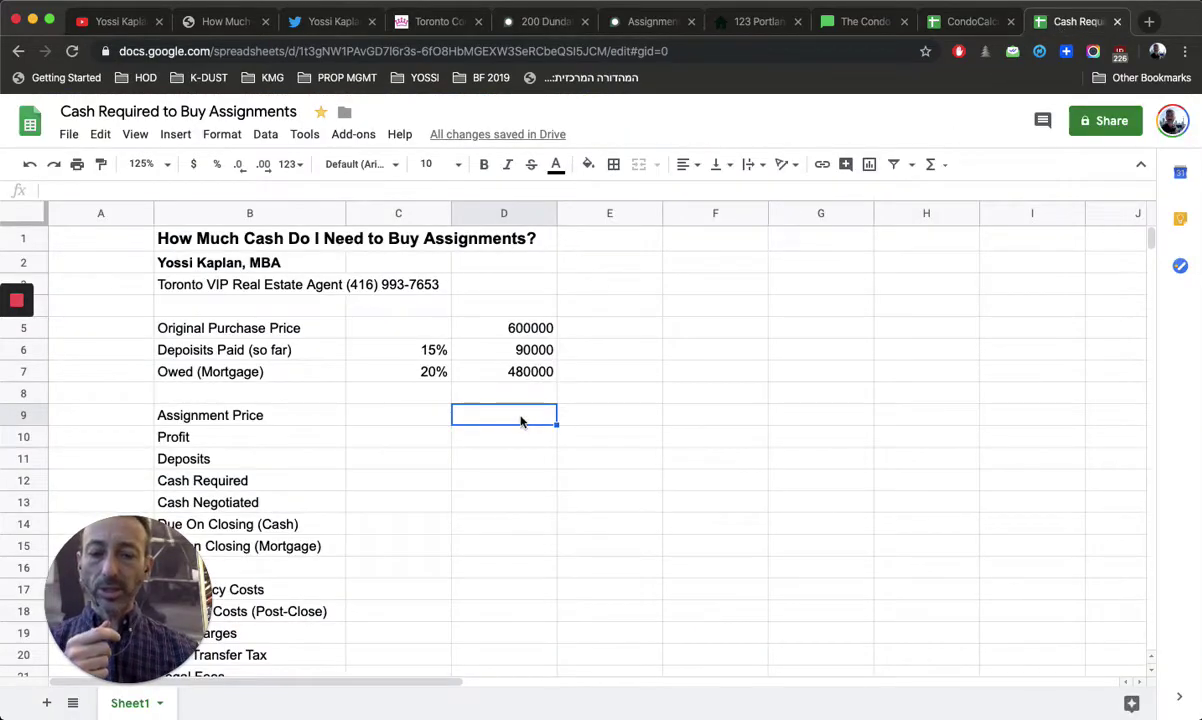
pyautogui.write('739000')
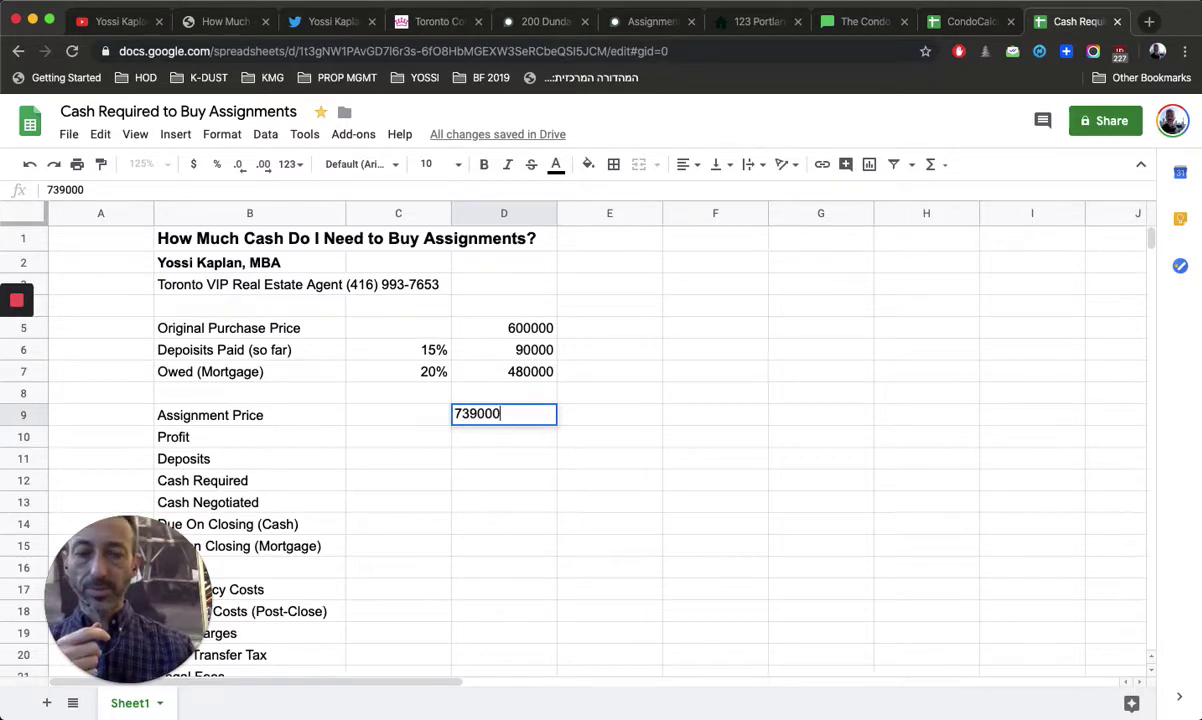
pyautogui.press('Return')
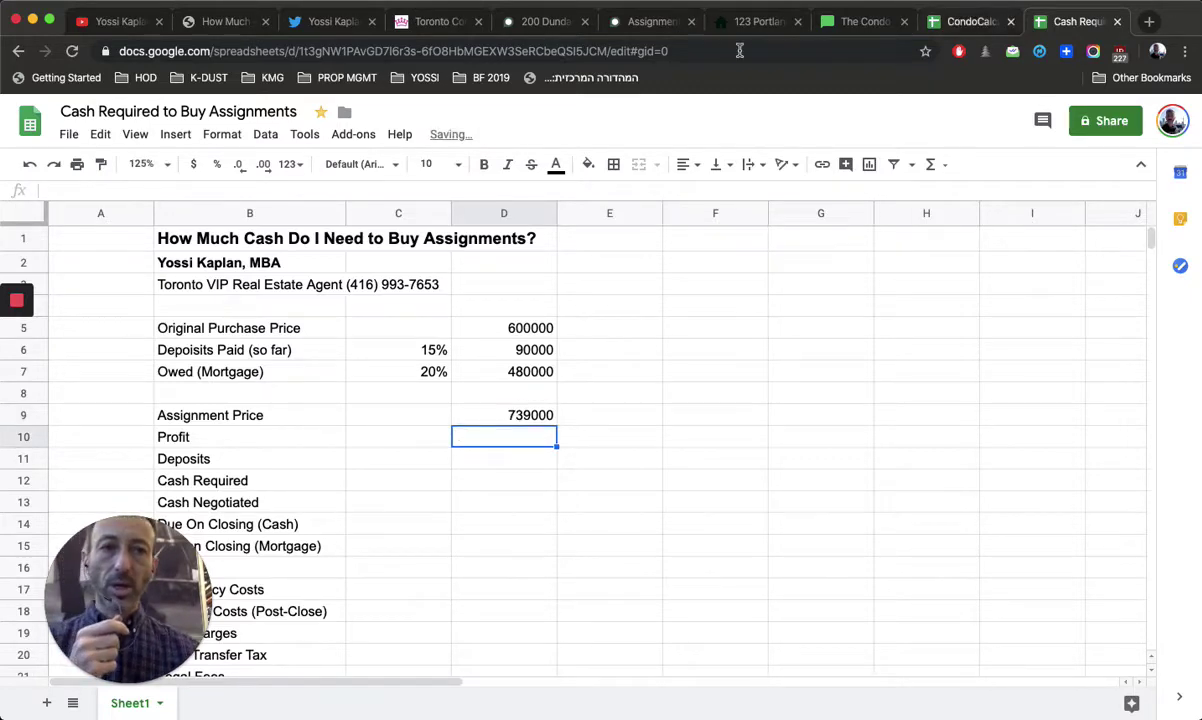
# Return to the condo listing and highlight the assignment sale and occupancy note in its About This Home description
pyautogui.click(549, 24)
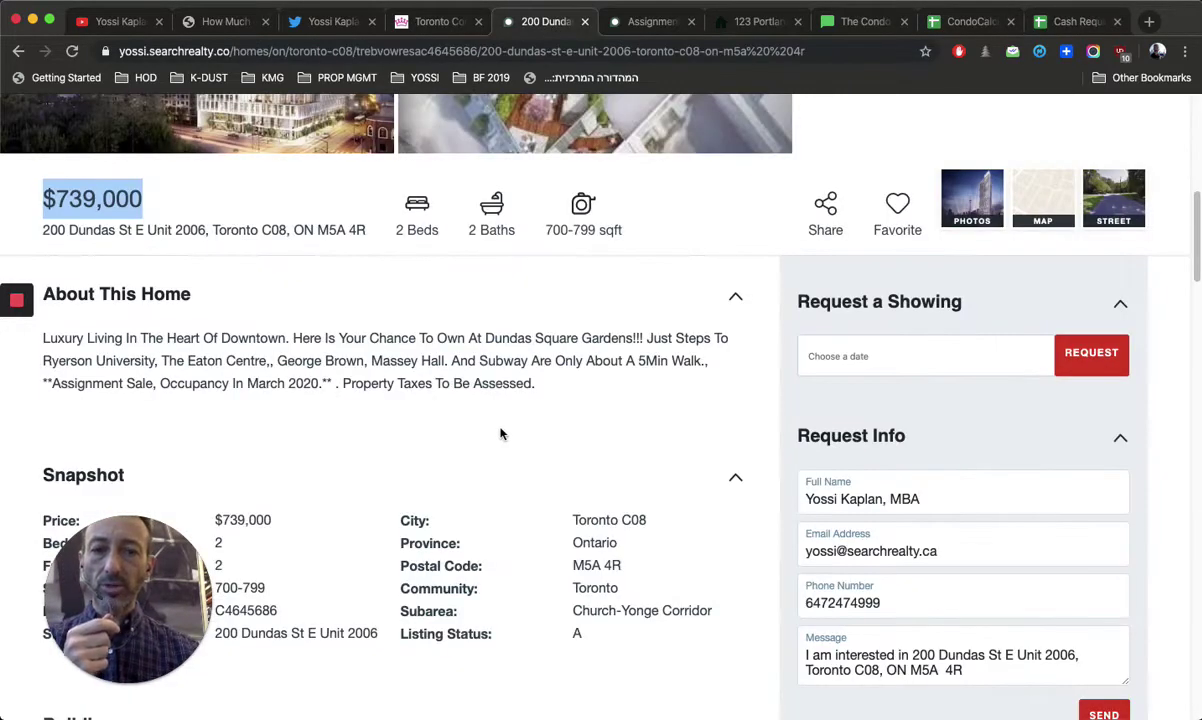
pyautogui.scroll(-3, 501, 433)
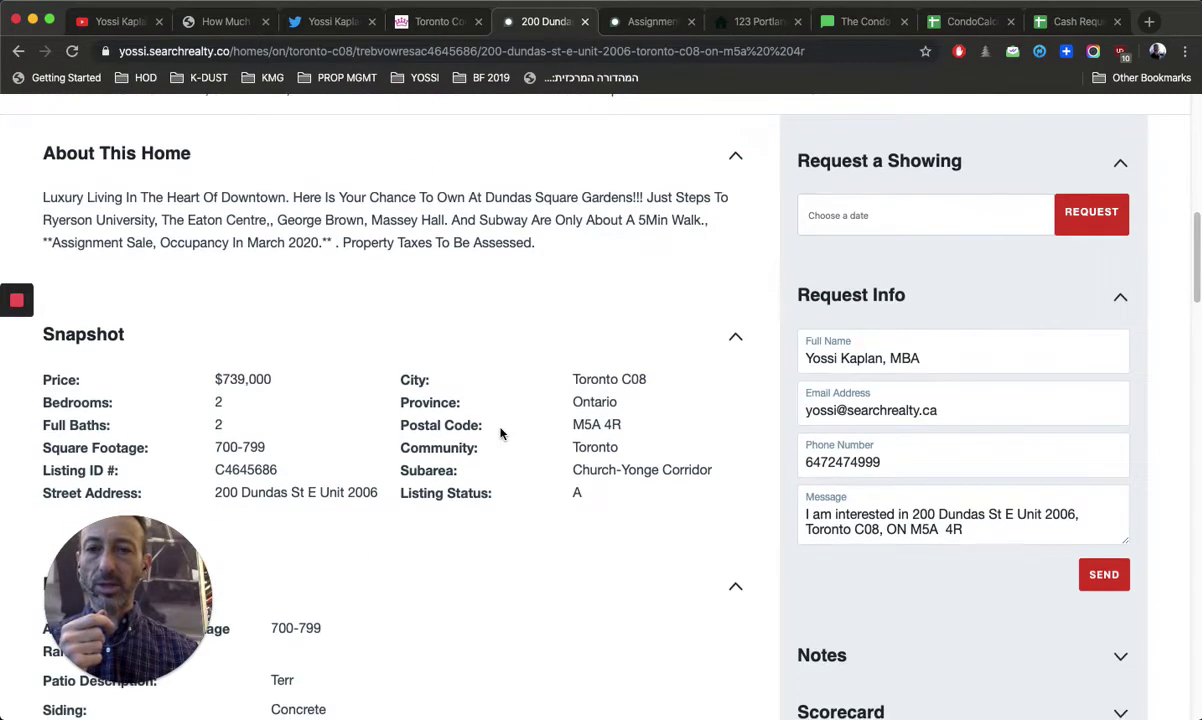
pyautogui.doubleClick(68, 240)
pyautogui.moveTo(52, 242); pyautogui.dragTo(196, 245)
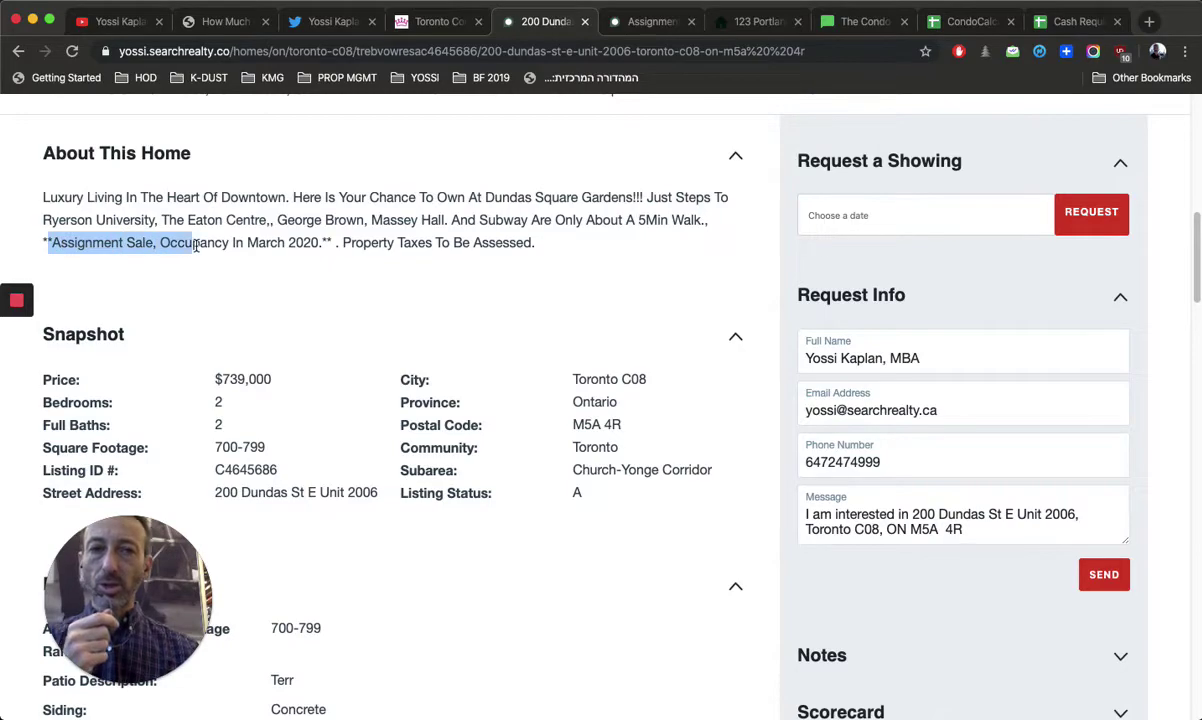
pyautogui.scroll(3, 571, 223)
# Back in the spreadsheet, calculate the Profit in cell D10 as Assignment Price minus Original Purchase Price with =D9-D5
pyautogui.click(1075, 21)
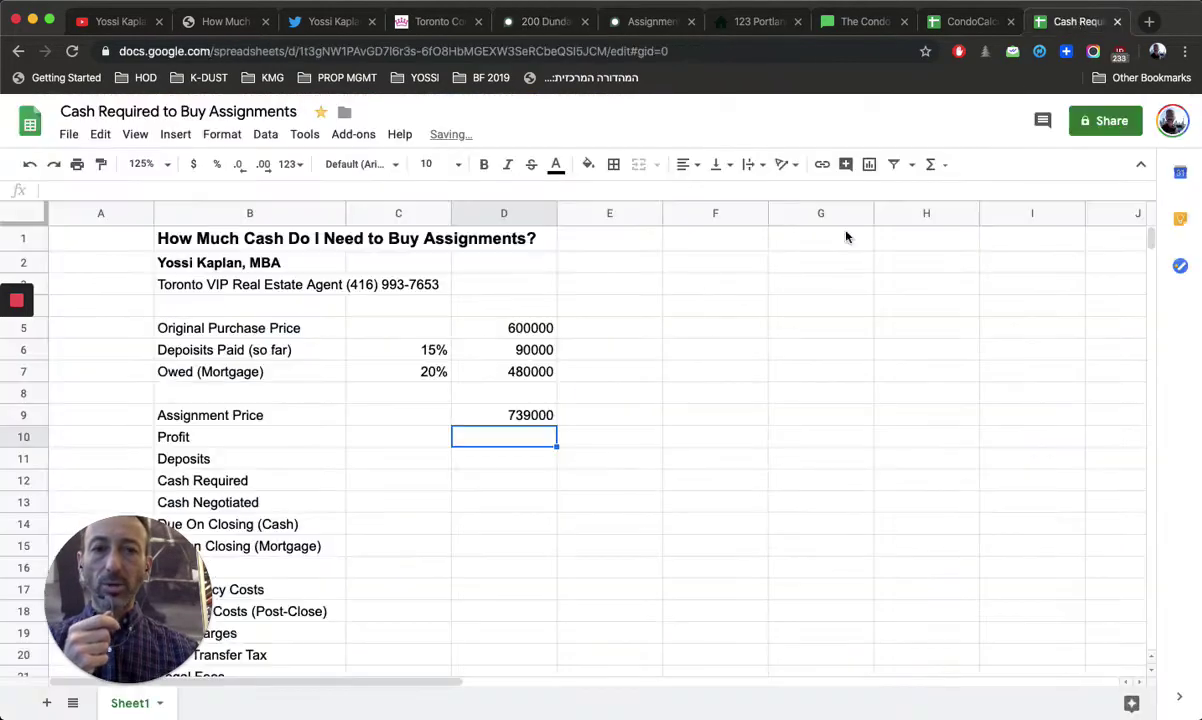
pyautogui.click(243, 445)
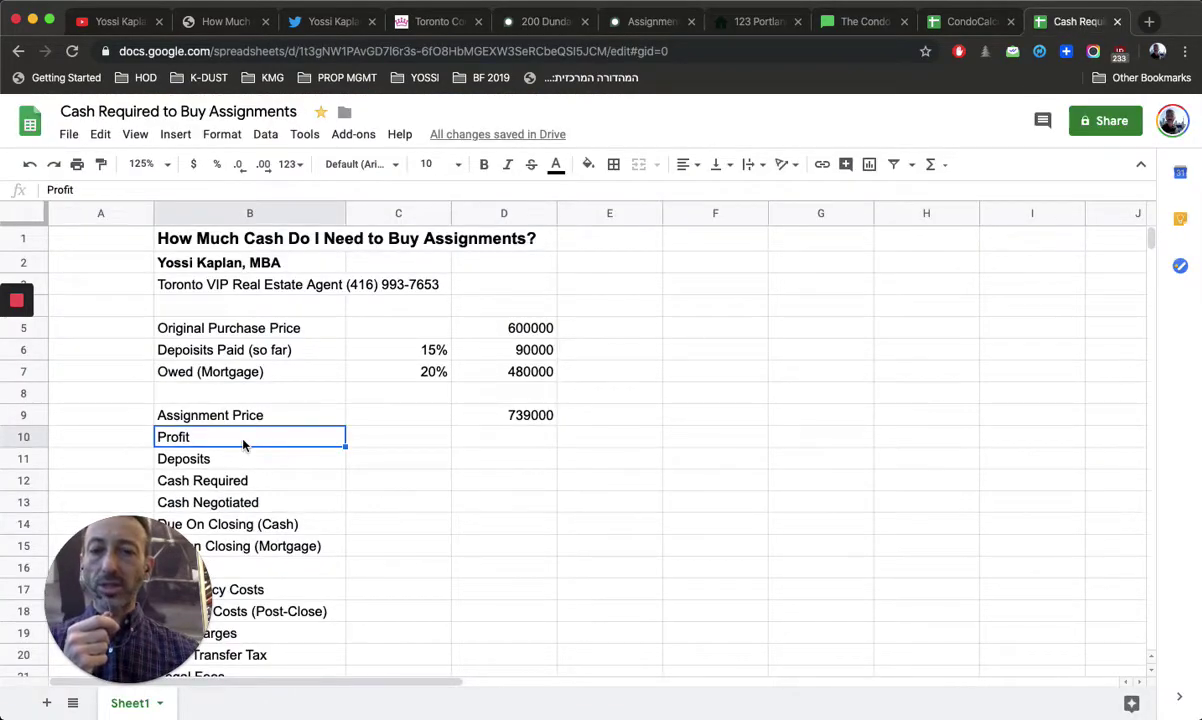
pyautogui.click(481, 420)
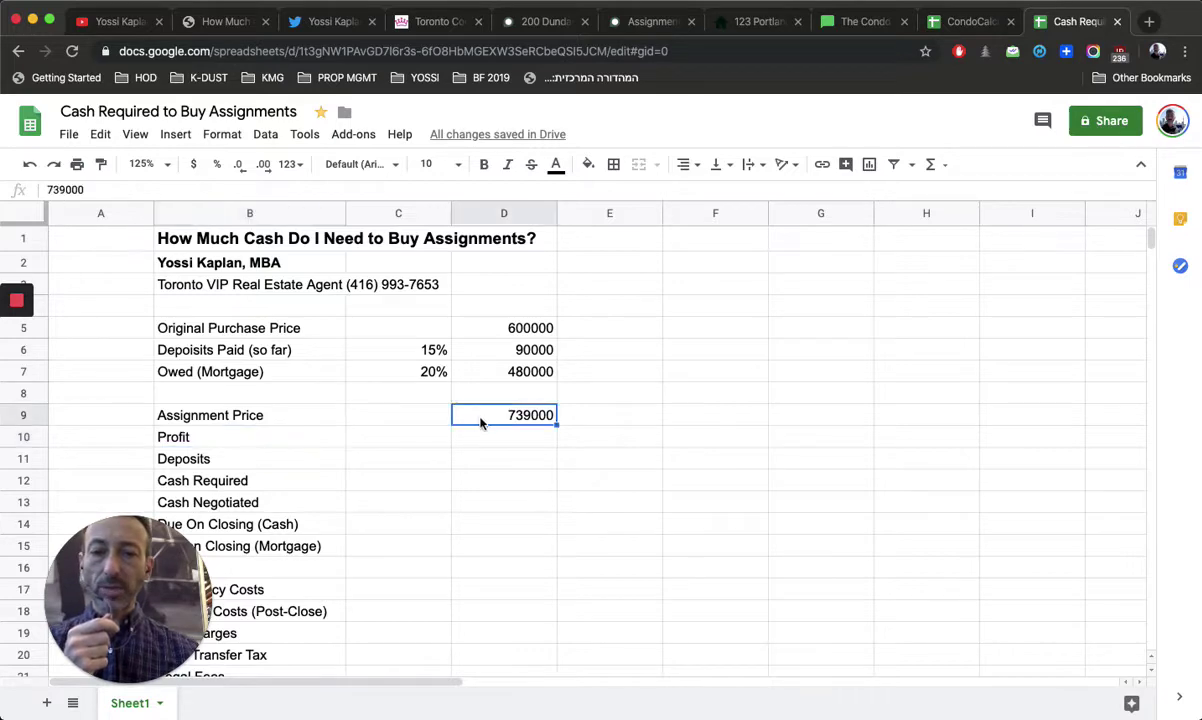
pyautogui.click(479, 440)
pyautogui.write('=')
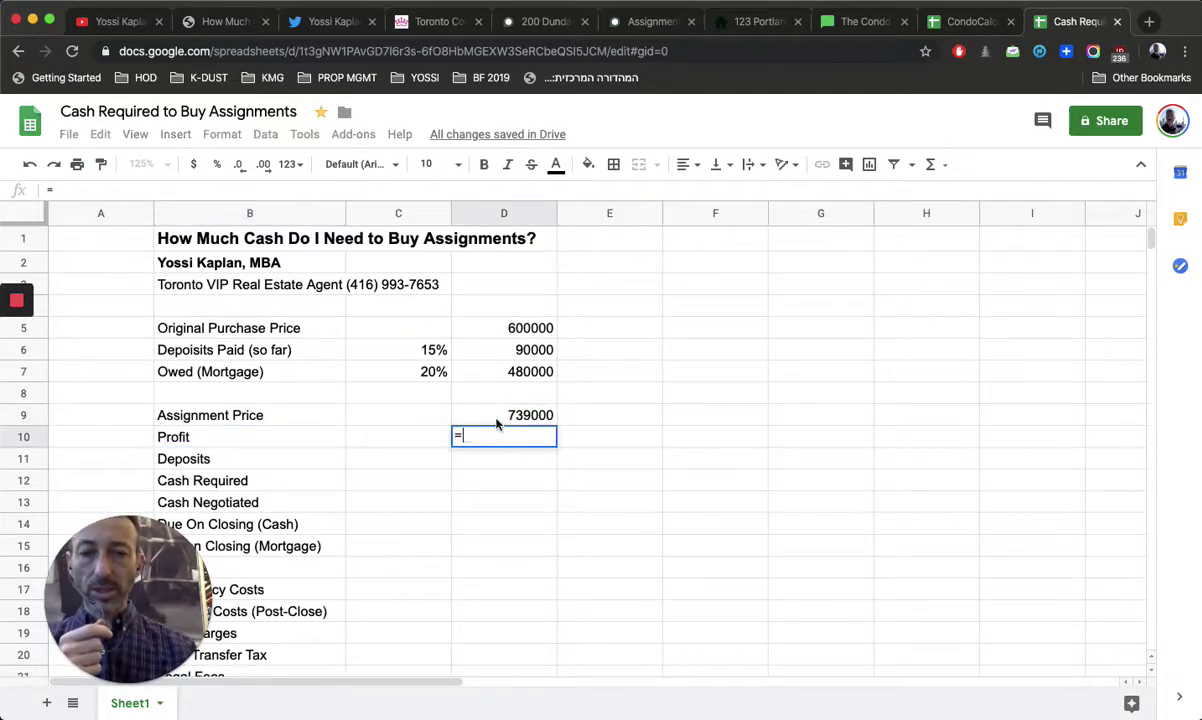
pyautogui.click(493, 416)
pyautogui.write('-')
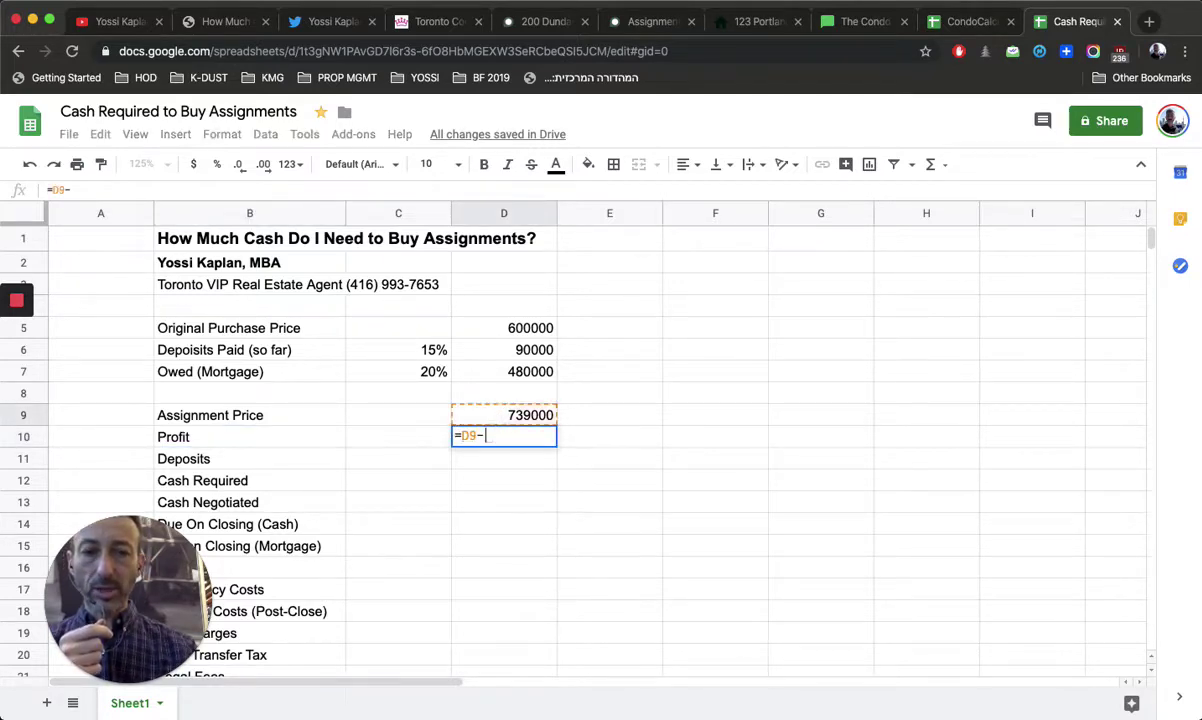
pyautogui.click(515, 328)
pyautogui.press('Return')
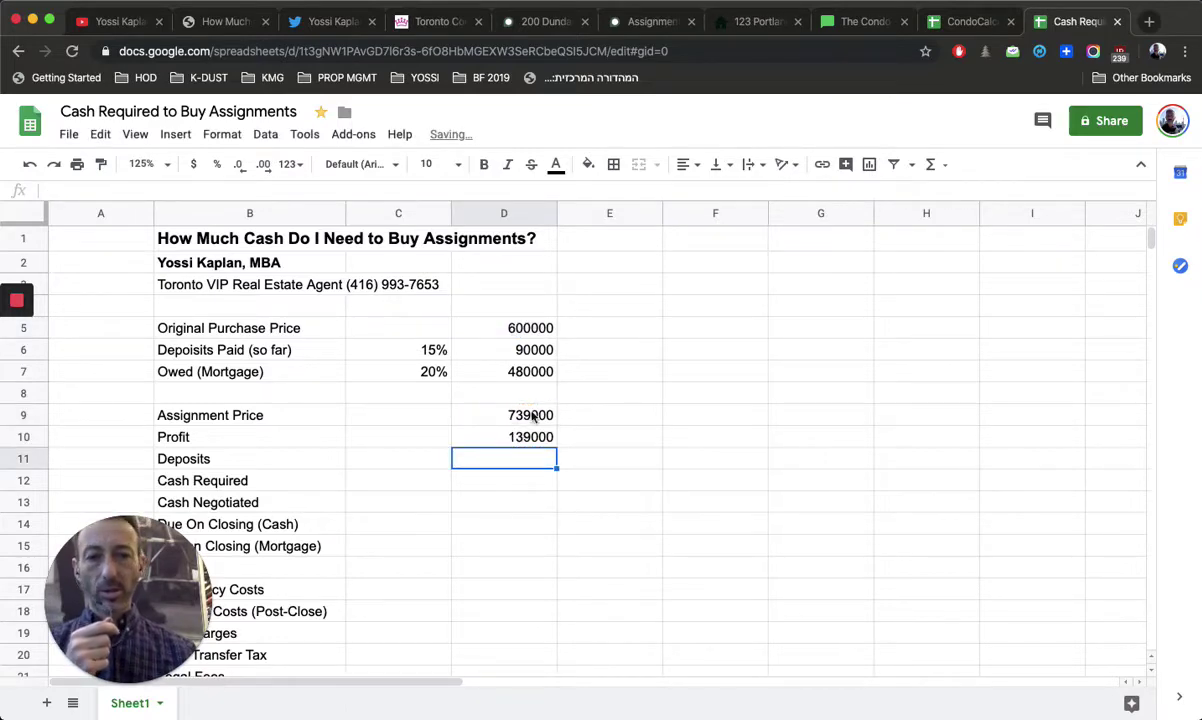
# Format column D as numbers with thousands separators and no decimal places
pyautogui.click(509, 213)
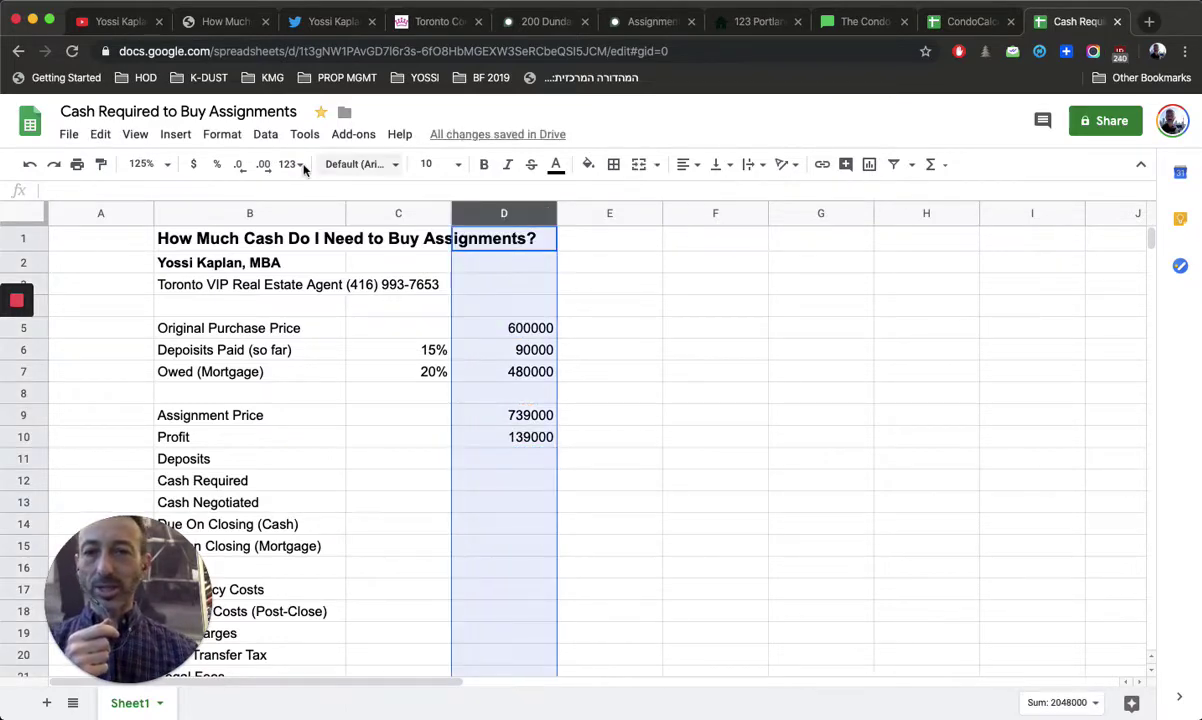
pyautogui.click(289, 164)
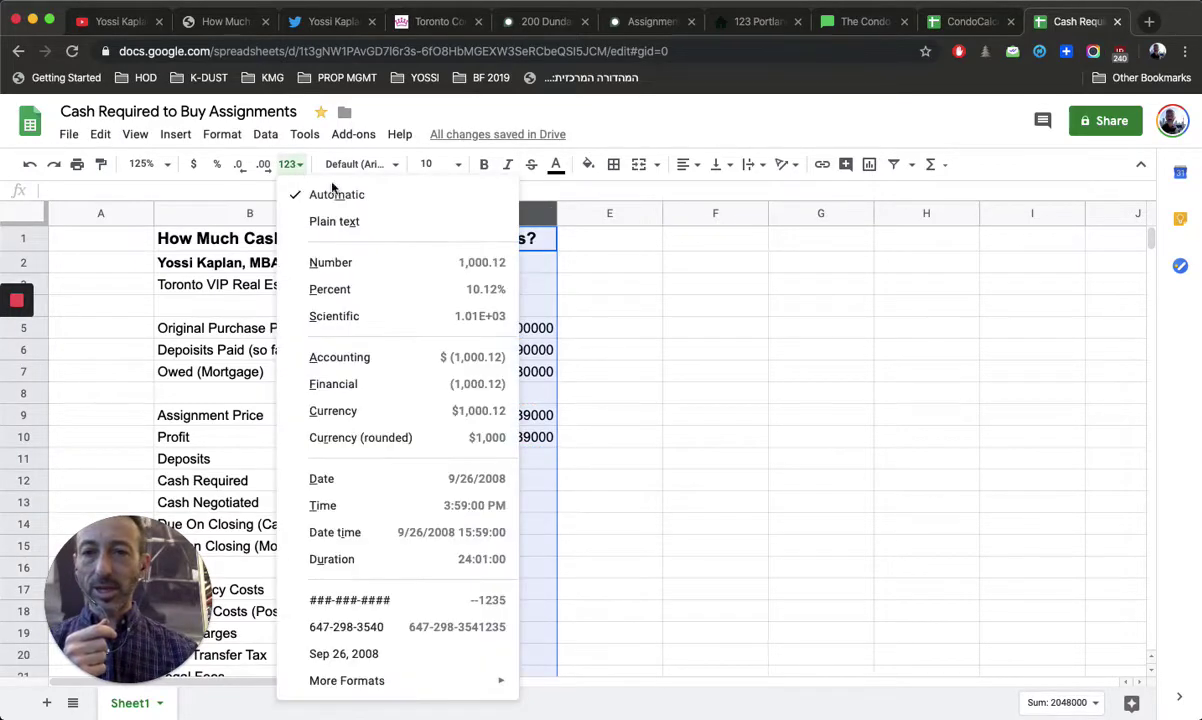
pyautogui.click(420, 262)
pyautogui.click(239, 165)
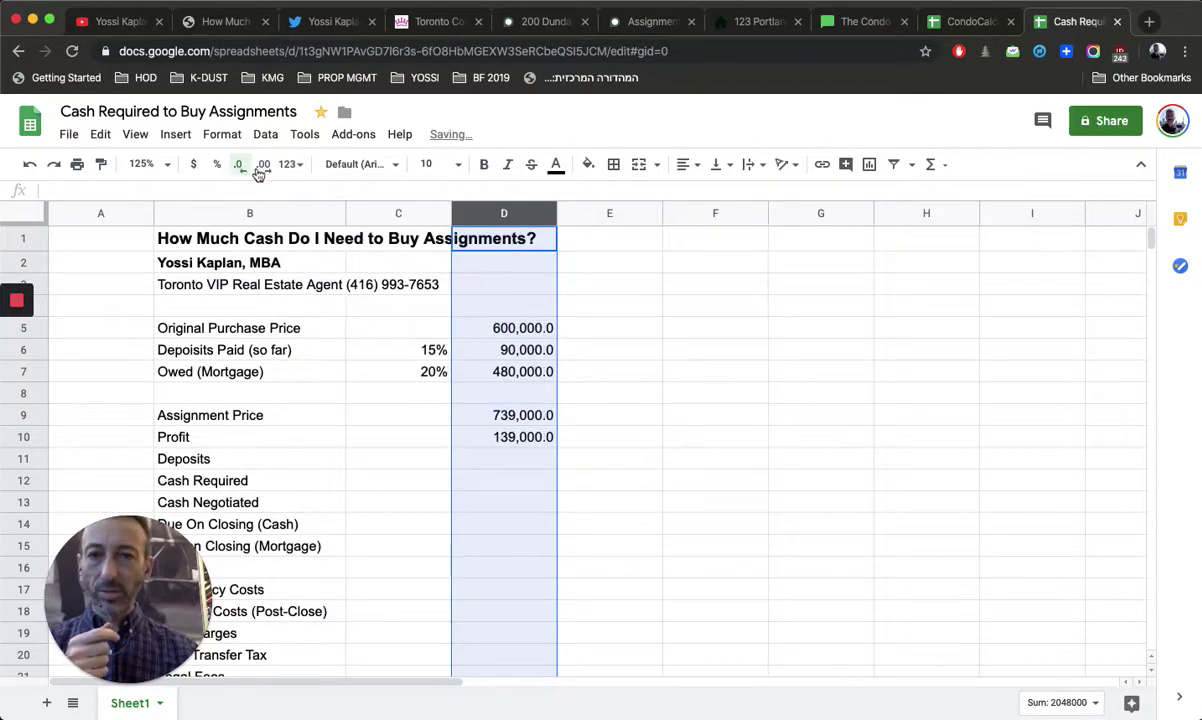
pyautogui.click(239, 165)
# Fill the Deposits cell D11 with a reference to the deposits paid so far, using =D6
pyautogui.click(488, 436)
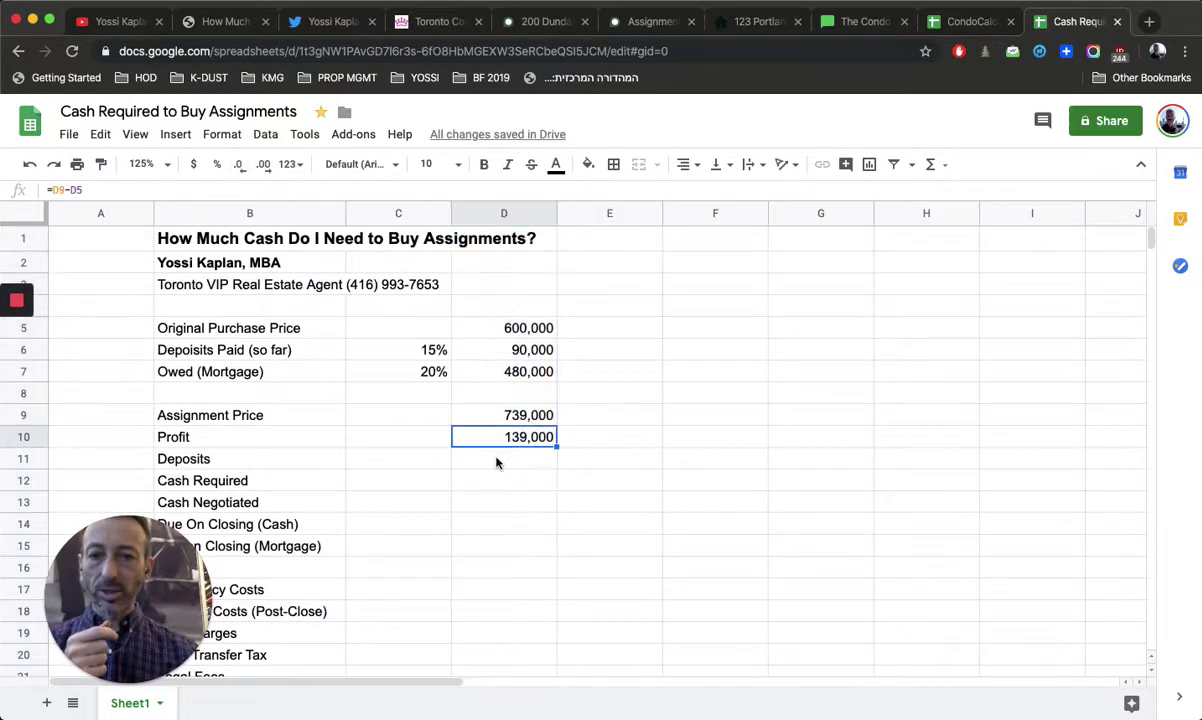
pyautogui.click(497, 461)
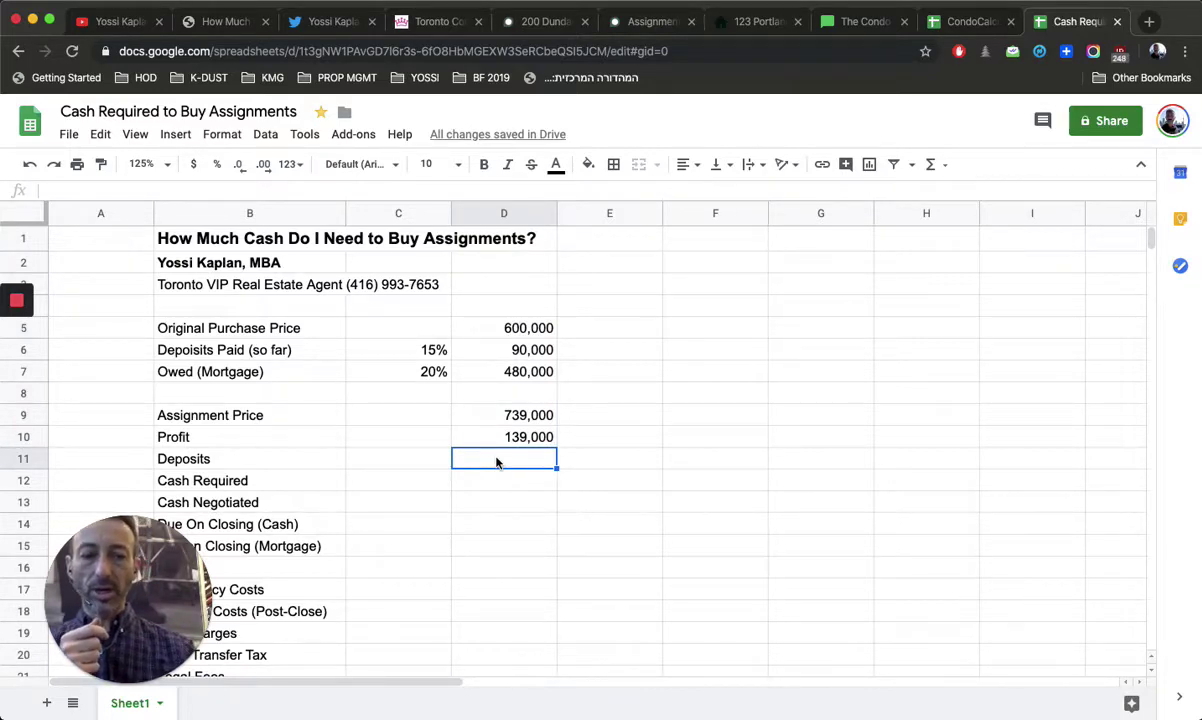
pyautogui.write('=')
pyautogui.click(508, 350)
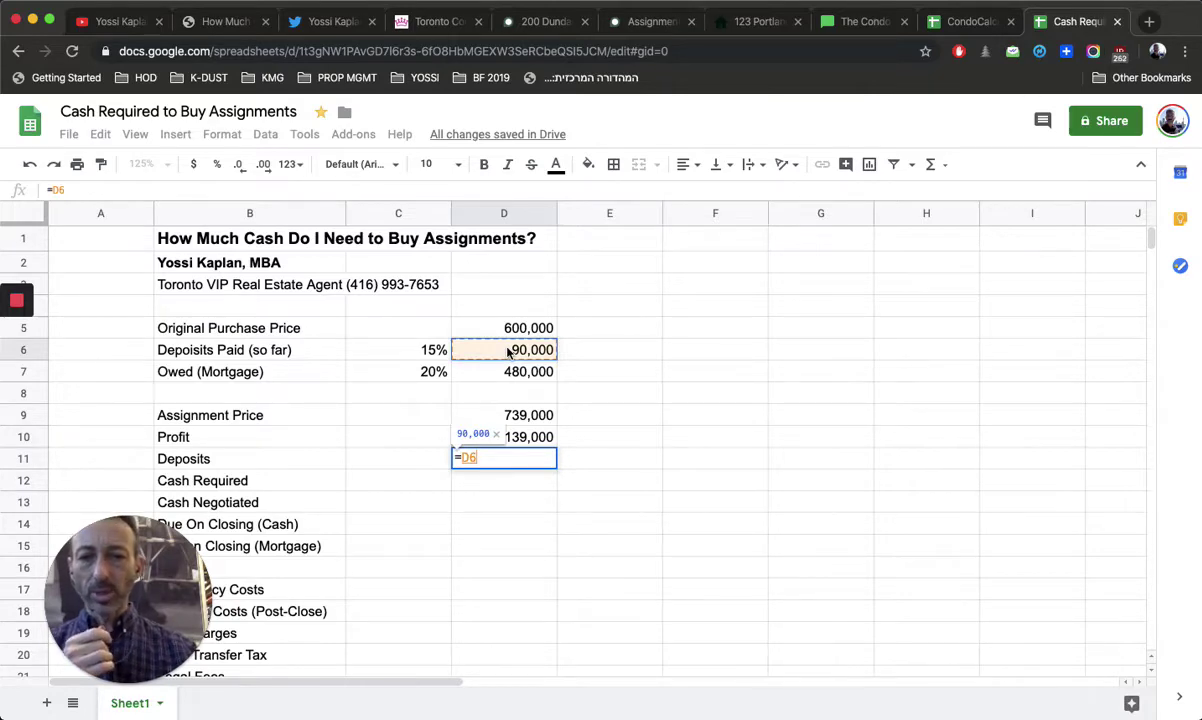
pyautogui.press('Return')
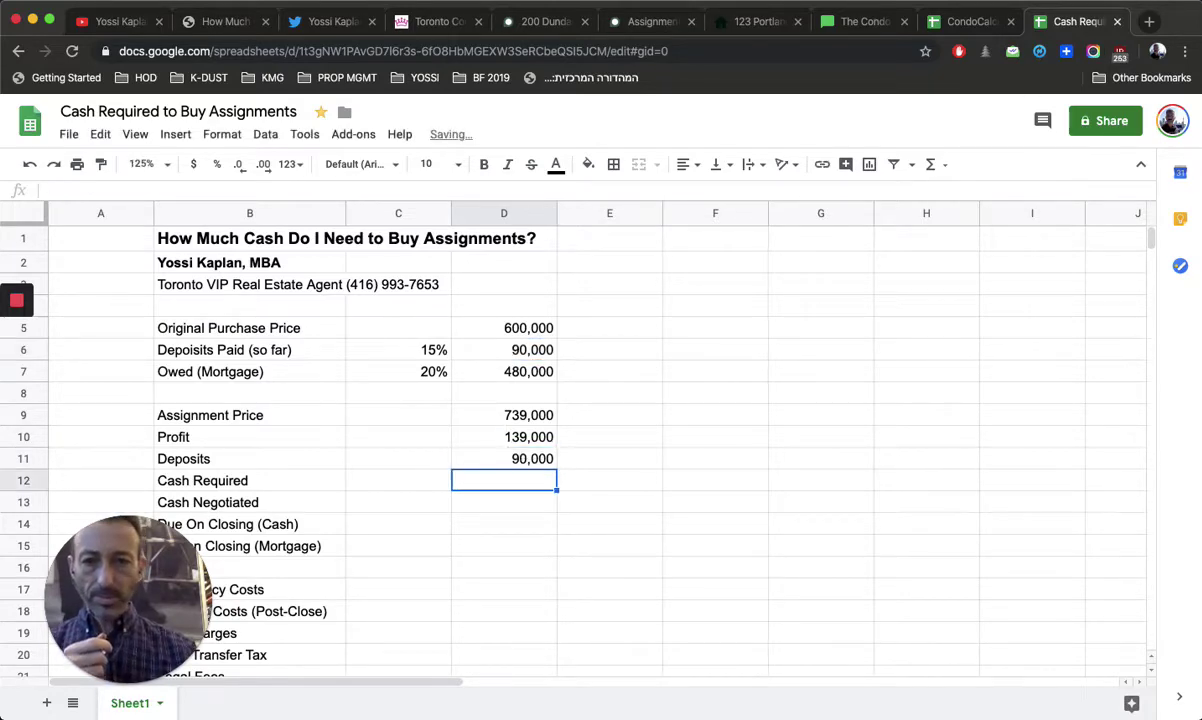
# Calculate Cash Required in cell D12 as deposits paid plus Profit, with =D6+D10
pyautogui.click(298, 481)
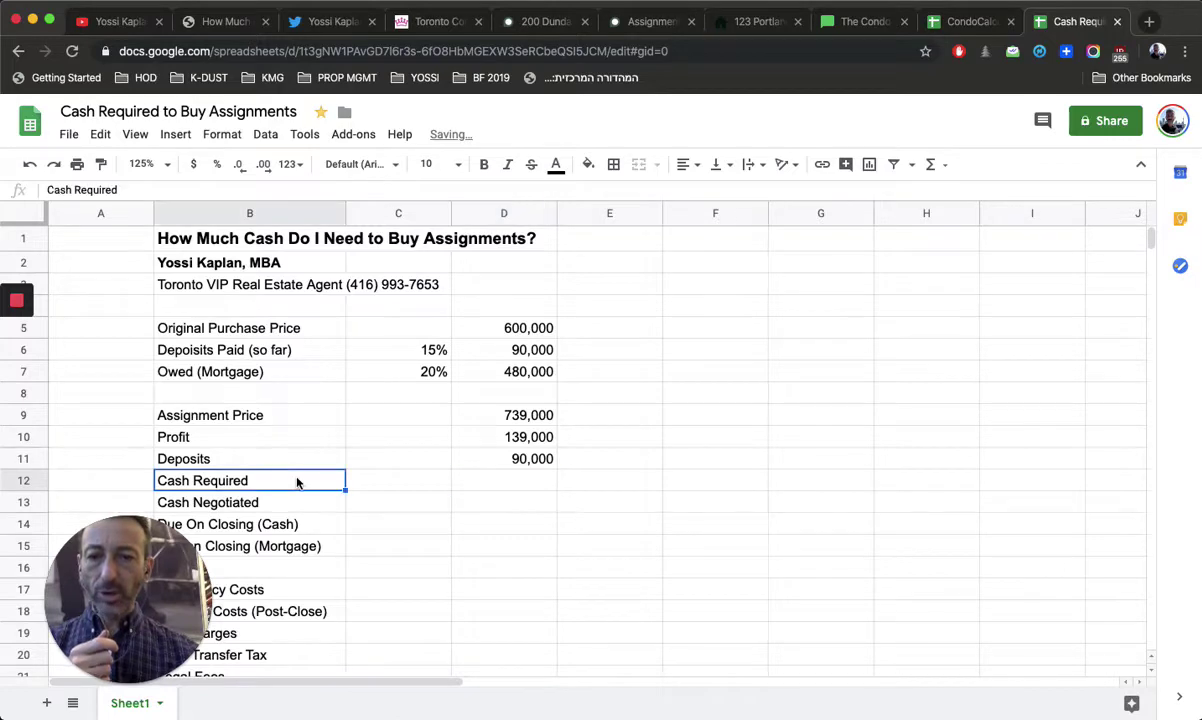
pyautogui.doubleClick(297, 478)
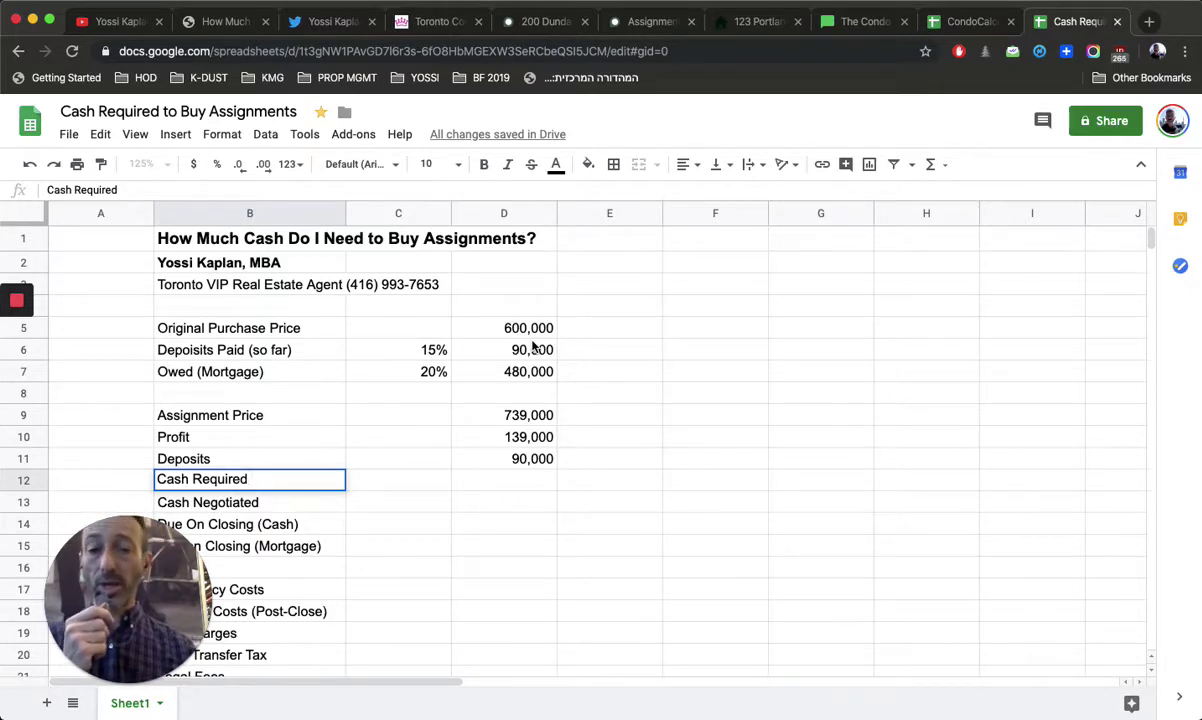
pyautogui.click(533, 348)
pyautogui.click(533, 440)
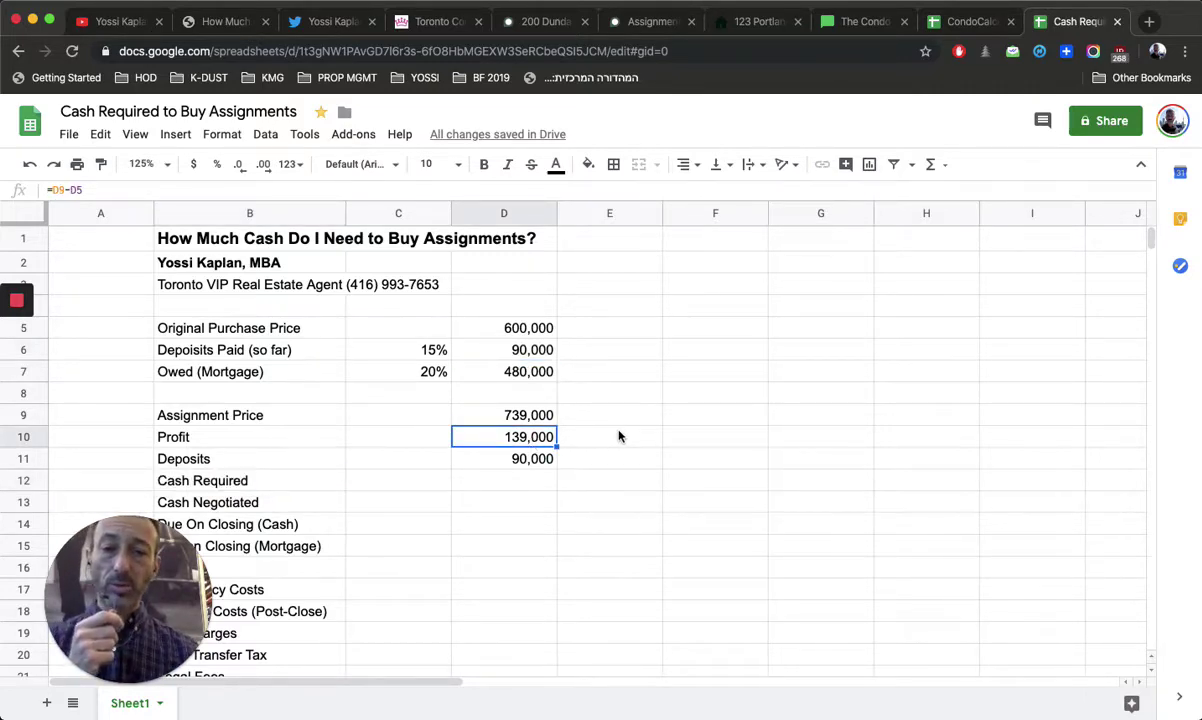
pyautogui.click(296, 488)
pyautogui.click(400, 481)
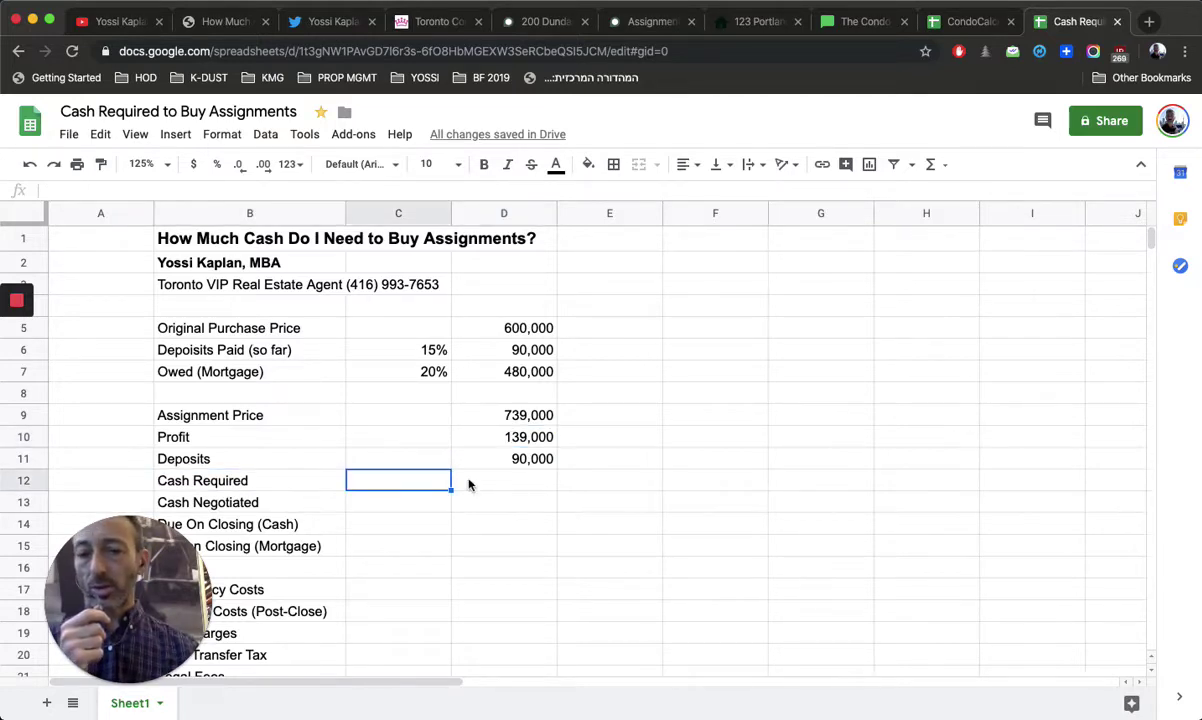
pyautogui.click(518, 481)
pyautogui.write('=')
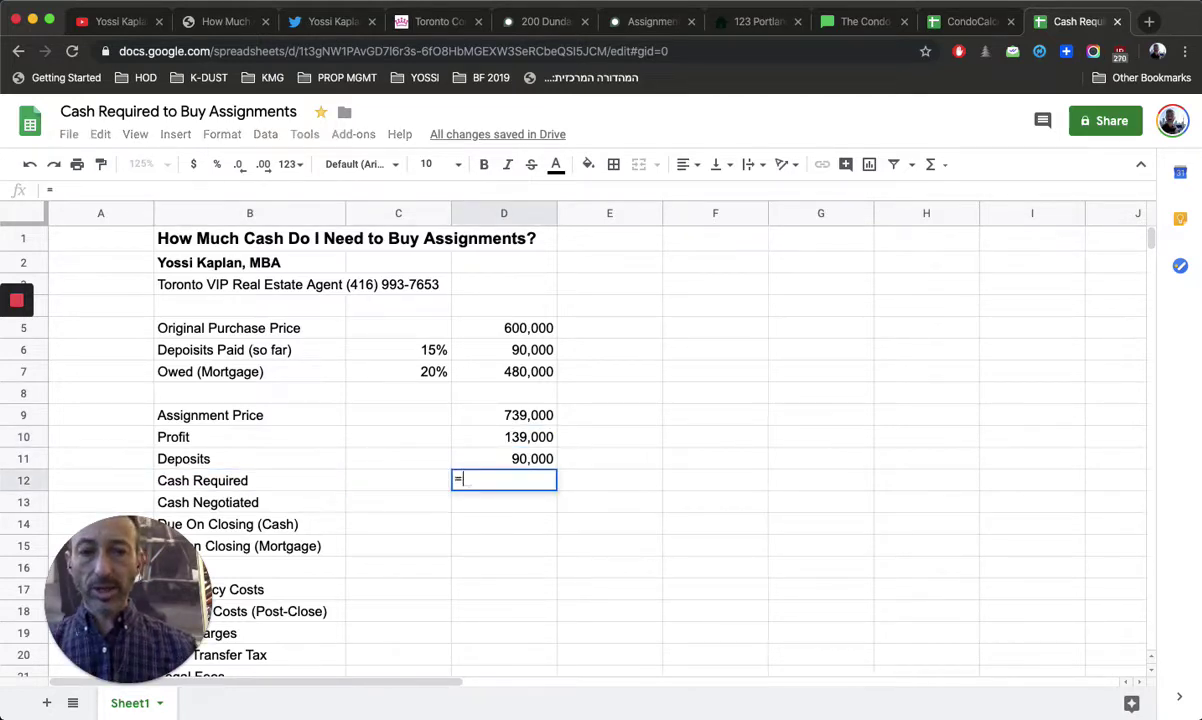
pyautogui.click(536, 352)
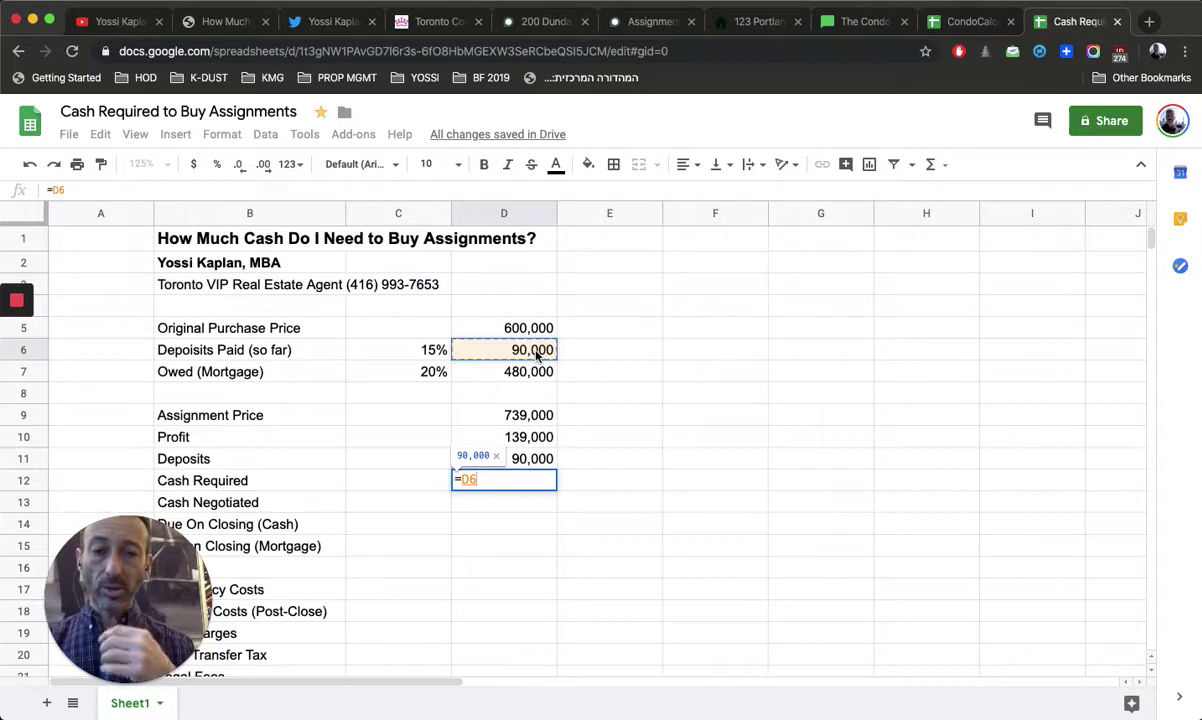
pyautogui.write('+')
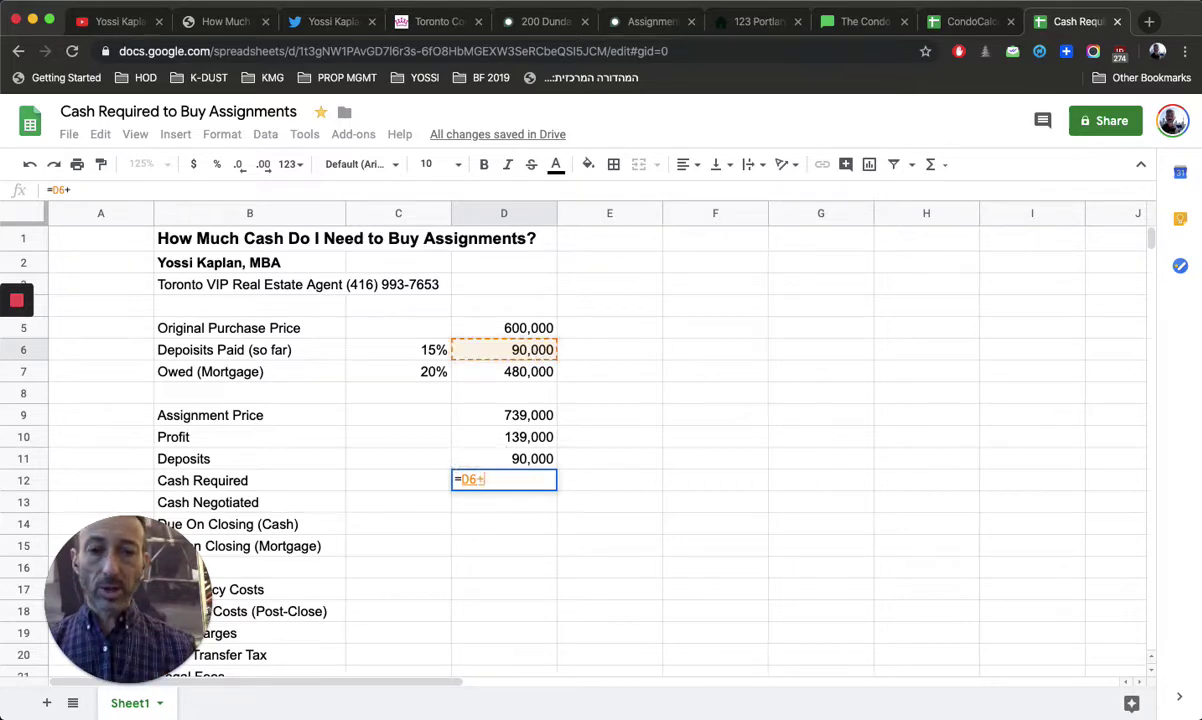
pyautogui.click(528, 442)
pyautogui.press('Return')
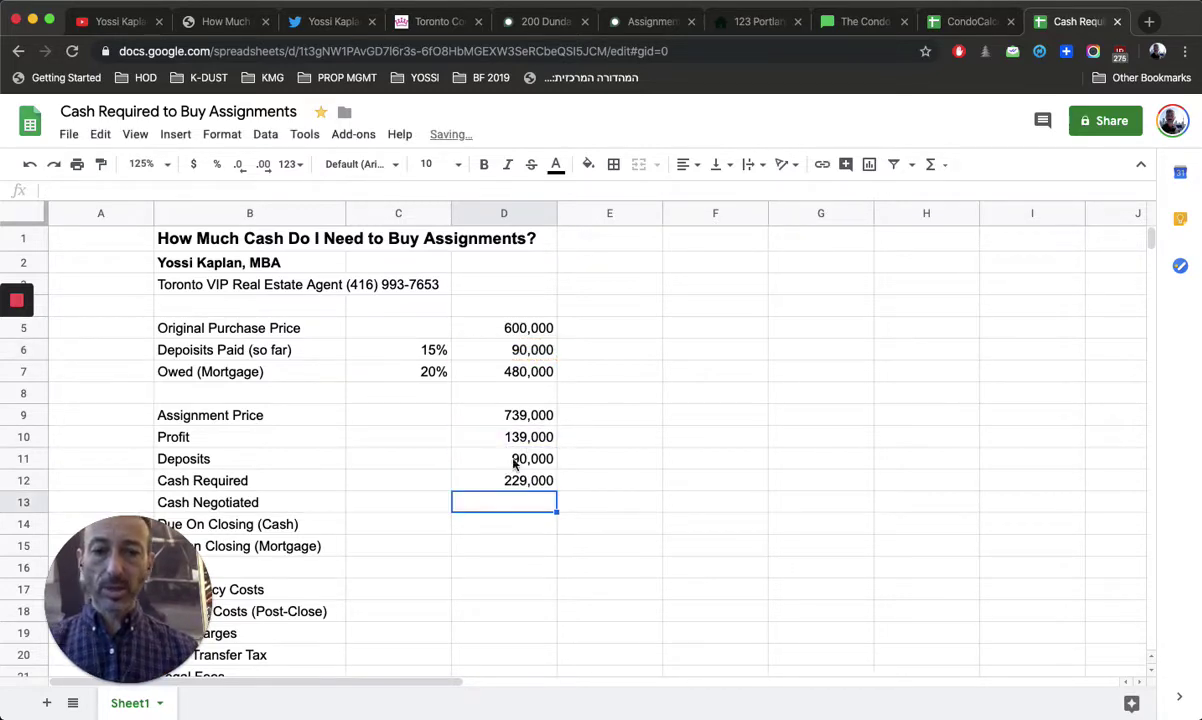
# Change the Assignment Price in cell D9 to 720,000
pyautogui.click(482, 487)
pyautogui.click(617, 490)
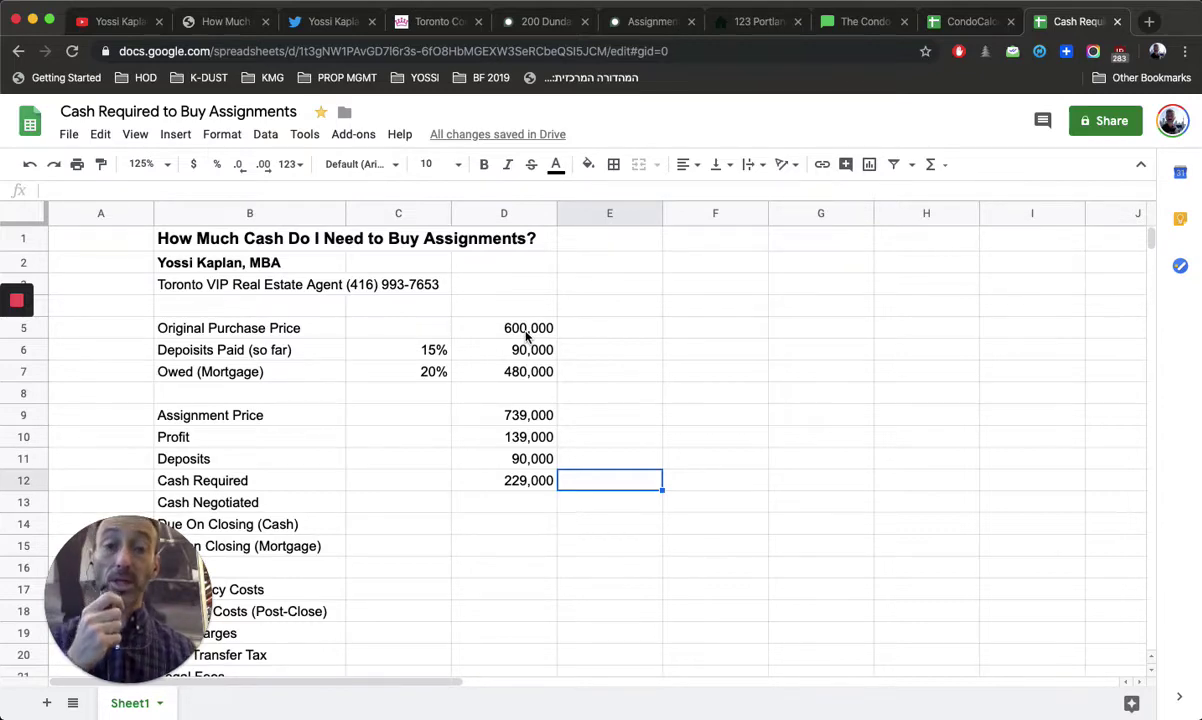
pyautogui.press('Left')
pyautogui.press('Down')
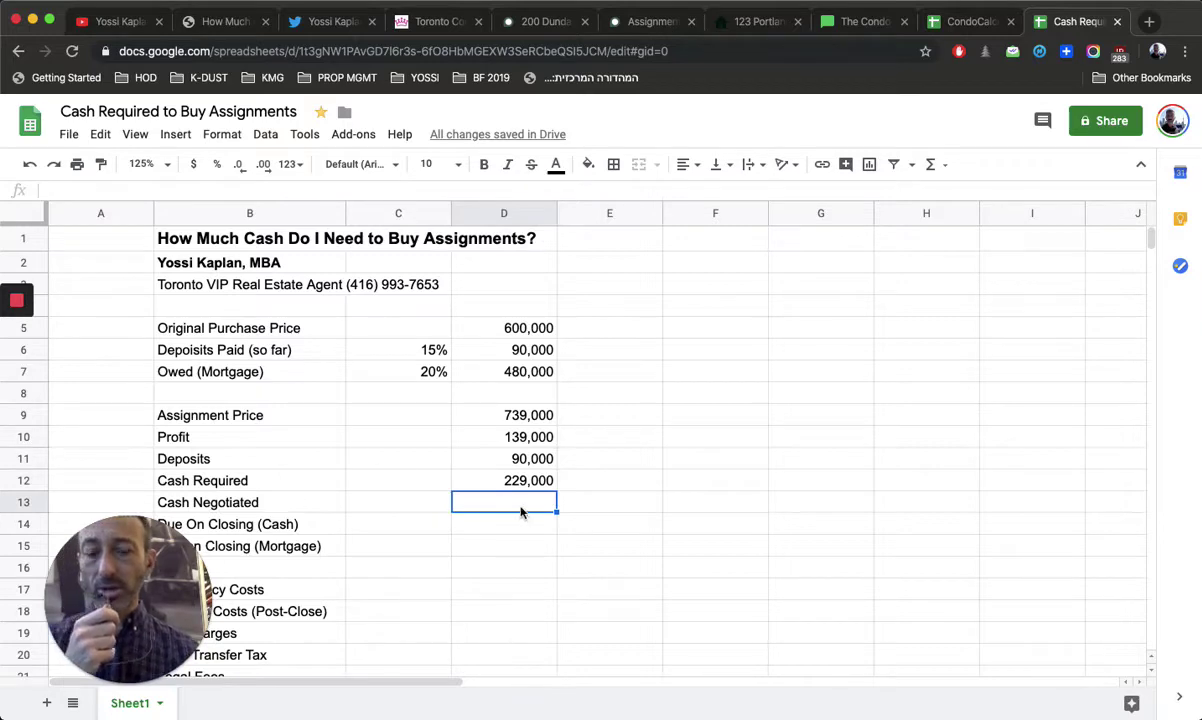
pyautogui.click(493, 419)
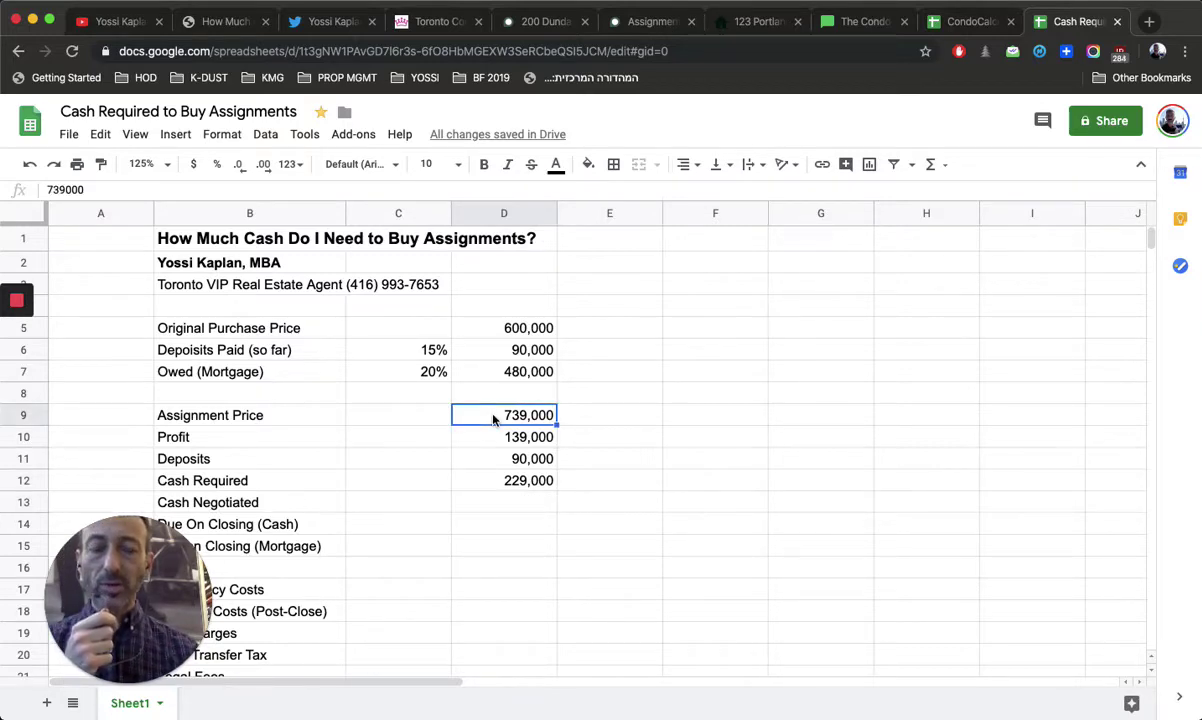
pyautogui.write('72')
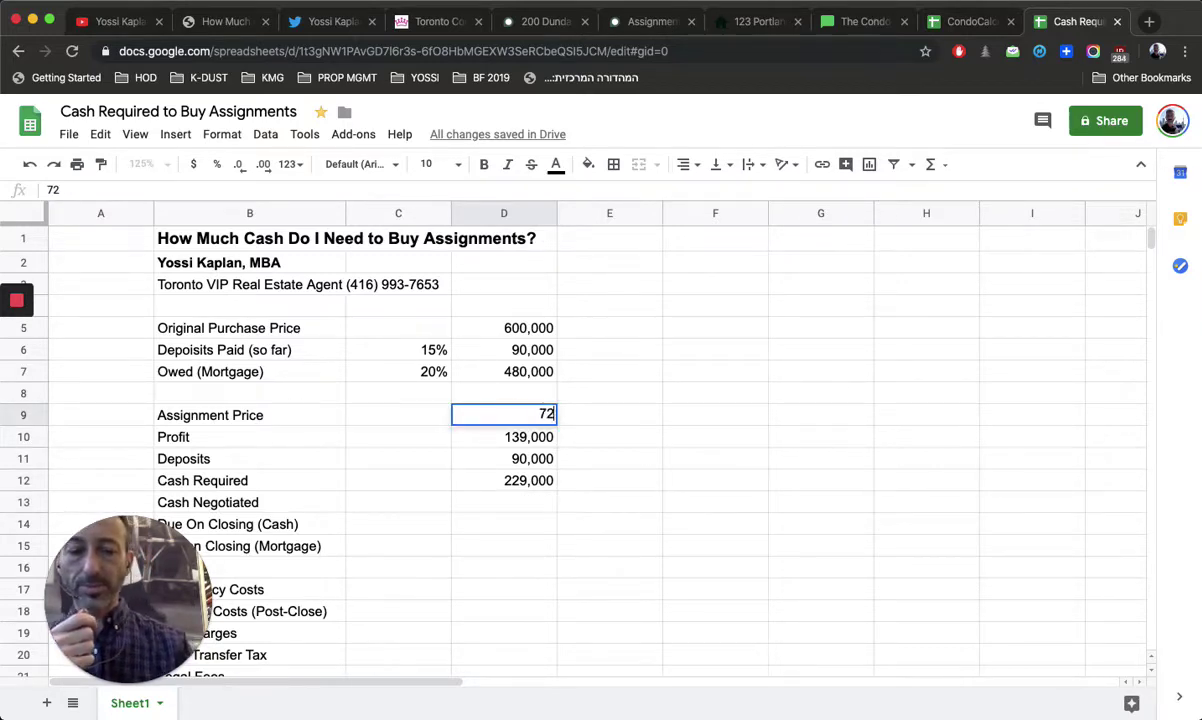
pyautogui.write('0,000000')
pyautogui.press('Return')
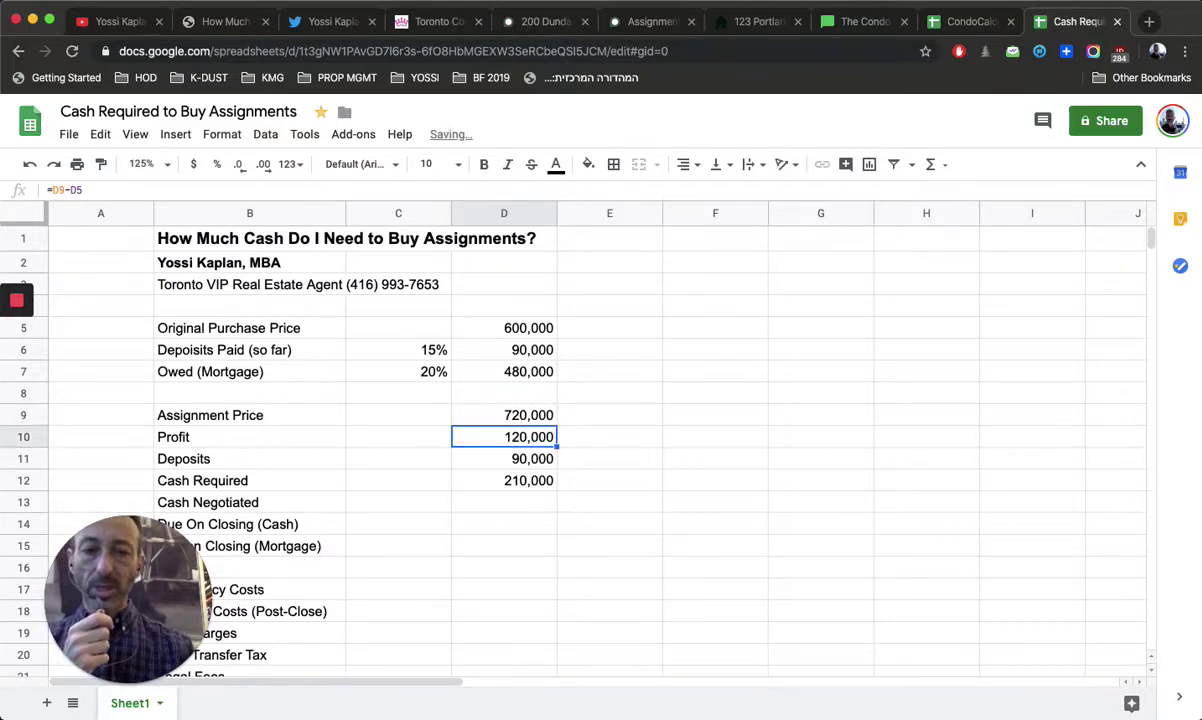
# Set Cash Negotiated in cell D13 equal to Cash Required with =D12
pyautogui.click(491, 484)
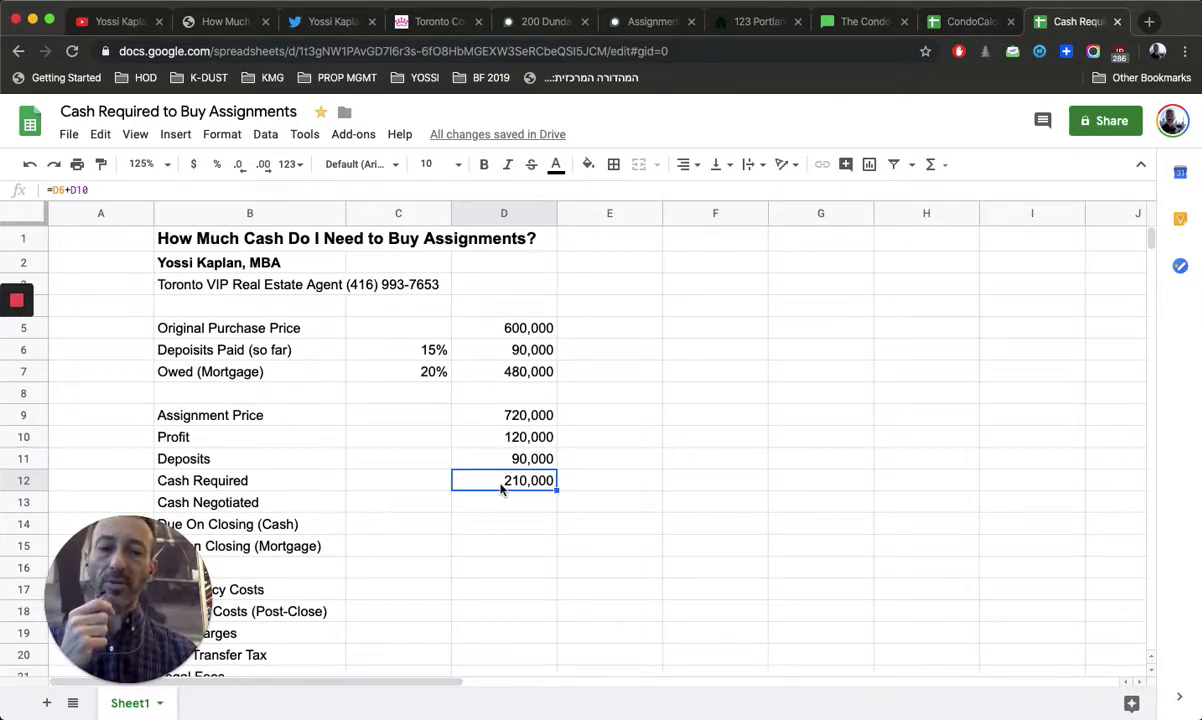
pyautogui.scroll(-1, 502, 488)
pyautogui.click(470, 484)
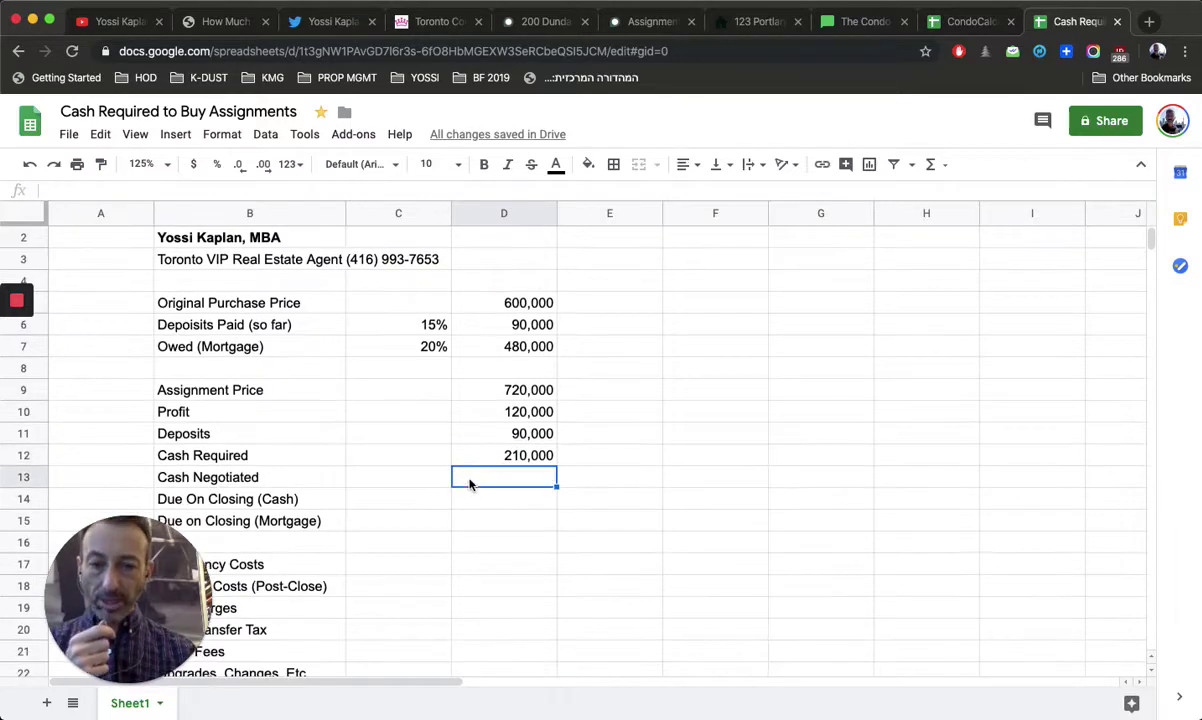
pyautogui.write('=')
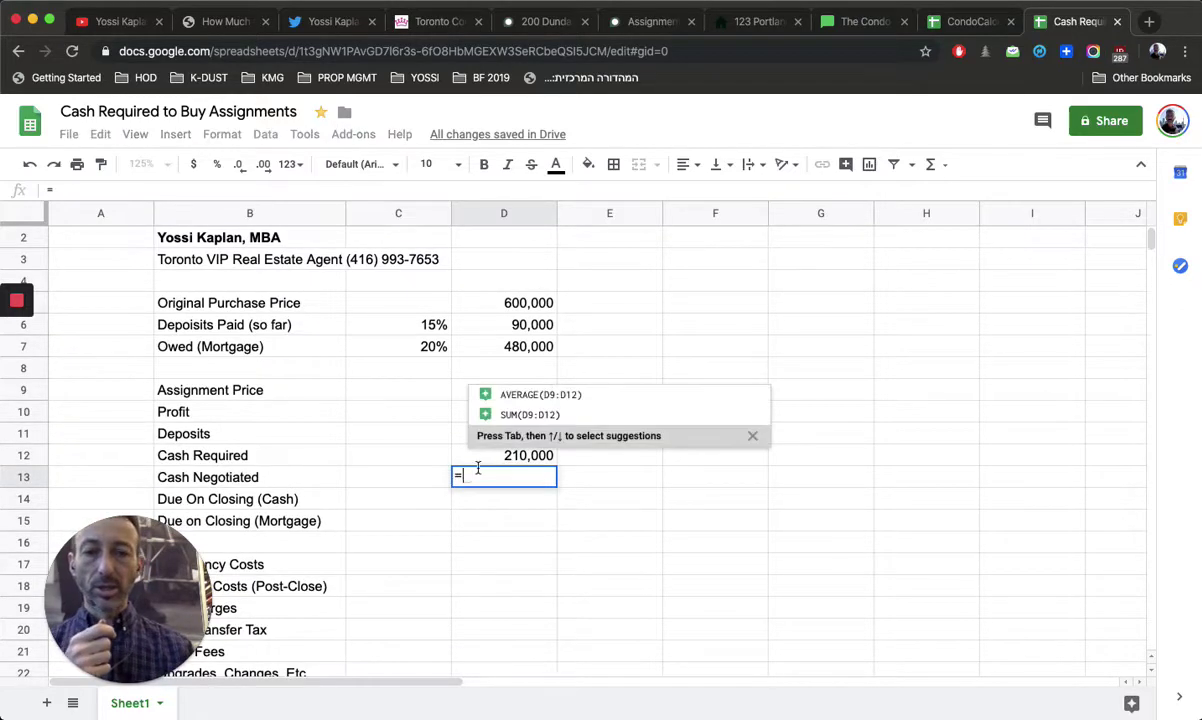
pyautogui.click(480, 455)
pyautogui.press('Return')
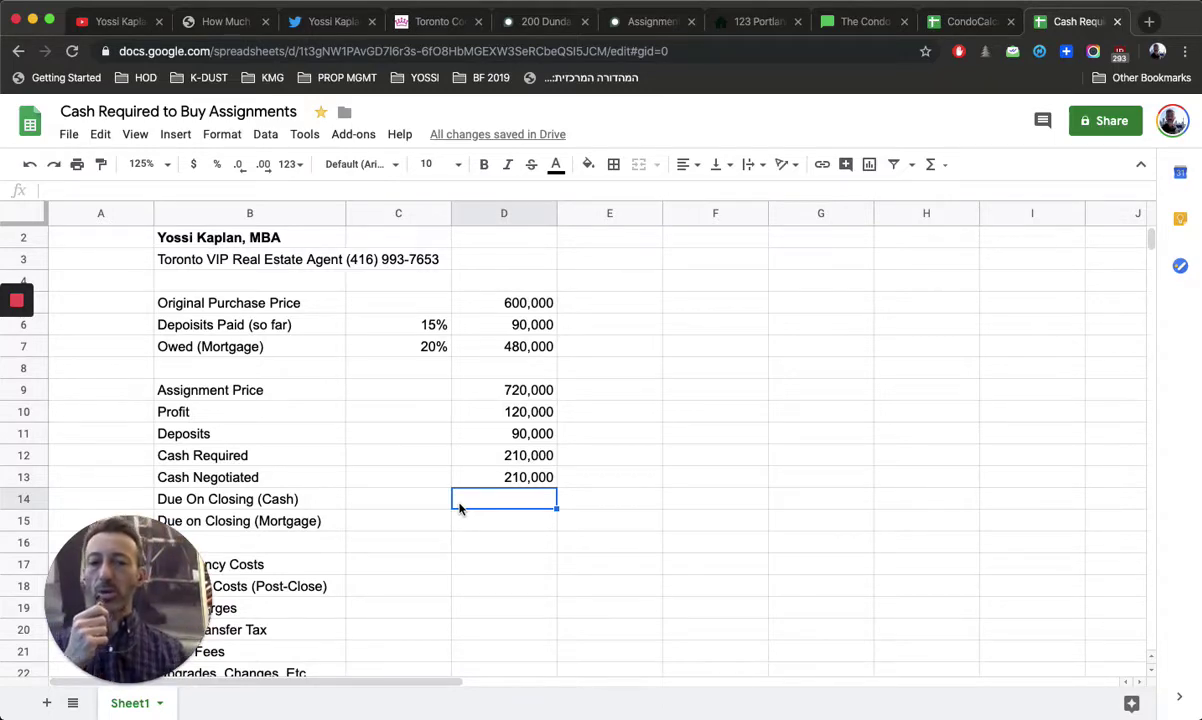
# Correct the misspelled label in cell B6 to "Deposits Paid (so far)"
pyautogui.click(263, 320)
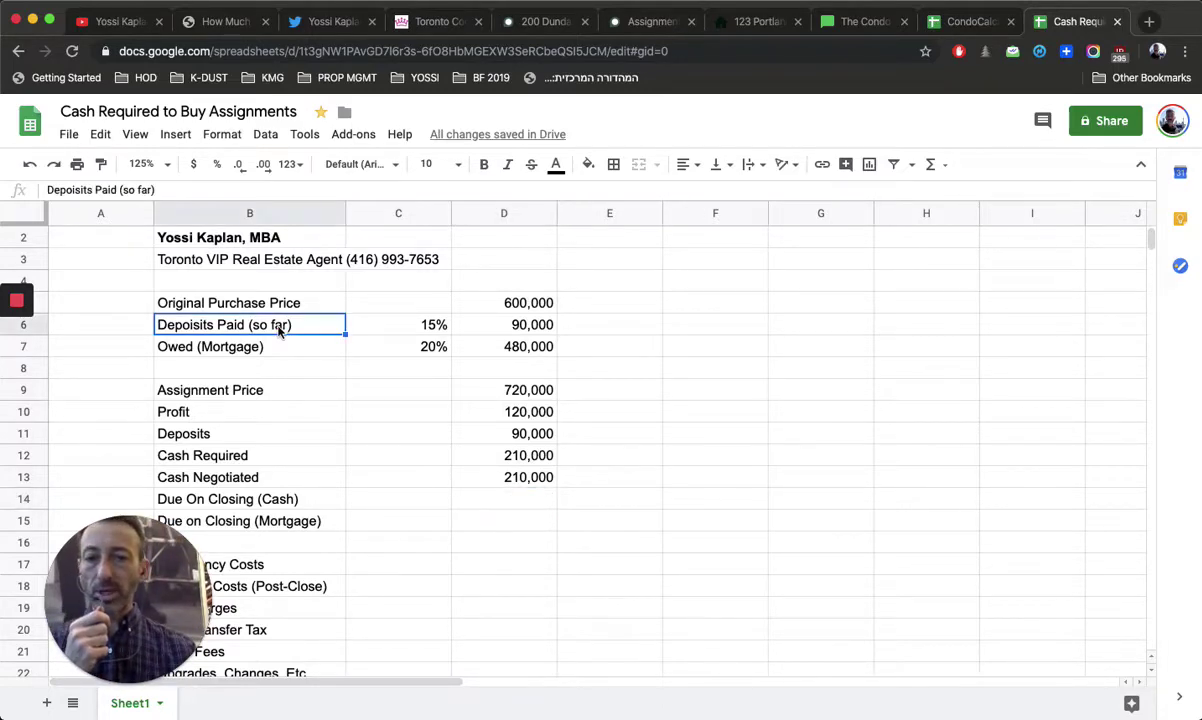
pyautogui.doubleClick(197, 331)
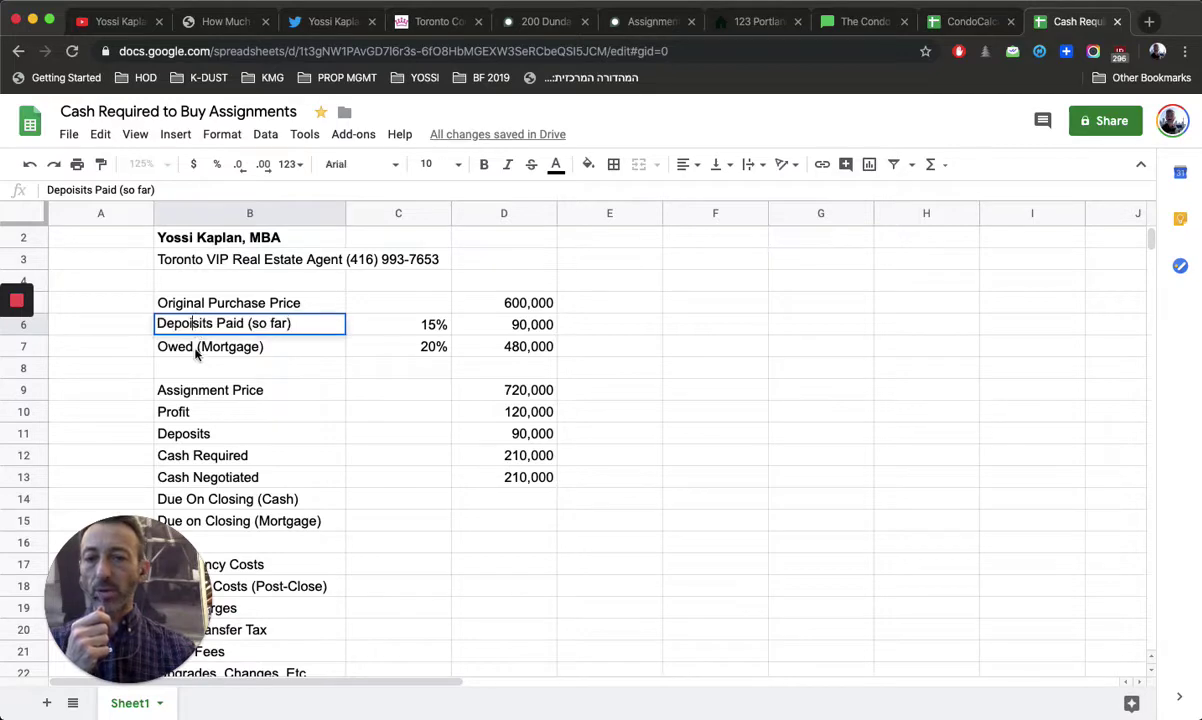
pyautogui.press('BackSpace')
pyautogui.press('Return')
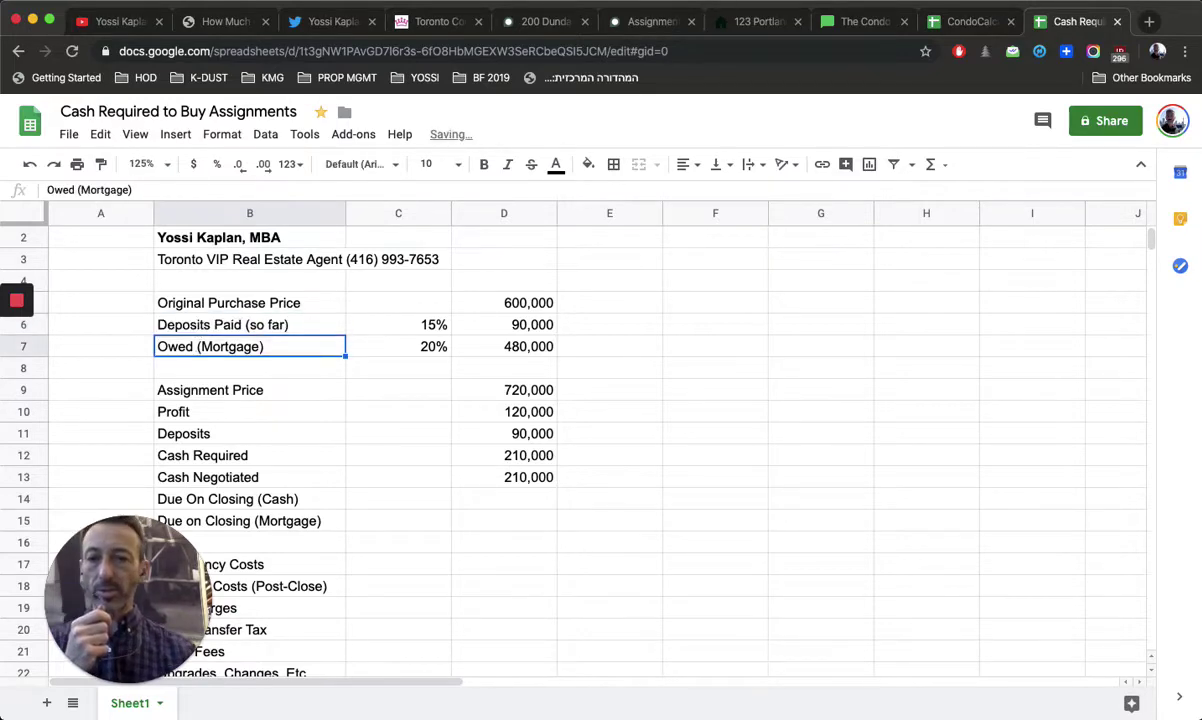
pyautogui.click(258, 362)
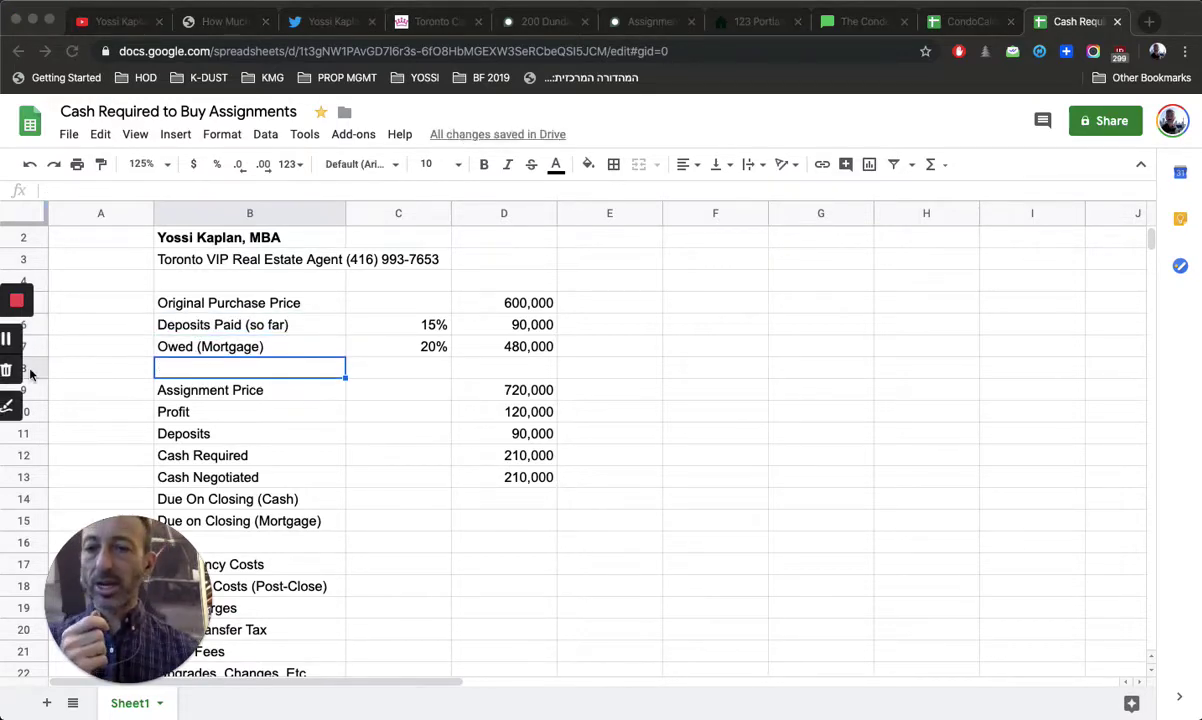
pyautogui.click(7, 370)
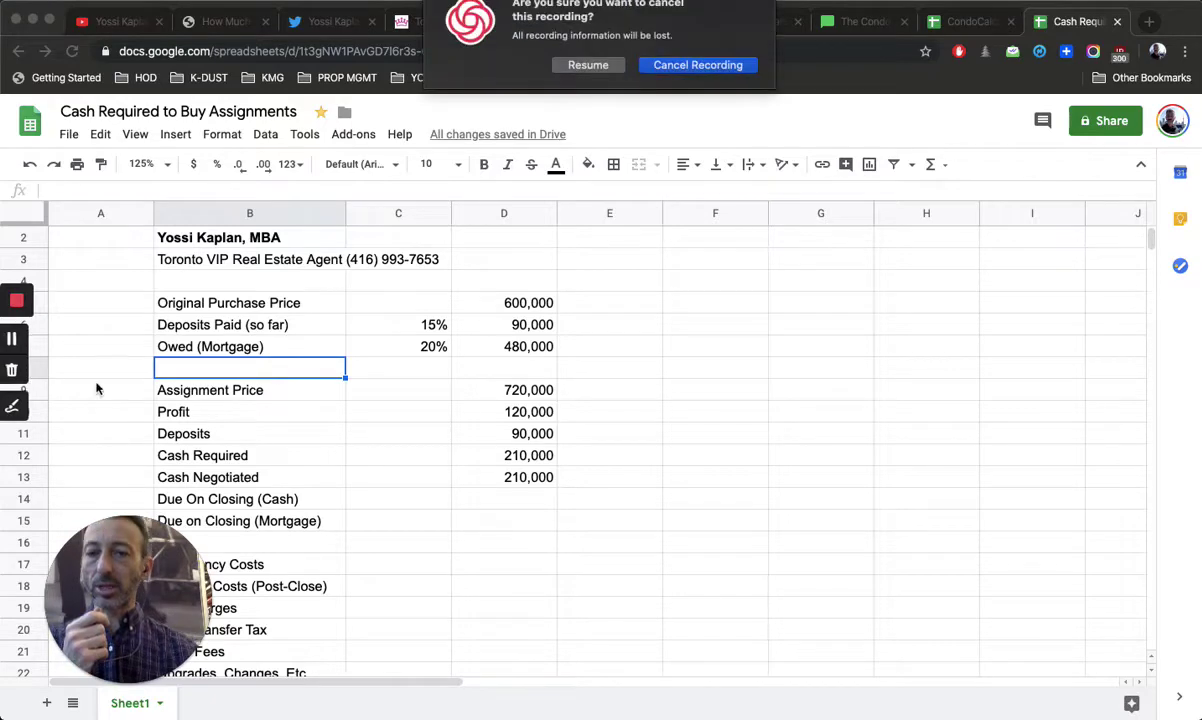
pyautogui.click(604, 66)
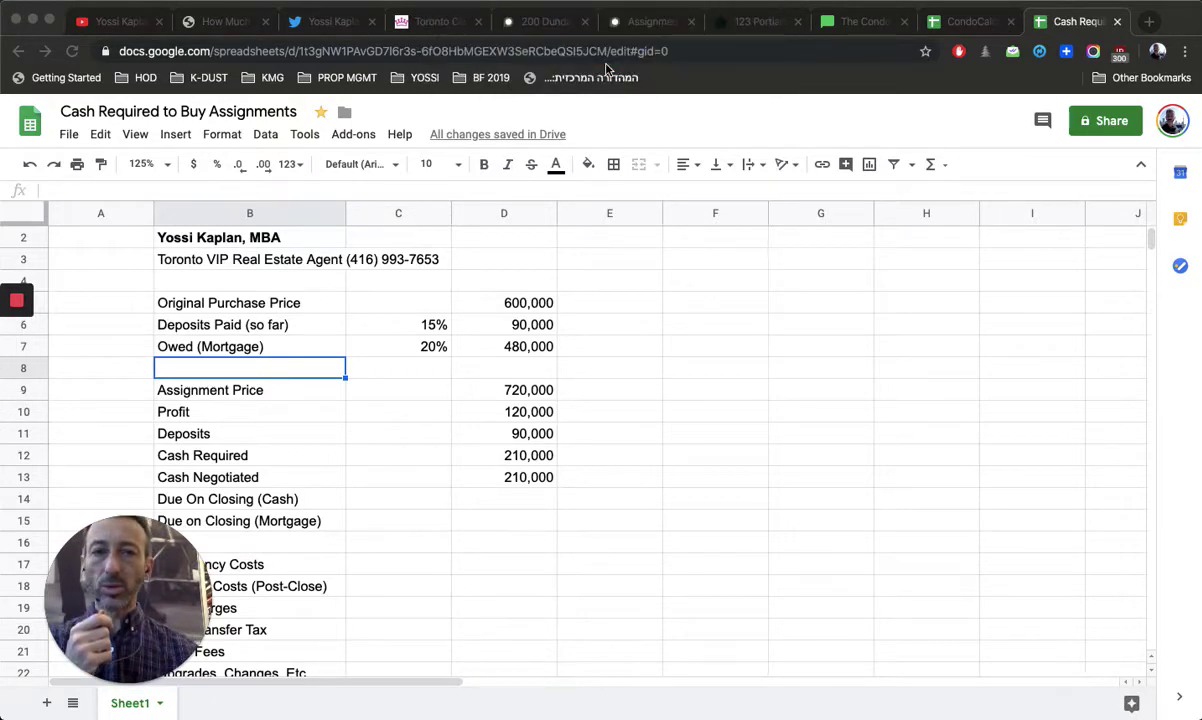
pyautogui.rightClick(45, 378)
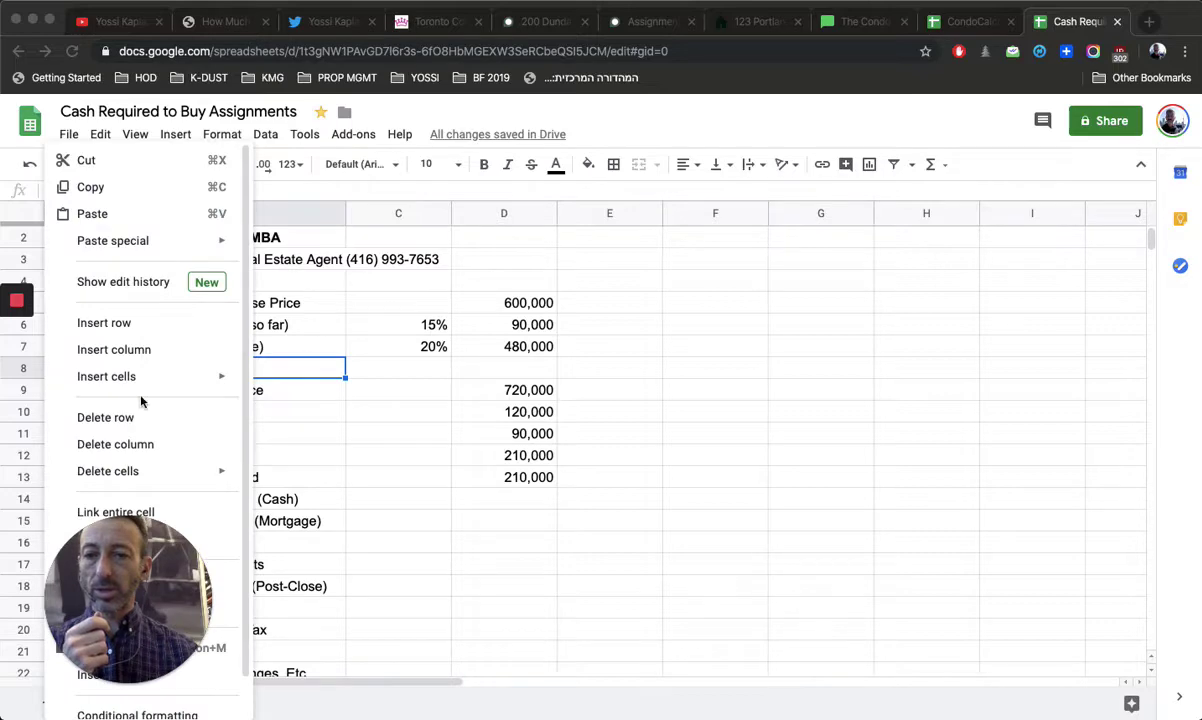
pyautogui.press('Escape')
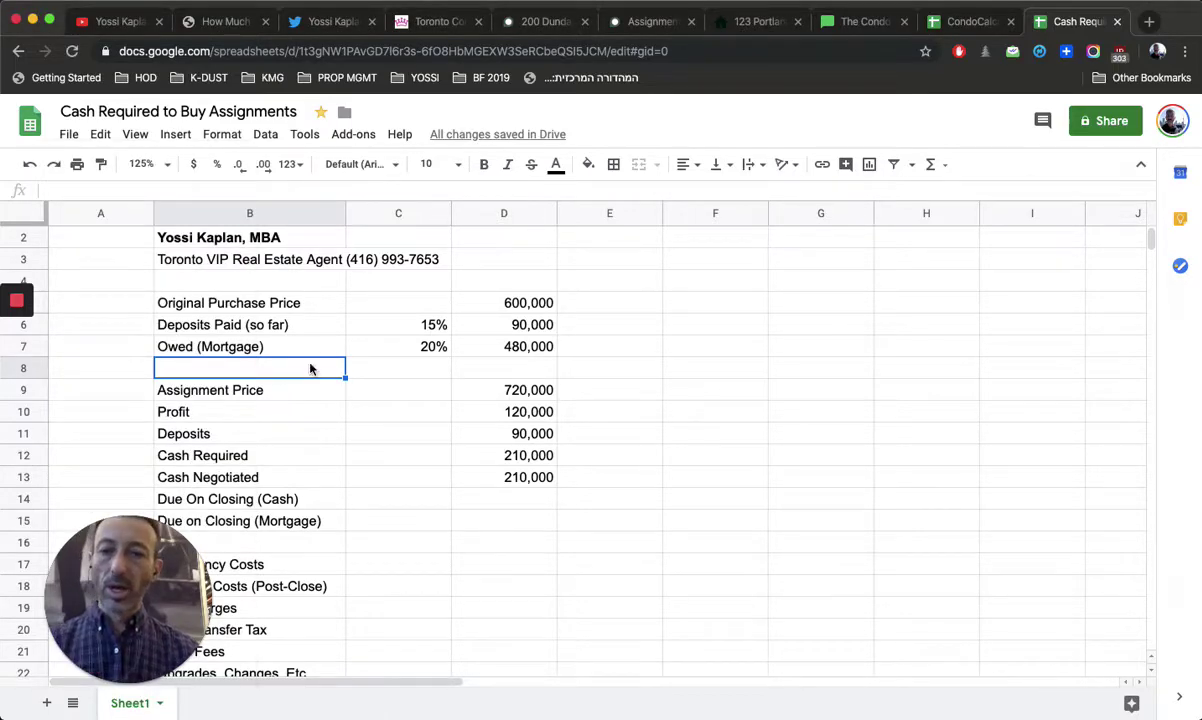
# Move the Owed (Mortgage) label, percentage and amount from row 7 down to row 8, leaving row 7 empty
pyautogui.click(295, 326)
pyautogui.click(292, 368)
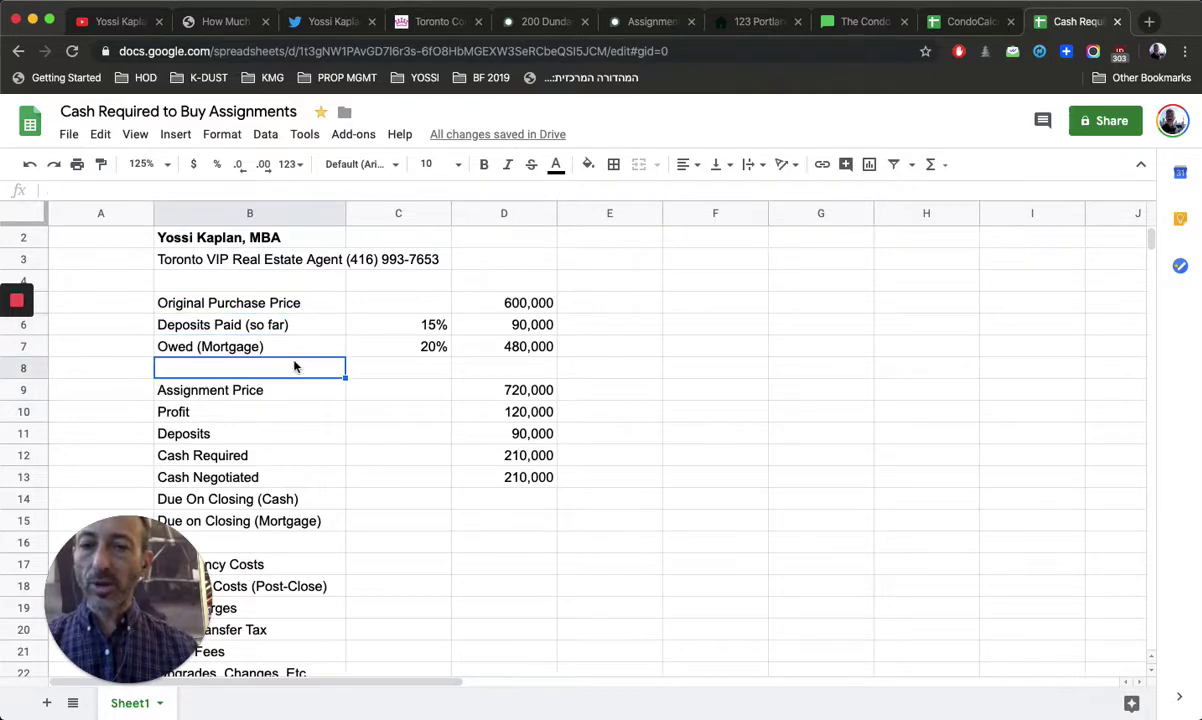
pyautogui.click(283, 347)
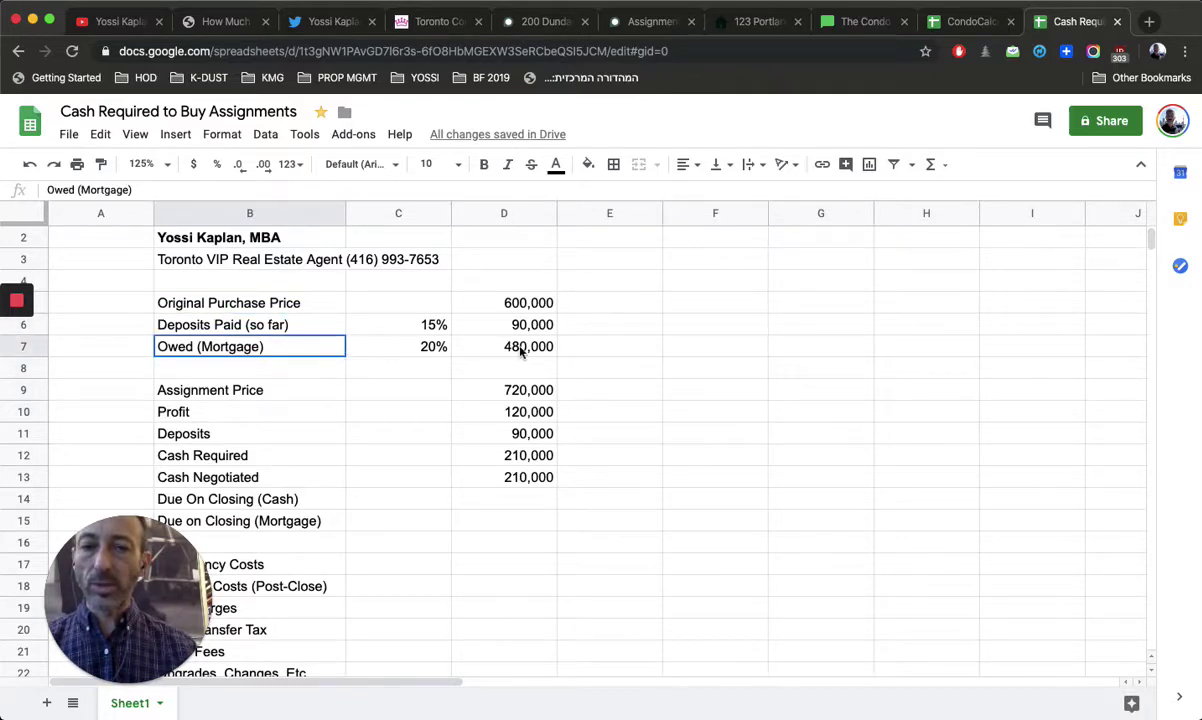
pyautogui.keyDown('shift'); pyautogui.click(510, 347); pyautogui.keyUp('shift')
pyautogui.moveTo(504, 363); pyautogui.dragTo(504, 370)
# Label cell B7 "Deposits (left to pay)"
pyautogui.click(292, 350)
pyautogui.write('Deposits ')
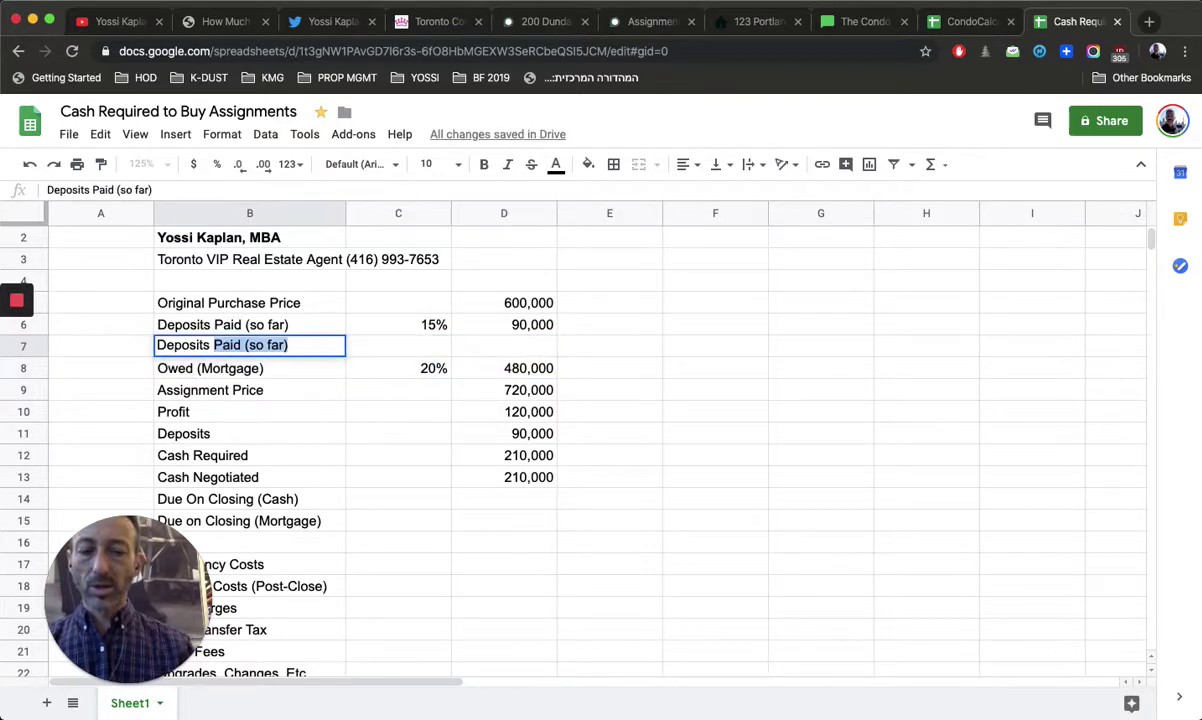
pyautogui.write('(left to pay)')
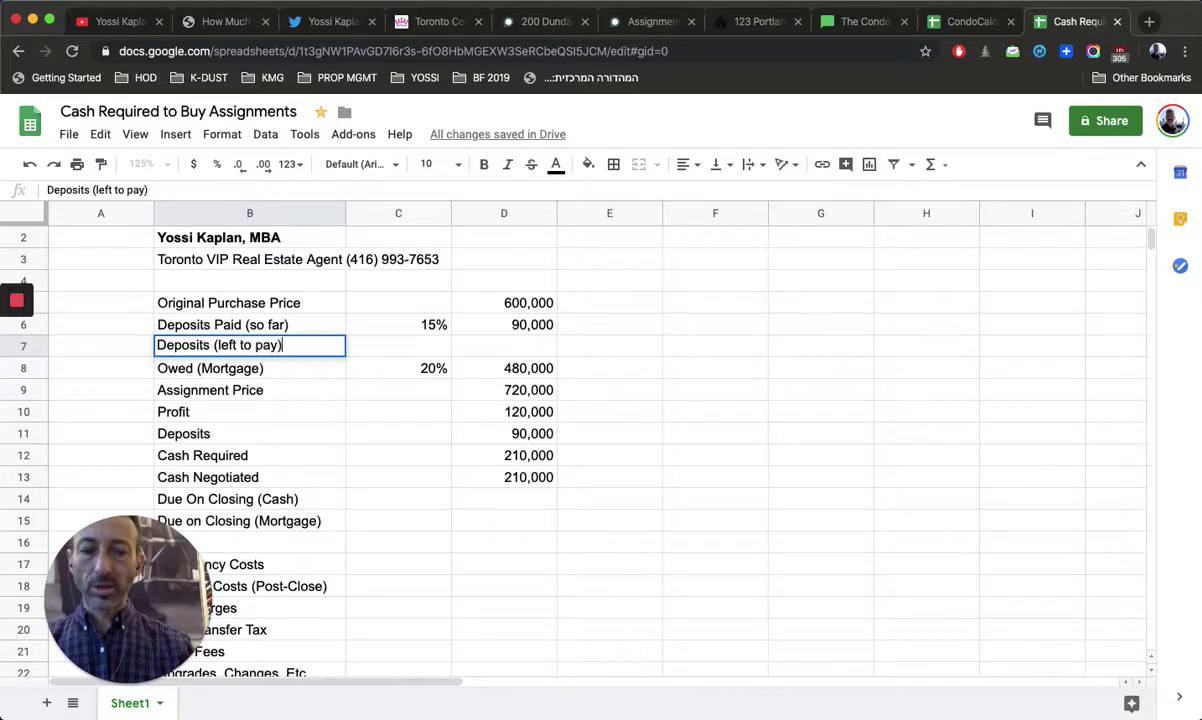
pyautogui.press('Return')
# Enter 5% in cell C7 as the percentage for Deposits (left to pay)
pyautogui.click(398, 346)
pyautogui.click(504, 346)
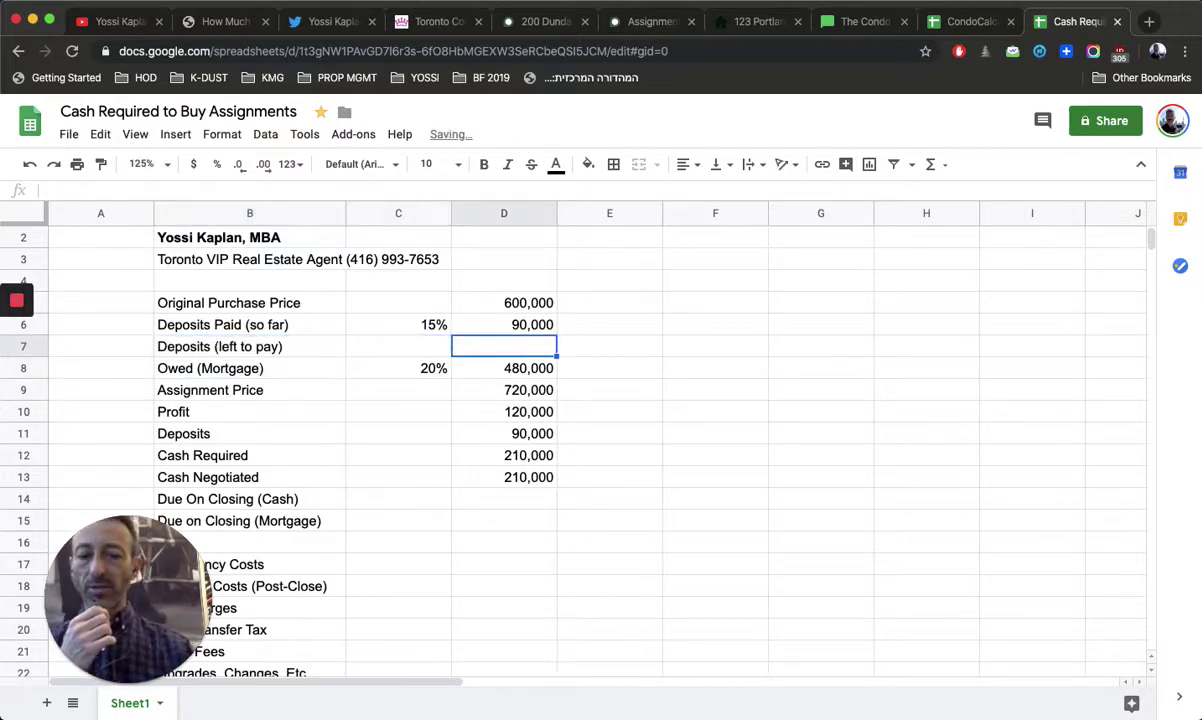
pyautogui.click(398, 346)
pyautogui.write('5')
pyautogui.press('Return')
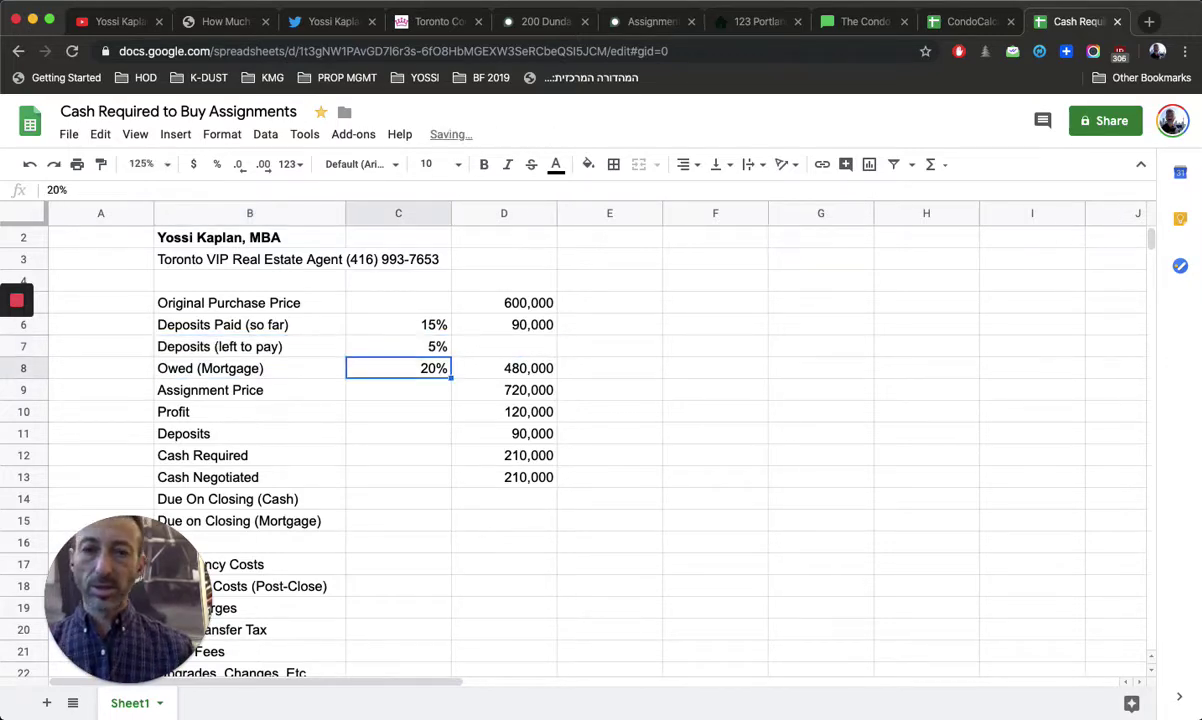
# Enter 30000 in cell D7 as the amount of deposits left to pay
pyautogui.click(398, 346)
pyautogui.click(504, 346)
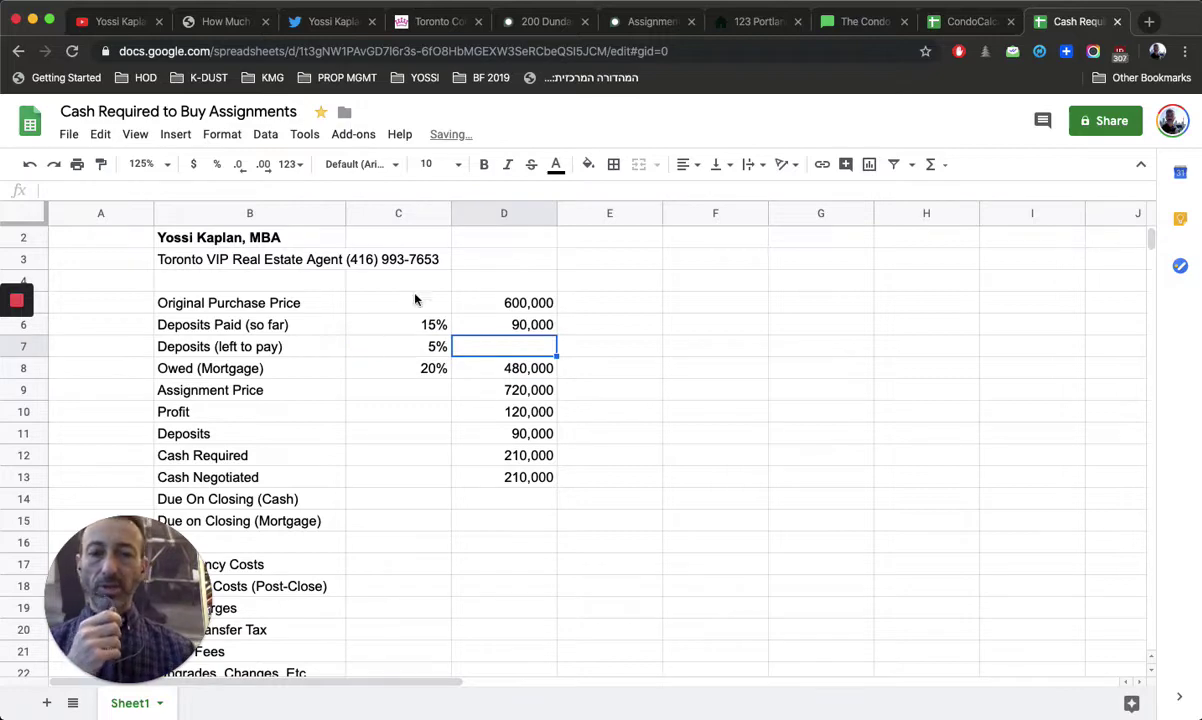
pyautogui.write('30000')
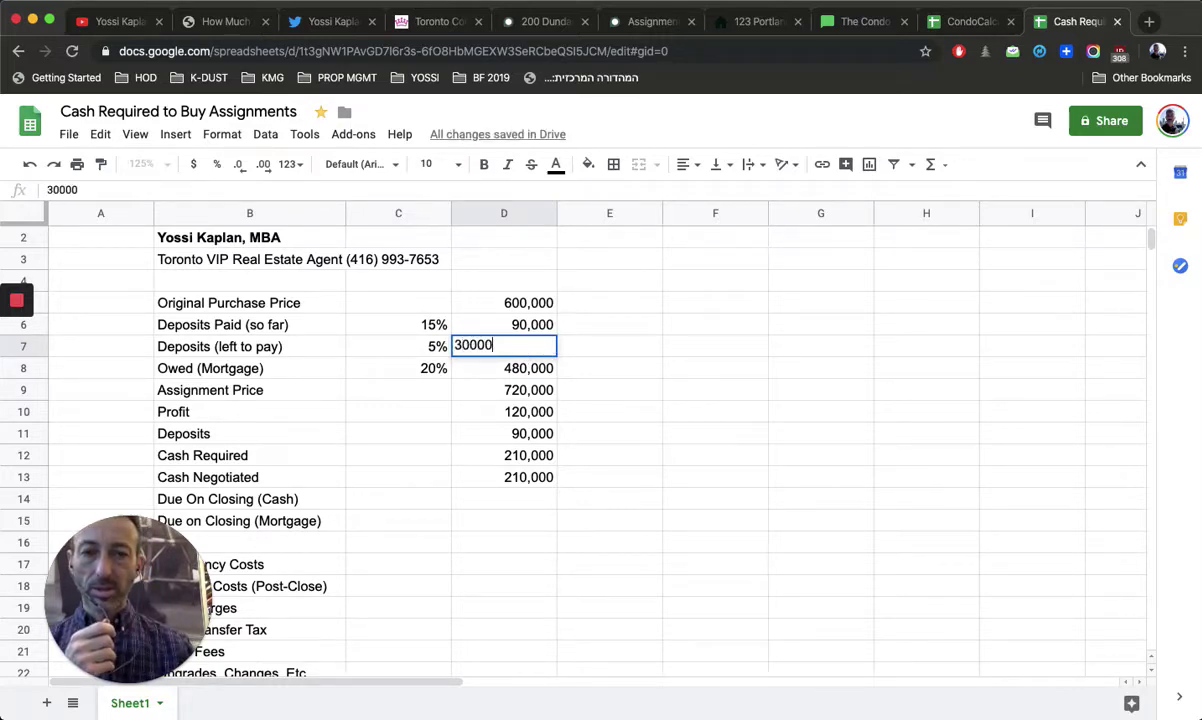
pyautogui.press('Return')
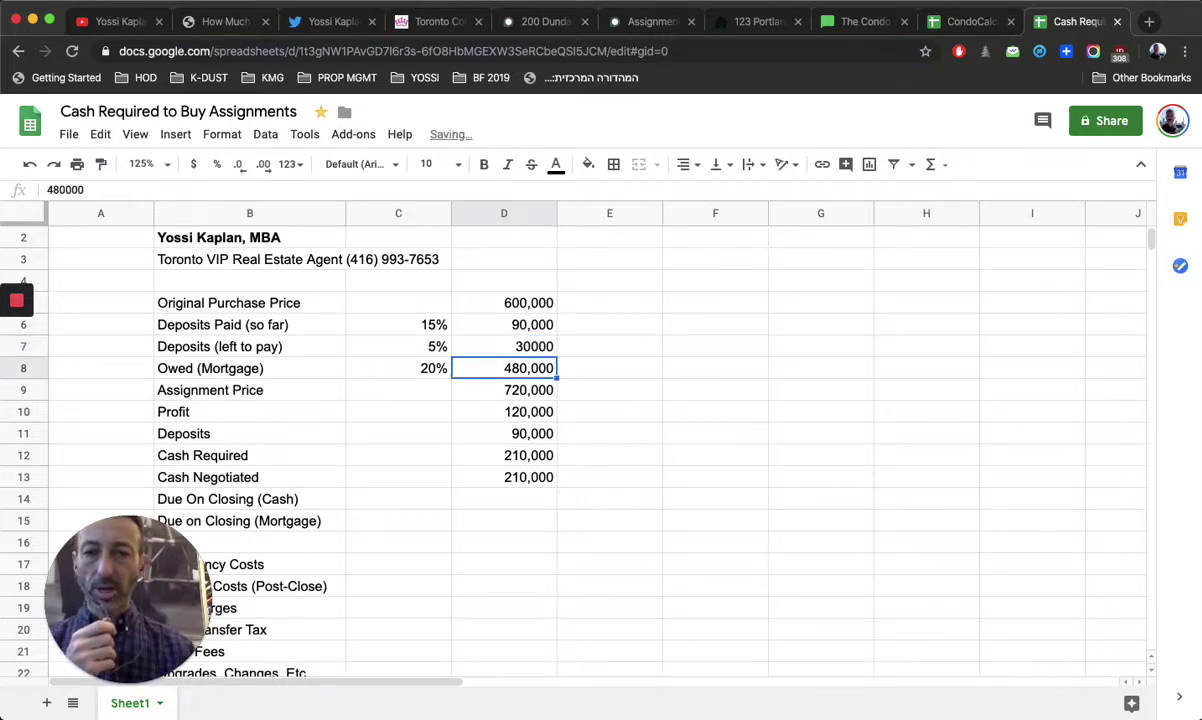
# Format cell D7 as a number with a thousands separator and no decimal places
pyautogui.click(543, 347)
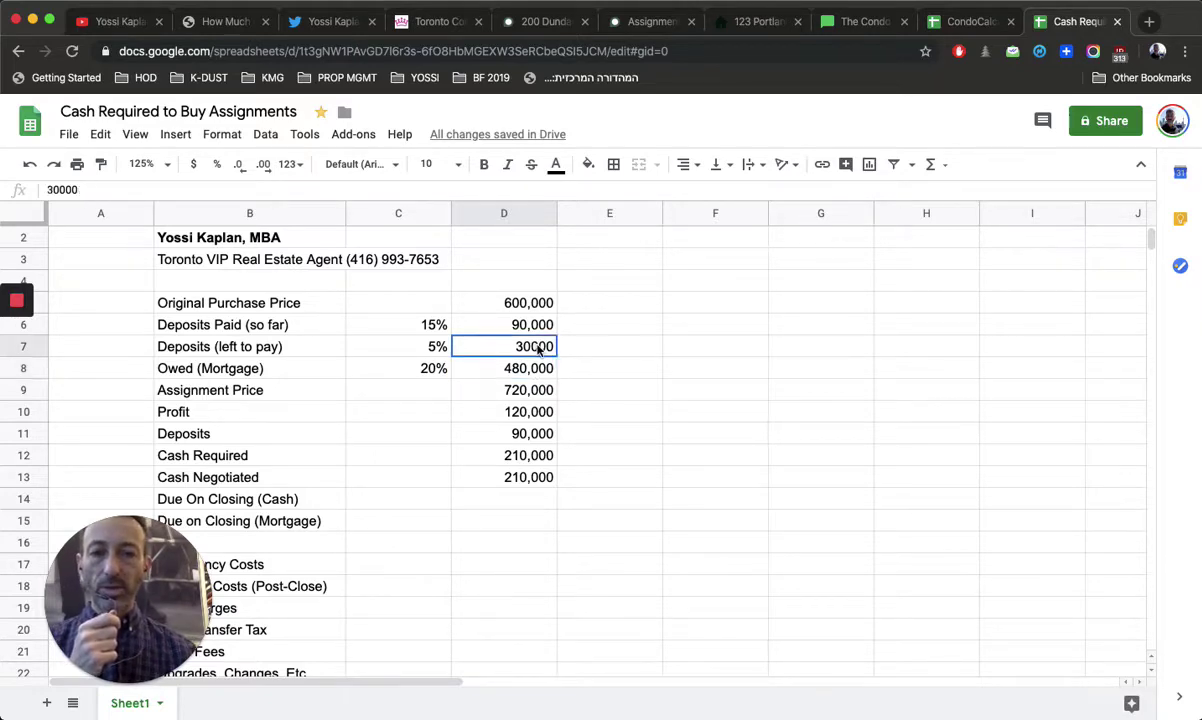
pyautogui.click(224, 136)
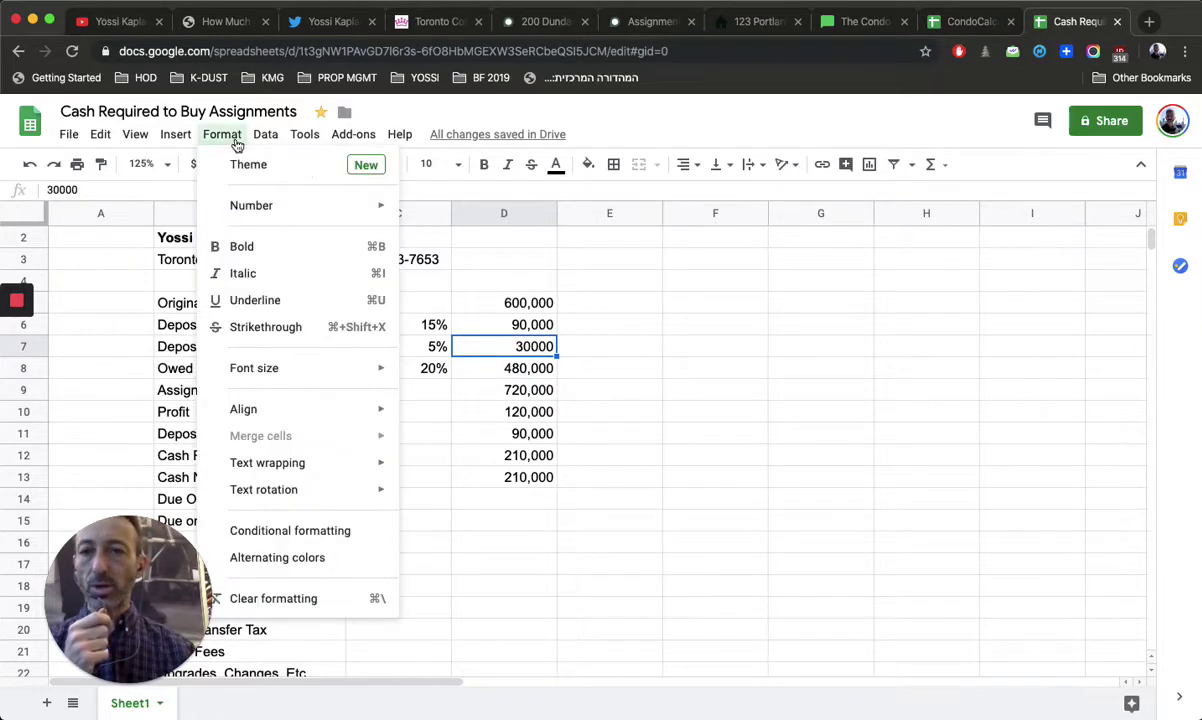
pyautogui.moveTo(279, 210)
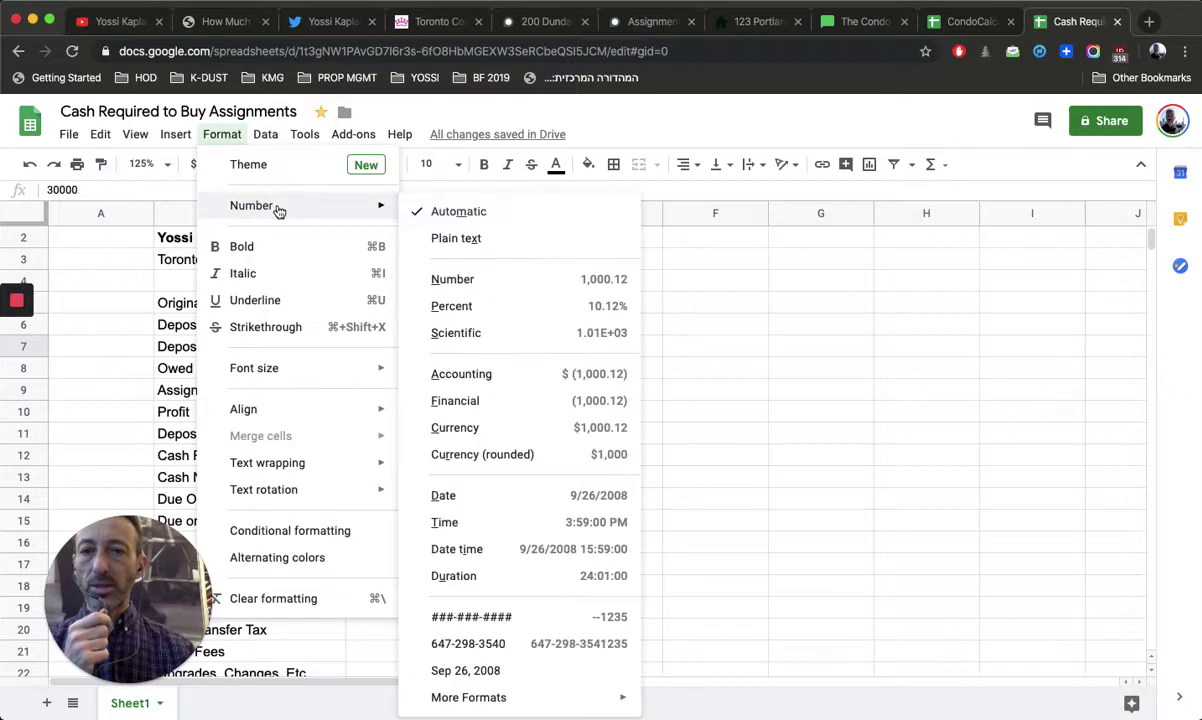
pyautogui.click(477, 278)
pyautogui.click(239, 164)
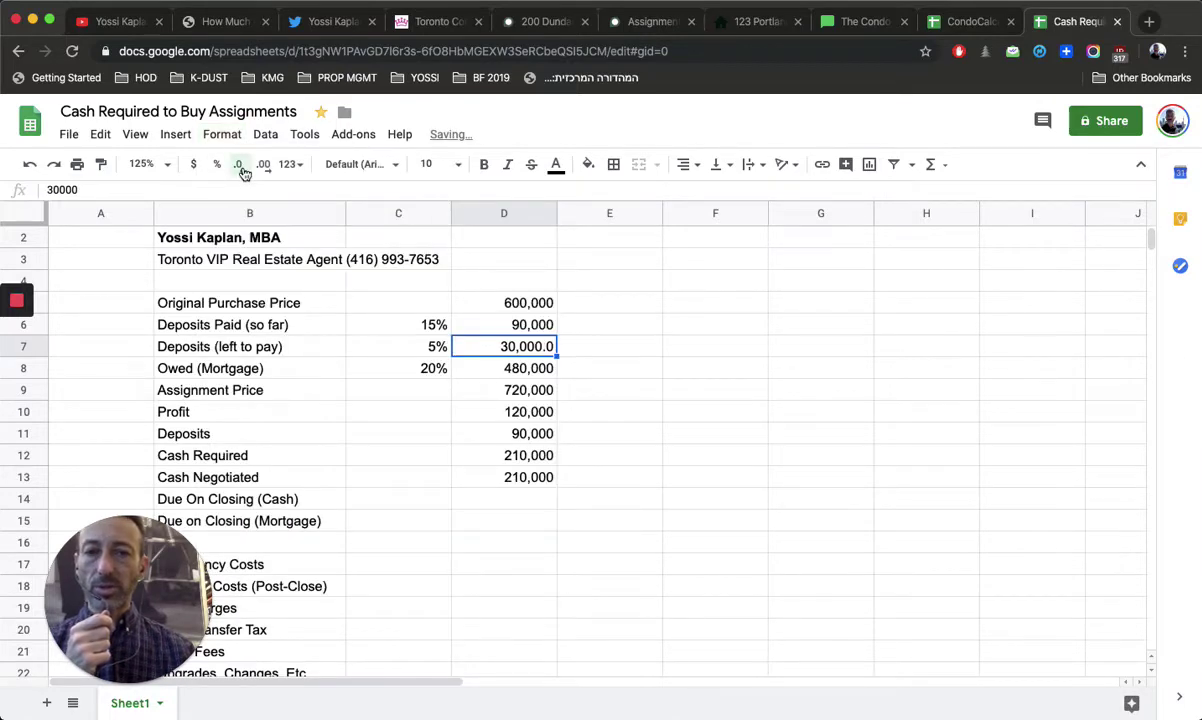
pyautogui.click(239, 164)
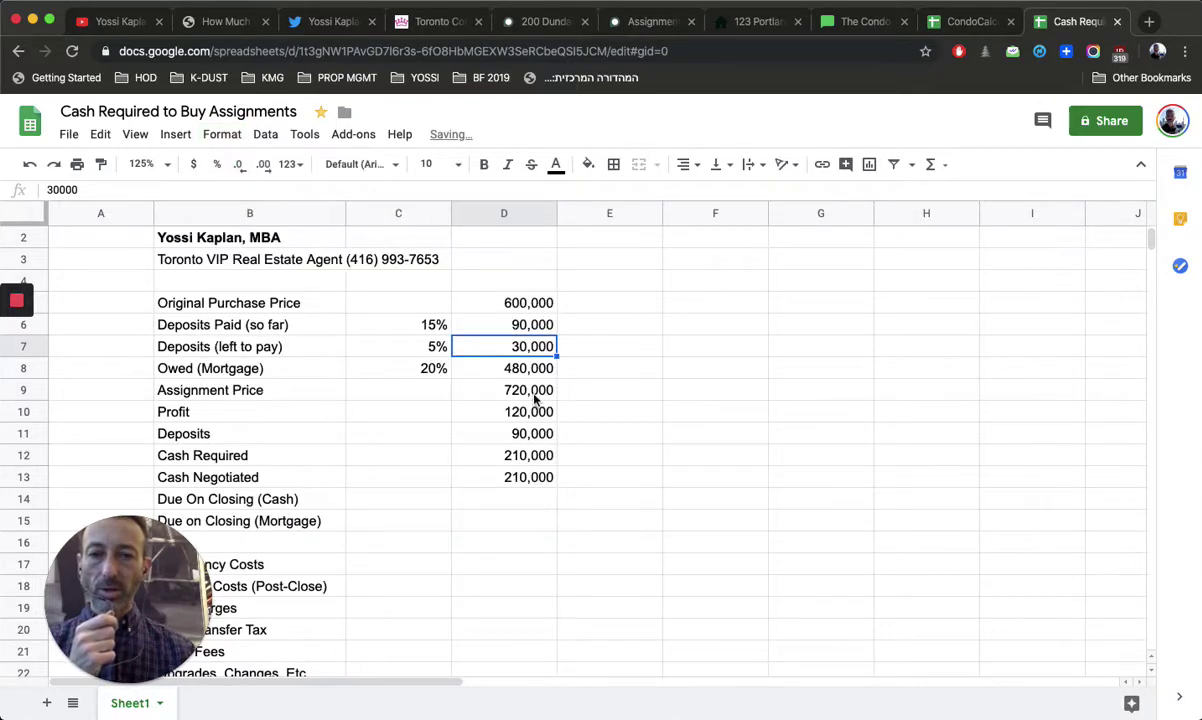
# Add a bottom border beneath the Owed (Mortgage) row, cells B8 to D8
pyautogui.click(515, 368)
pyautogui.moveTo(300, 368); pyautogui.dragTo(518, 365)
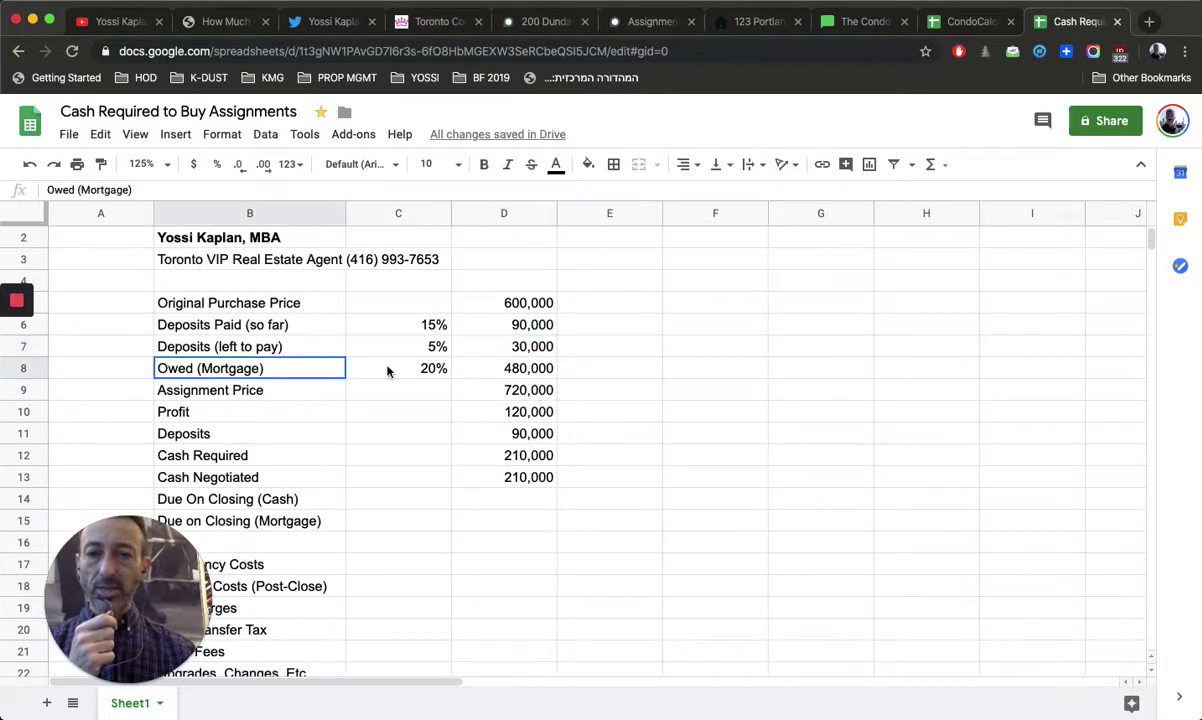
pyautogui.click(613, 164)
pyautogui.click(688, 221)
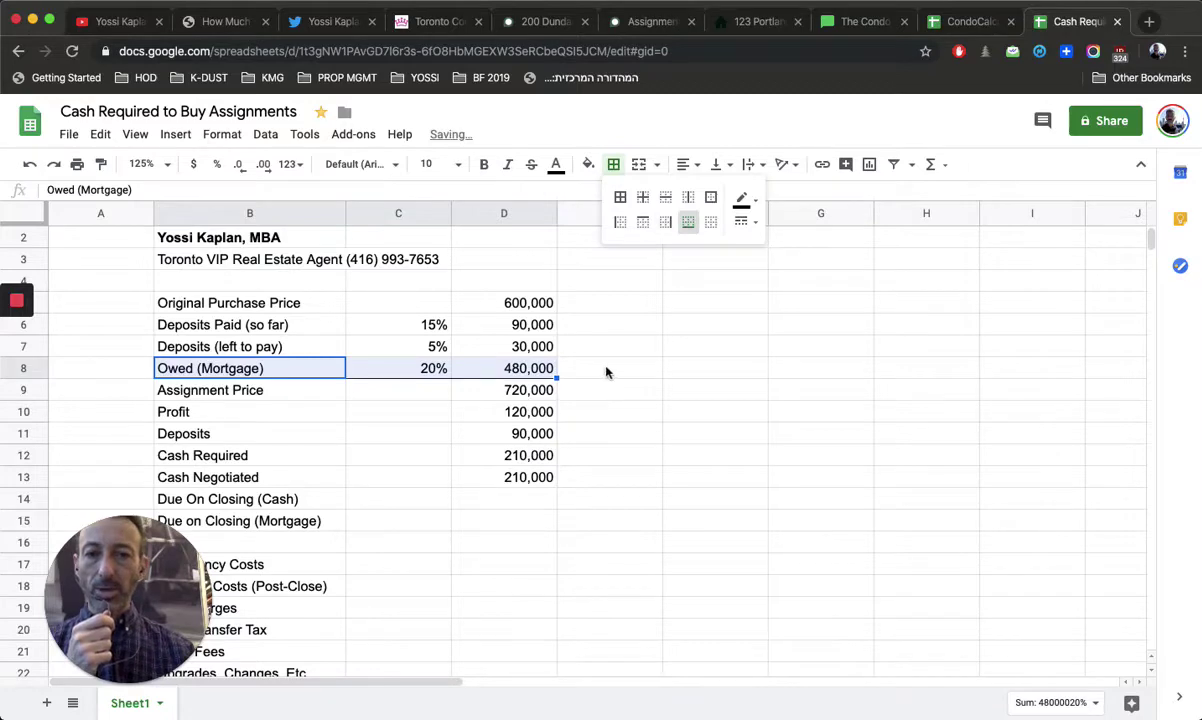
pyautogui.click(606, 370)
# Put an outer border around the original purchase block, cells B5 to D8
pyautogui.moveTo(290, 302); pyautogui.dragTo(533, 370)
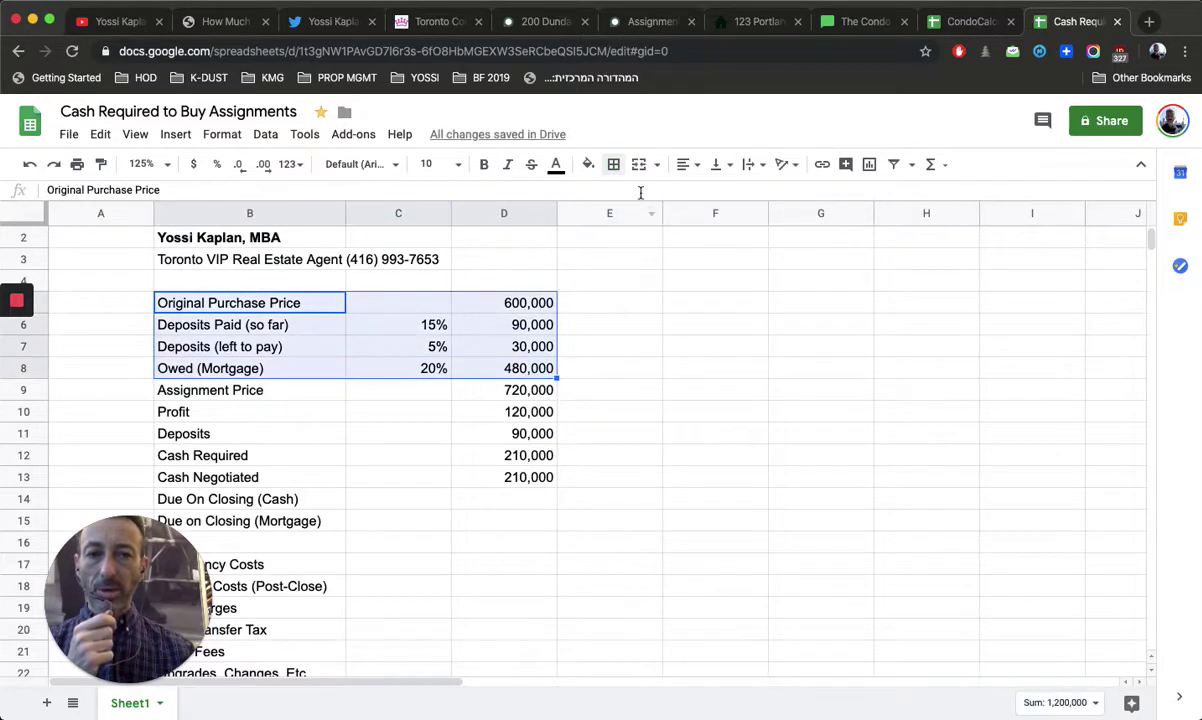
pyautogui.click(613, 164)
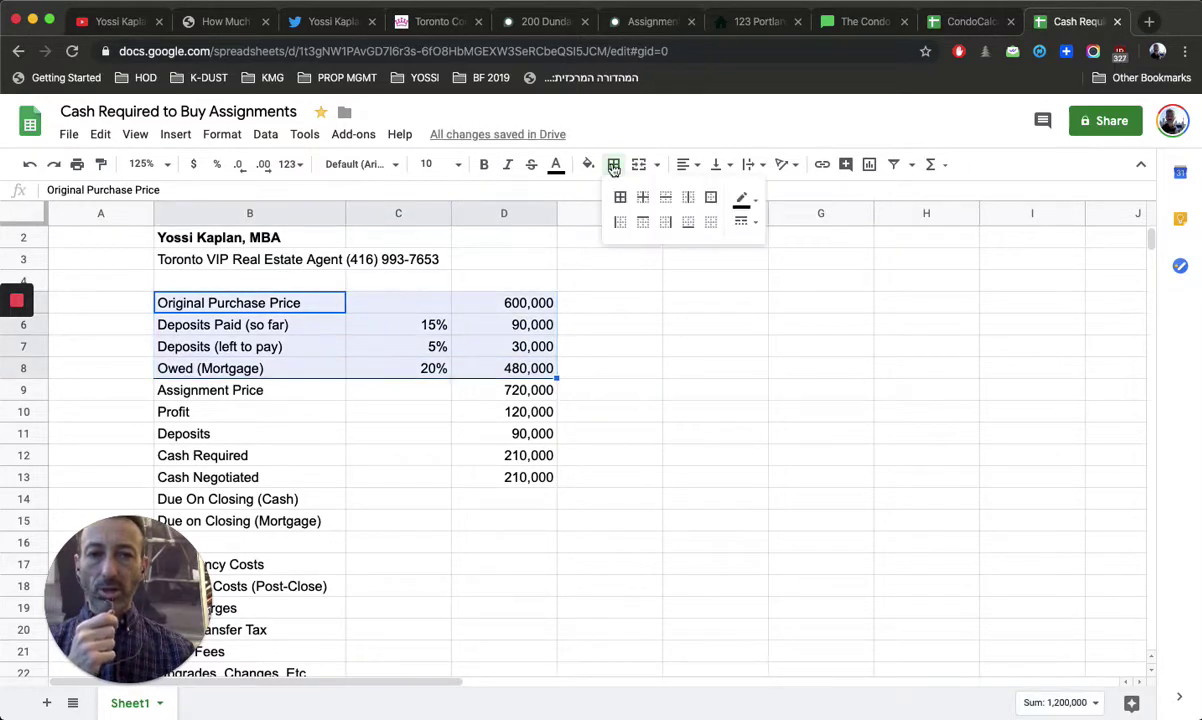
pyautogui.click(710, 197)
pyautogui.click(625, 366)
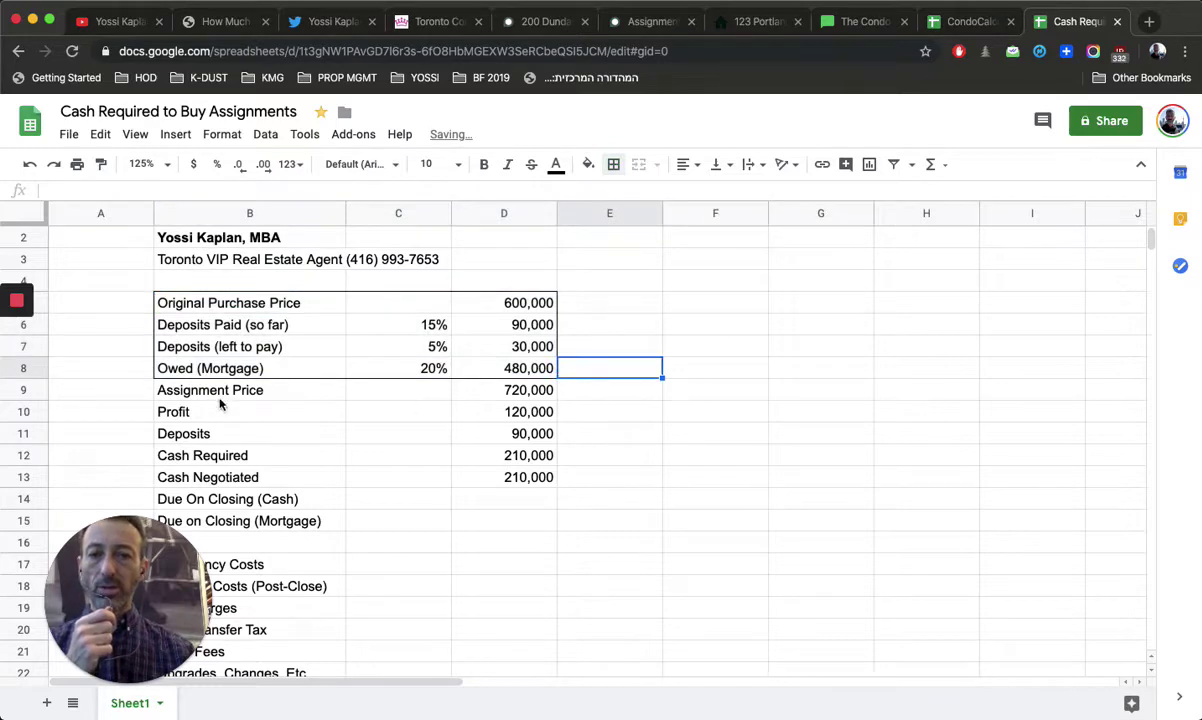
# Move the block from Assignment Price to Upgrades, Changes, Etc (B9:D22) down one row, leaving row 9 empty
pyautogui.moveTo(207, 390); pyautogui.dragTo(525, 592)
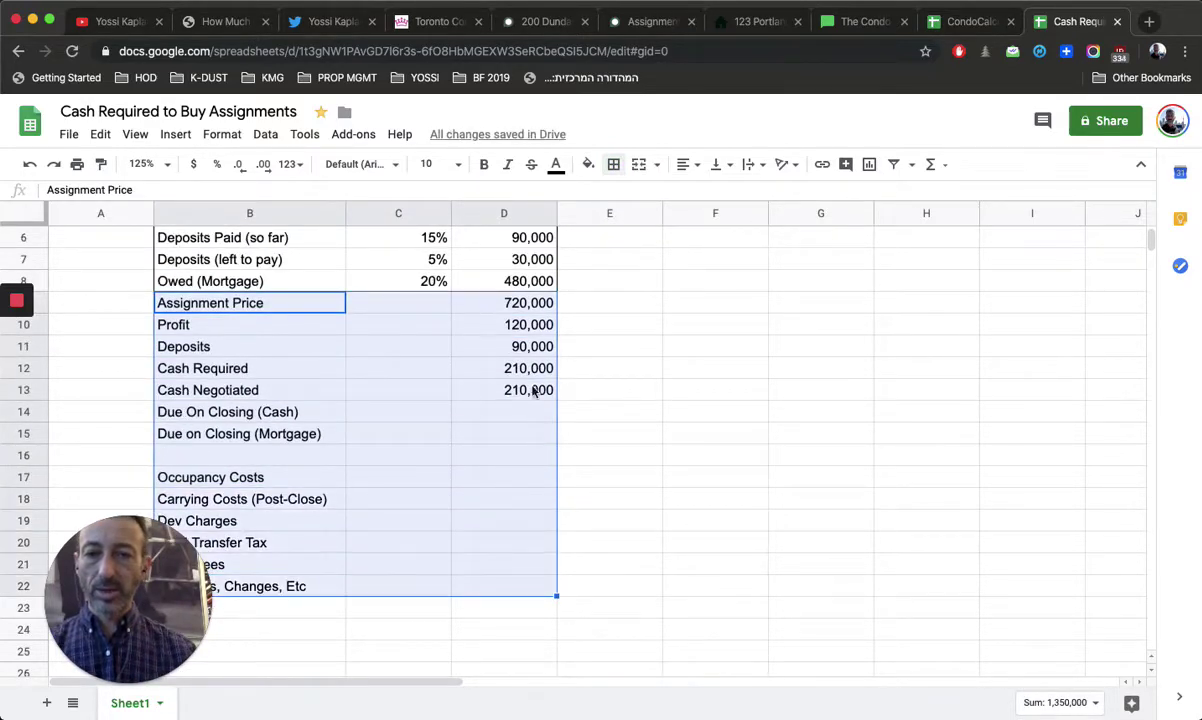
pyautogui.press('super+c')
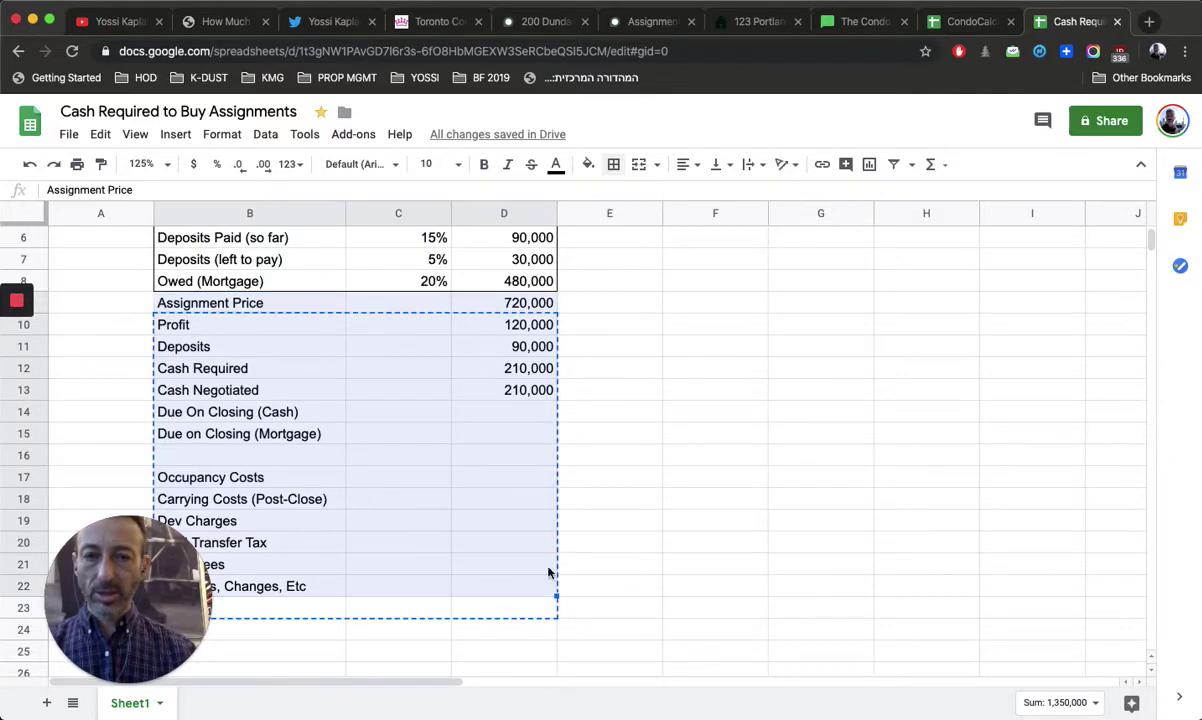
pyautogui.moveTo(553, 572); pyautogui.dragTo(553, 594)
pyautogui.click(670, 521)
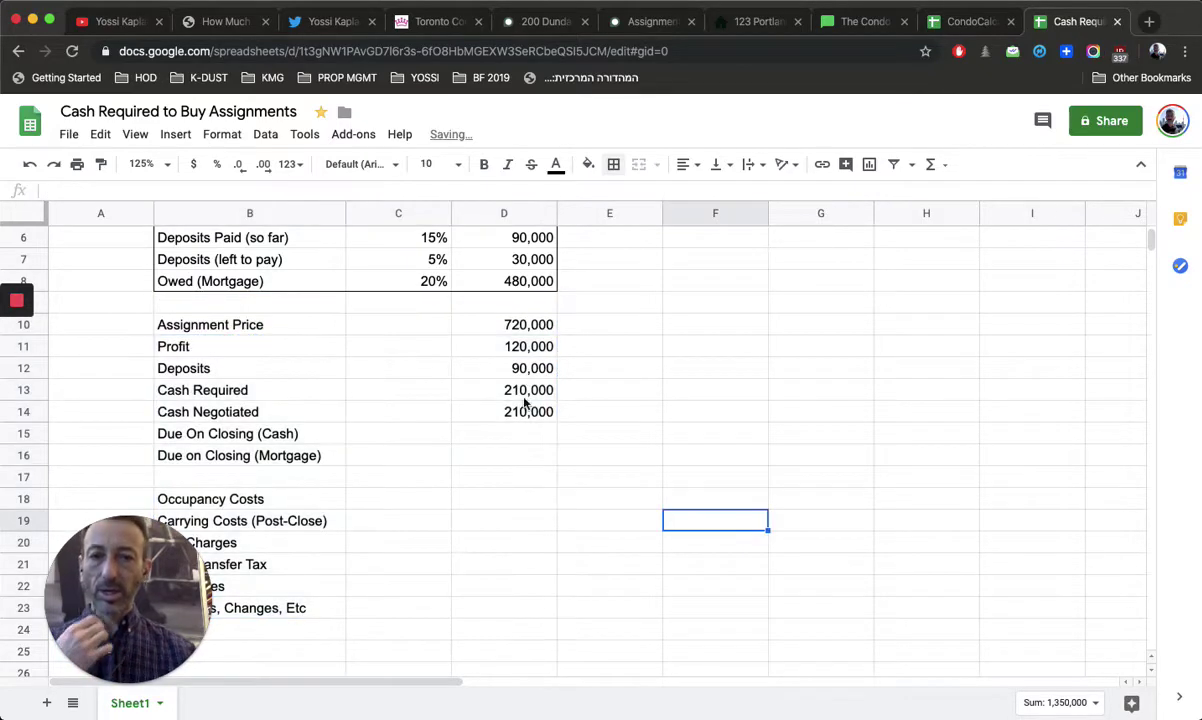
# Review the Assignment Price, Profit, Deposits and Cash Required entries in cells D10 to D13
pyautogui.click(489, 327)
pyautogui.click(492, 348)
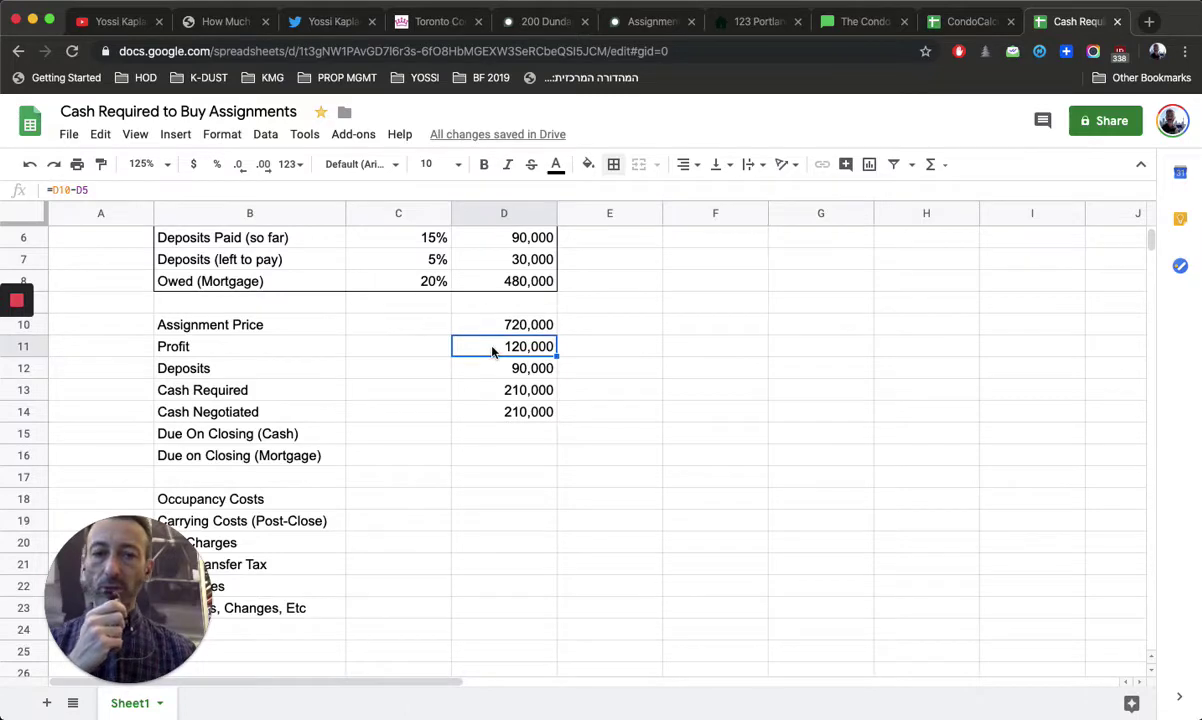
pyautogui.click(497, 370)
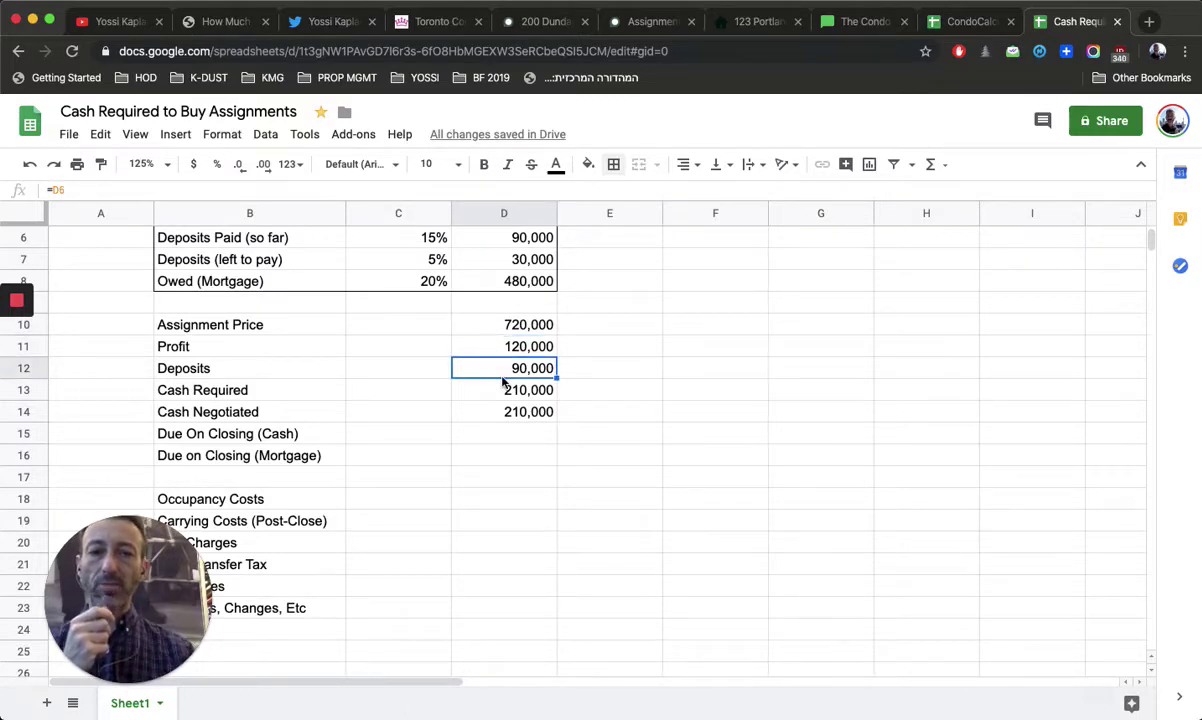
pyautogui.click(493, 393)
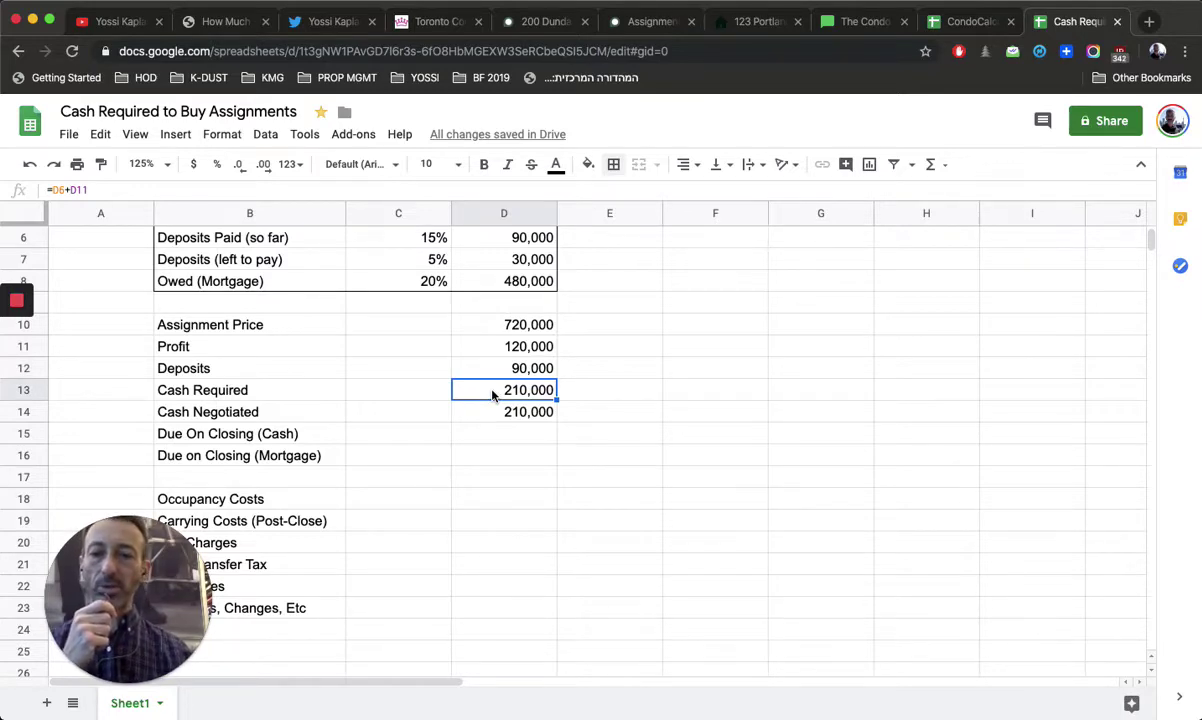
pyautogui.click(400, 438)
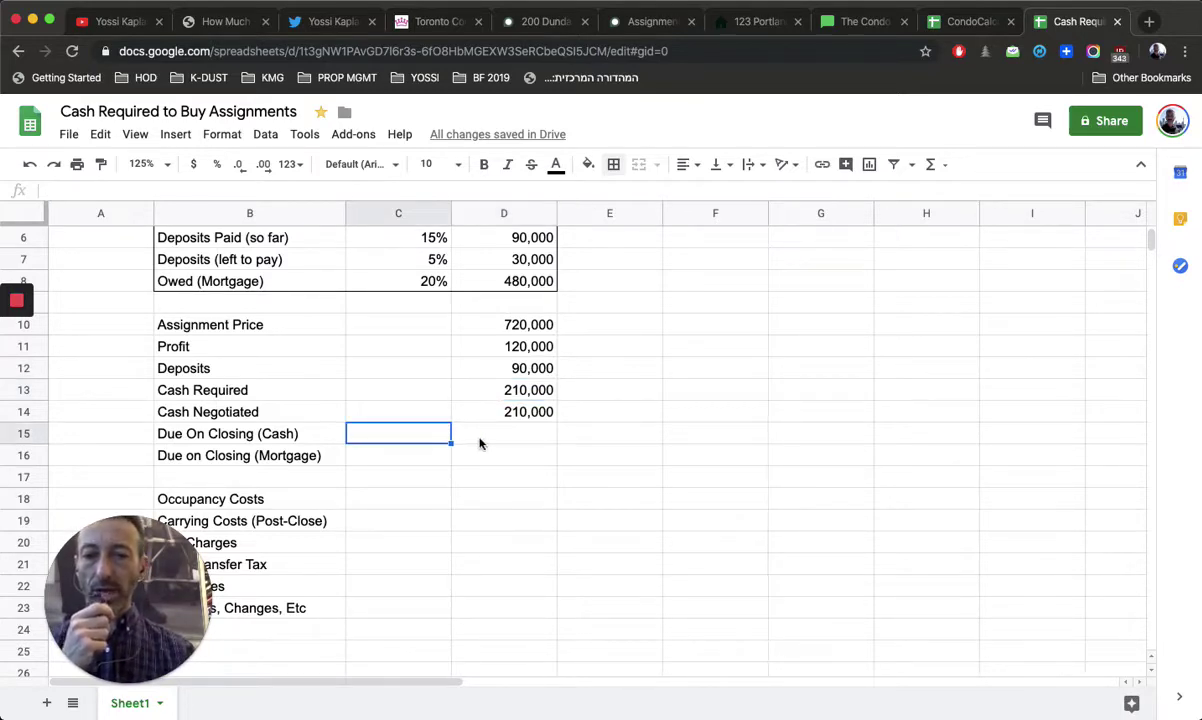
pyautogui.click(483, 440)
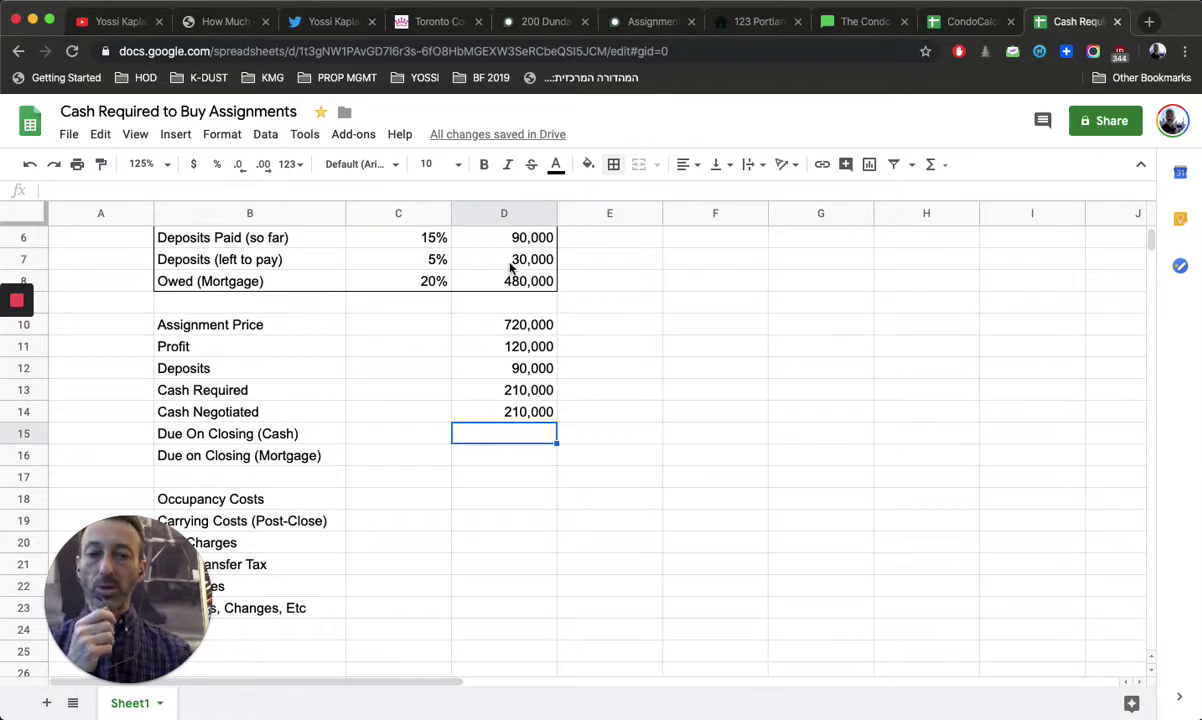
pyautogui.write('=')
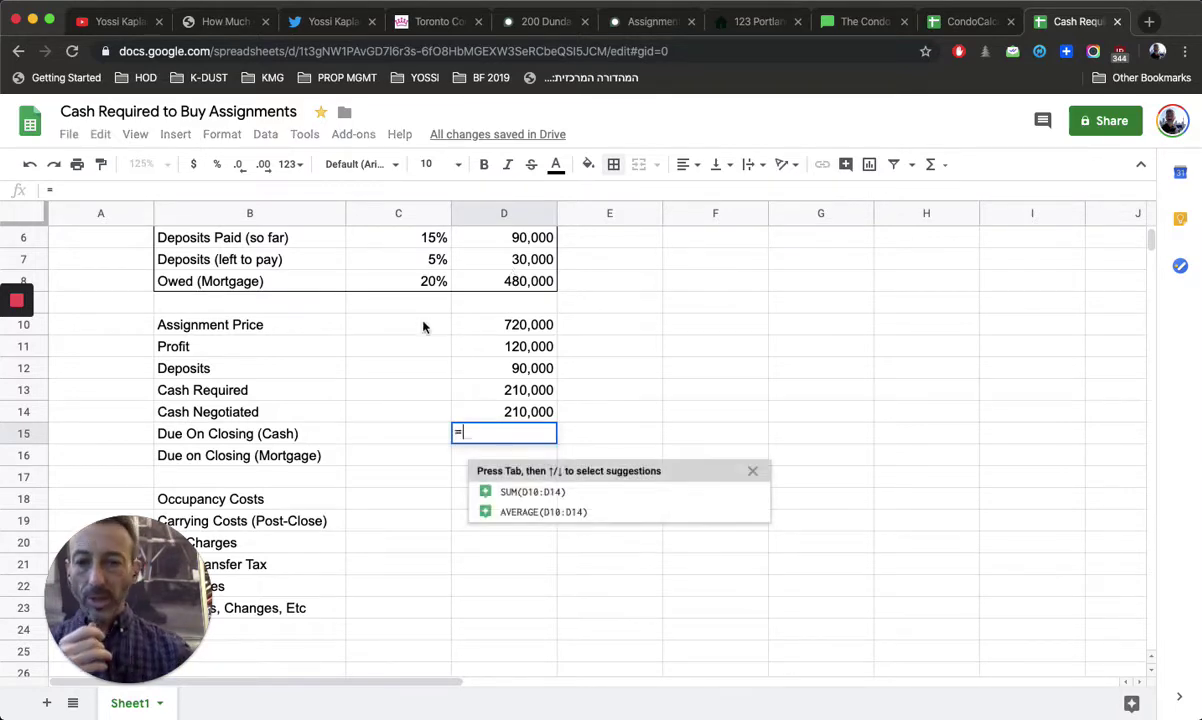
pyautogui.click(244, 436)
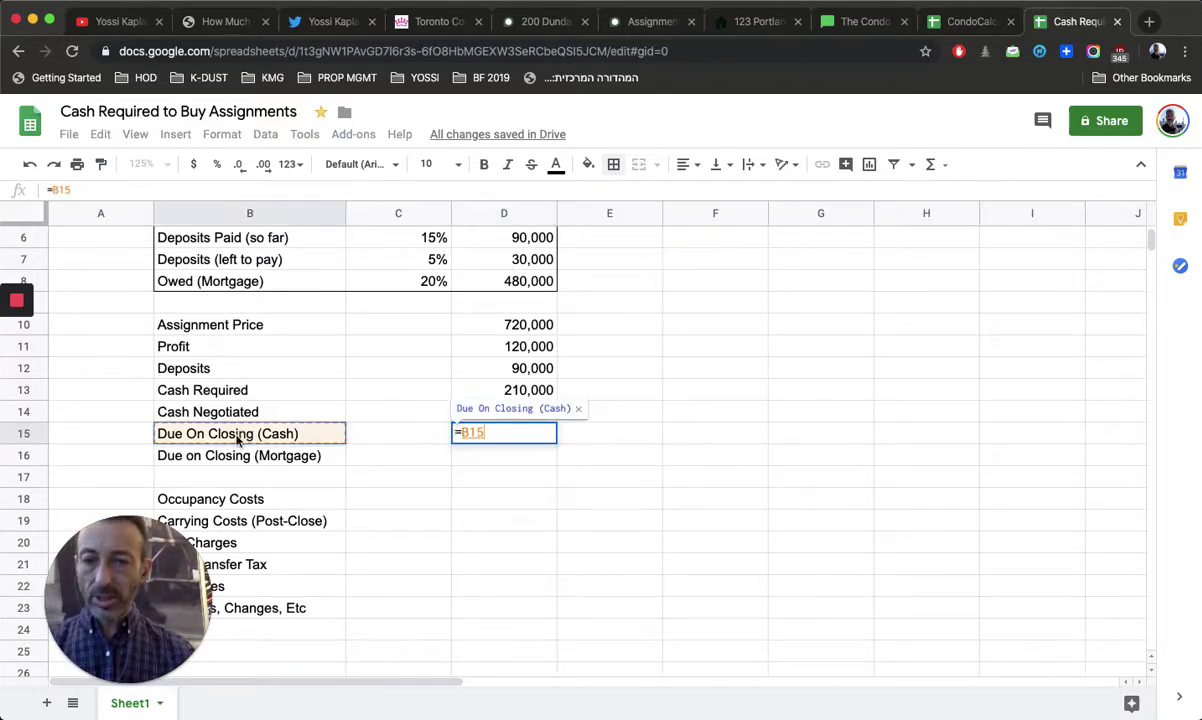
pyautogui.press('Escape')
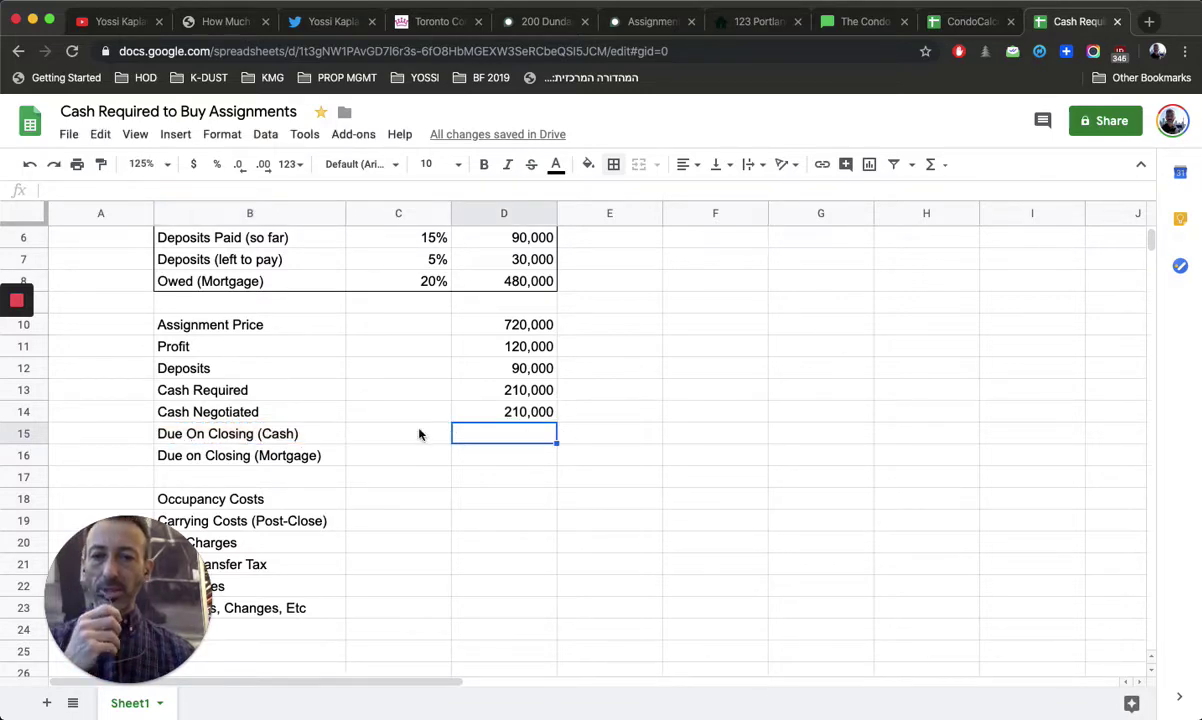
# Change the label in cell B15 to "Due On Occupancy (Cash)"
pyautogui.click(245, 434)
pyautogui.click(505, 435)
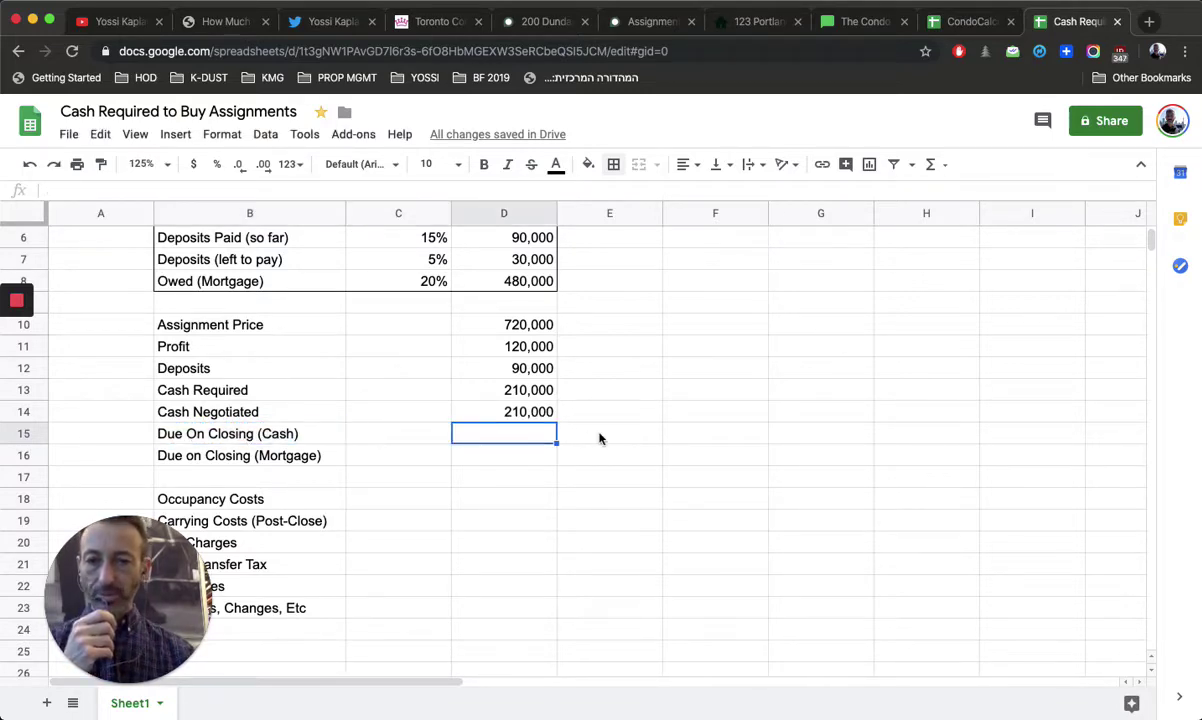
pyautogui.doubleClick(247, 434)
pyautogui.doubleClick(235, 431)
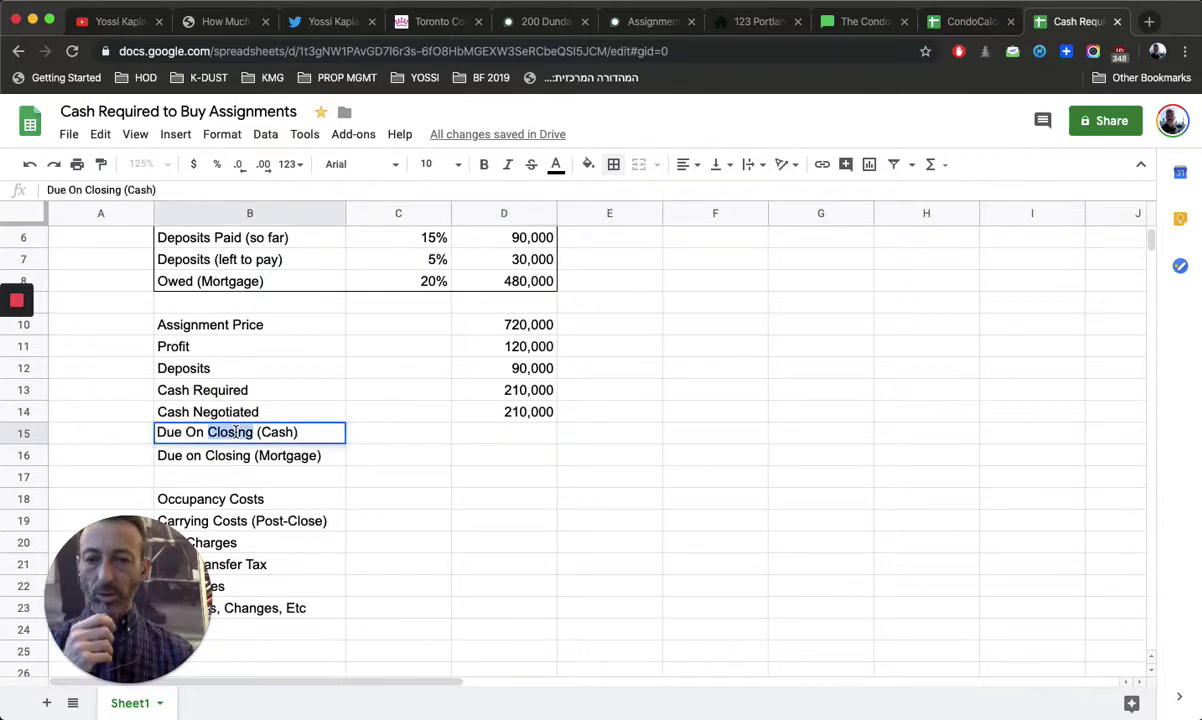
pyautogui.write('Occupancy')
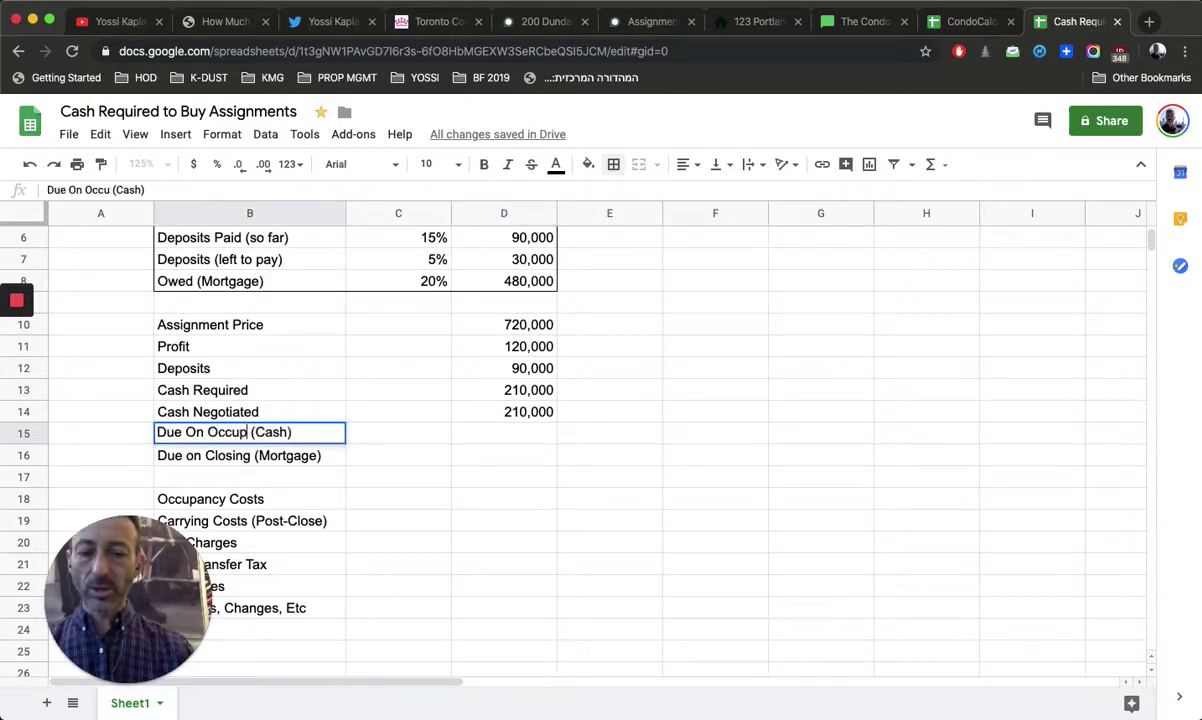
pyautogui.press('Return')
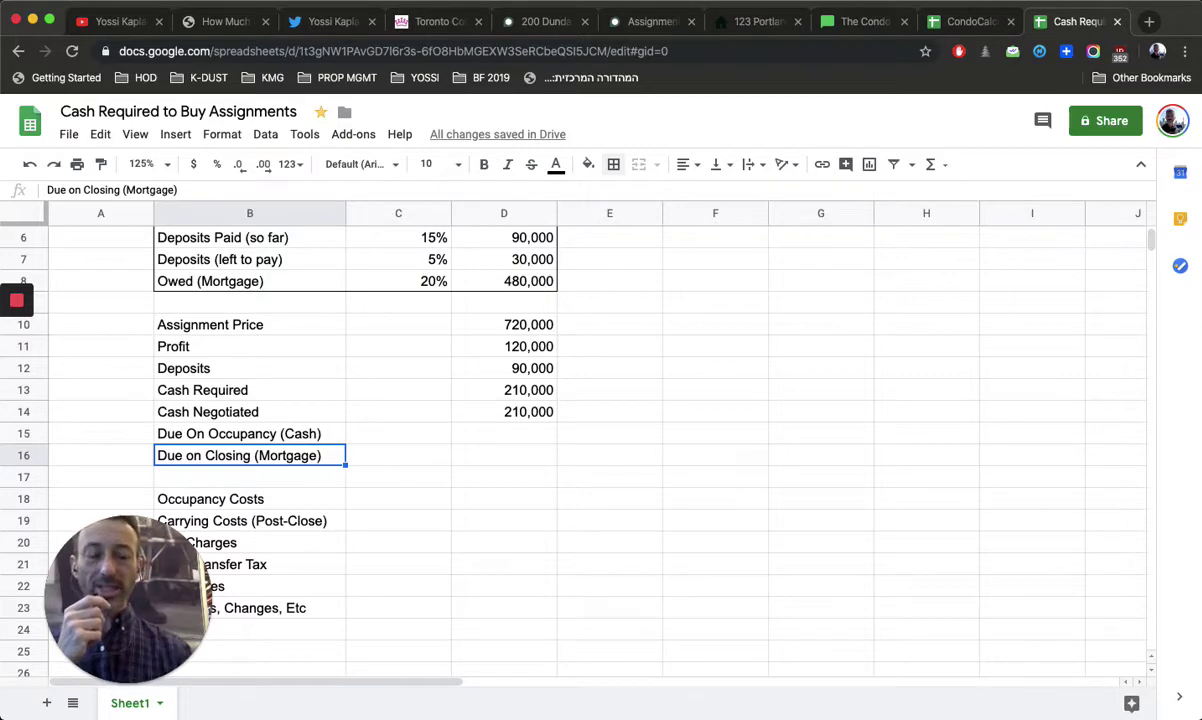
pyautogui.click(250, 433)
pyautogui.click(504, 433)
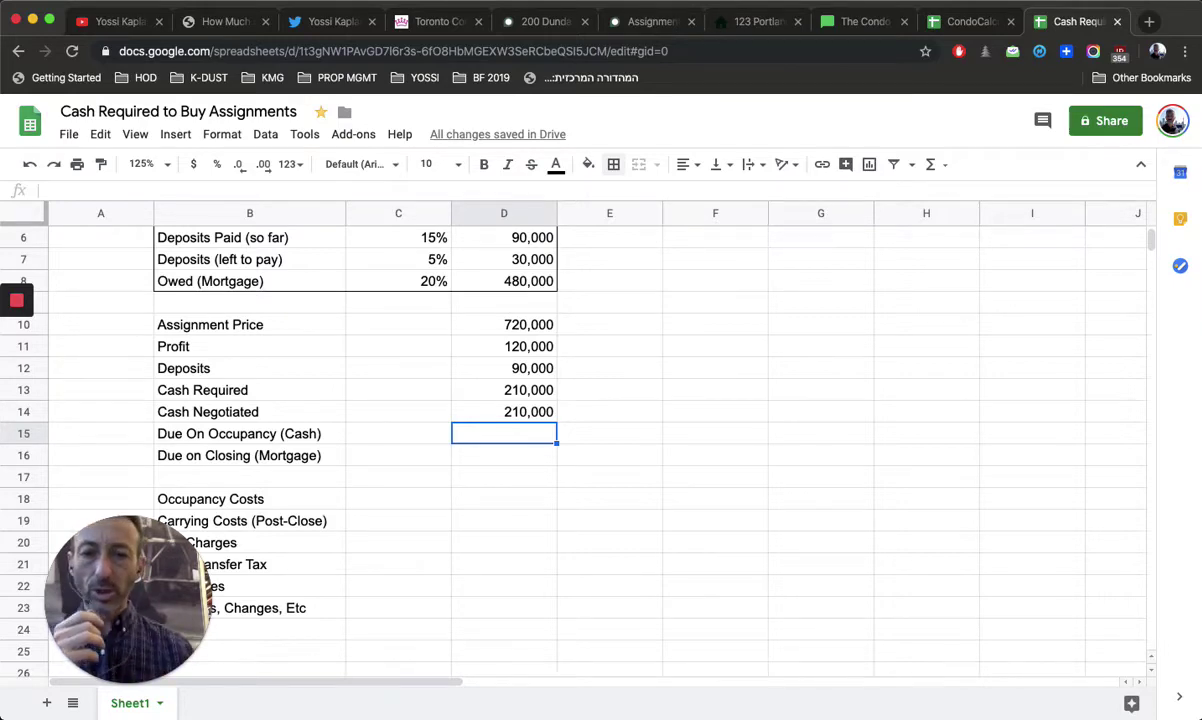
pyautogui.scroll(1, 517, 460)
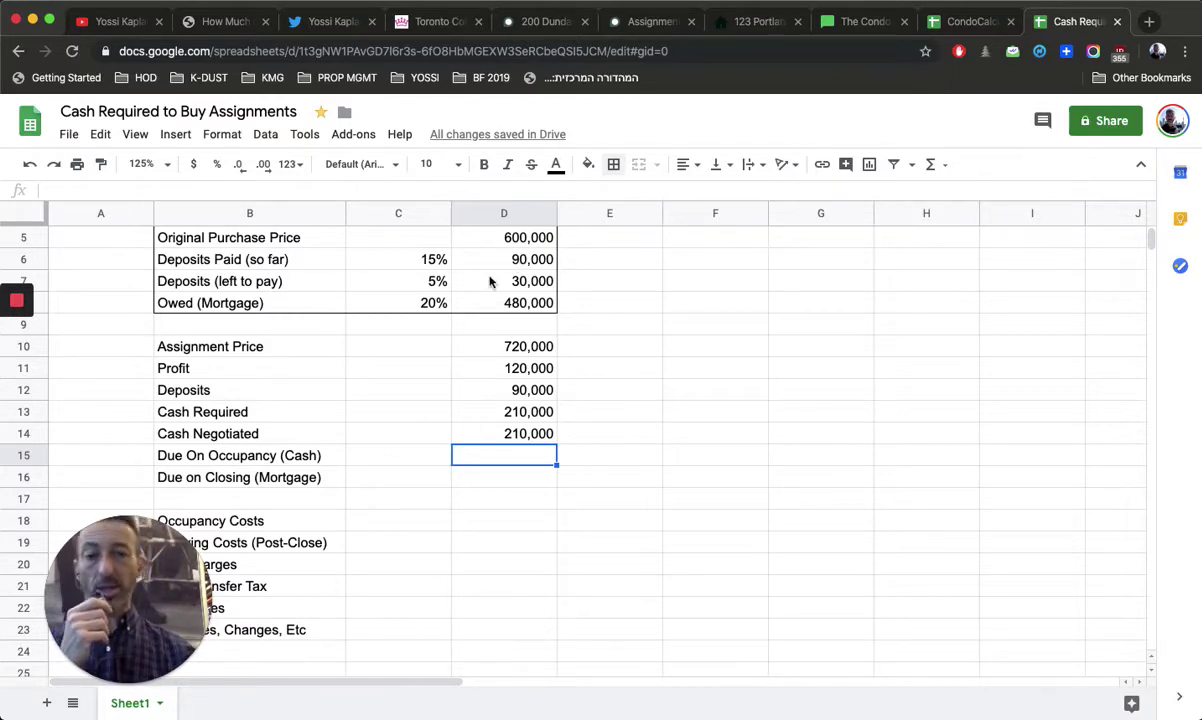
pyautogui.click(495, 376)
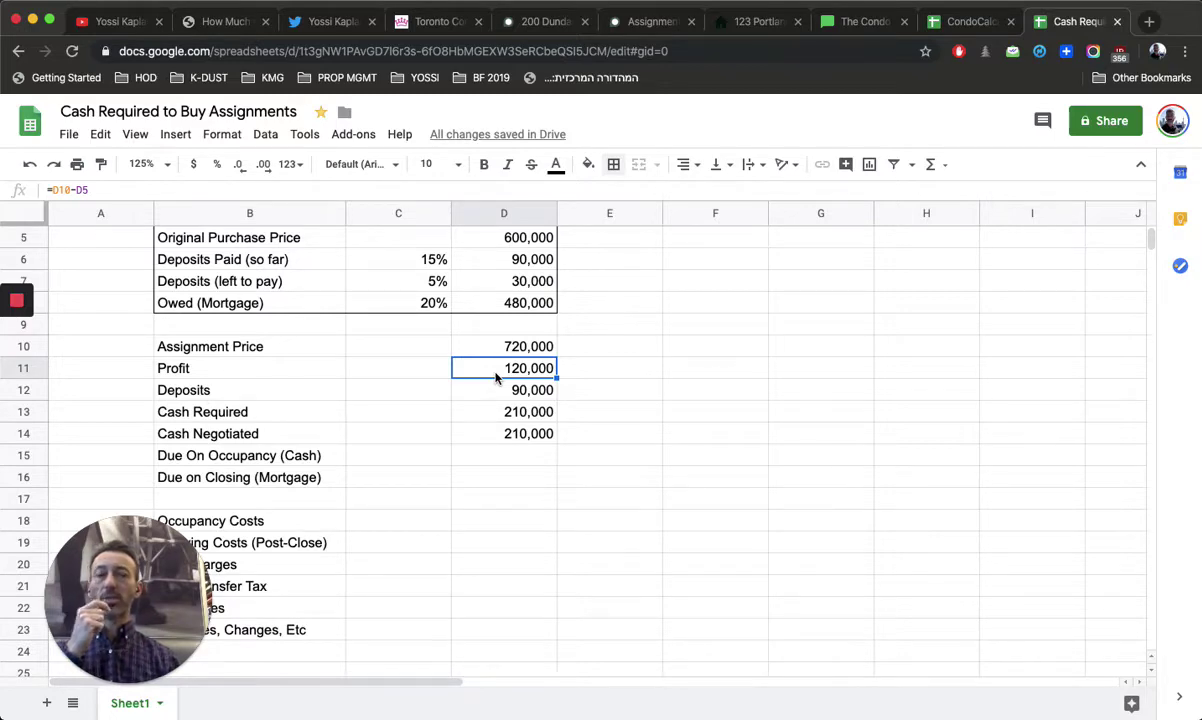
# Calculate the Due On Occupancy (Cash) amount in D15 with the formula =D6+D7+D11
pyautogui.click(530, 458)
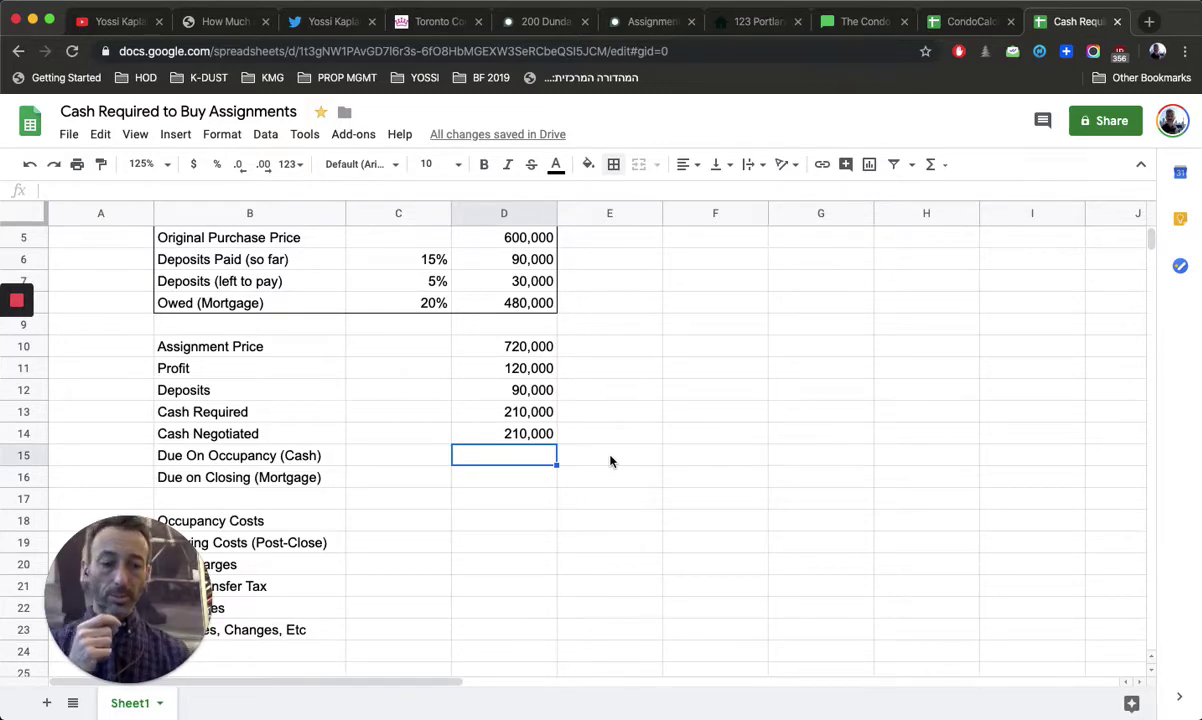
pyautogui.write('=')
pyautogui.click(525, 259)
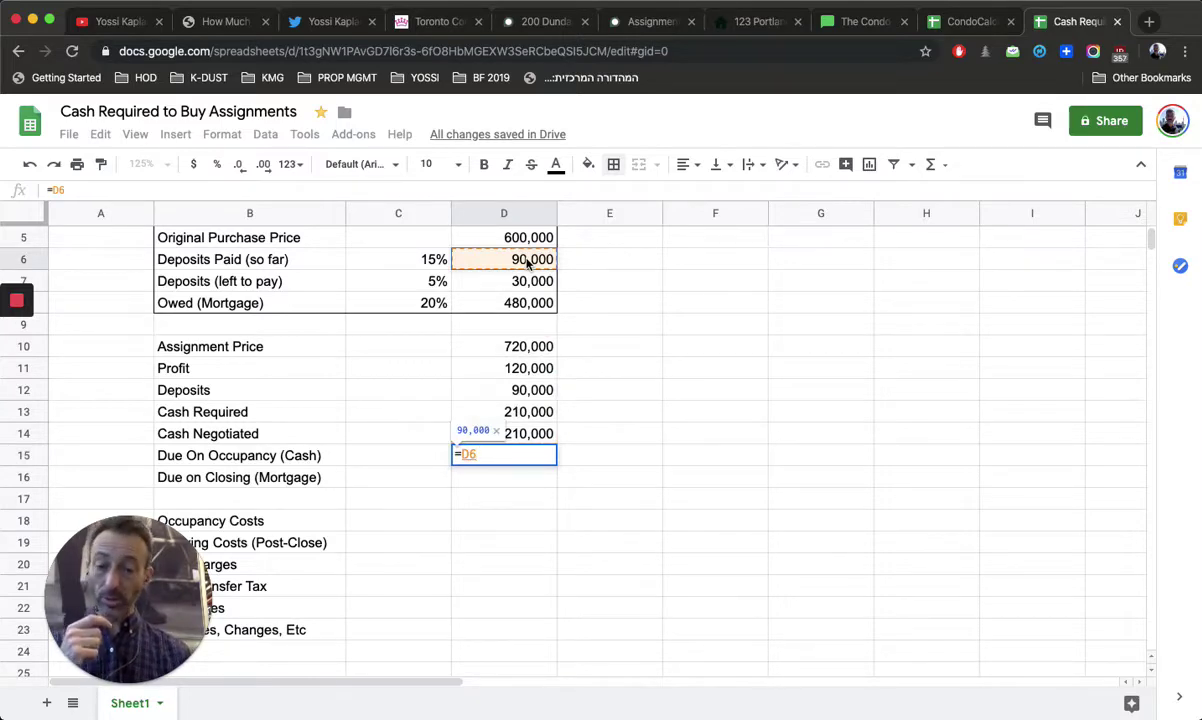
pyautogui.write('+')
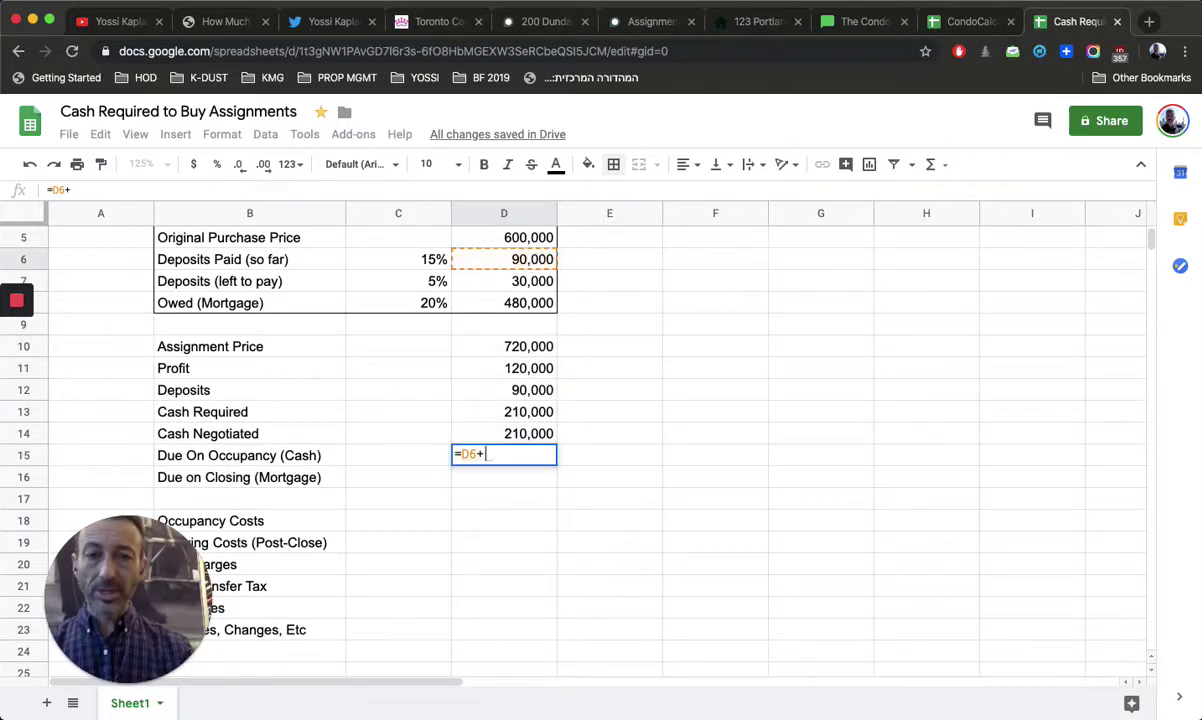
pyautogui.click(538, 281)
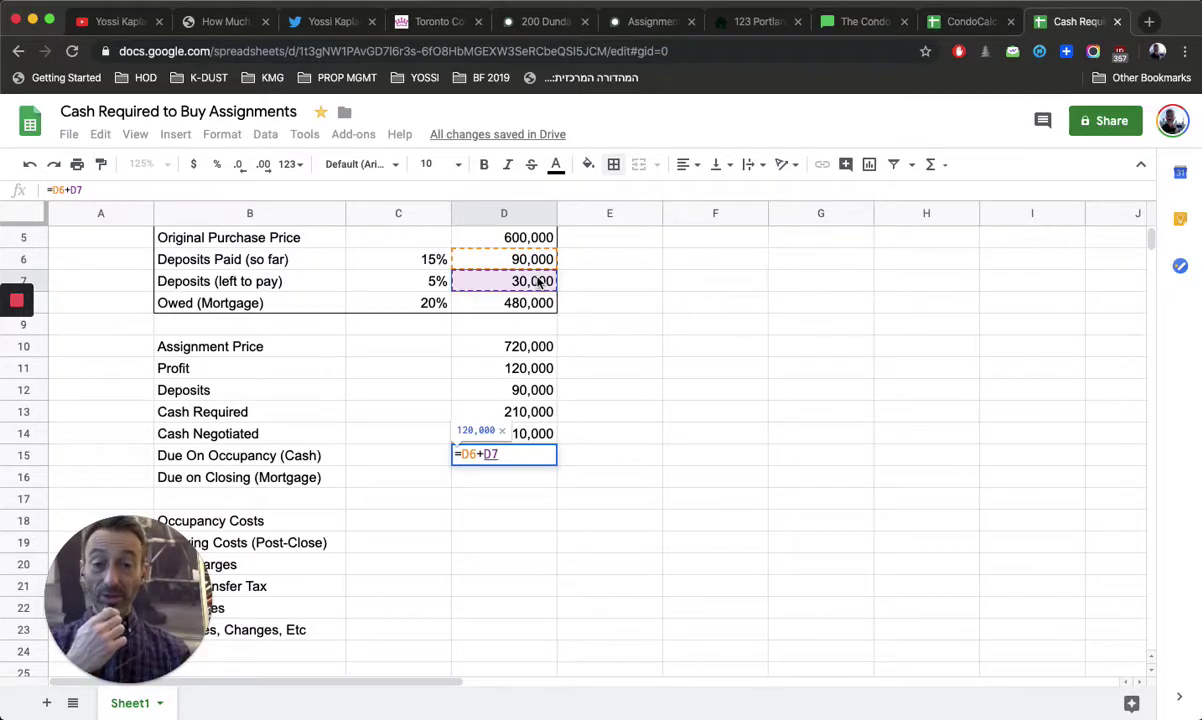
pyautogui.write('+')
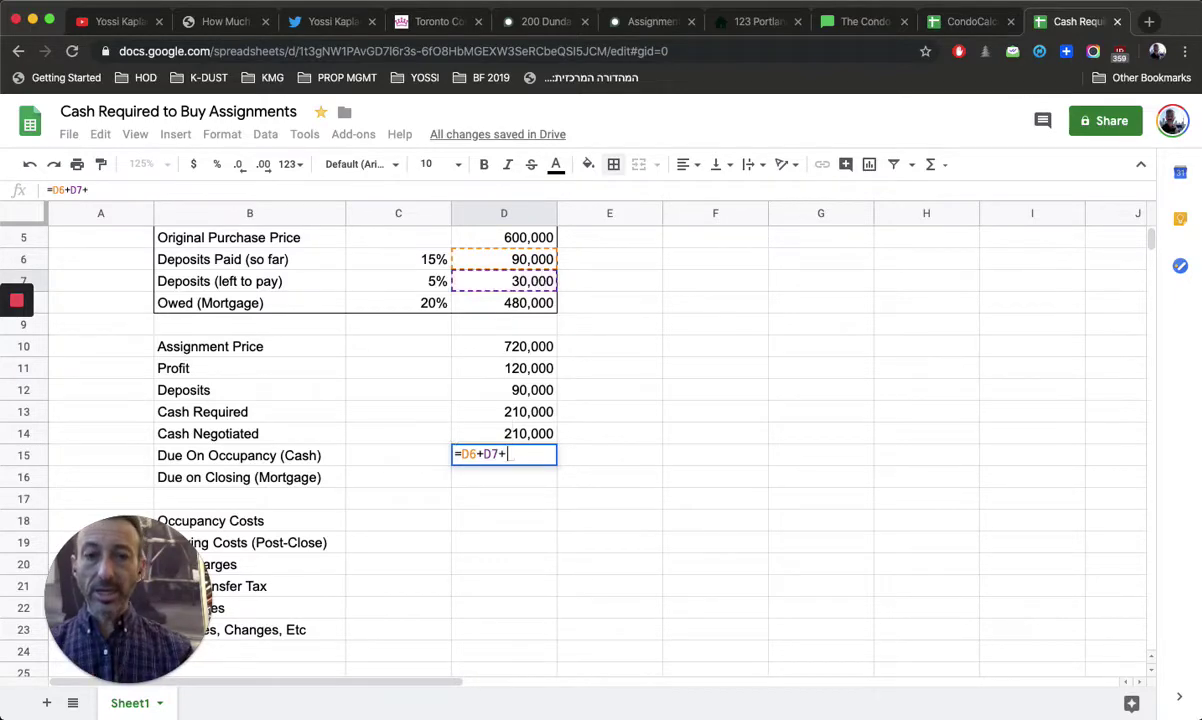
pyautogui.click(548, 374)
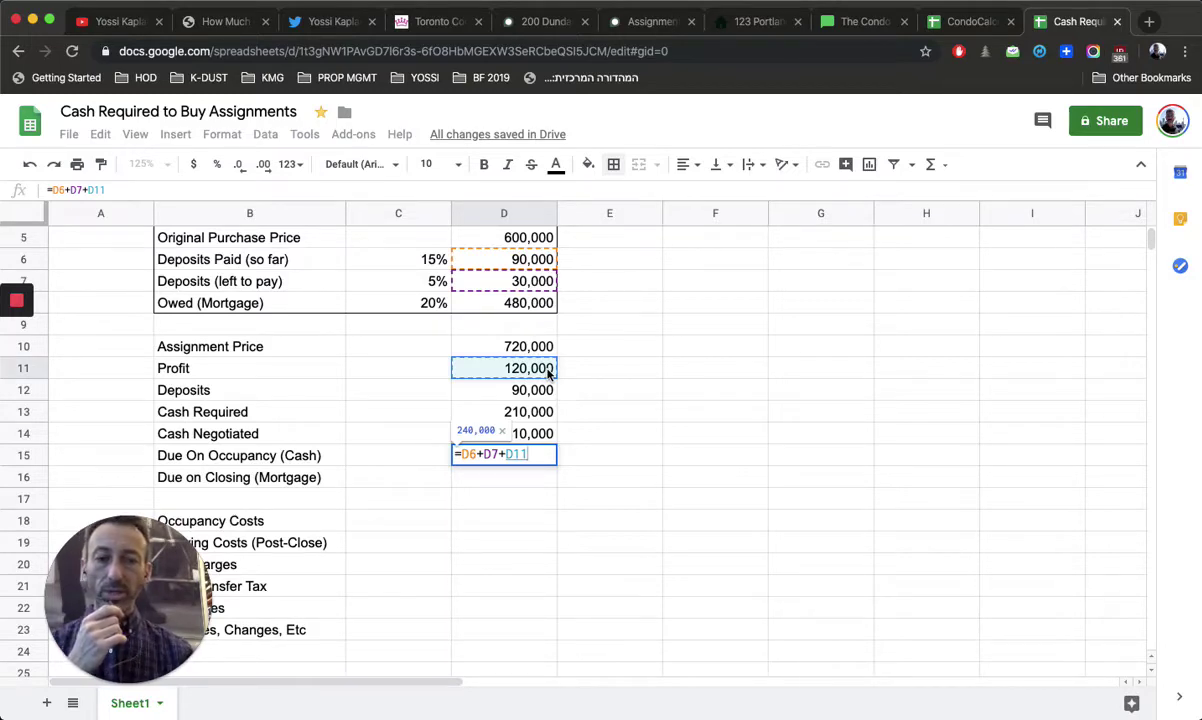
pyautogui.press('Return')
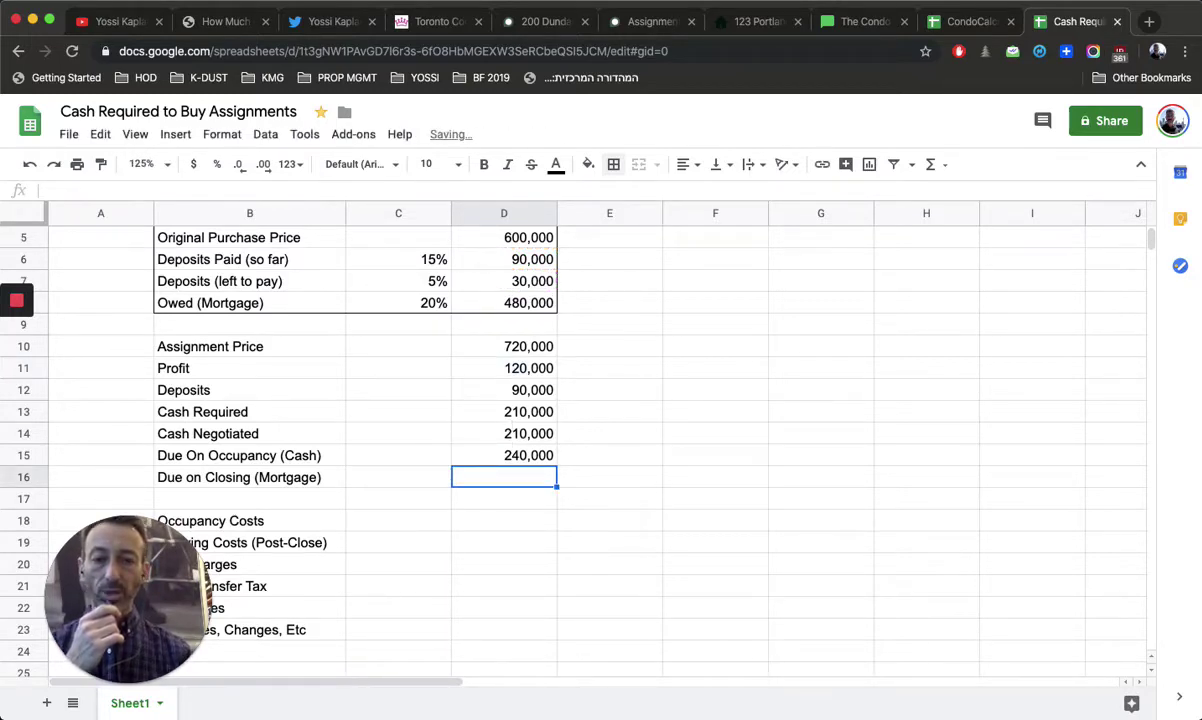
pyautogui.click(504, 455)
pyautogui.click(527, 413)
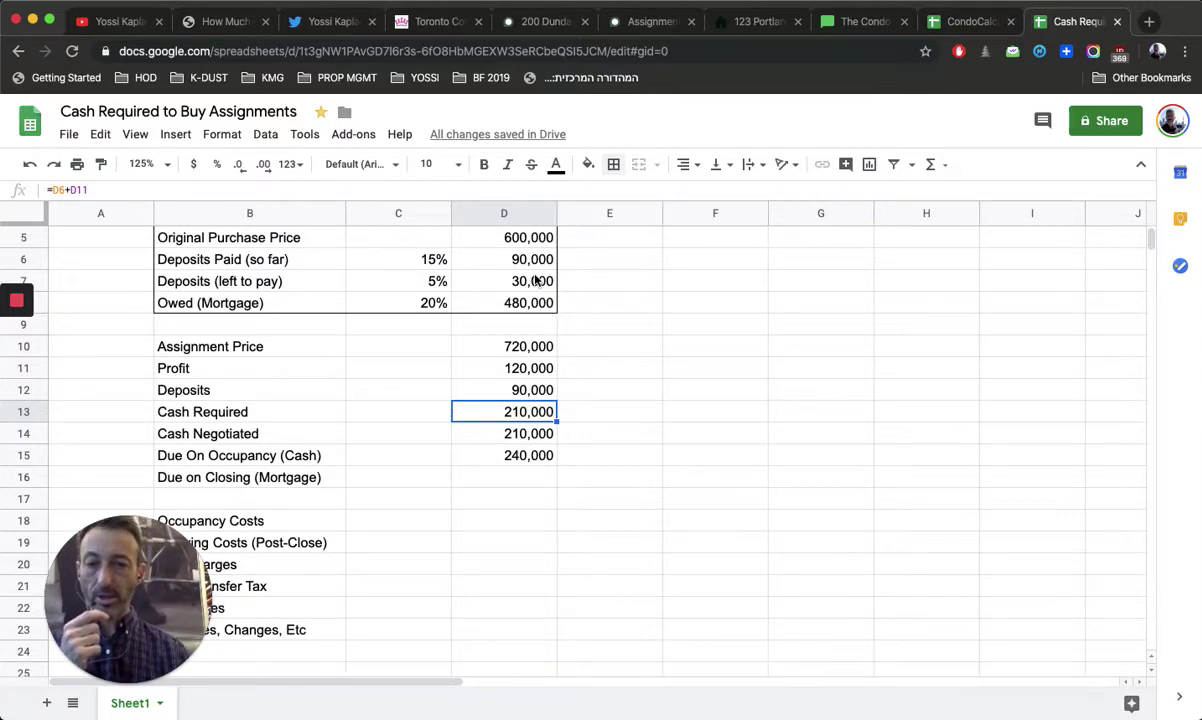
# Enter the formula =D5-(D6:D7) in D16 for the Due on Closing (Mortgage) amount
pyautogui.click(516, 476)
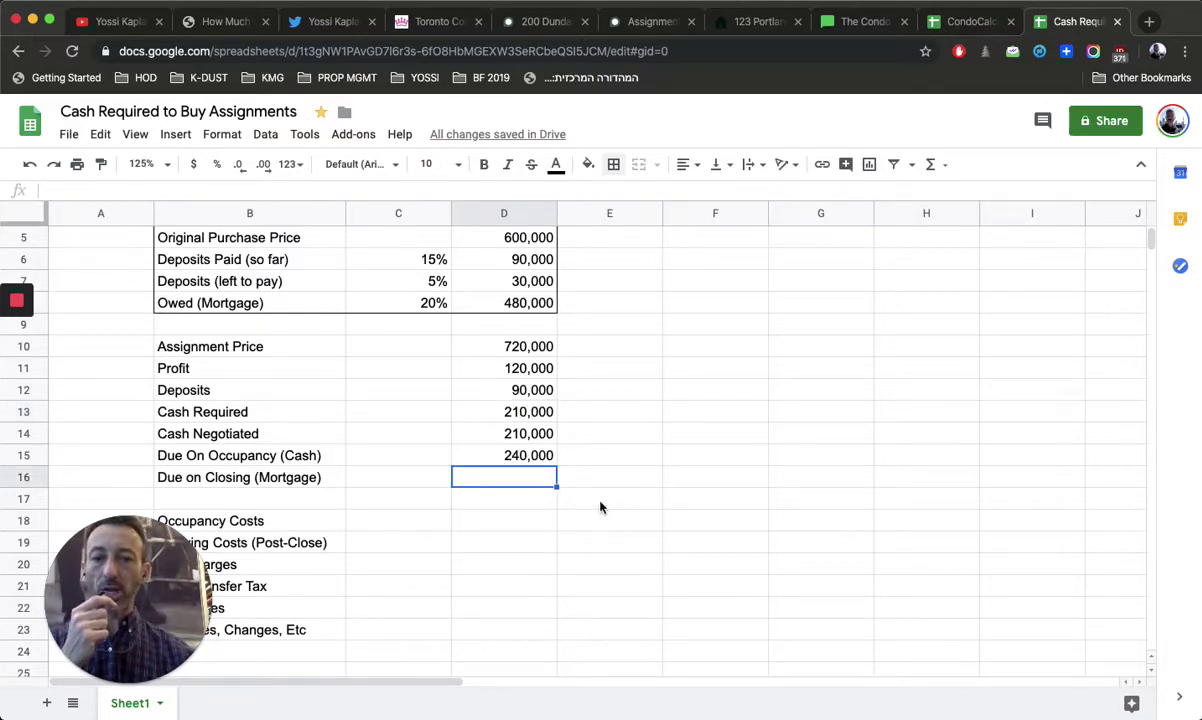
pyautogui.write('=')
pyautogui.click(536, 237)
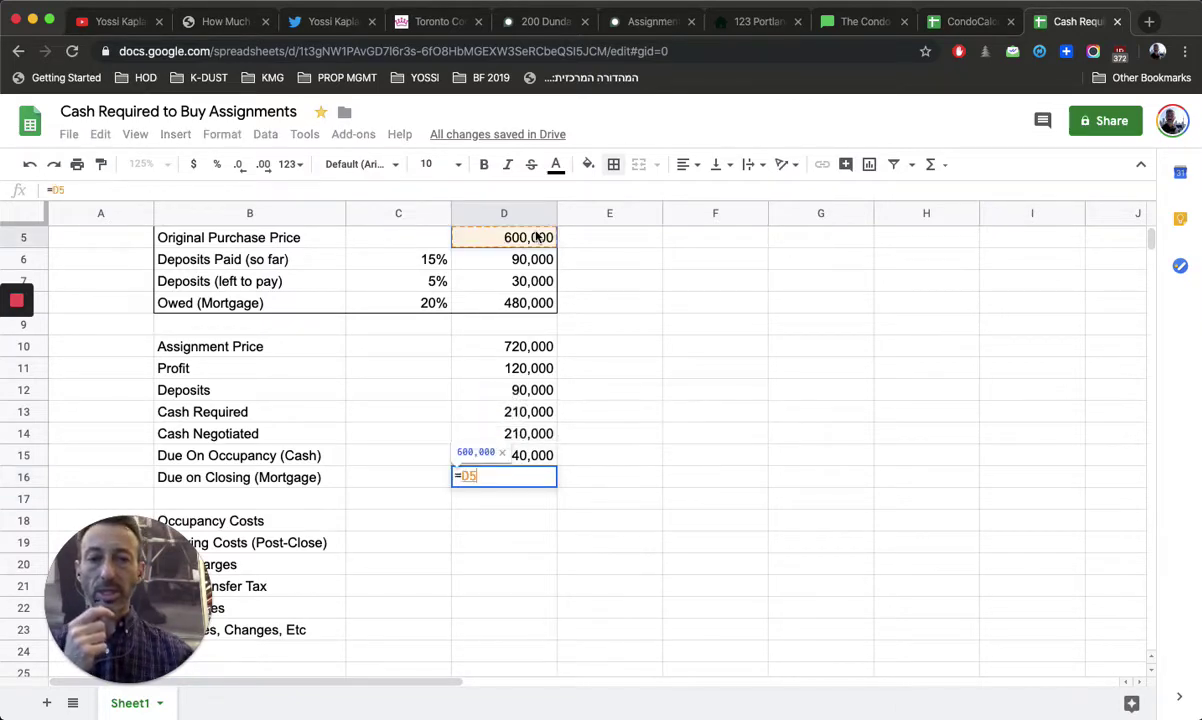
pyautogui.write('-')
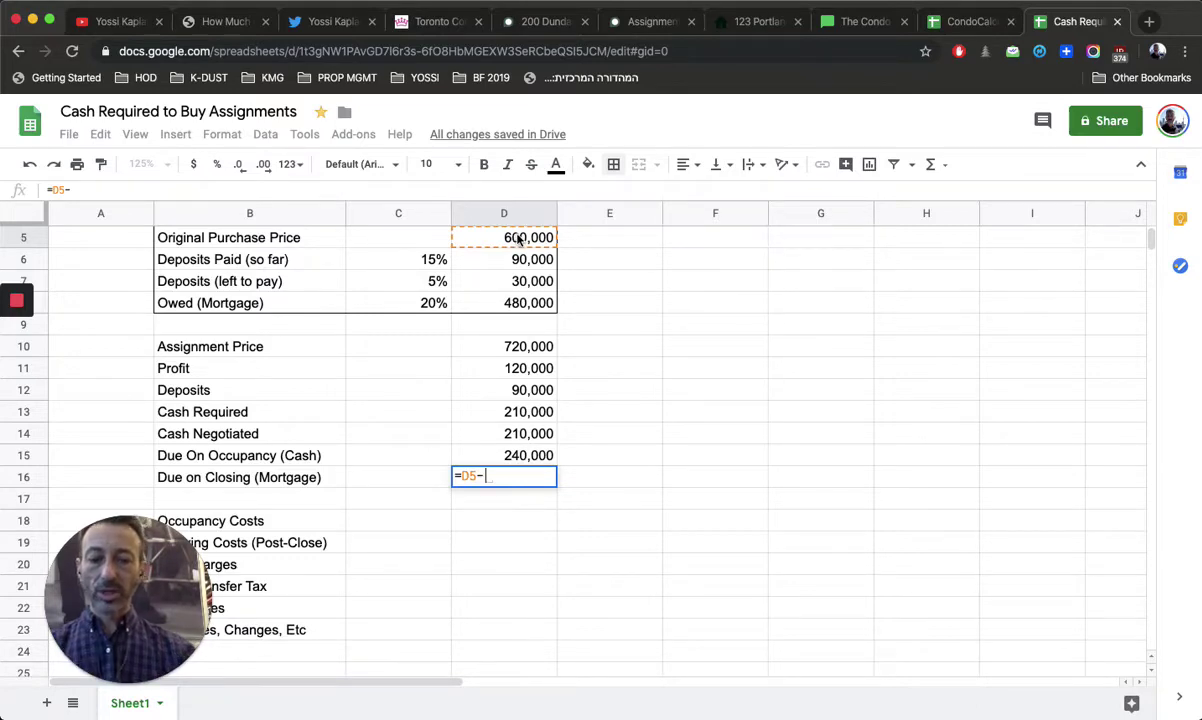
pyautogui.write('(')
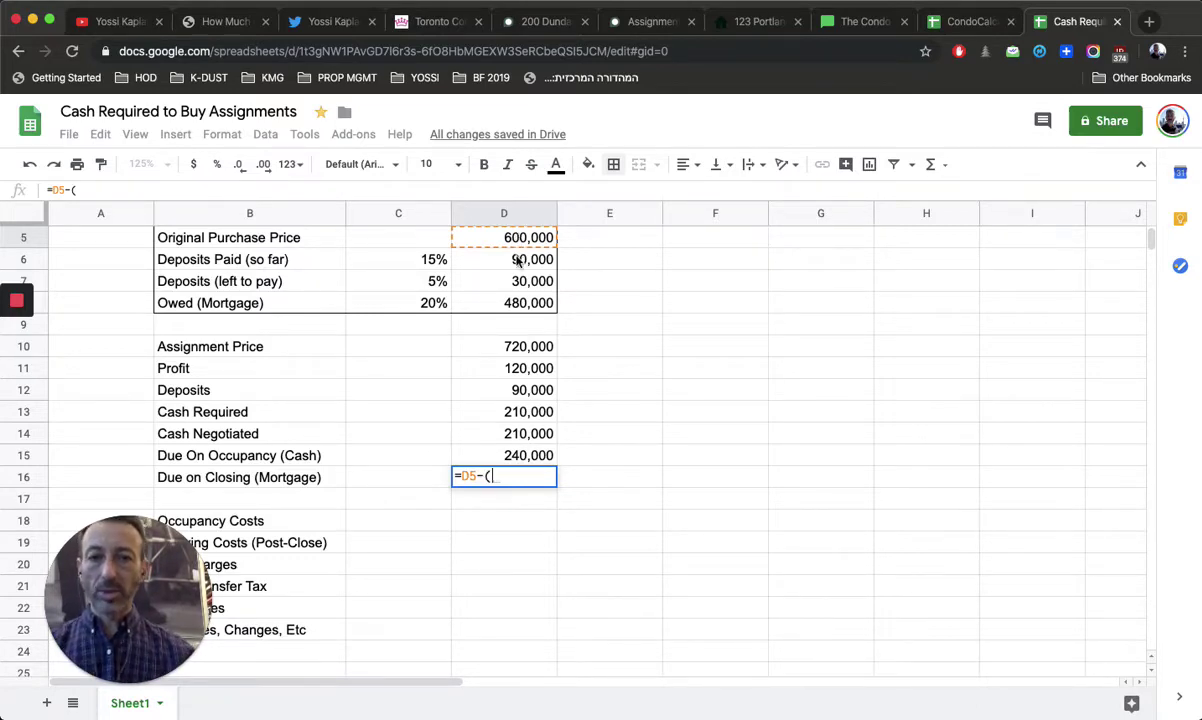
pyautogui.moveTo(518, 259); pyautogui.dragTo(518, 281)
pyautogui.write(')')
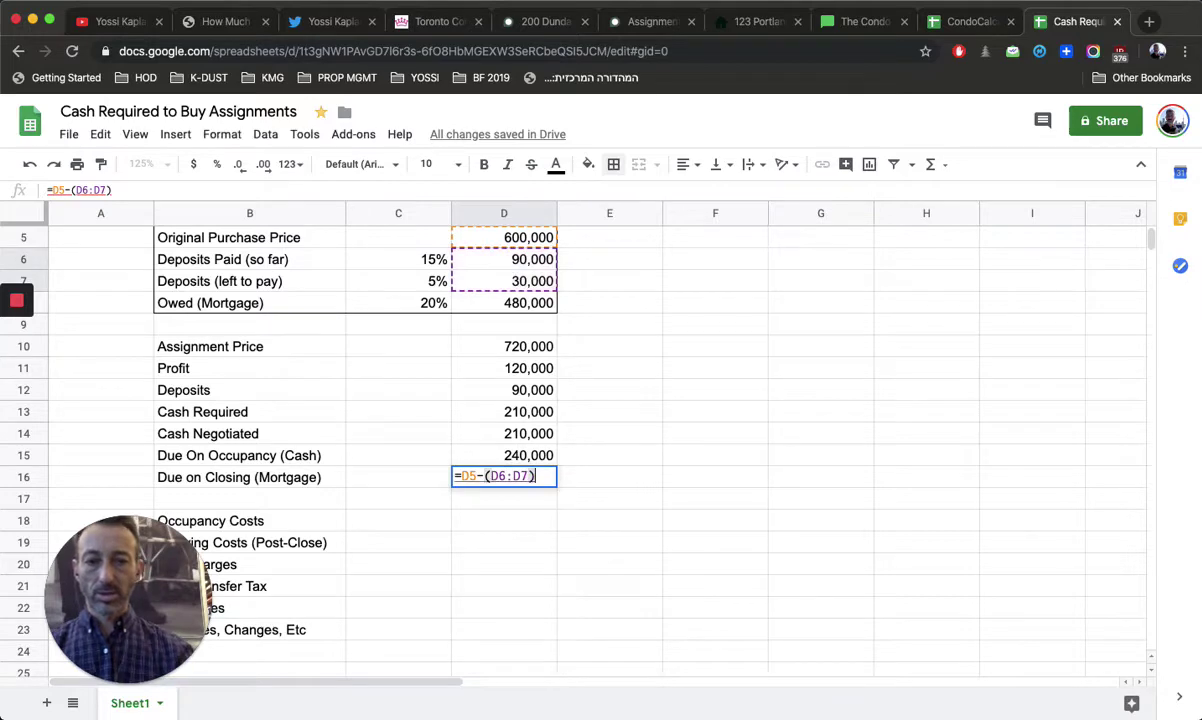
pyautogui.press('Return')
# Correct the Due on Closing (Mortgage) formula in D16 to =D5-(D6+D7)
pyautogui.click(540, 476)
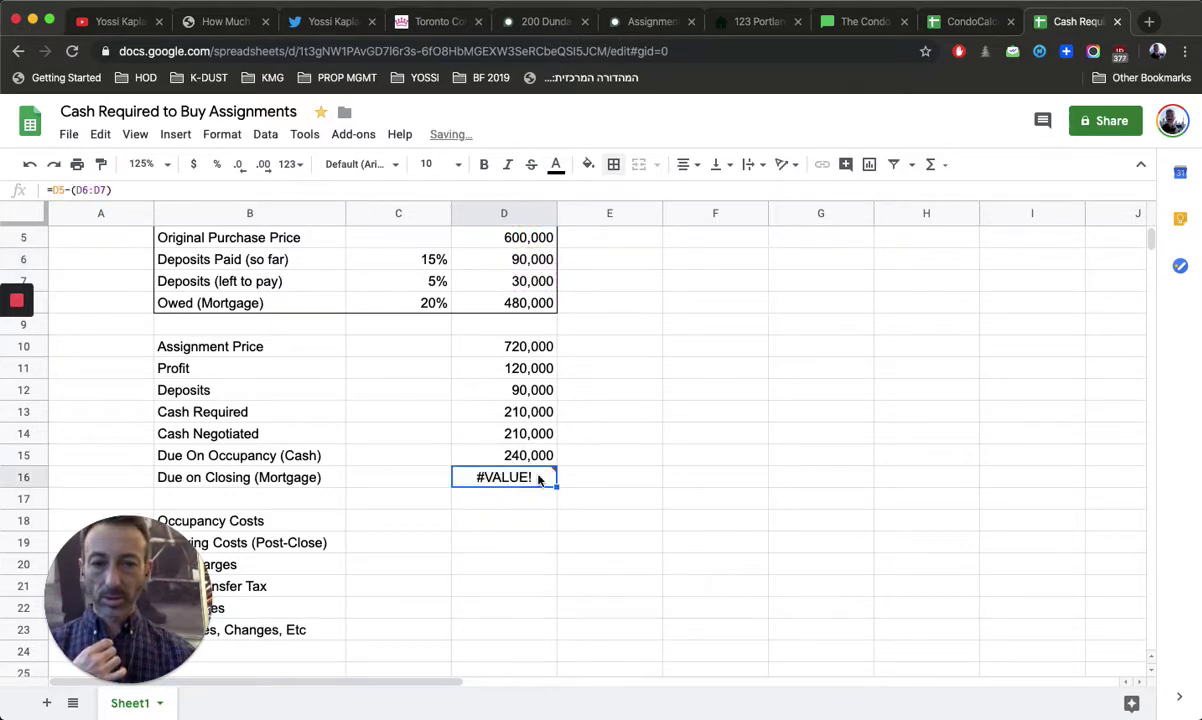
pyautogui.doubleClick(538, 476)
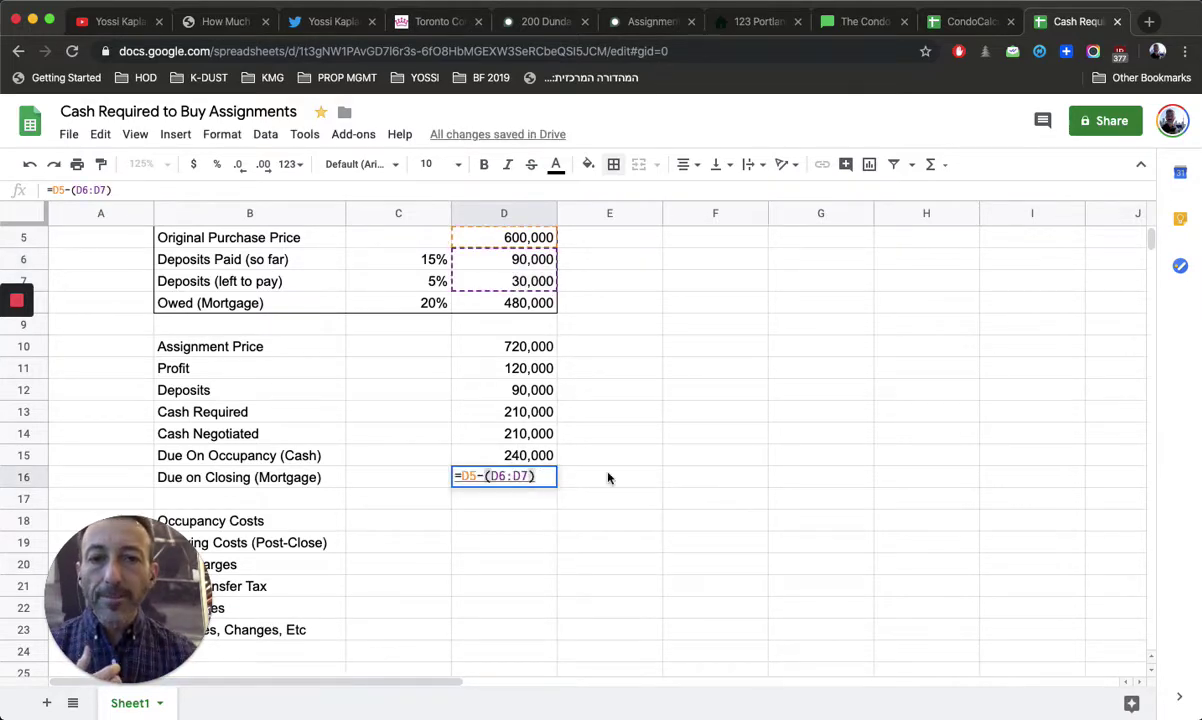
pyautogui.click(507, 476)
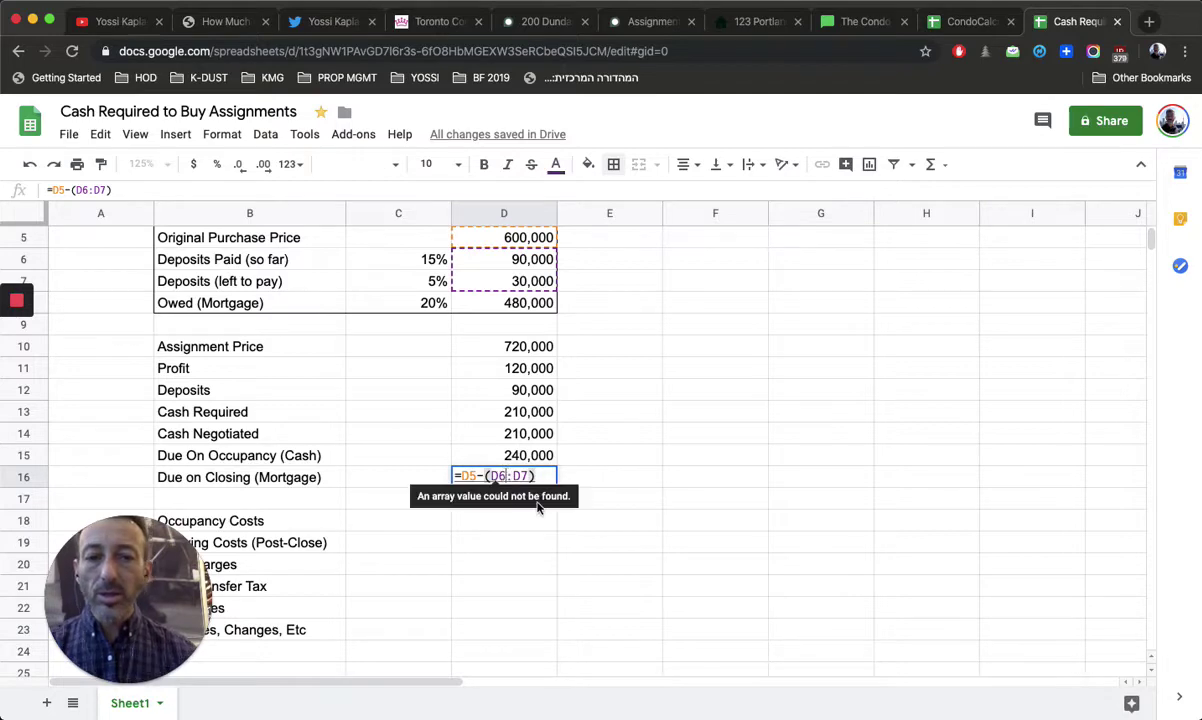
pyautogui.press('BackSpace')
pyautogui.write('+')
pyautogui.press('Return')
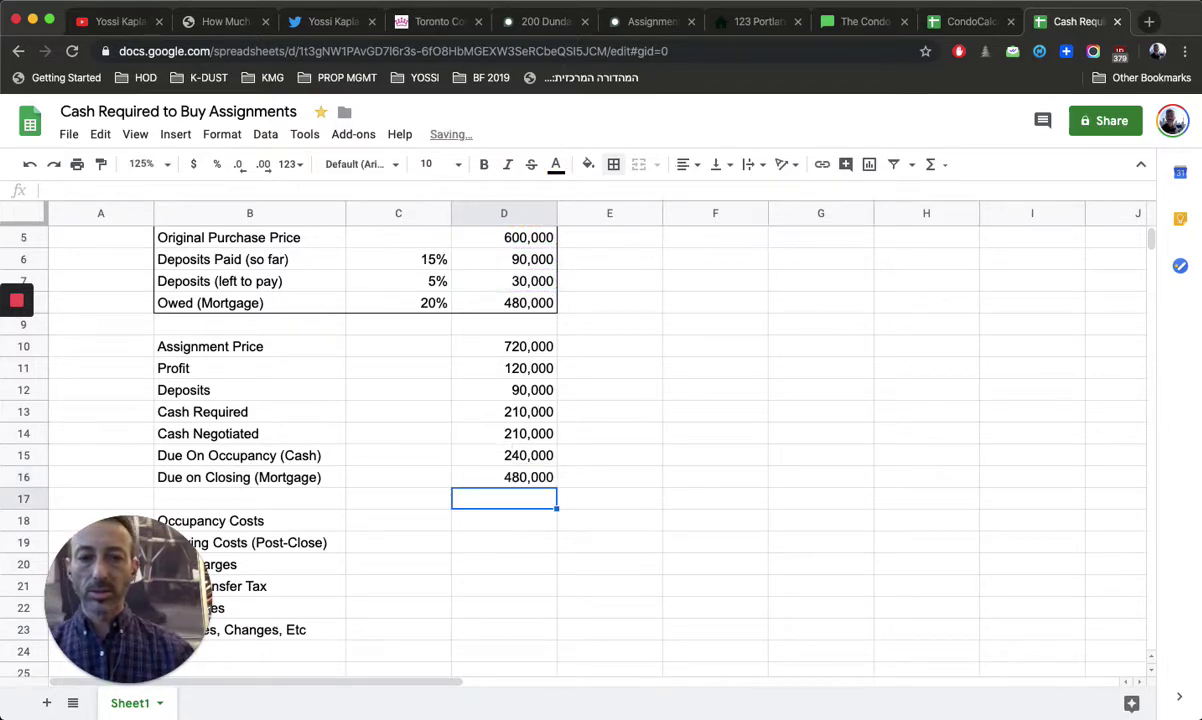
# Review the occupancy and closing amounts, the additional cost rows B18 to D23, and the original purchase figures in D5 to D8
pyautogui.click(533, 458)
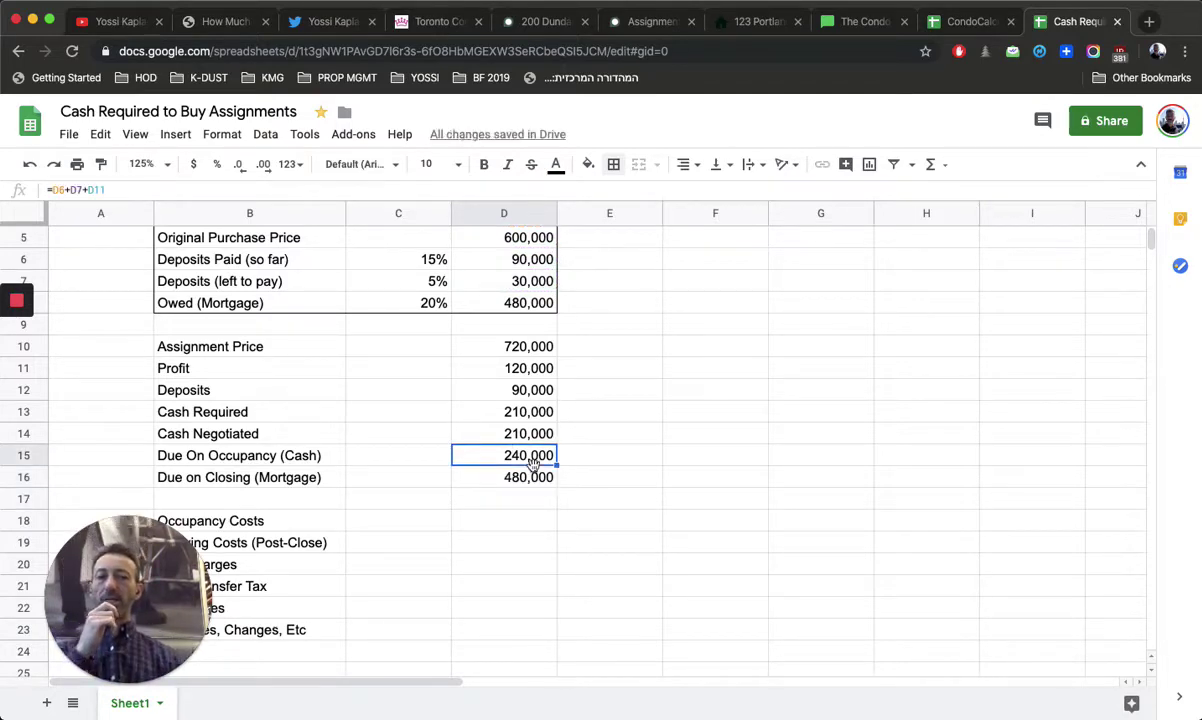
pyautogui.press('Down')
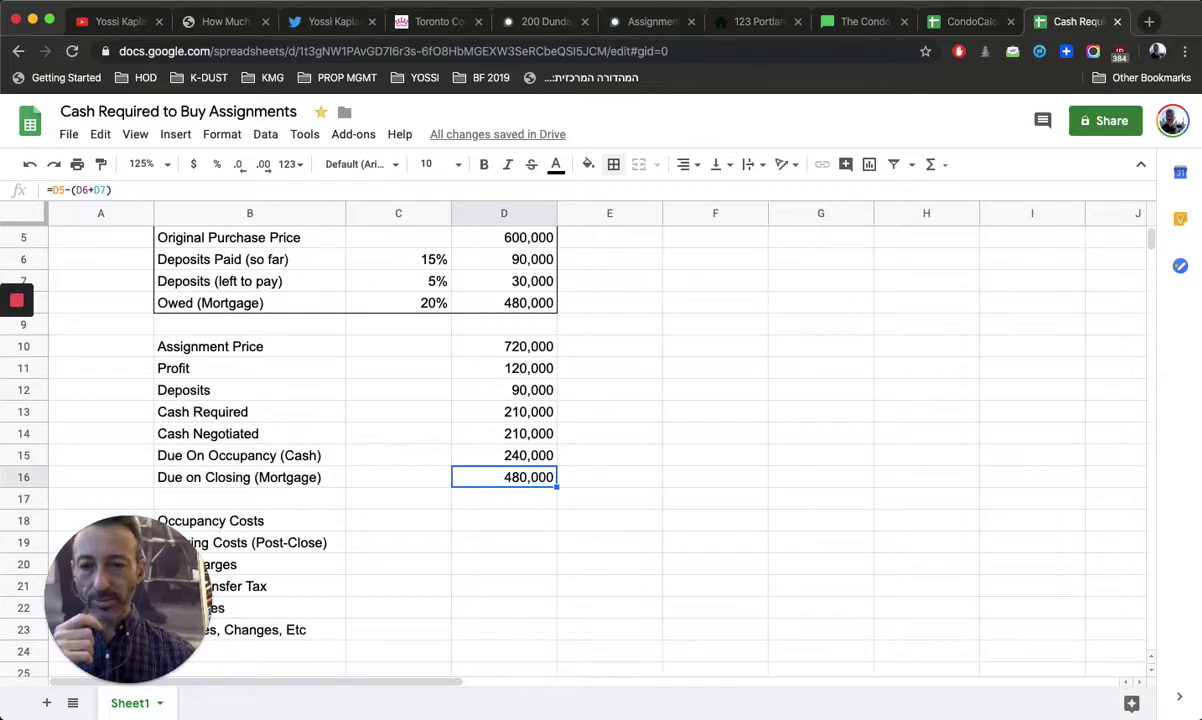
pyautogui.scroll(-3, 533, 469)
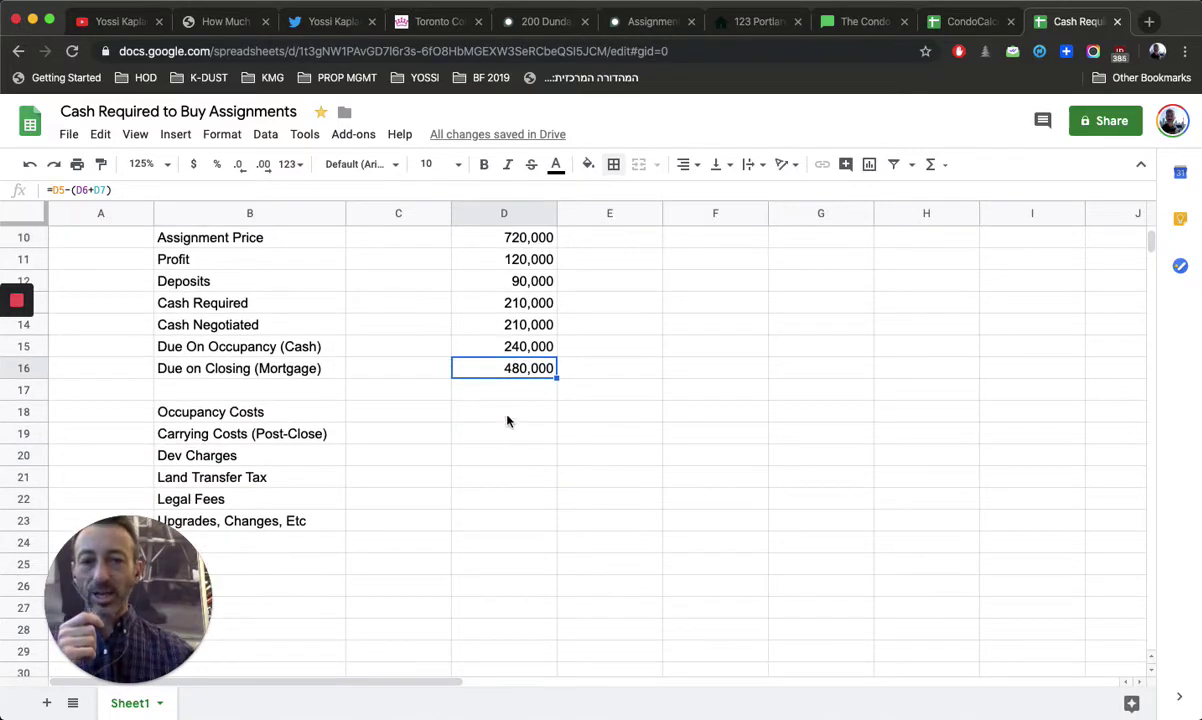
pyautogui.moveTo(507, 421); pyautogui.dragTo(320, 518)
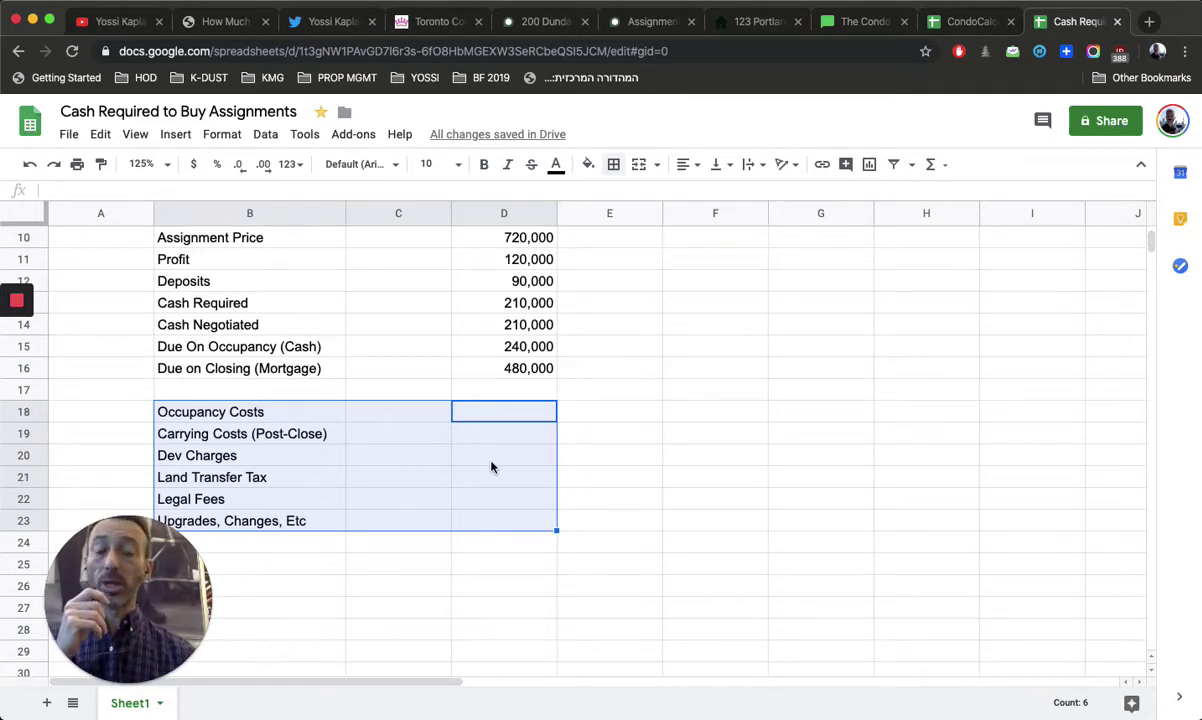
pyautogui.scroll(5, 491, 467)
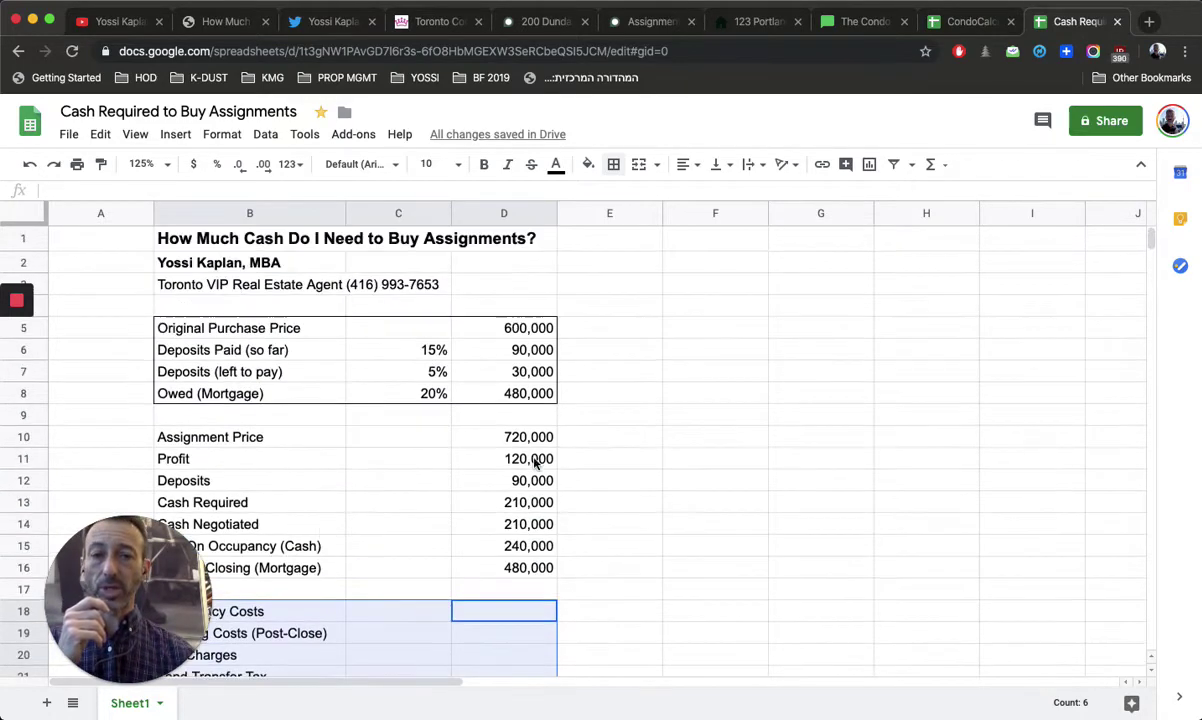
pyautogui.click(490, 325)
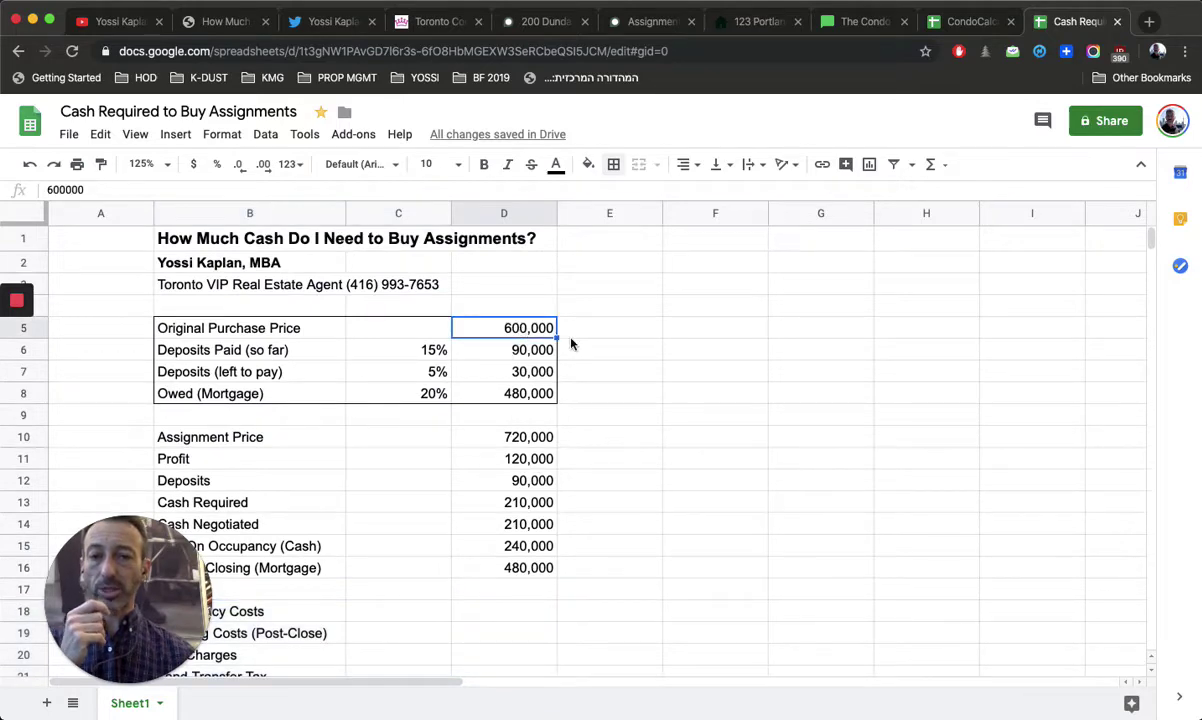
pyautogui.click(525, 350)
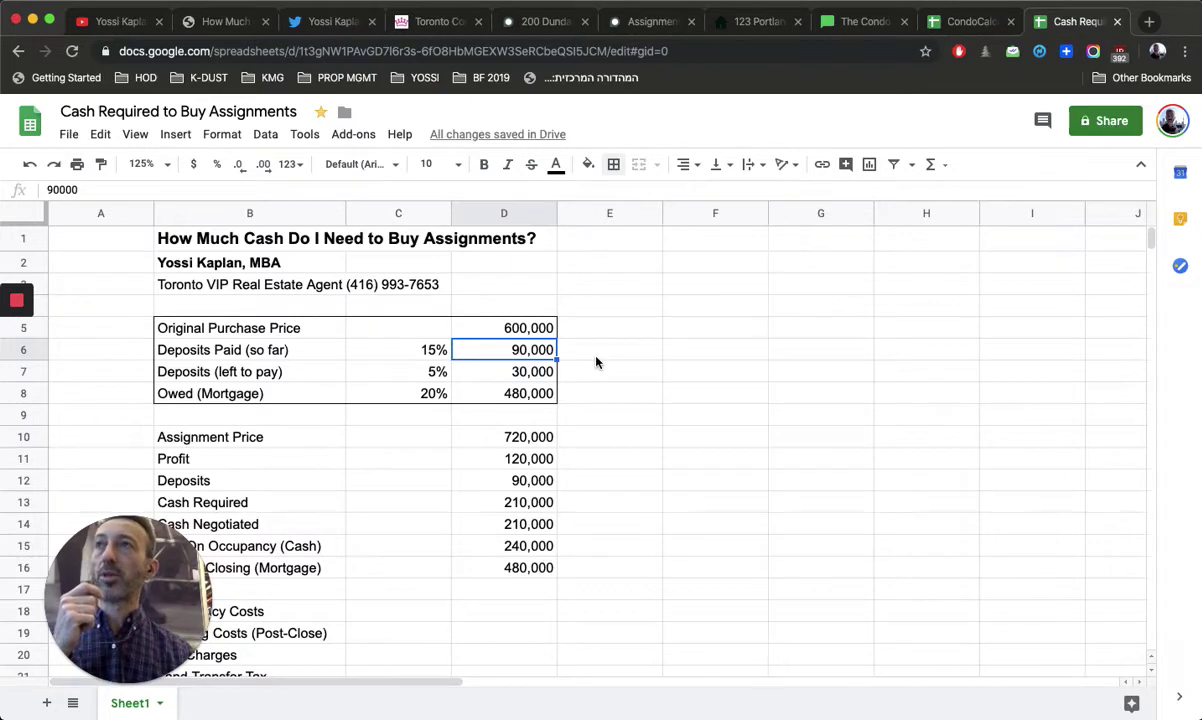
pyautogui.press('Down')
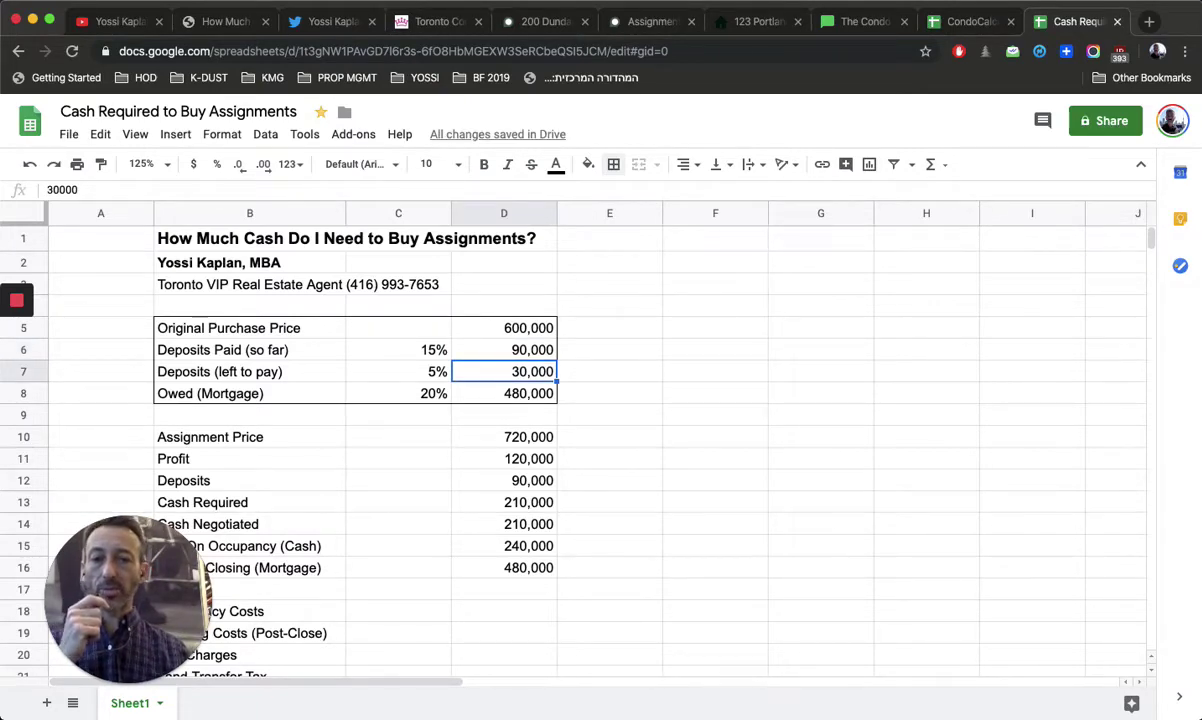
pyautogui.click(504, 393)
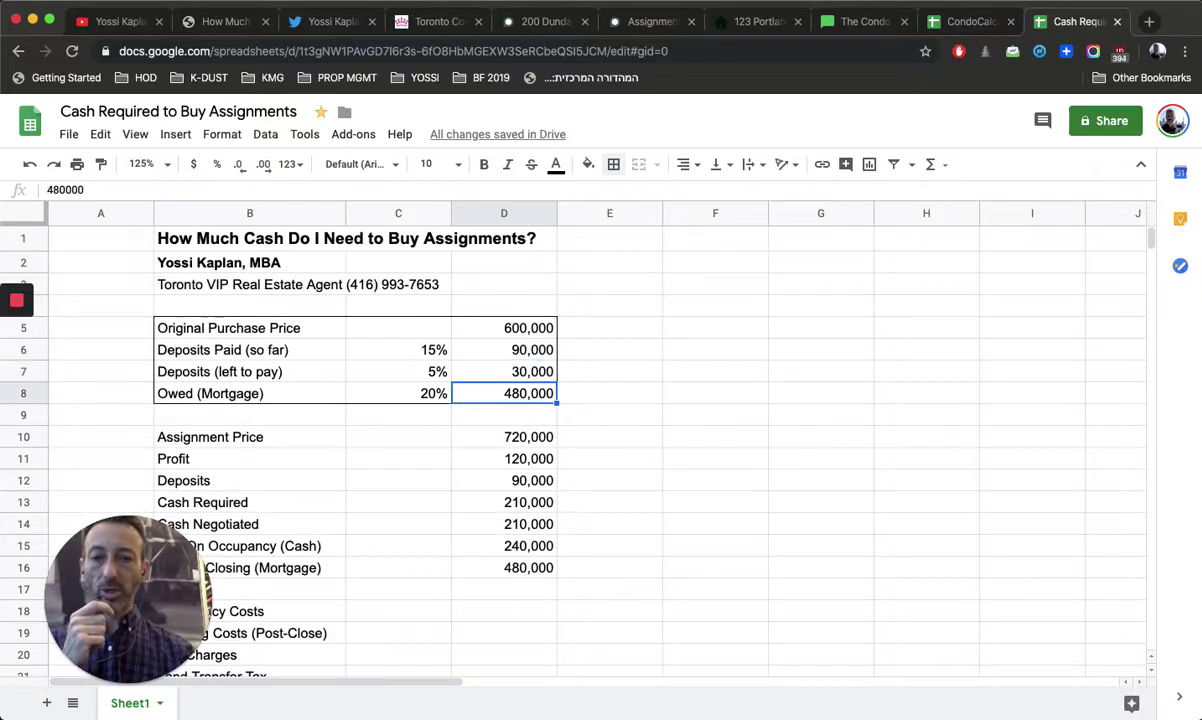
# Set the Owed (Mortgage) percentage in C8 to 80%
pyautogui.click(398, 393)
pyautogui.press('Return')
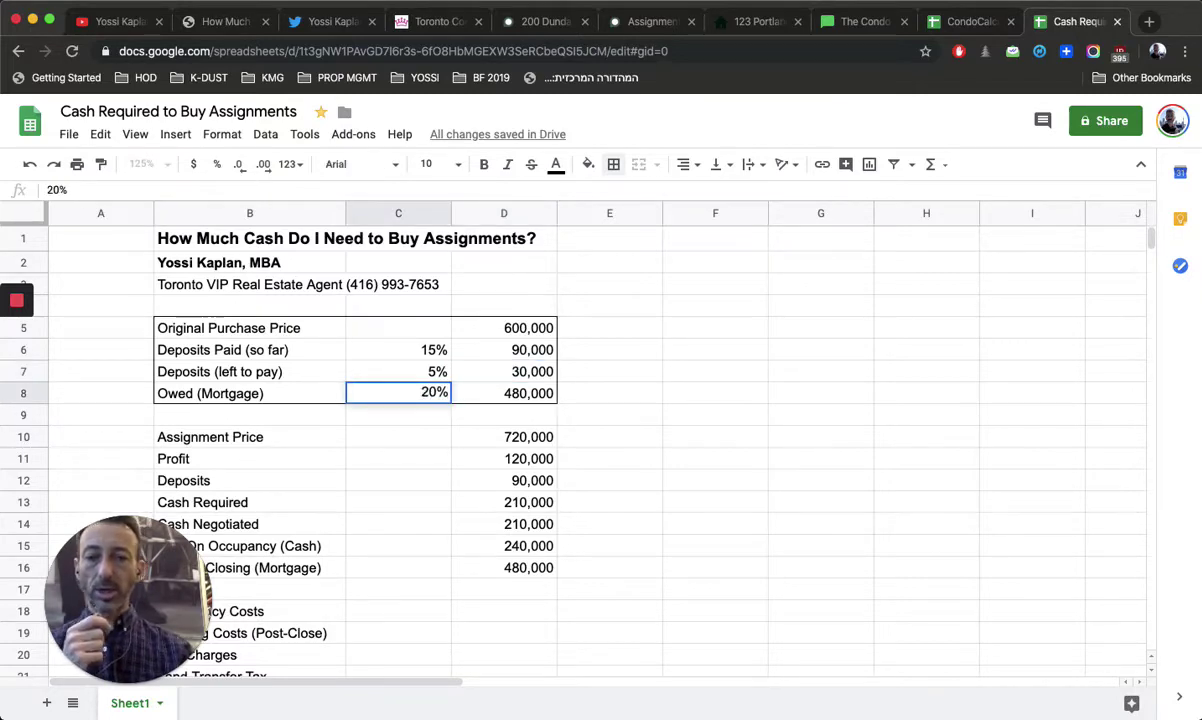
pyautogui.press('BackSpace')
pyautogui.press('BackSpace')
pyautogui.write('80')
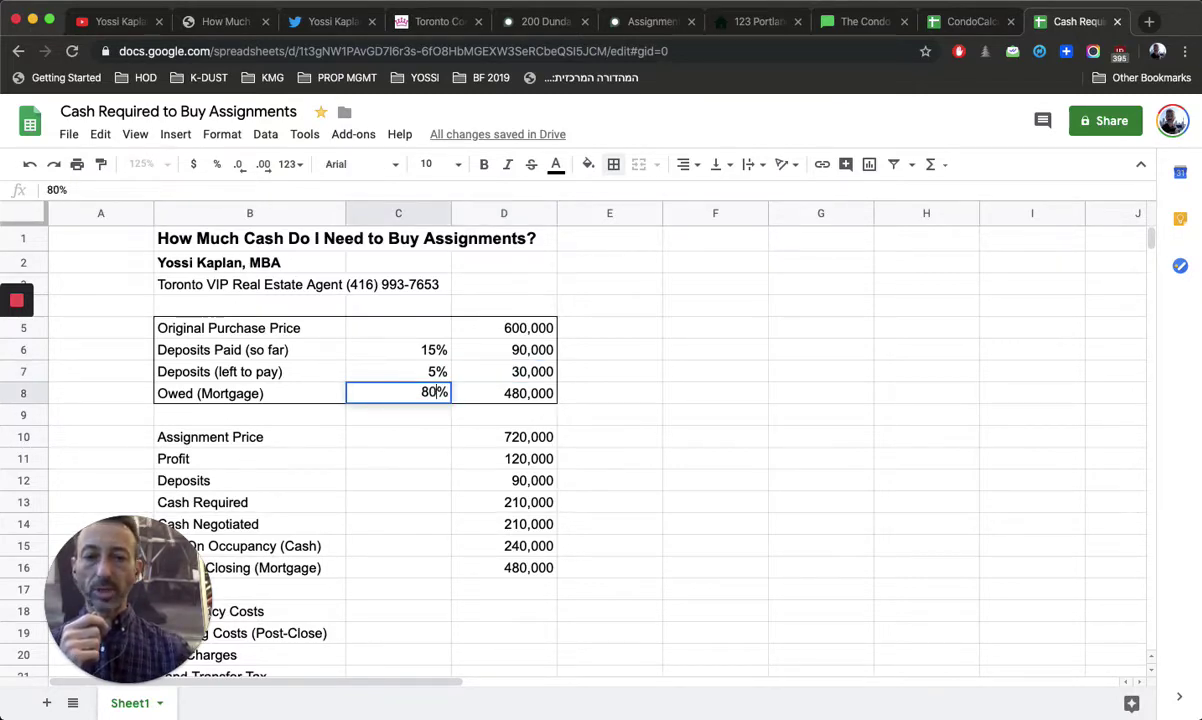
pyautogui.press('Return')
# Check the original purchase percentages and amounts in rows 5 to 8, along with the Assignment Price in D10
pyautogui.click(398, 393)
pyautogui.click(398, 349)
pyautogui.click(398, 393)
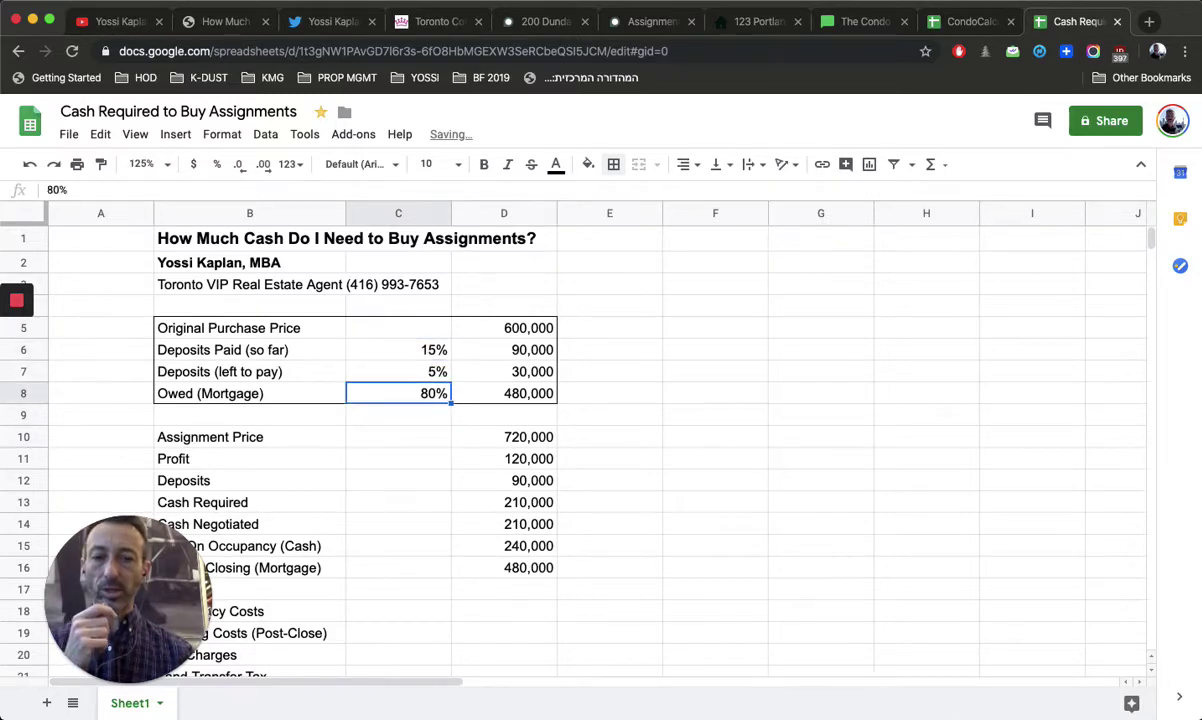
pyautogui.click(504, 393)
pyautogui.click(504, 328)
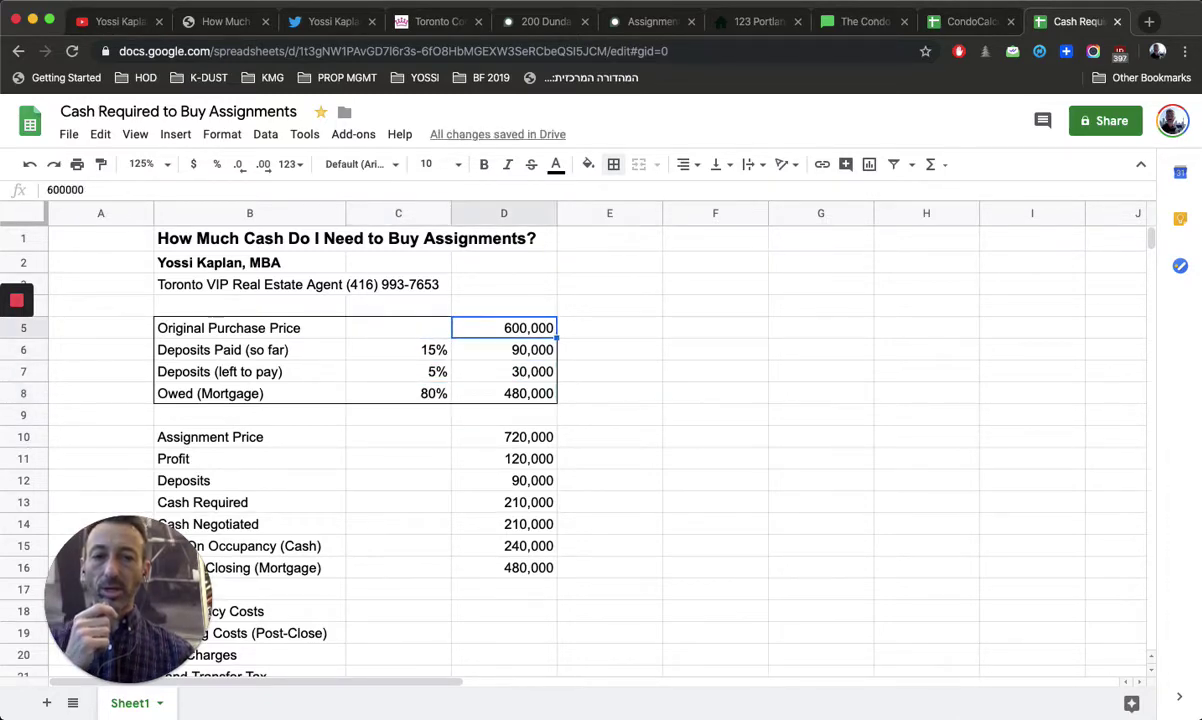
pyautogui.click(504, 349)
pyautogui.click(504, 393)
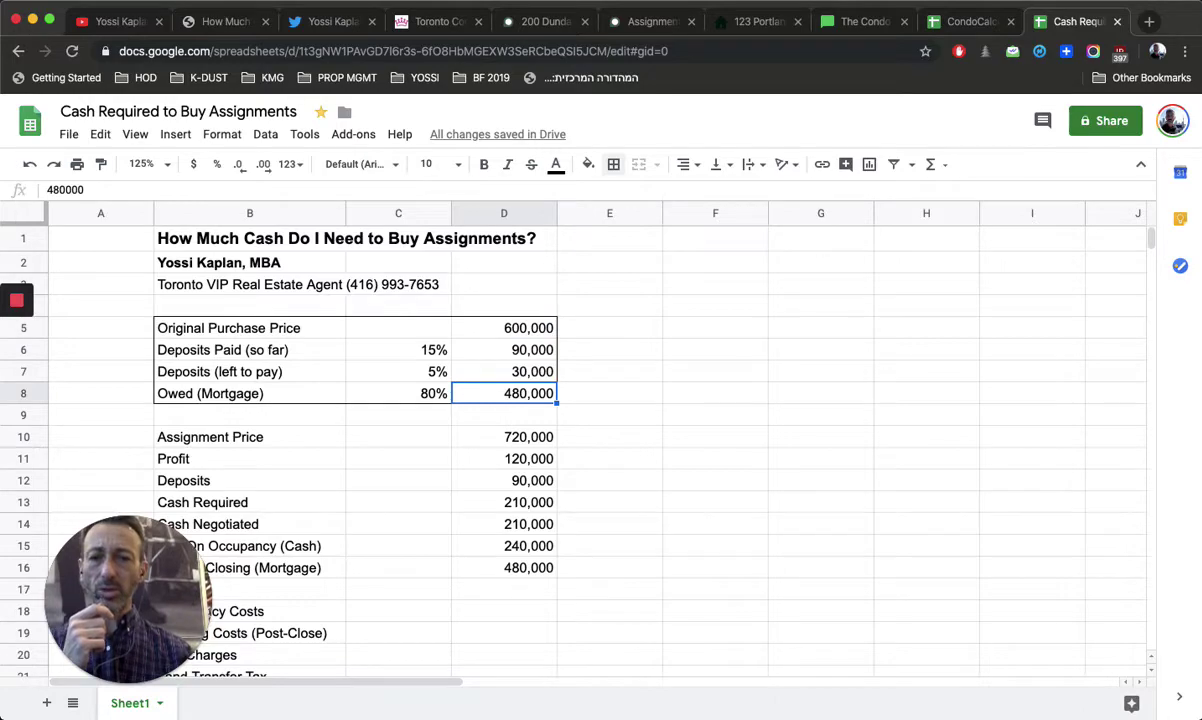
pyautogui.click(504, 415)
pyautogui.click(504, 437)
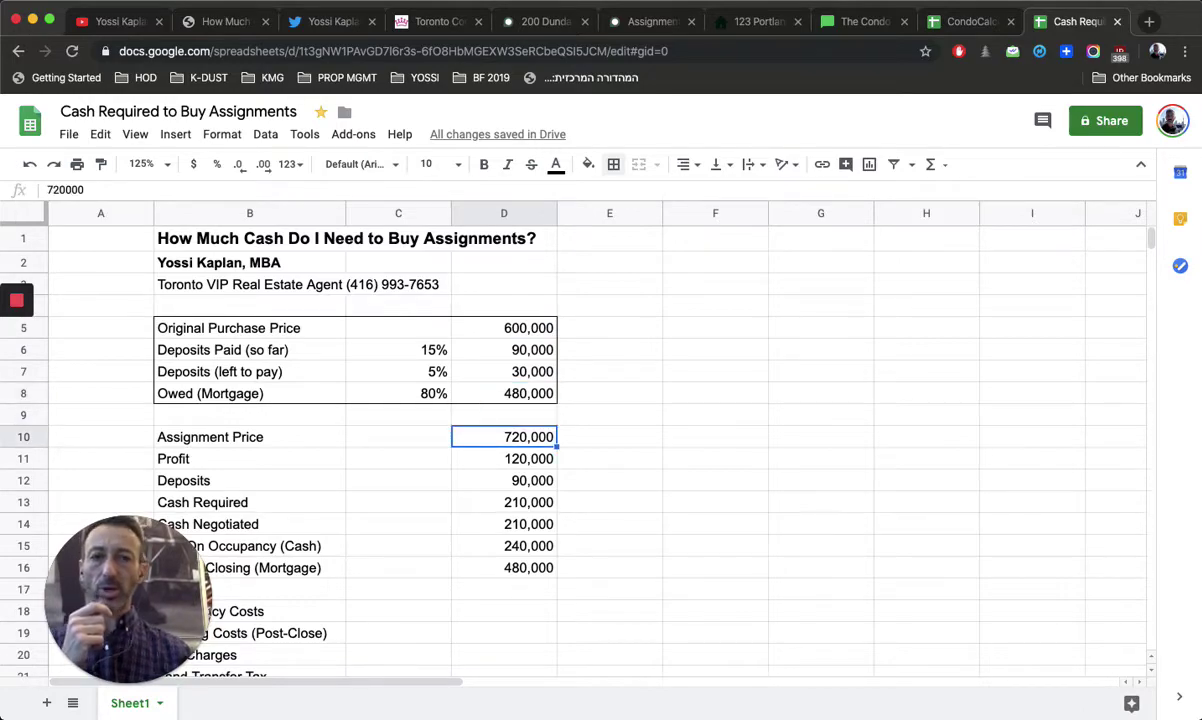
# Switch to the Dundas Square Gardens condo listing on the searchrealty site and examine its asking price and photos
pyautogui.click(510, 22)
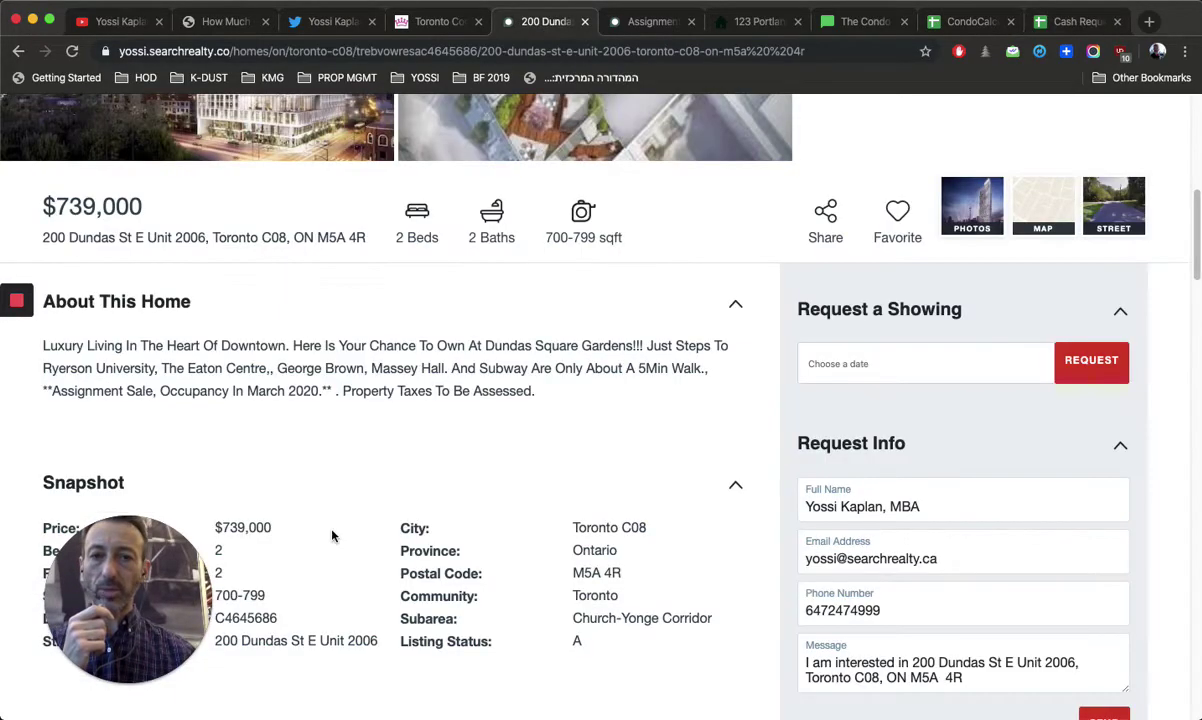
pyautogui.moveTo(43, 206); pyautogui.dragTo(140, 206)
pyautogui.scroll(6, 140, 206)
pyautogui.scroll(-5, 140, 206)
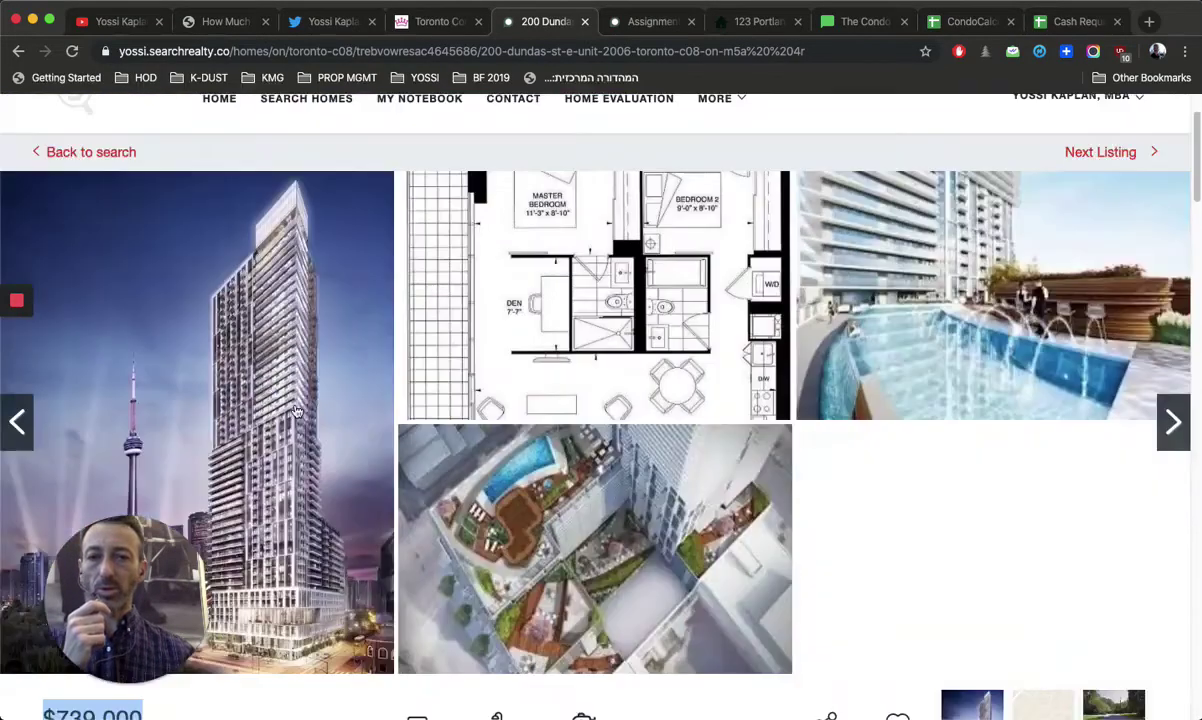
pyautogui.scroll(1, 120, 298)
pyautogui.click(120, 298)
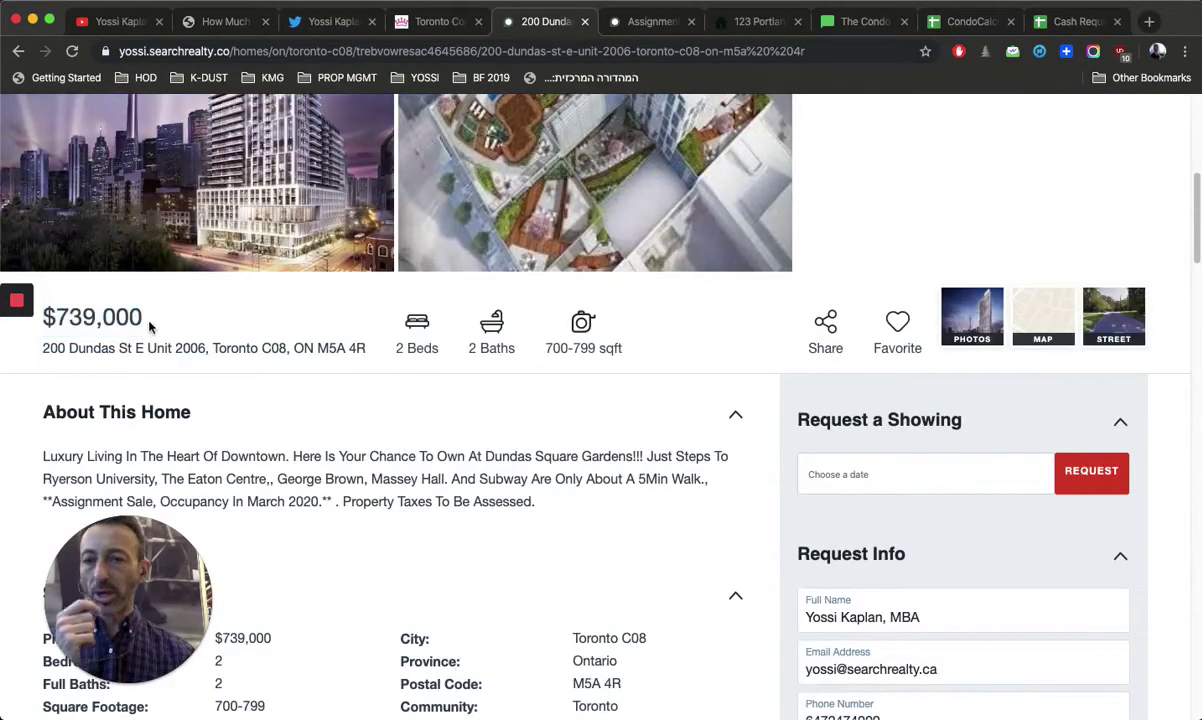
# Return to the Cash Required to Buy Assignments sheet and review profit, deposits, cash required, occupancy and closing amounts, and the mortgage owed in D8
pyautogui.click(650, 22)
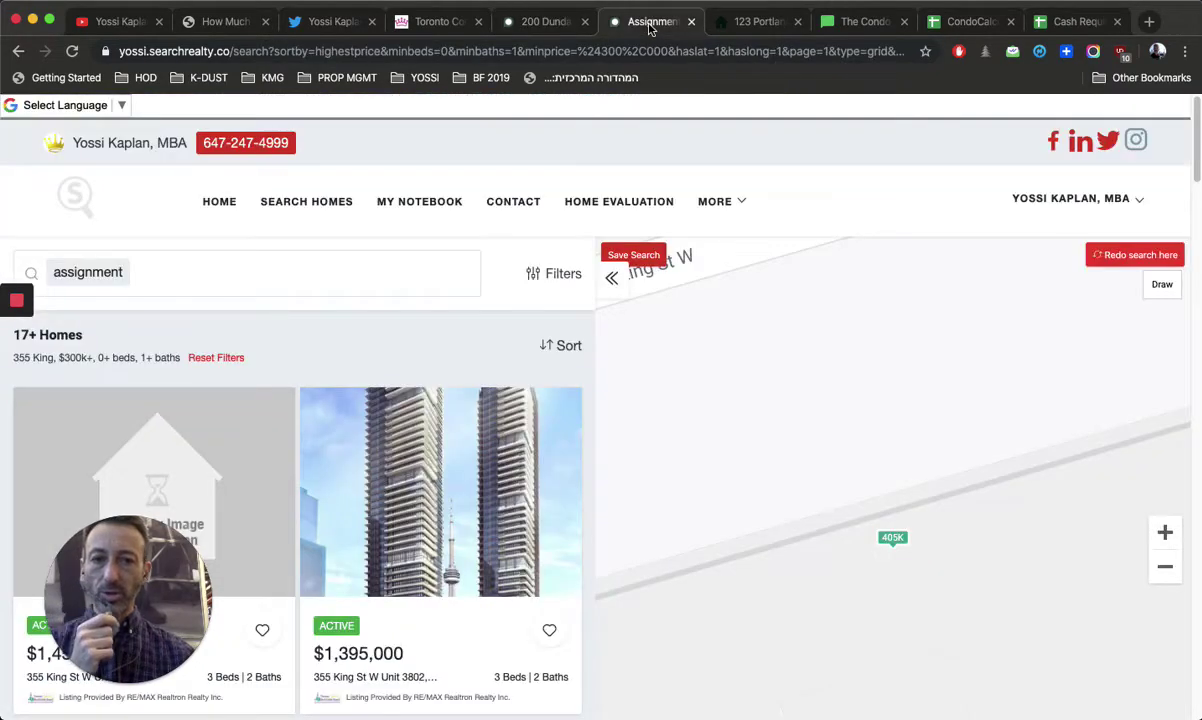
pyautogui.click(1062, 22)
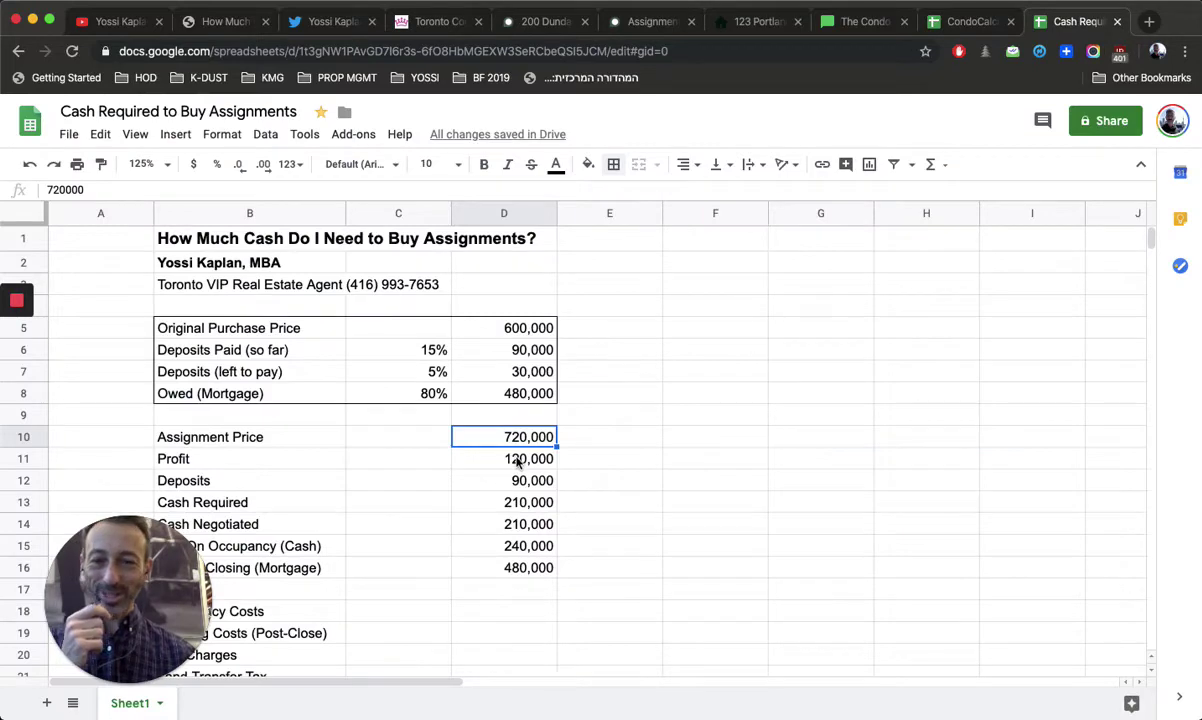
pyautogui.click(517, 461)
pyautogui.click(530, 481)
pyautogui.scroll(-1, 596, 486)
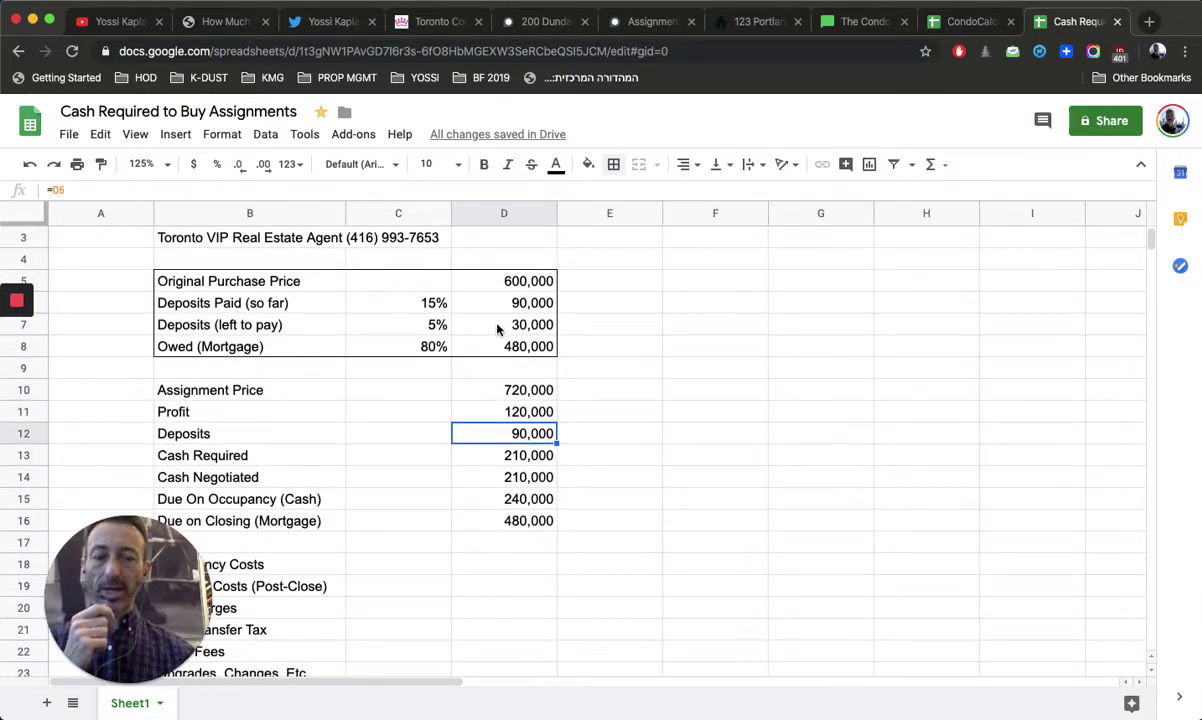
pyautogui.click(478, 418)
pyautogui.click(486, 462)
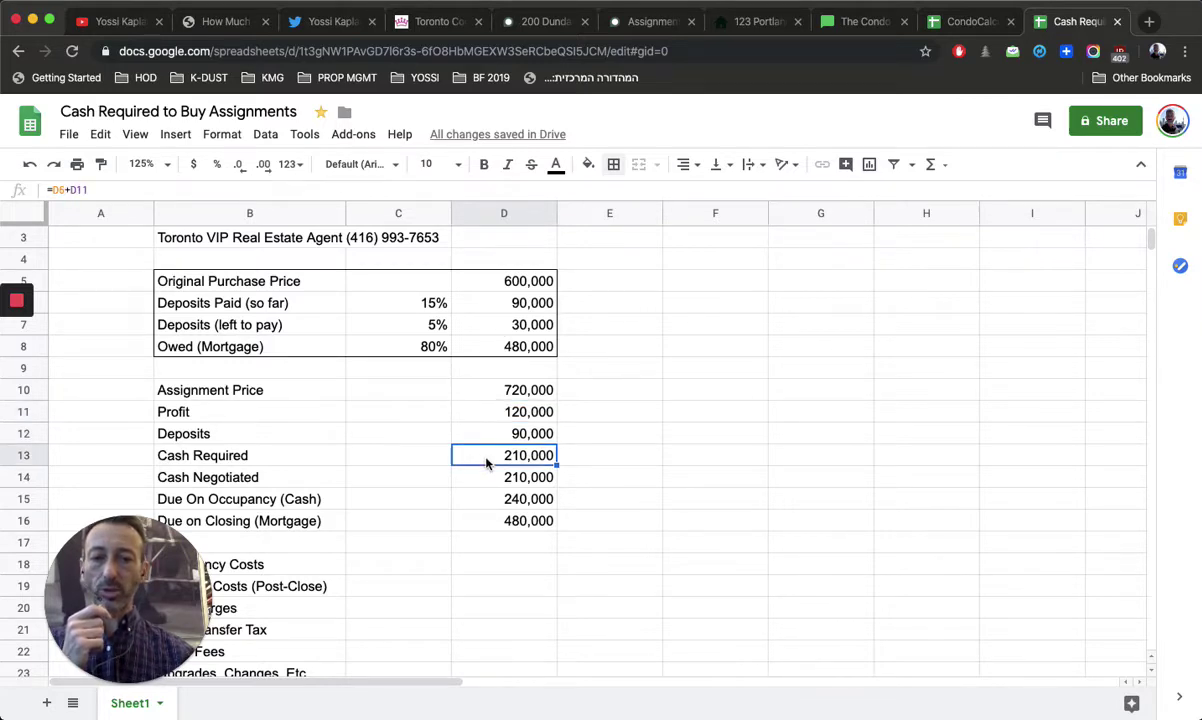
pyautogui.scroll(-1, 486, 462)
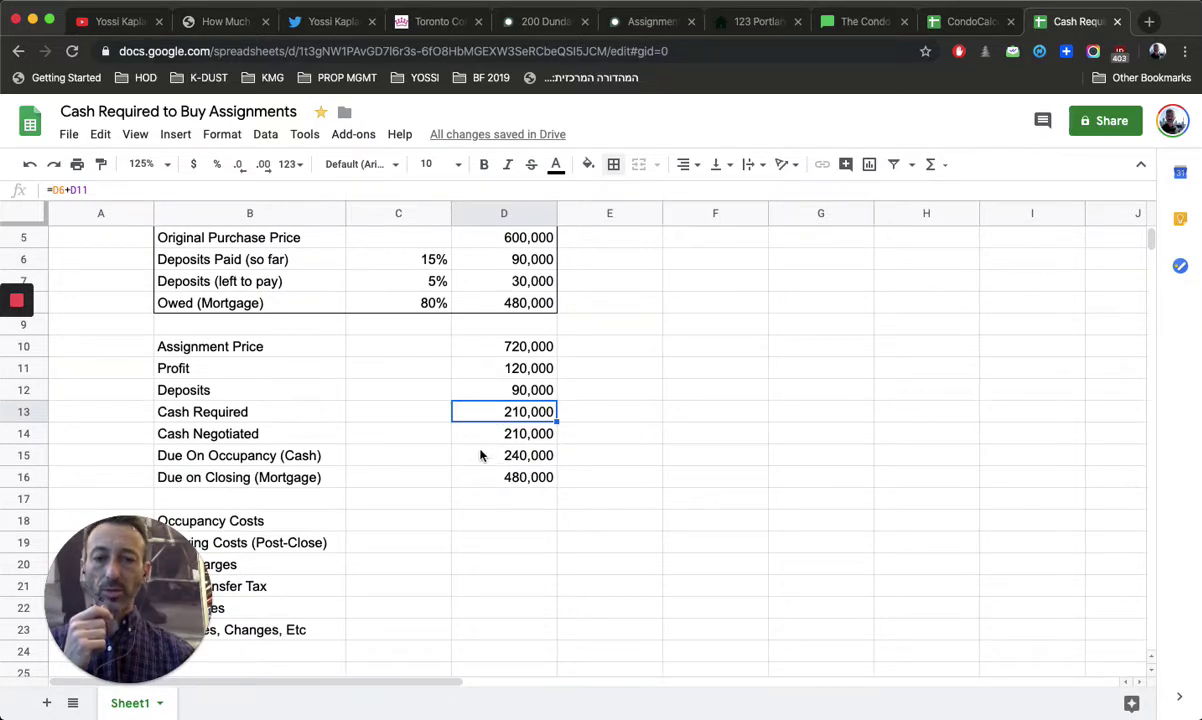
pyautogui.click(483, 456)
pyautogui.click(483, 481)
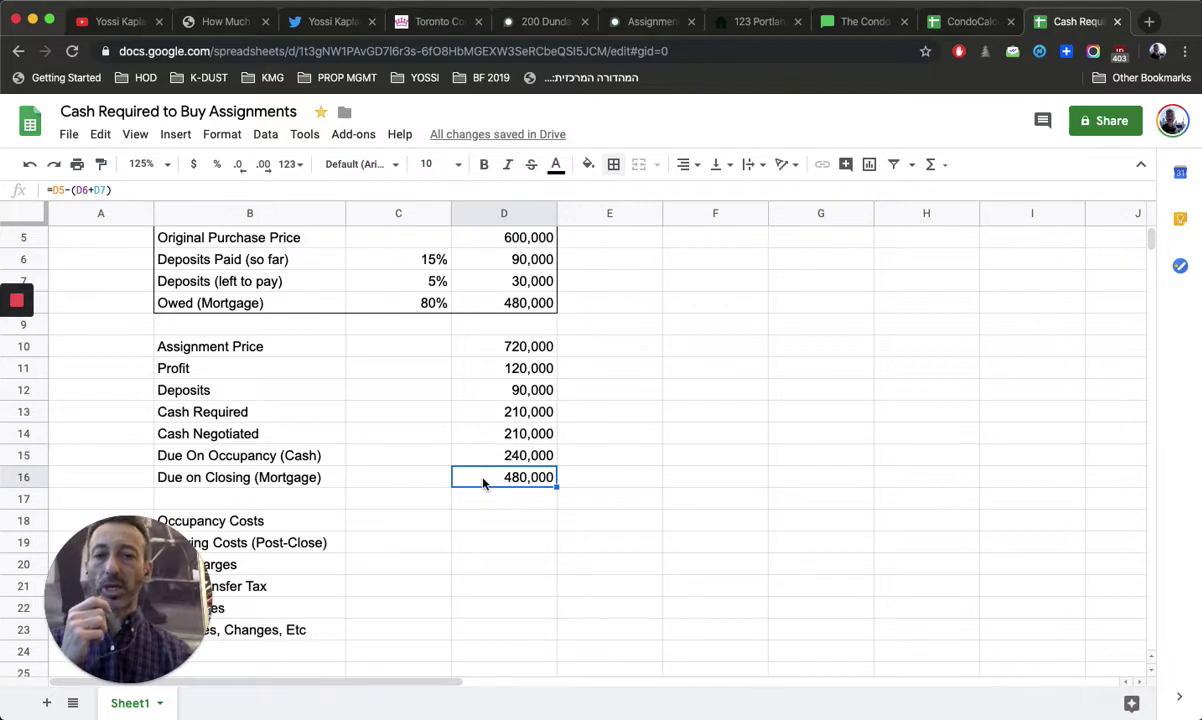
pyautogui.click(500, 300)
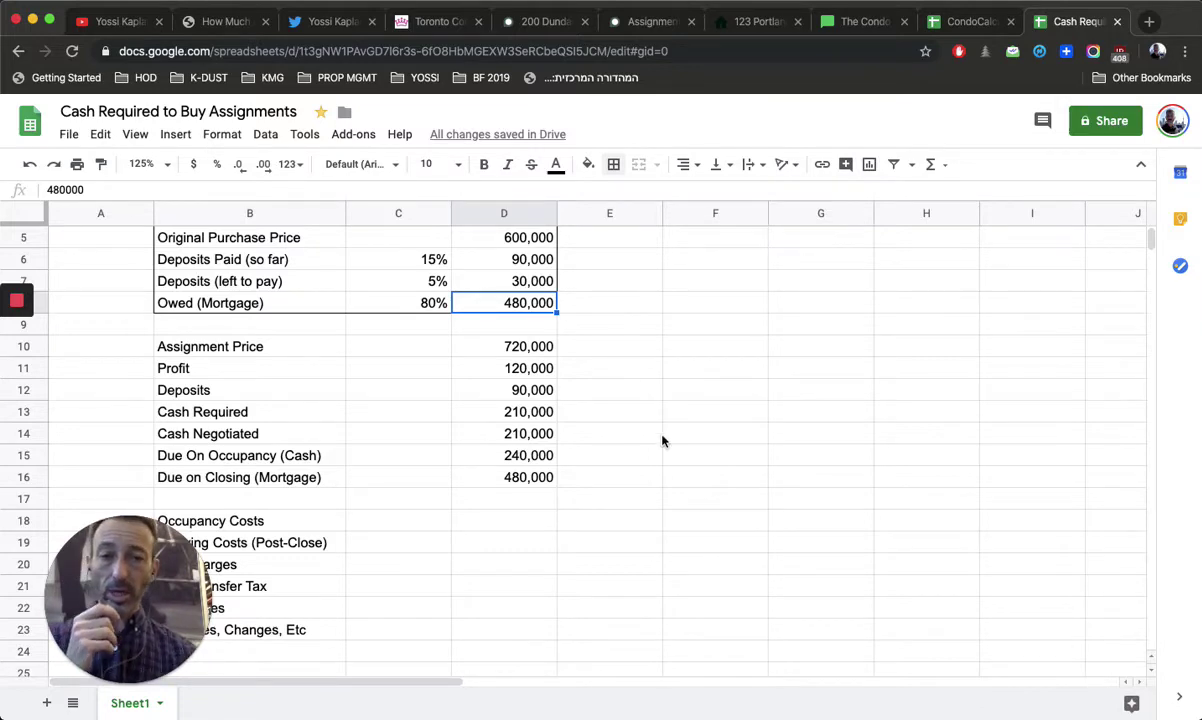
# Narrow column E to a slim spacer beside the amounts and select cell F6 in the Deposits Paid row
pyautogui.scroll(1, 662, 440)
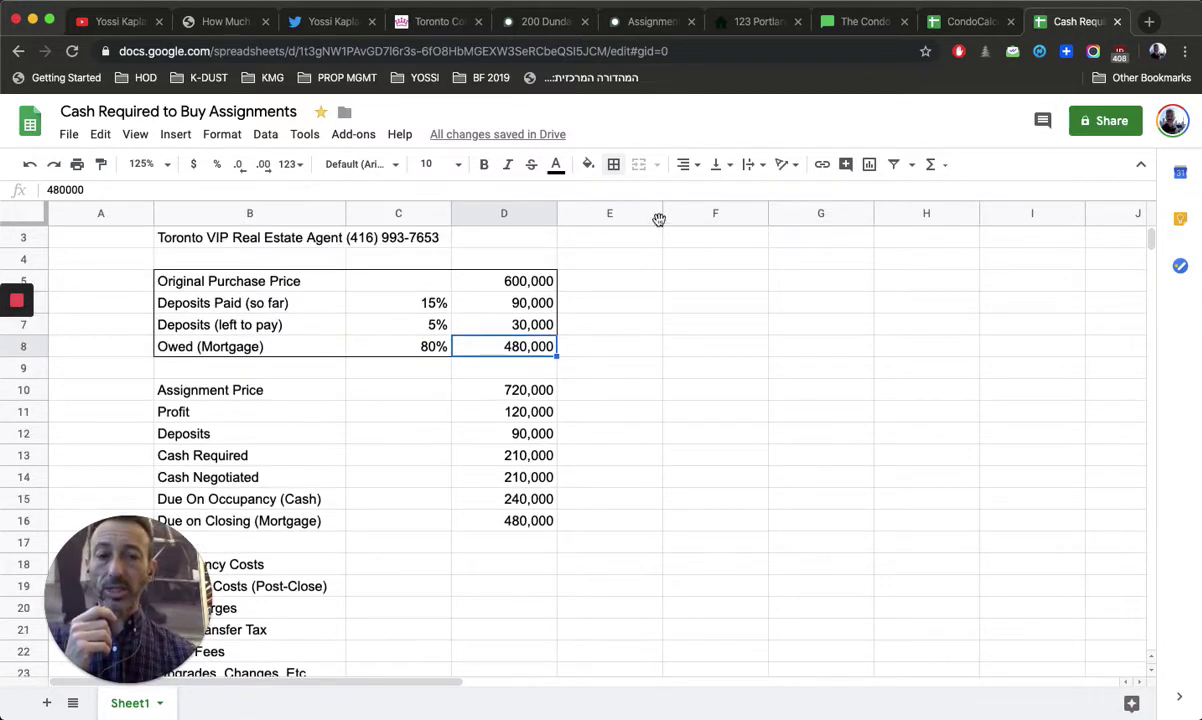
pyautogui.moveTo(662, 214); pyautogui.dragTo(570, 250)
pyautogui.click(613, 281)
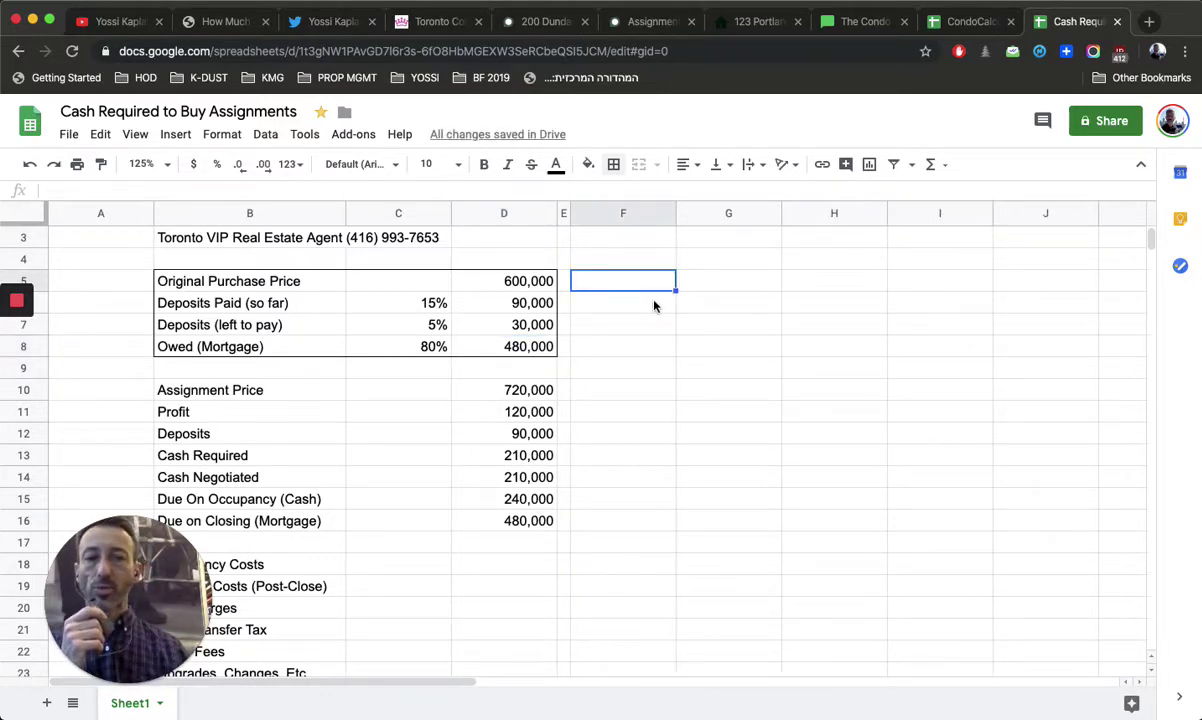
pyautogui.press('Down')
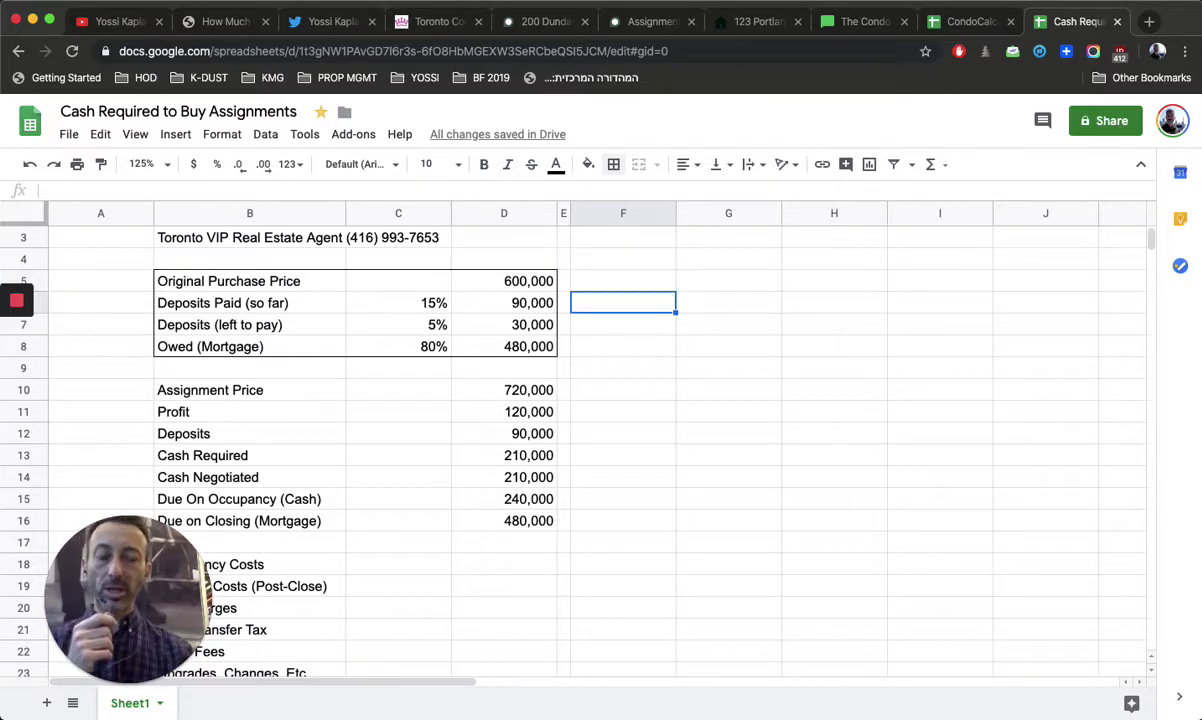
pyautogui.press('Down')
pyautogui.press('Down')
pyautogui.press('Down')
pyautogui.press('Down')
pyautogui.press('Down')
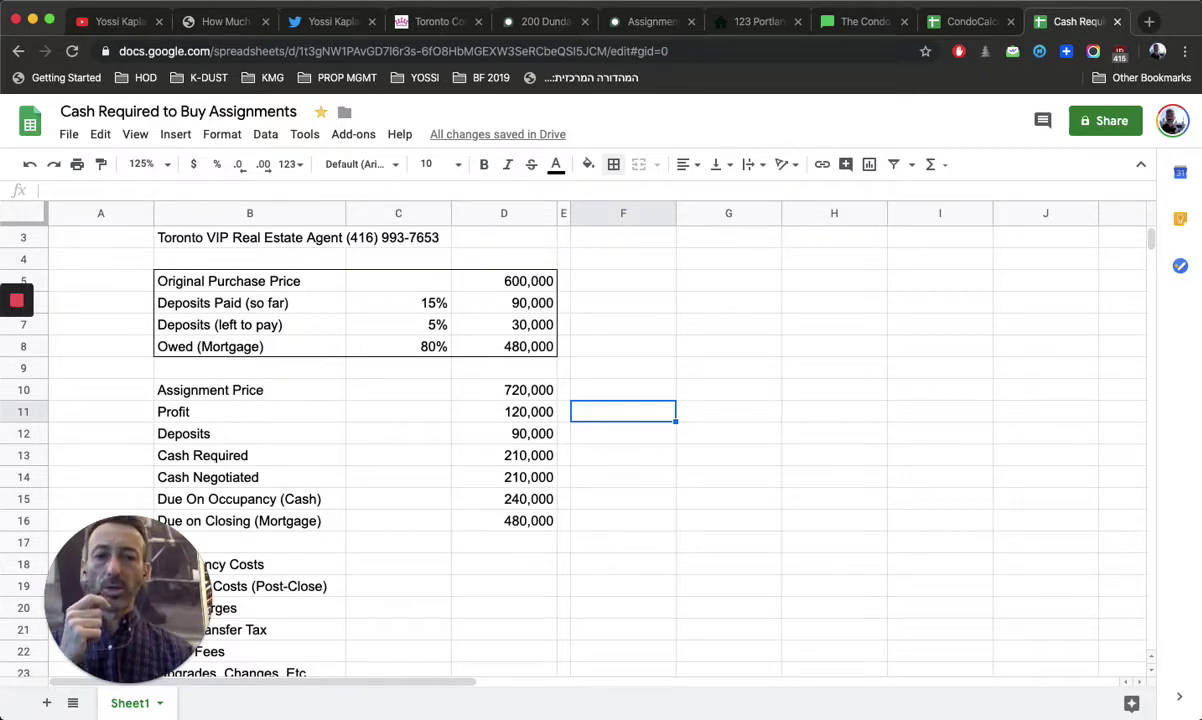
pyautogui.press('Up')
pyautogui.press('Up')
pyautogui.press('Up')
pyautogui.press('Up')
pyautogui.press('Up')
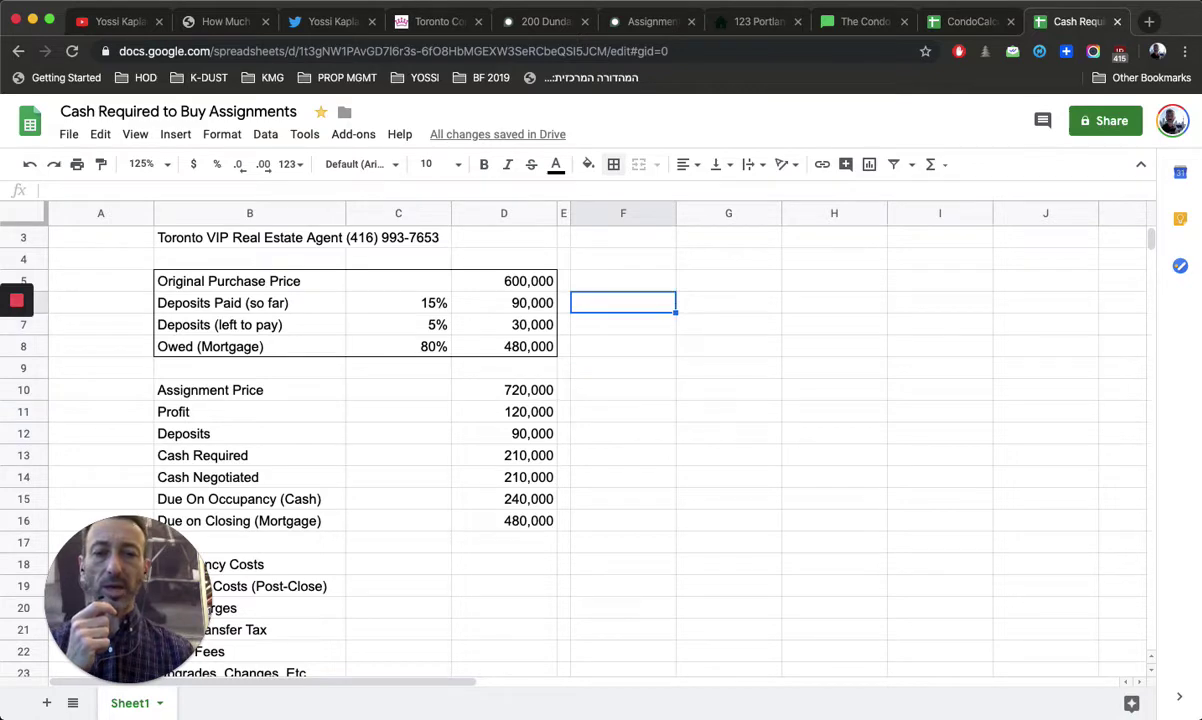
pyautogui.press('Down')
pyautogui.press('Down')
pyautogui.press('Down')
pyautogui.press('Down')
pyautogui.press('Down')
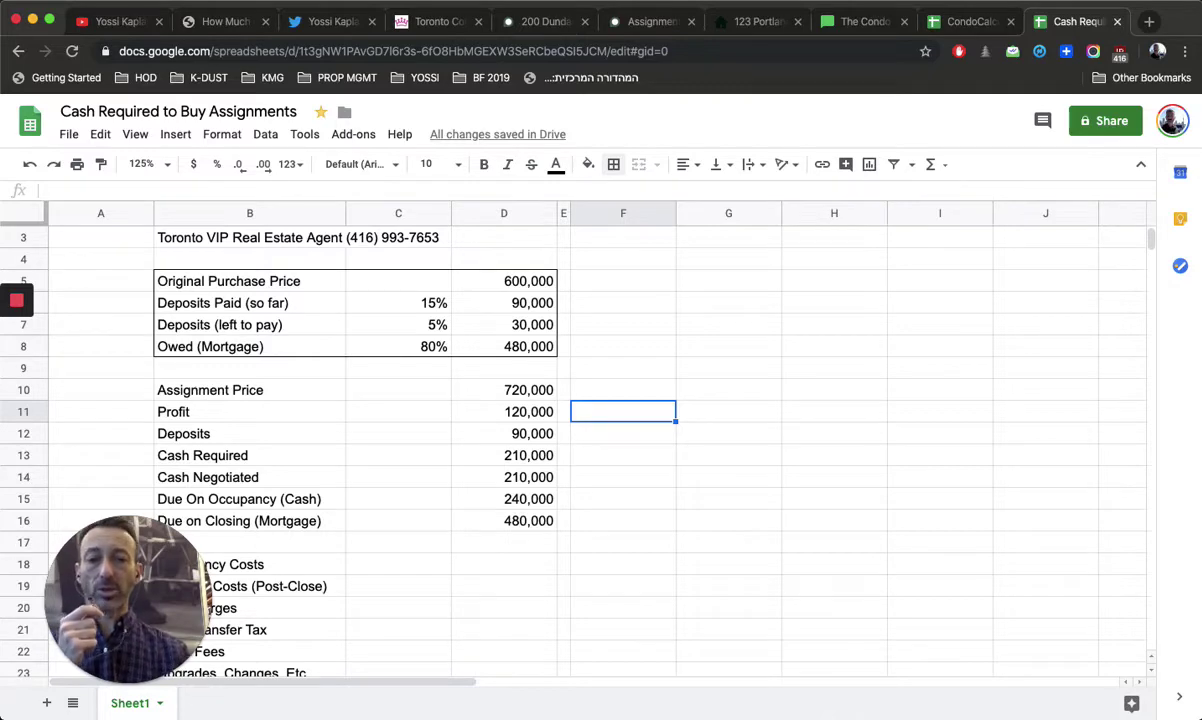
pyautogui.press('Up')
pyautogui.press('Up')
pyautogui.press('Up')
pyautogui.press('Up')
pyautogui.press('Up')
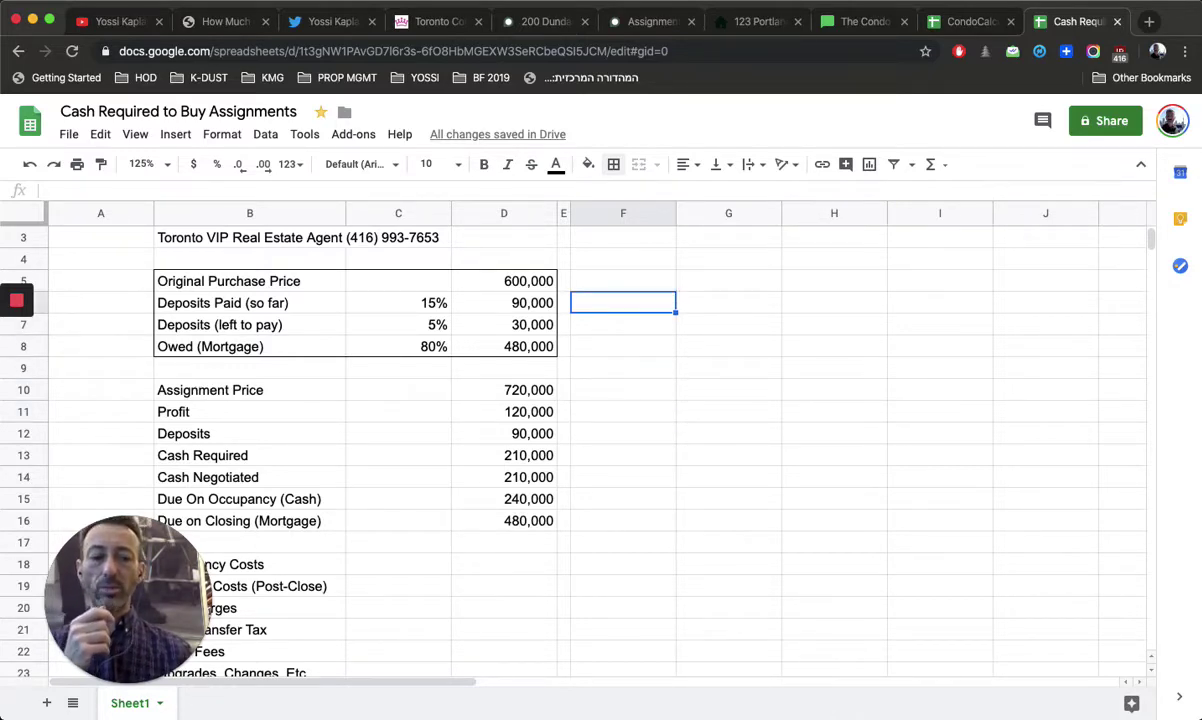
# Reference the two deposit amounts in column F, with =D6 in F6 and =D7 in F7
pyautogui.write('=')
pyautogui.click(505, 305)
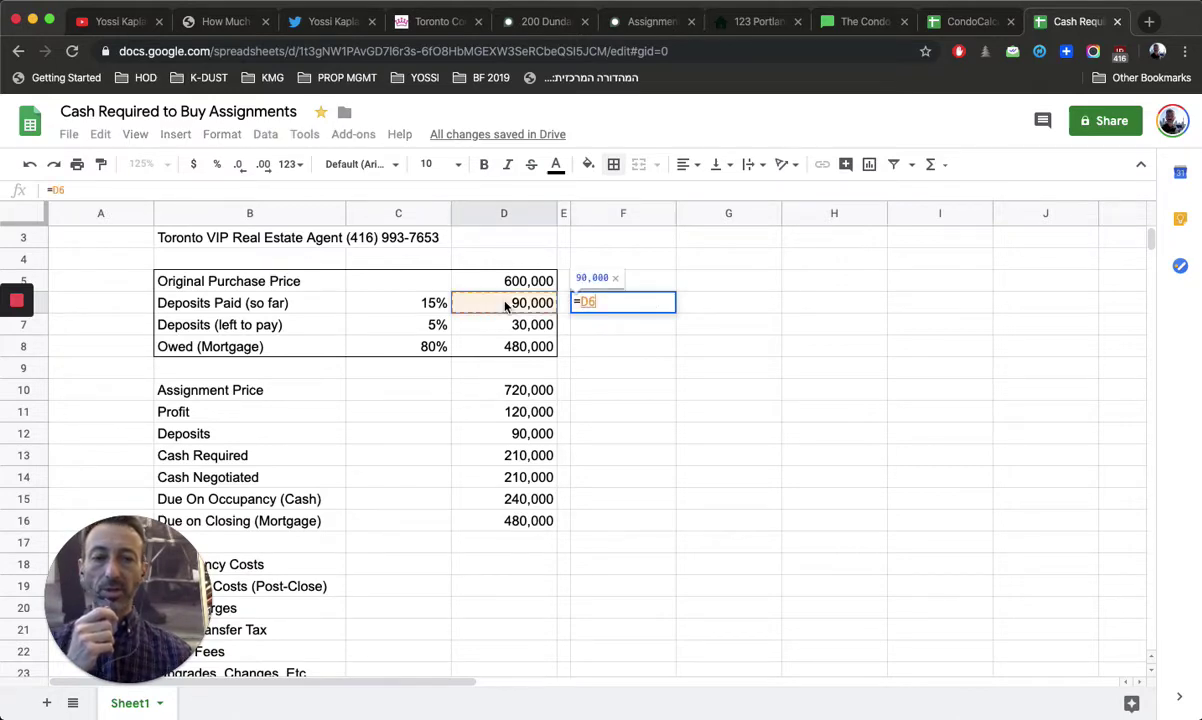
pyautogui.press('Return')
pyautogui.write('=')
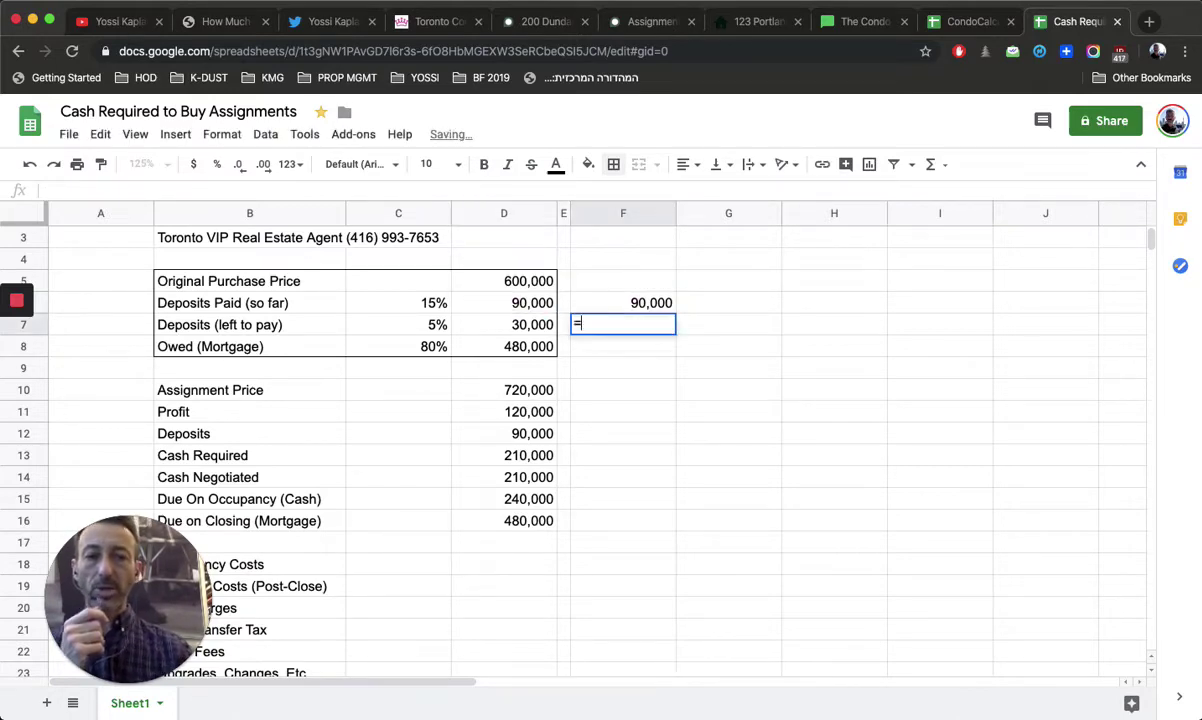
pyautogui.click(521, 326)
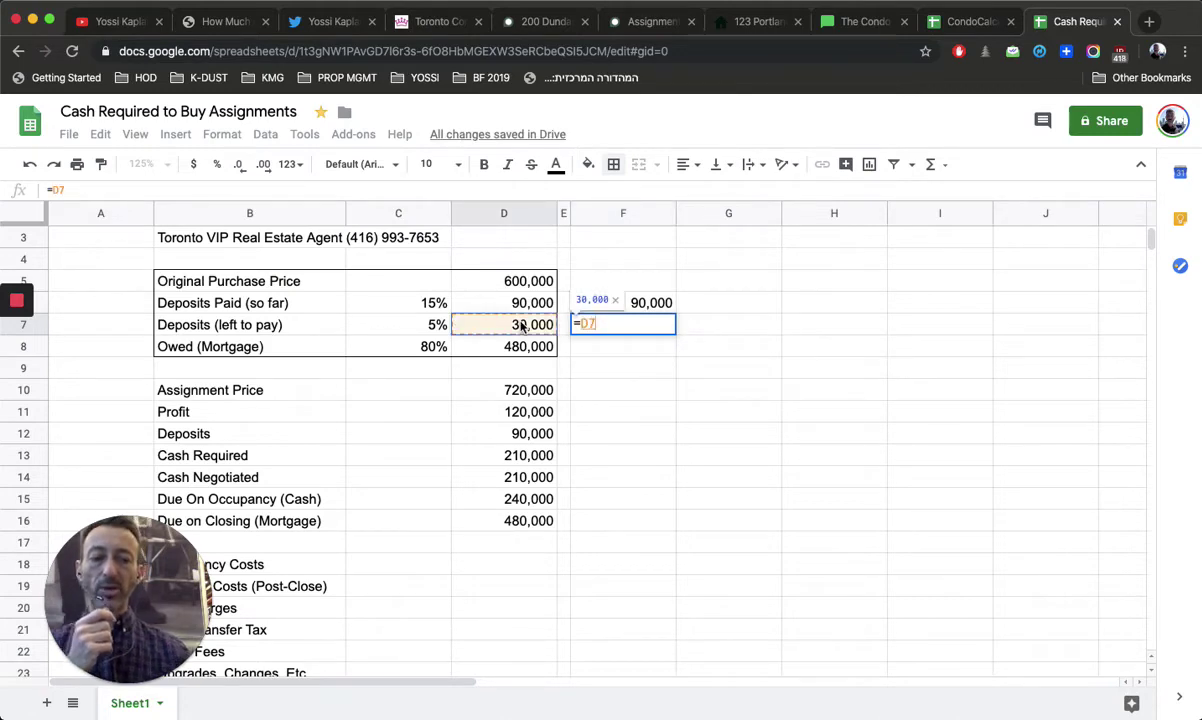
pyautogui.press('Return')
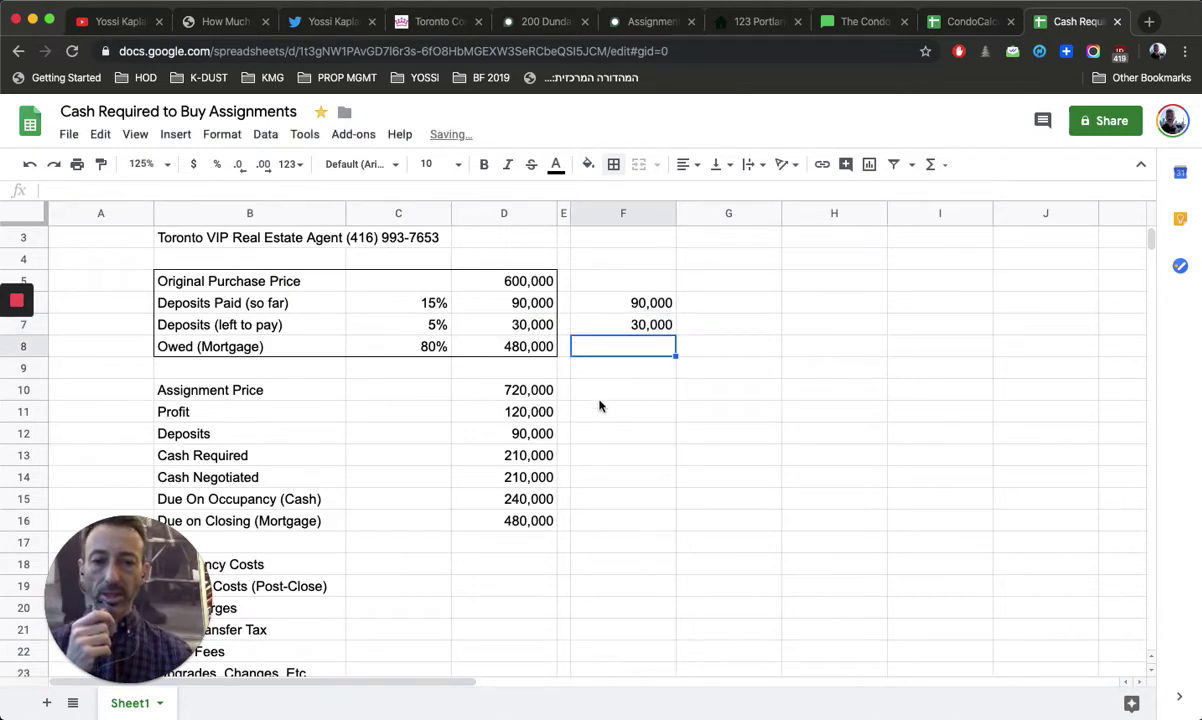
# Enter 35,000 in F11 on the Profit row as a partial profit payment
pyautogui.click(640, 394)
pyautogui.click(645, 407)
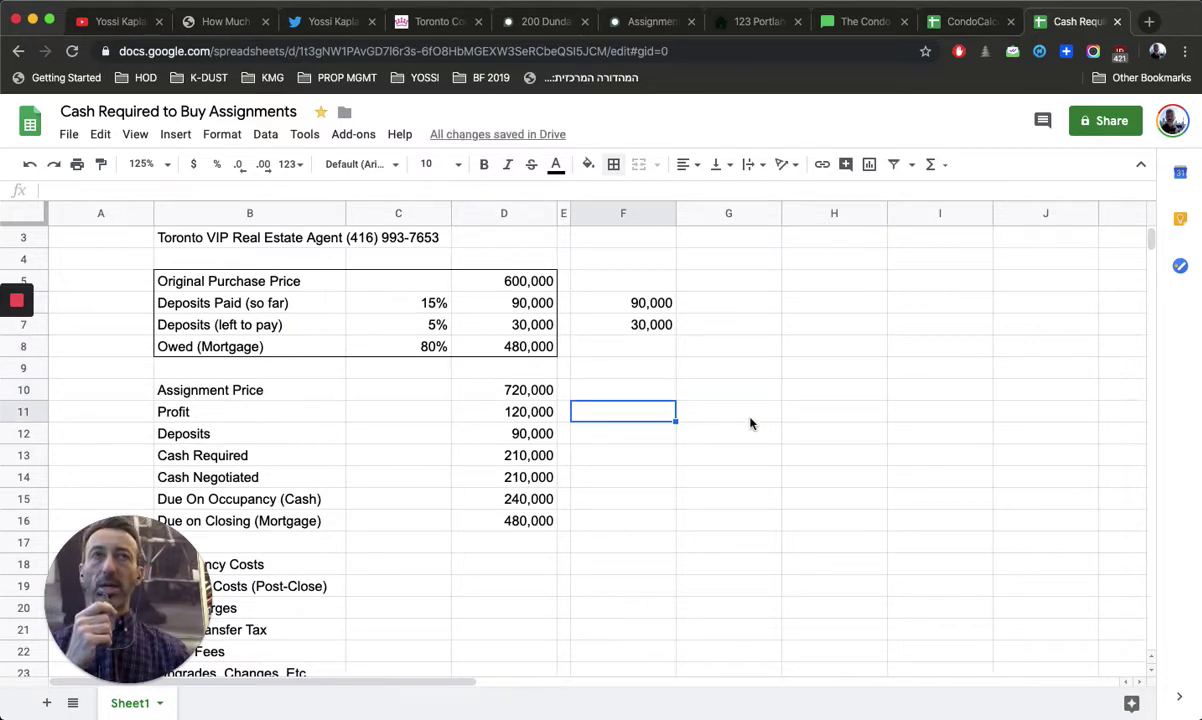
pyautogui.write('35,000')
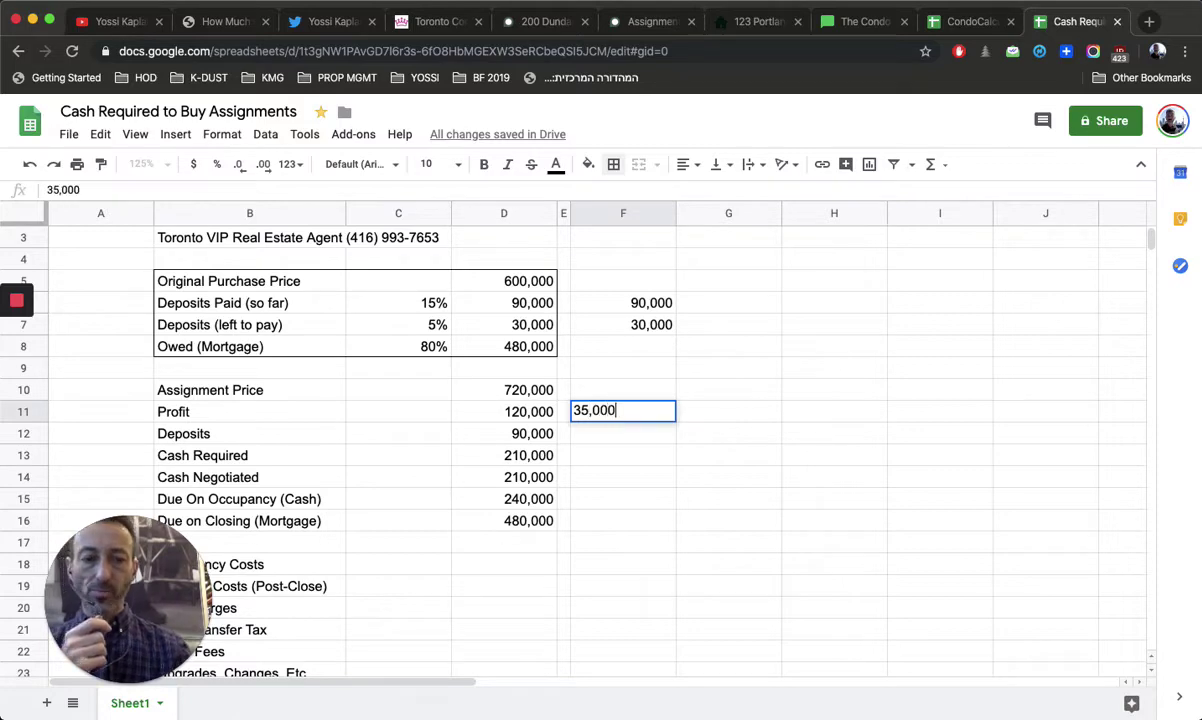
pyautogui.press('Return')
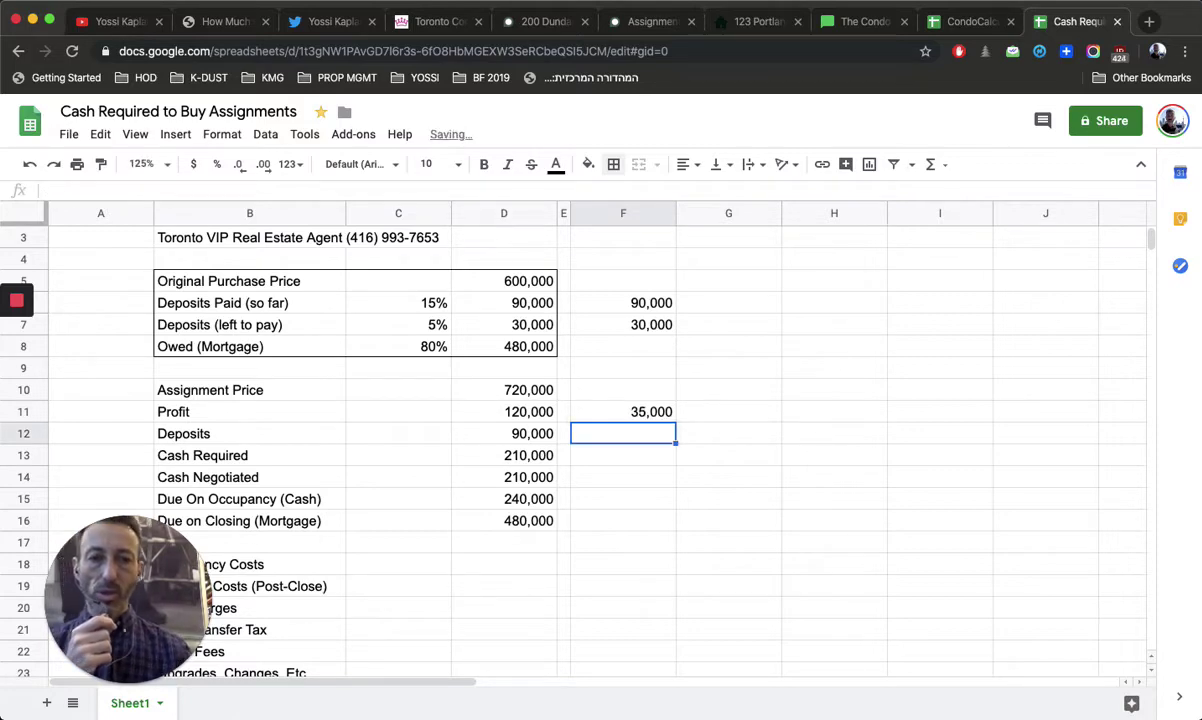
# Total the deposits and partial profit in F17 with the formula =sum(F6:F11)
pyautogui.press('Down')
pyautogui.press('Down')
pyautogui.press('Down')
pyautogui.press('Down')
pyautogui.press('Down')
pyautogui.write('=sum(')
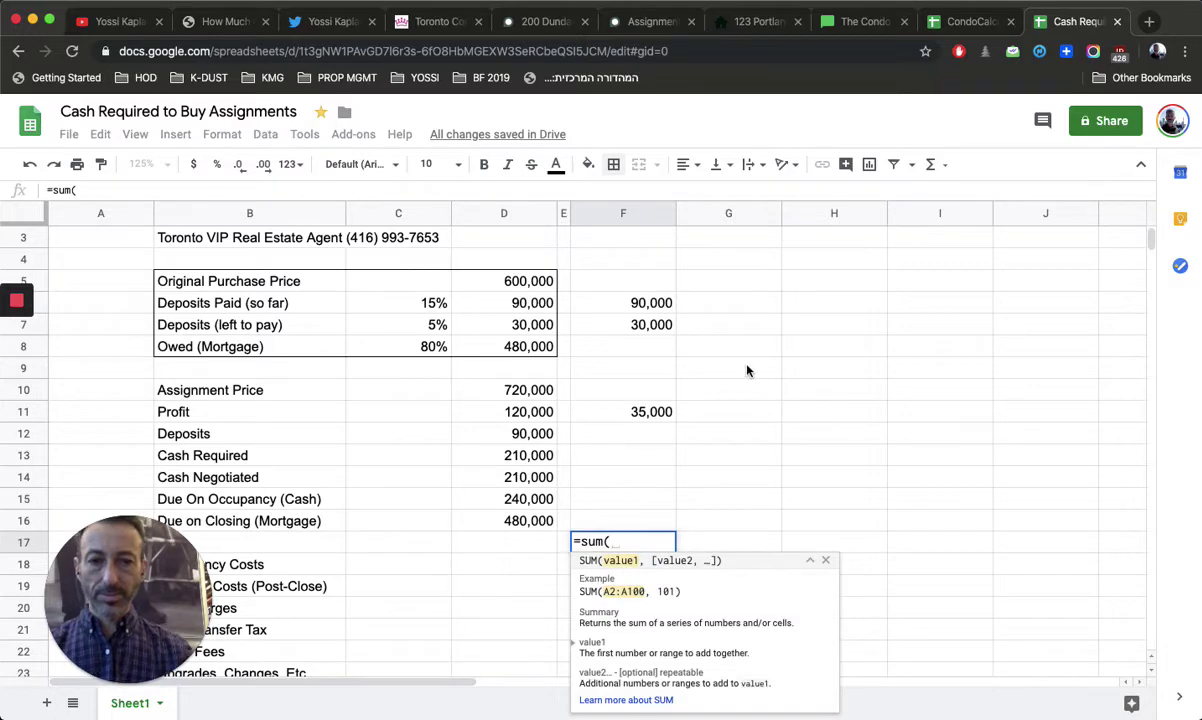
pyautogui.moveTo(657, 303); pyautogui.dragTo(658, 417)
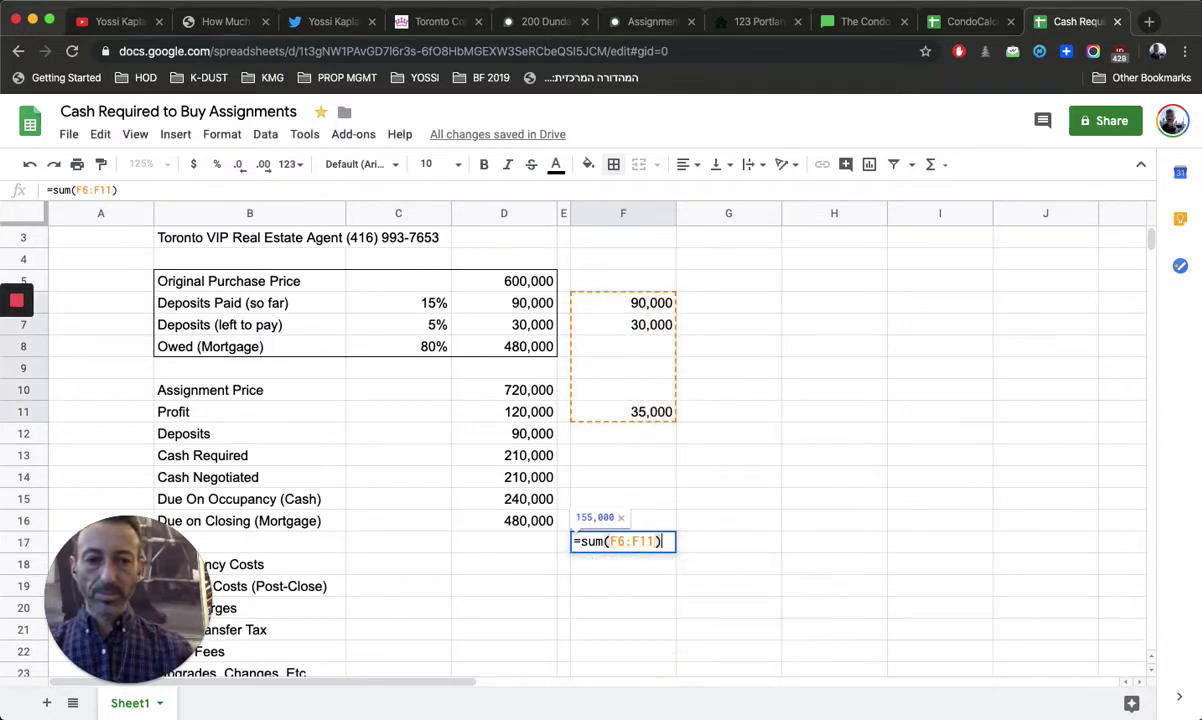
pyautogui.press('Return')
pyautogui.click(668, 544)
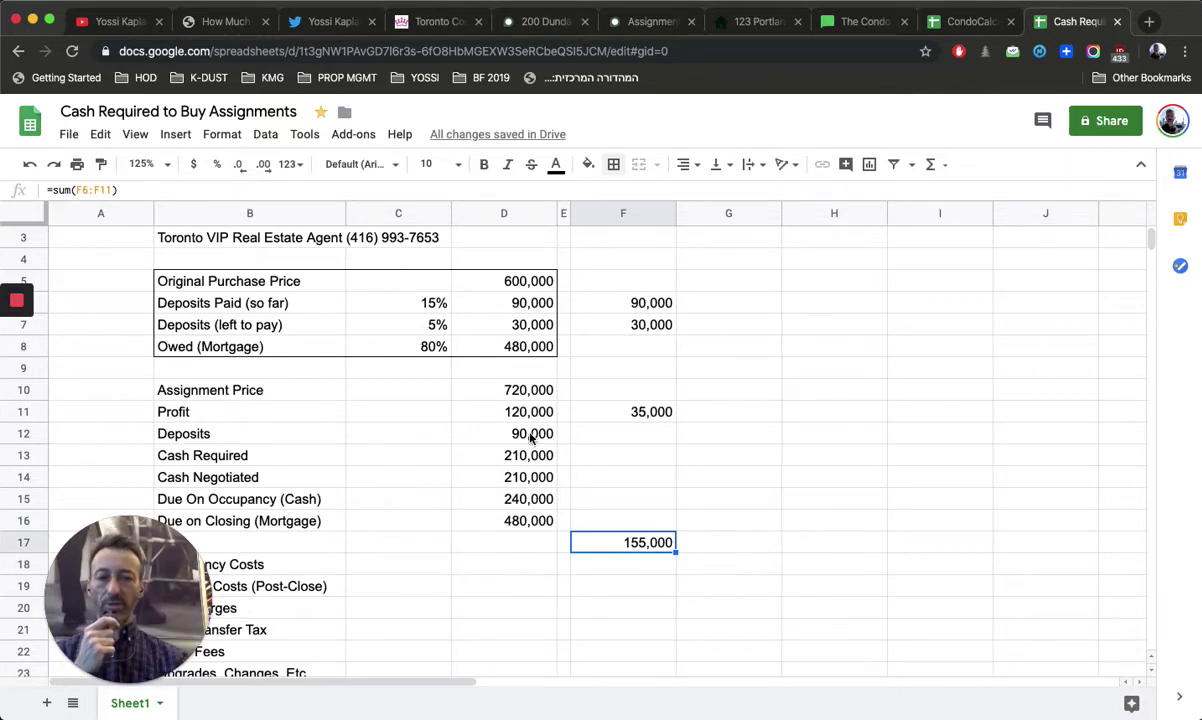
# Calculate the remaining profit in G11 by subtracting the partial amount, using =D11-F11
pyautogui.click(745, 415)
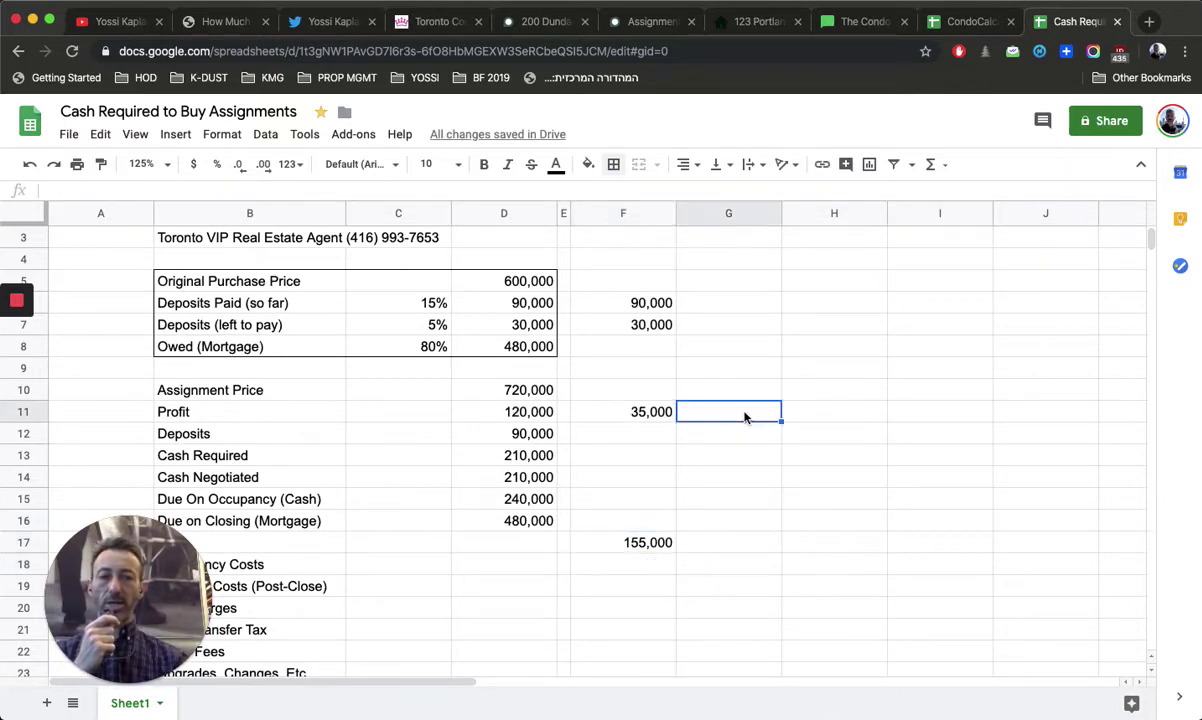
pyautogui.write('=')
pyautogui.click(540, 412)
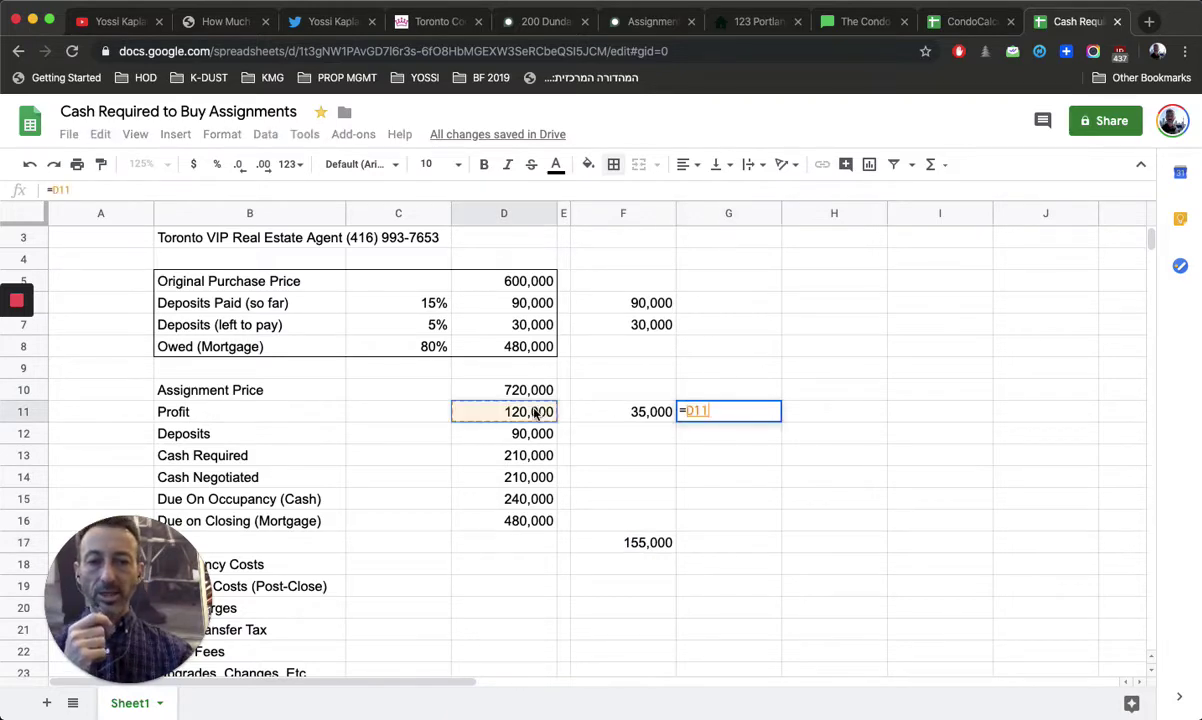
pyautogui.write('-')
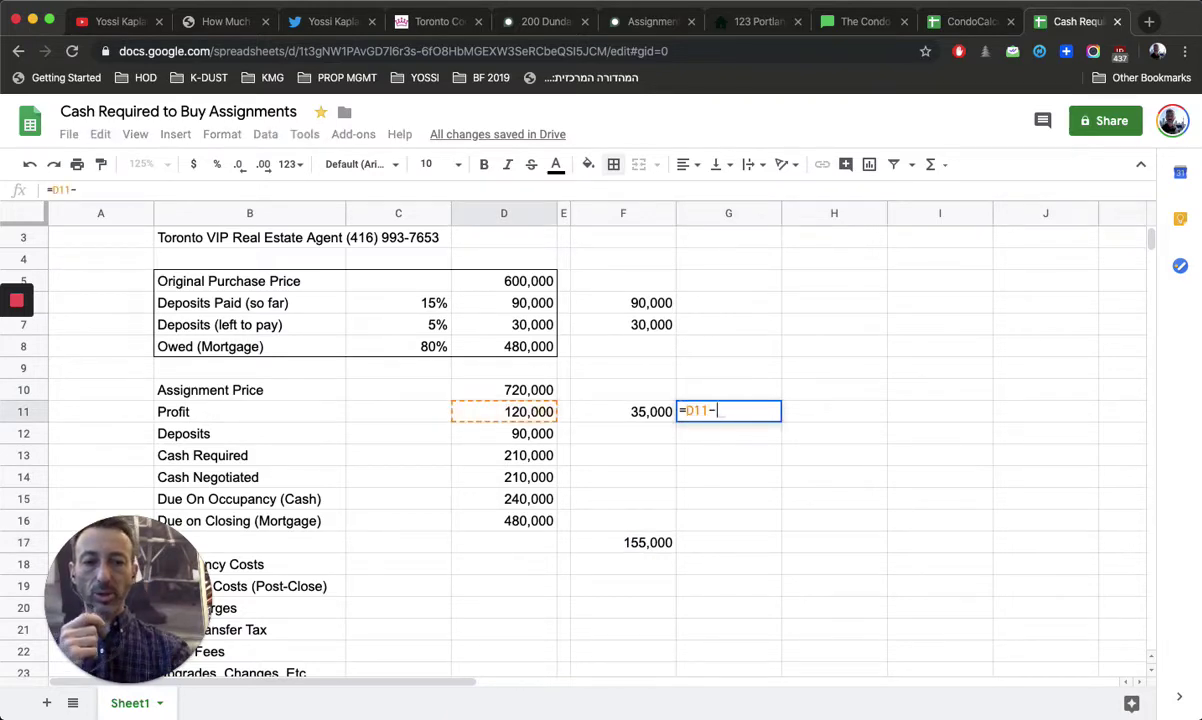
pyautogui.click(625, 411)
pyautogui.press('Return')
pyautogui.click(703, 417)
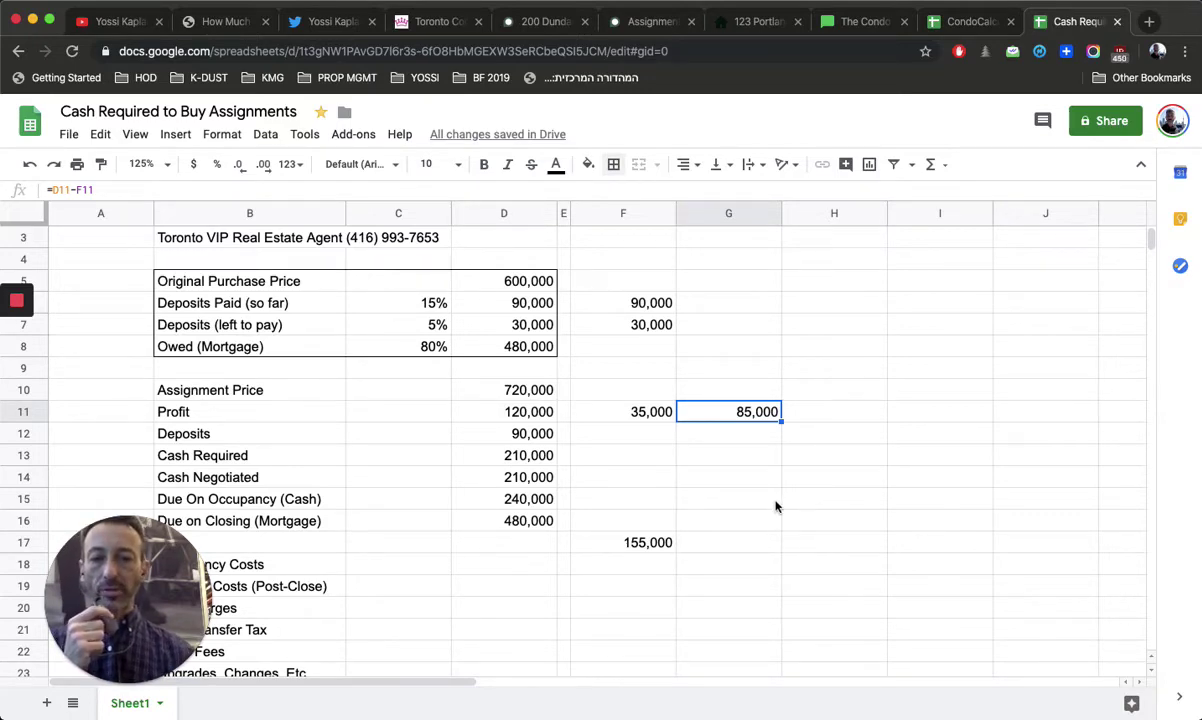
# Add the remaining profit to the mortgage due on closing in G16 with =D16+G11
pyautogui.click(731, 521)
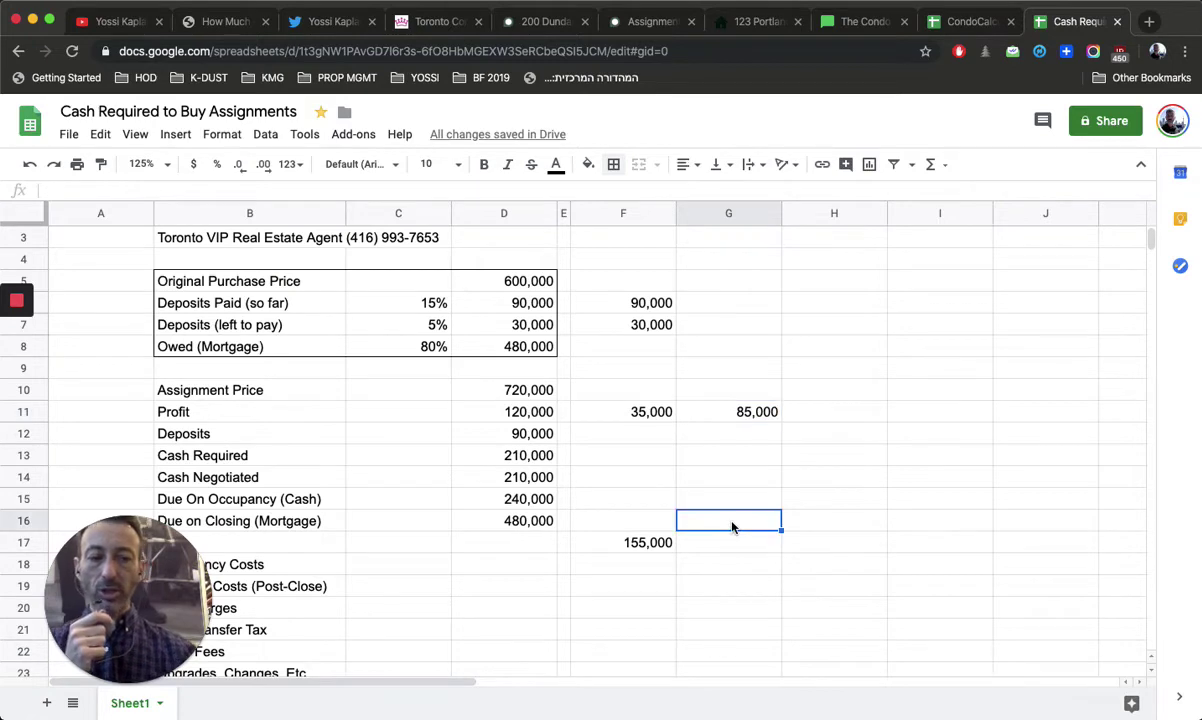
pyautogui.write('=')
pyautogui.click(536, 521)
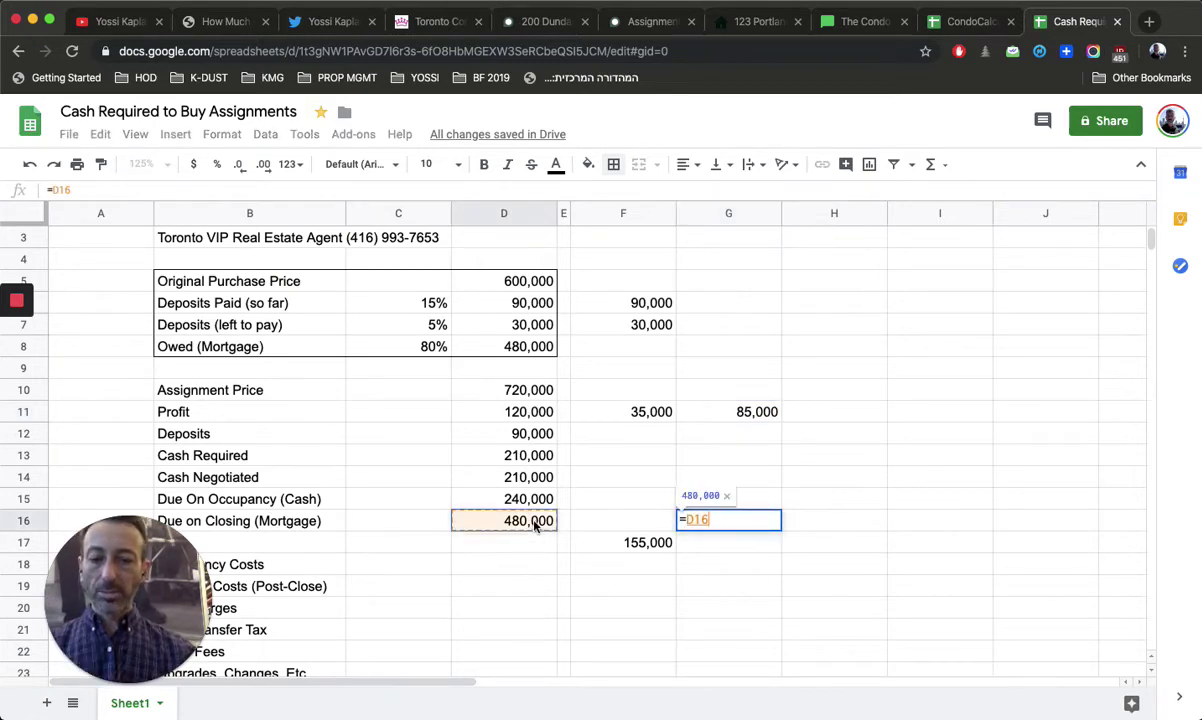
pyautogui.write('+')
pyautogui.click(730, 410)
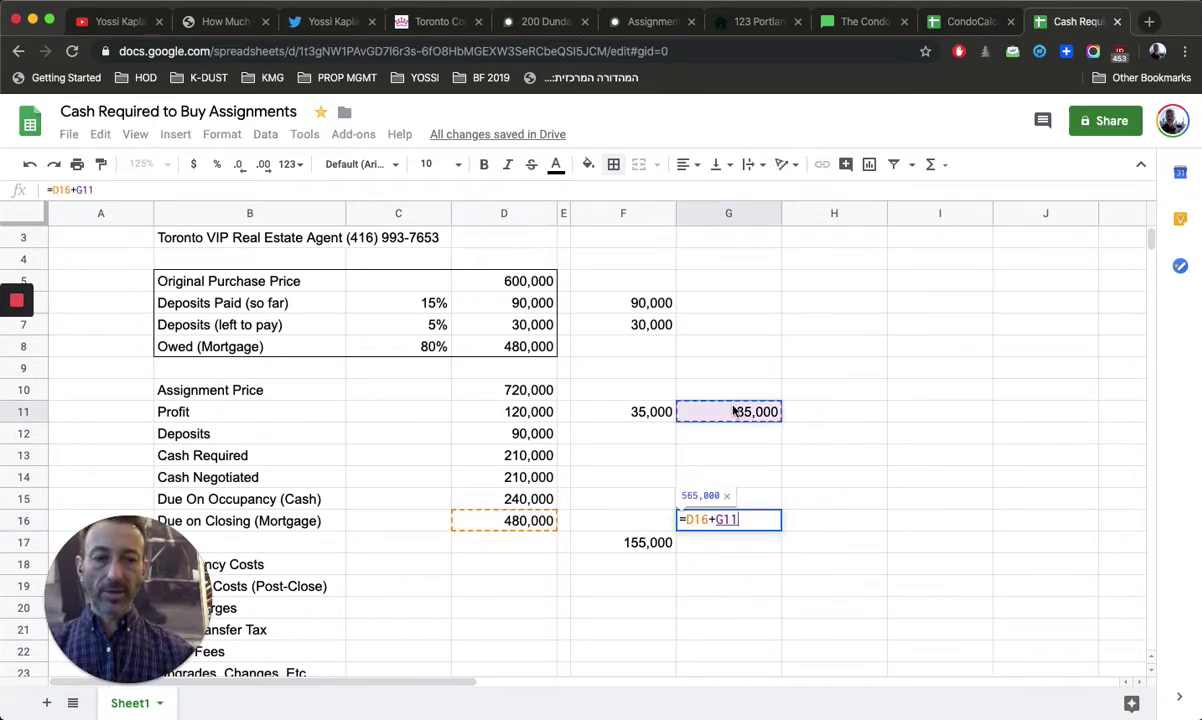
pyautogui.press('Return')
pyautogui.press('Up')
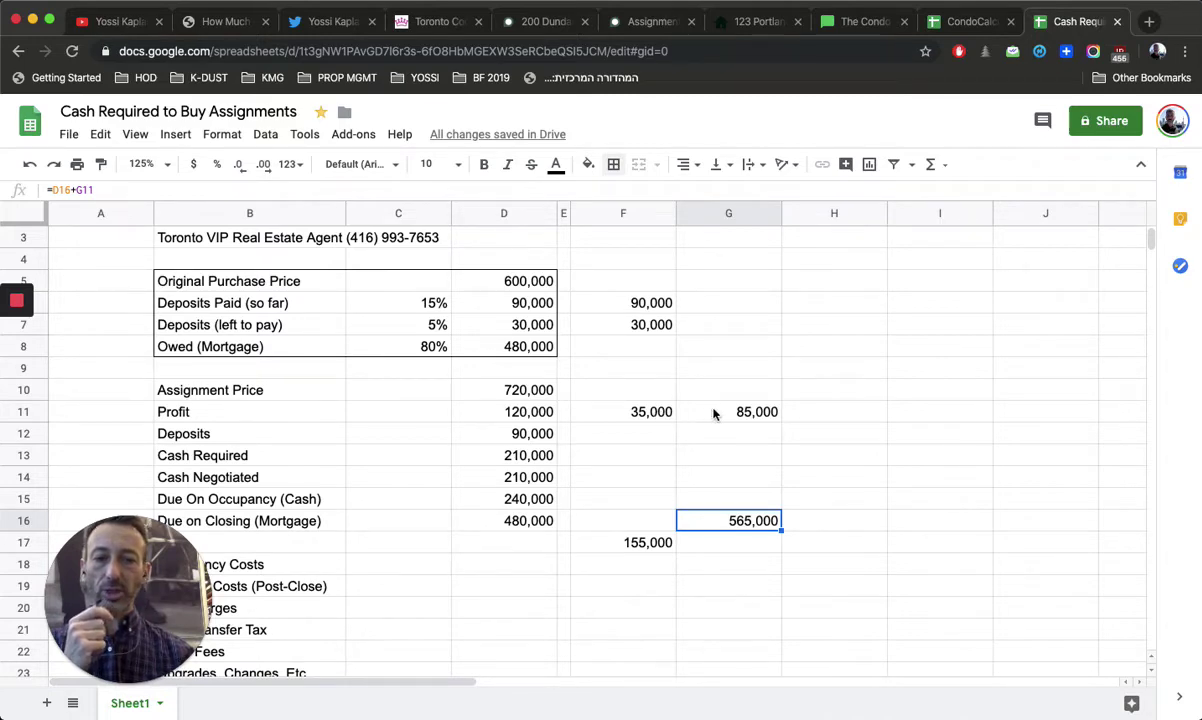
# Move the column F total from F17 to F13 so it lines up with the Cash Required row
pyautogui.click(535, 456)
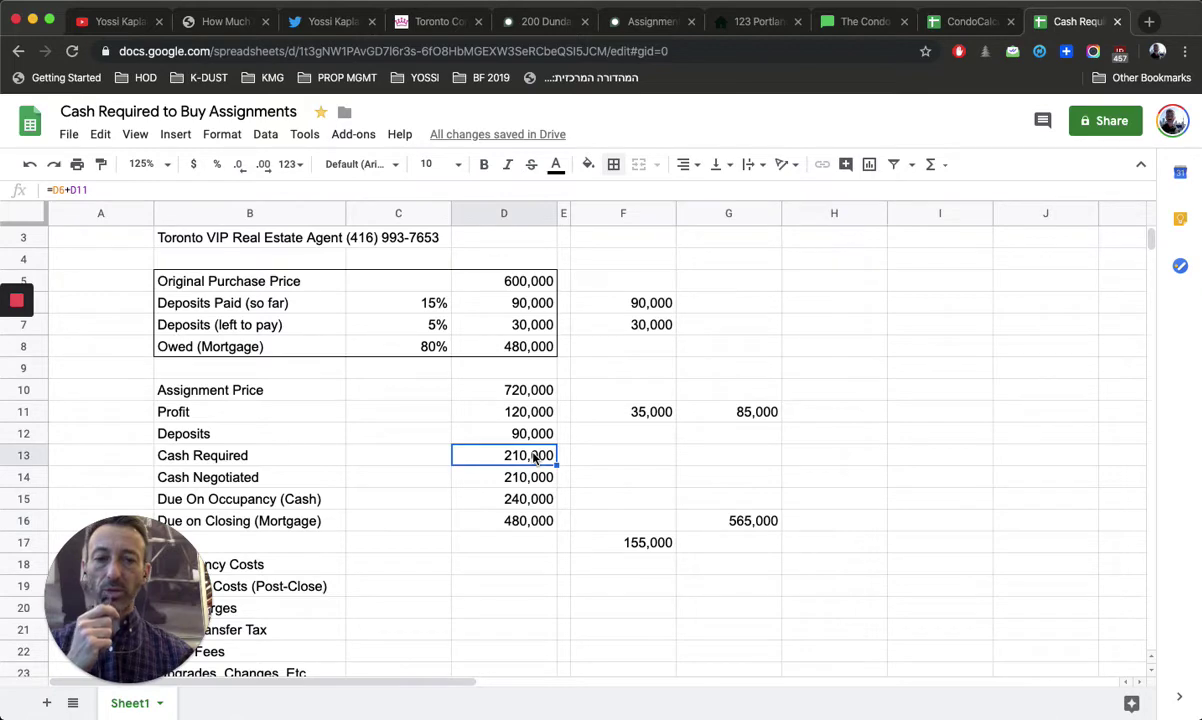
pyautogui.click(631, 546)
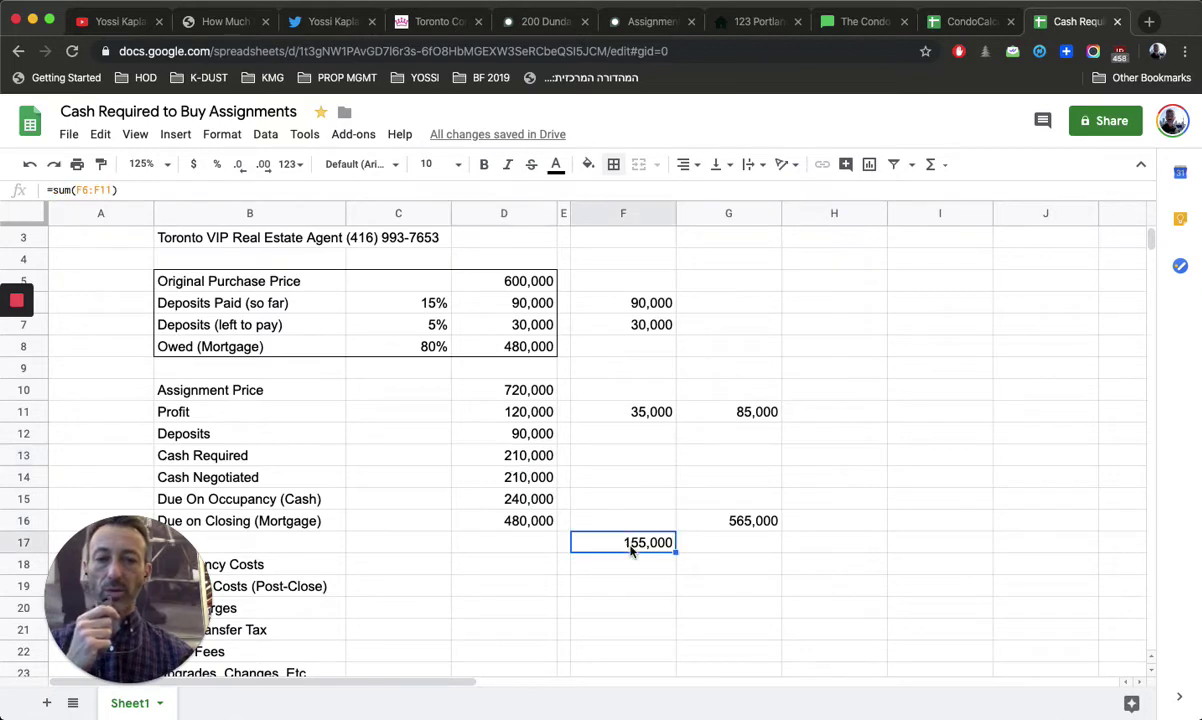
pyautogui.moveTo(662, 533); pyautogui.dragTo(661, 447)
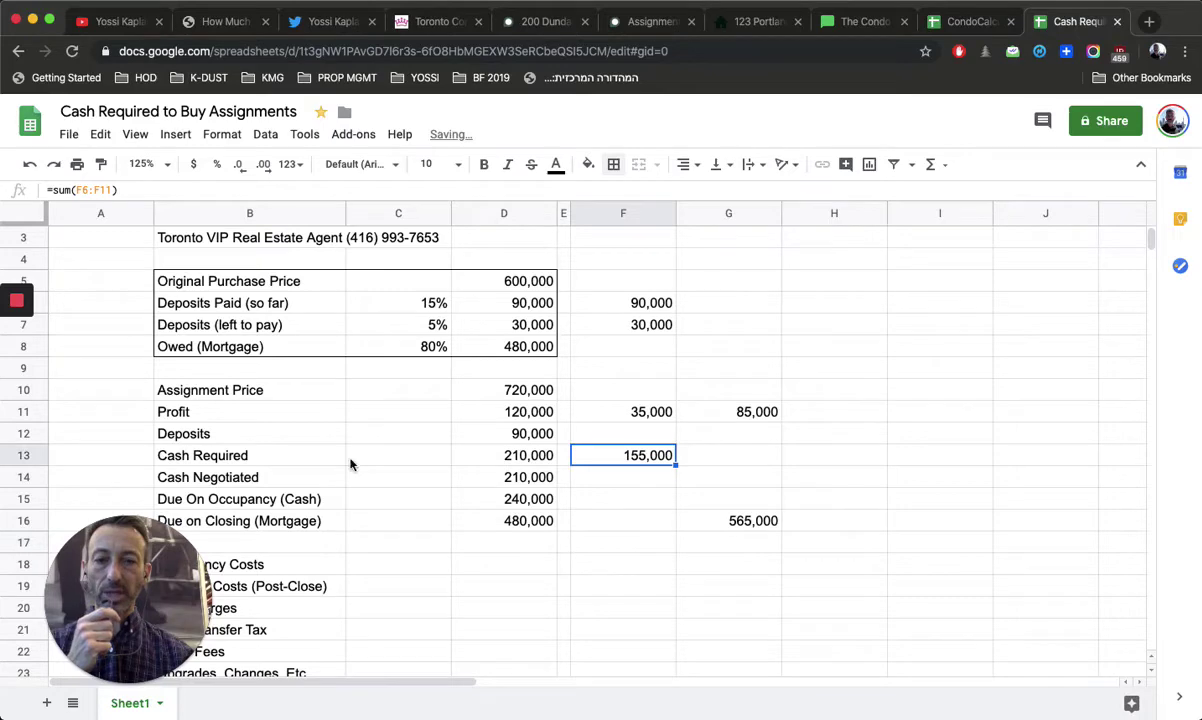
pyautogui.click(757, 527)
pyautogui.click(502, 521)
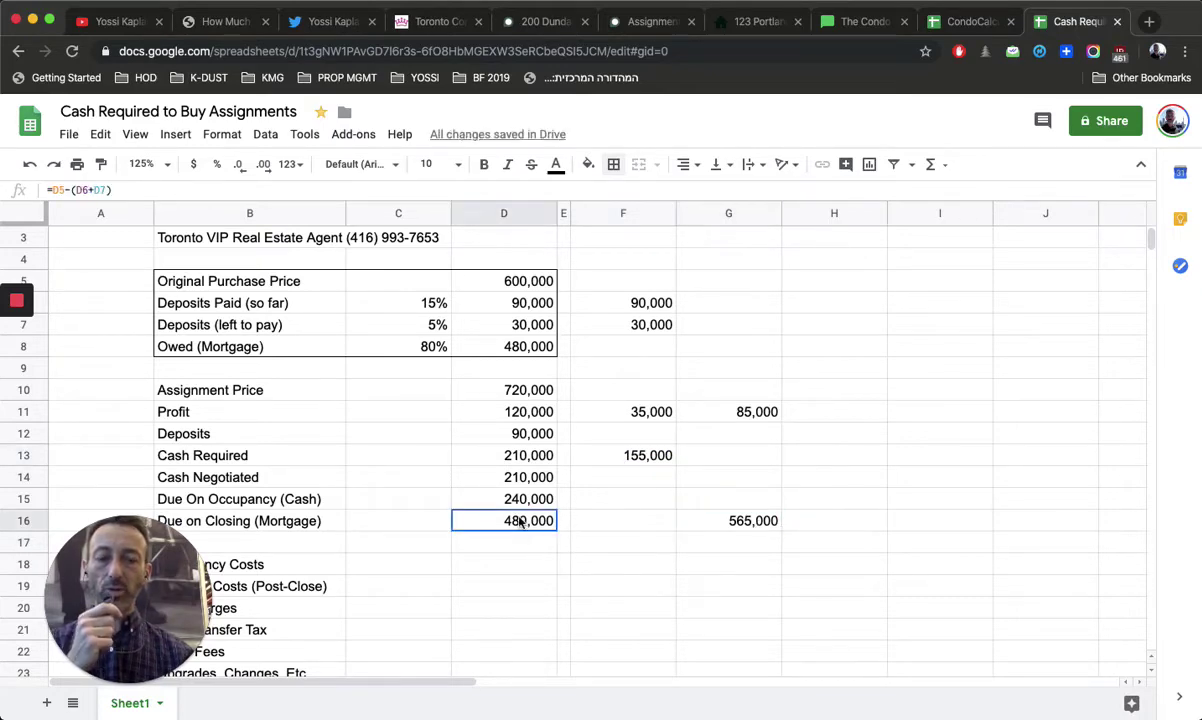
pyautogui.click(750, 522)
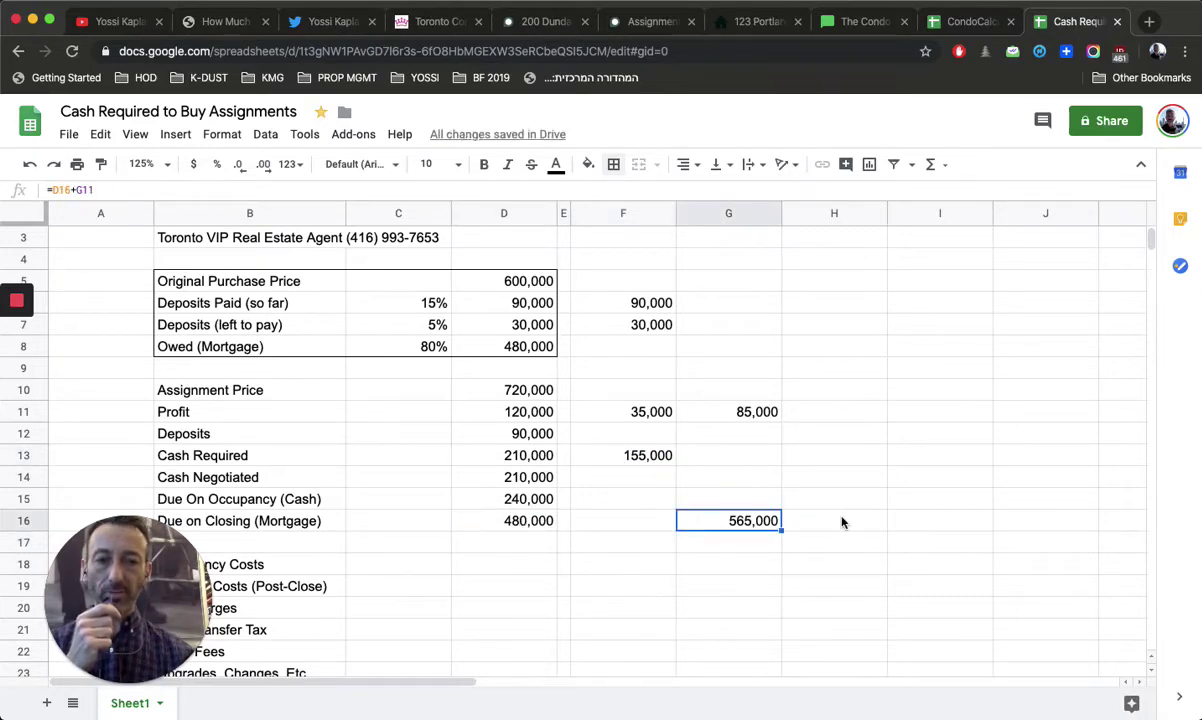
# Label the alternative scenario by entering the heading "Pay on Registration" in cell F4
pyautogui.click(652, 266)
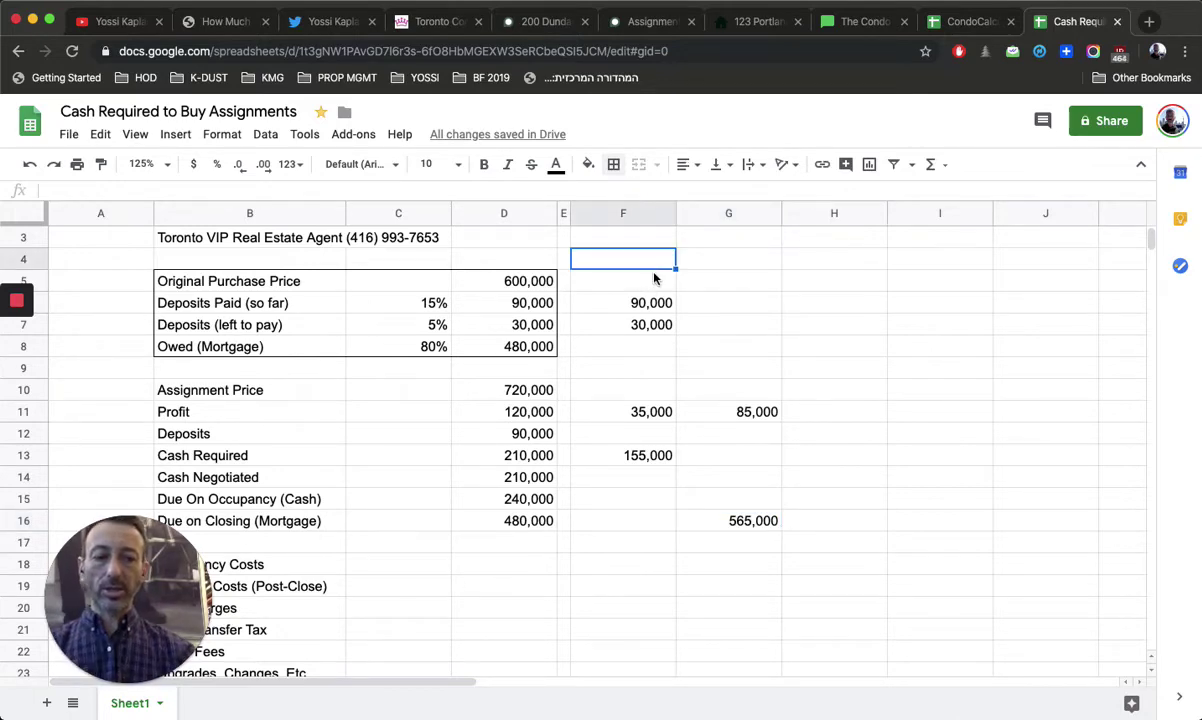
pyautogui.write('Pa')
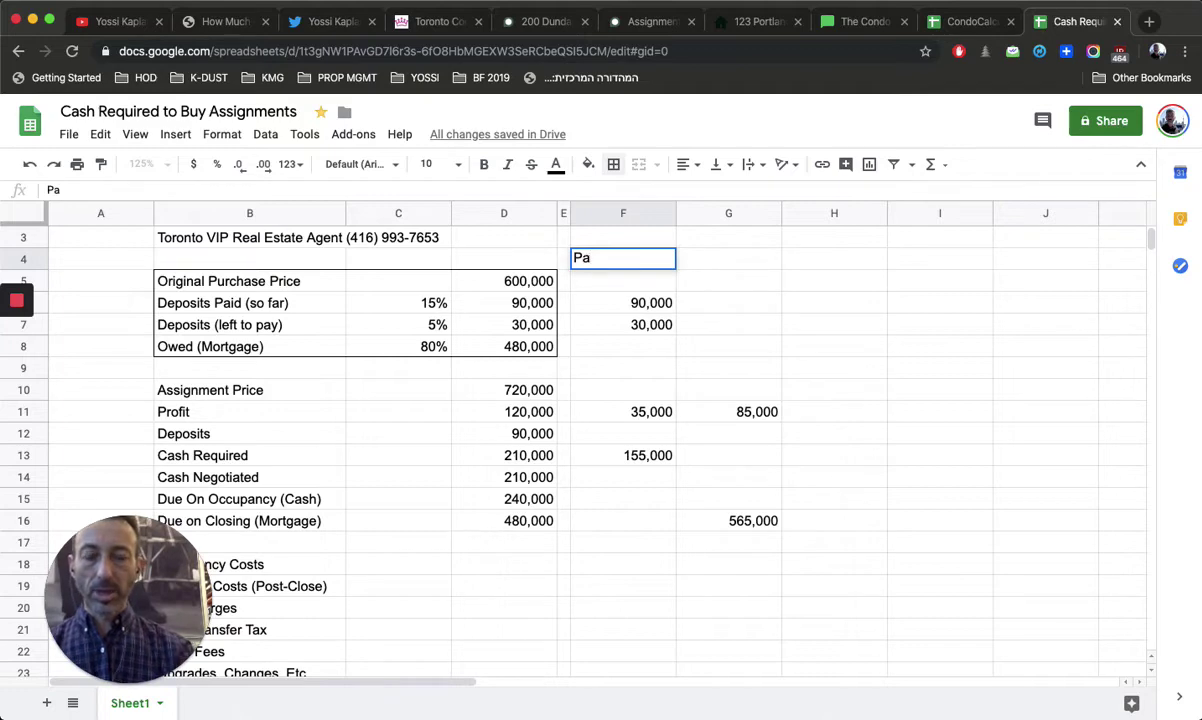
pyautogui.press('BackSpace')
pyautogui.press('BackSpace')
pyautogui.write('Pay on')
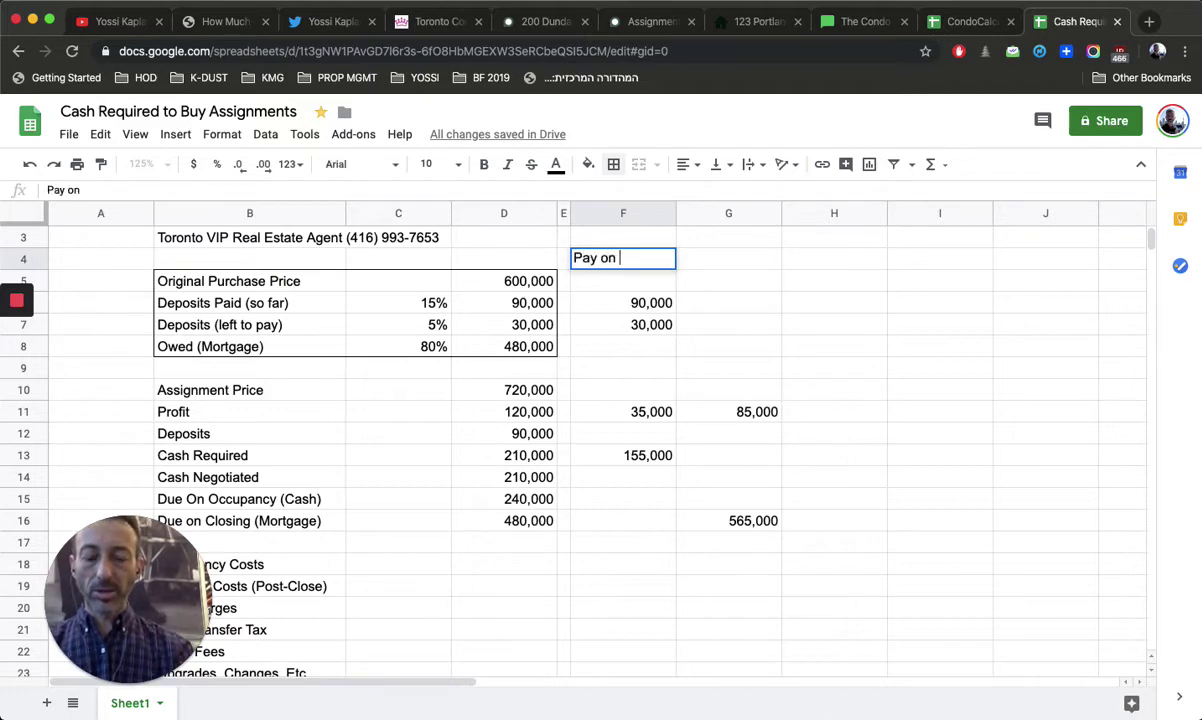
pyautogui.write(' Registration')
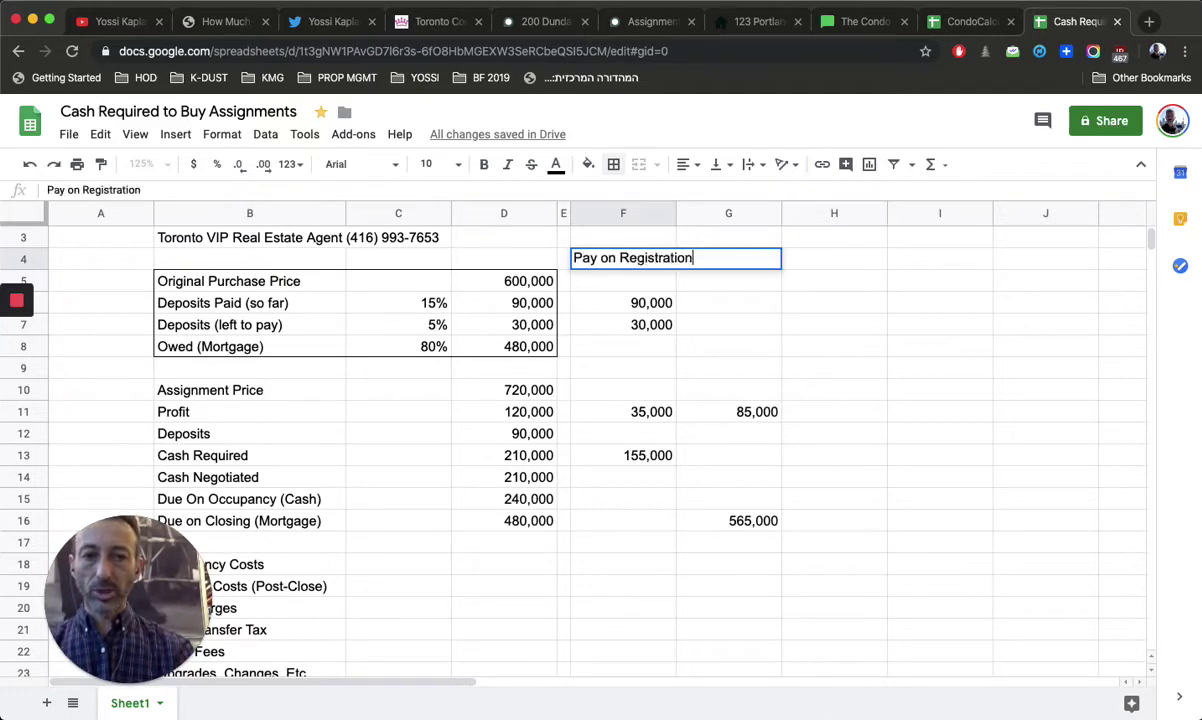
pyautogui.press('Return')
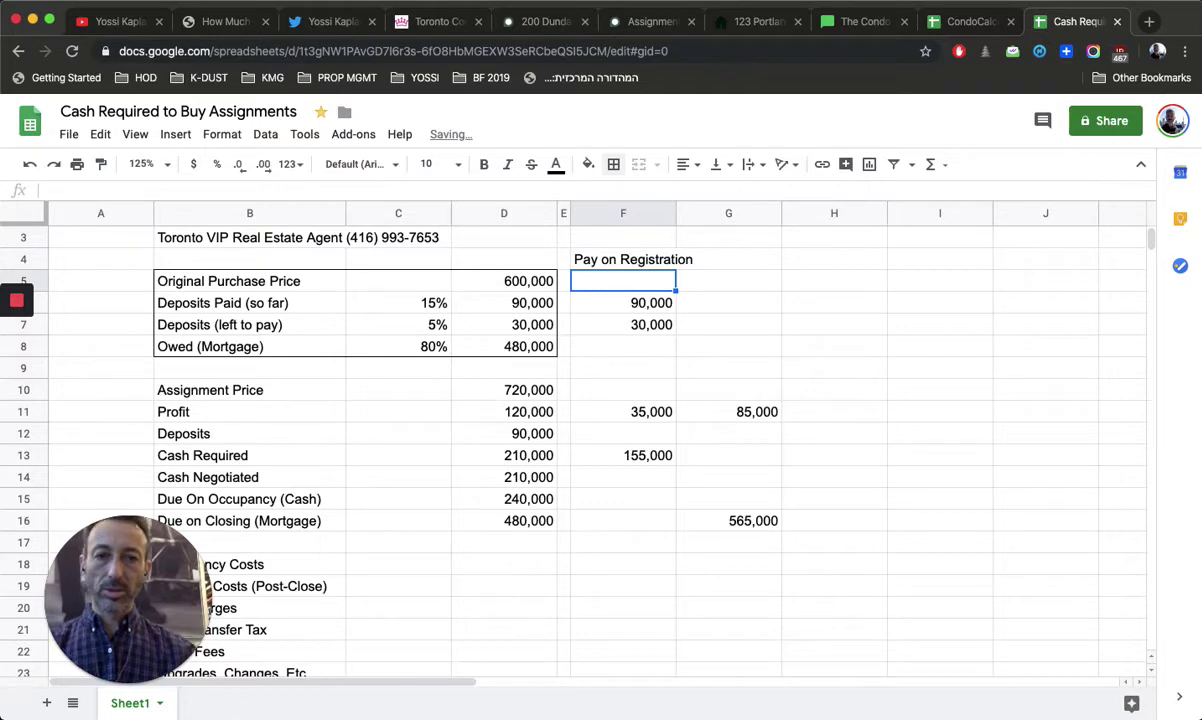
# Add an outer border around the alternative scenario range F4:G16
pyautogui.click(740, 260)
pyautogui.moveTo(637, 265); pyautogui.dragTo(746, 521)
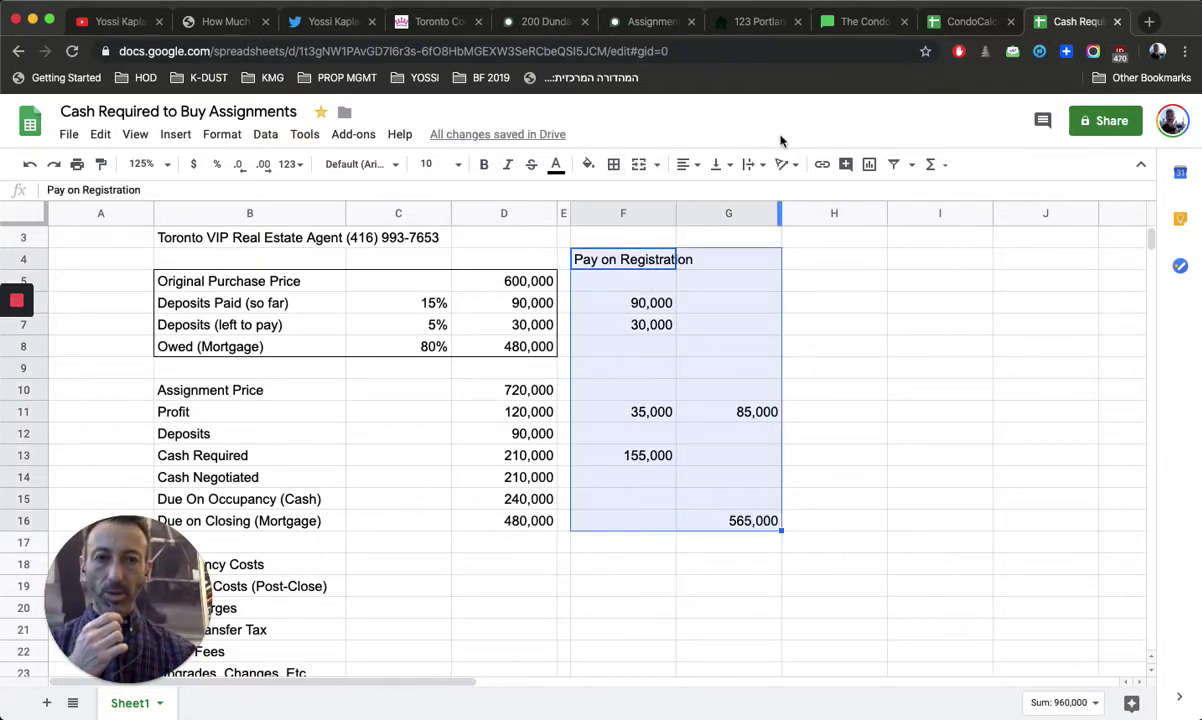
pyautogui.click(613, 164)
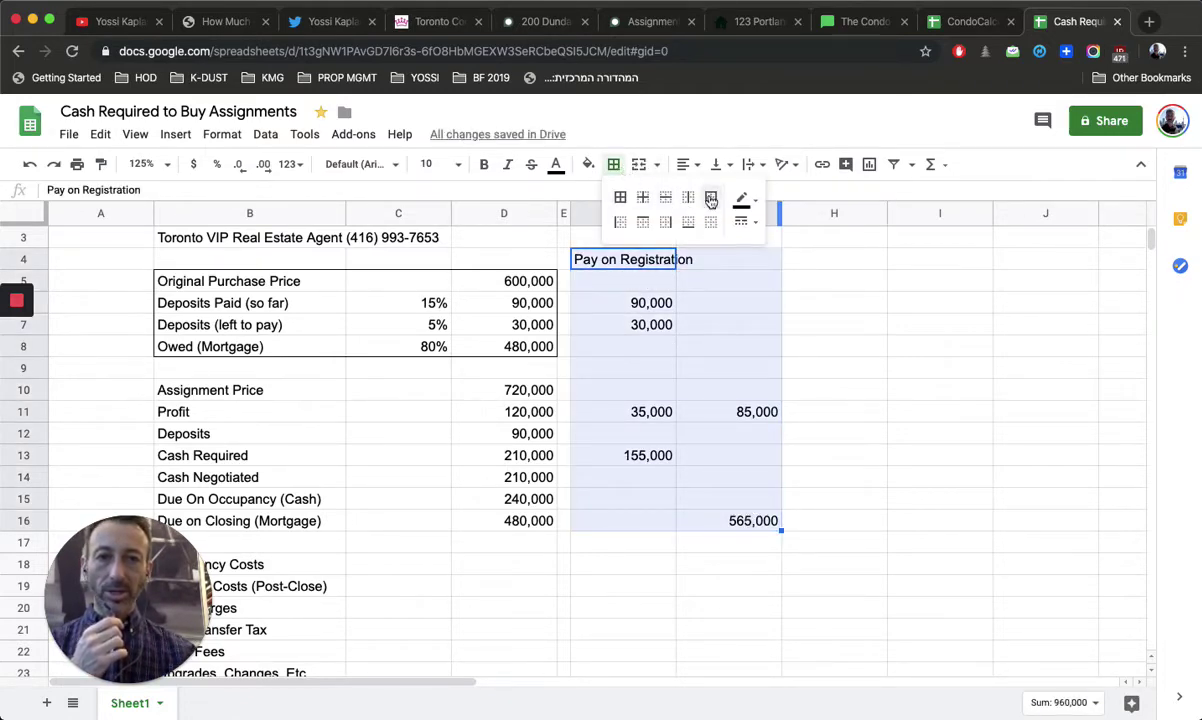
pyautogui.click(711, 197)
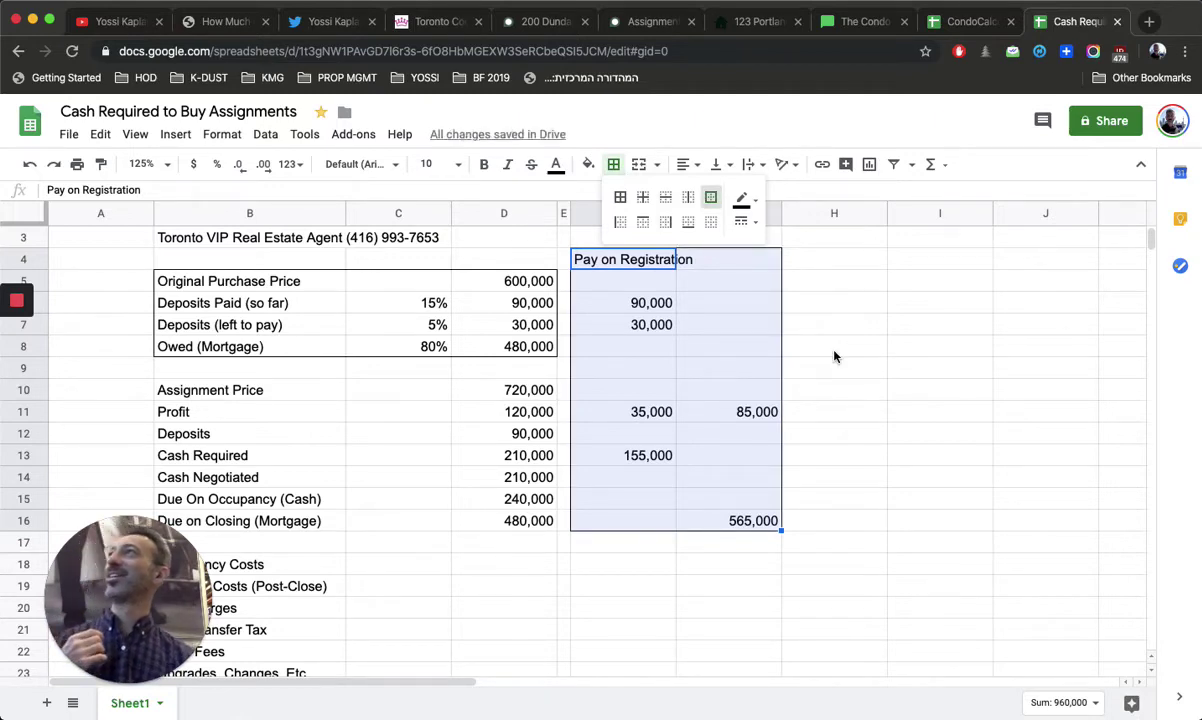
pyautogui.click(845, 268)
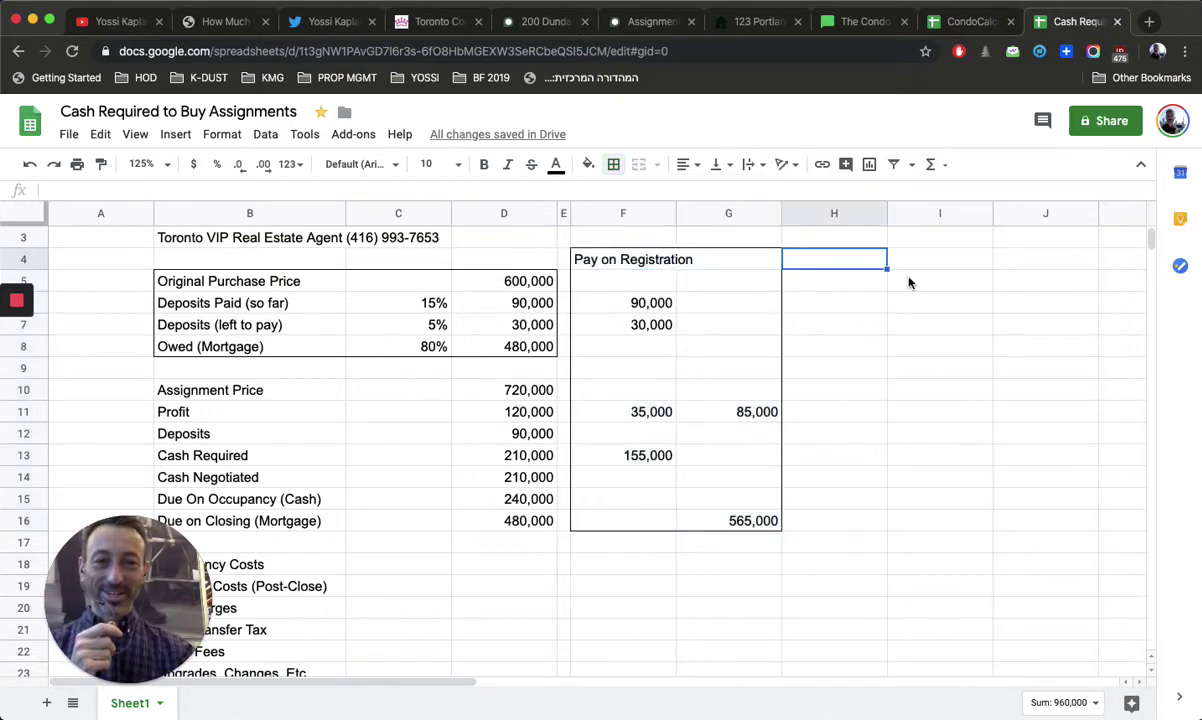
# Review the deposits paid, the deposits left to pay and the full profit in column D against the alternative scenario
pyautogui.click(920, 279)
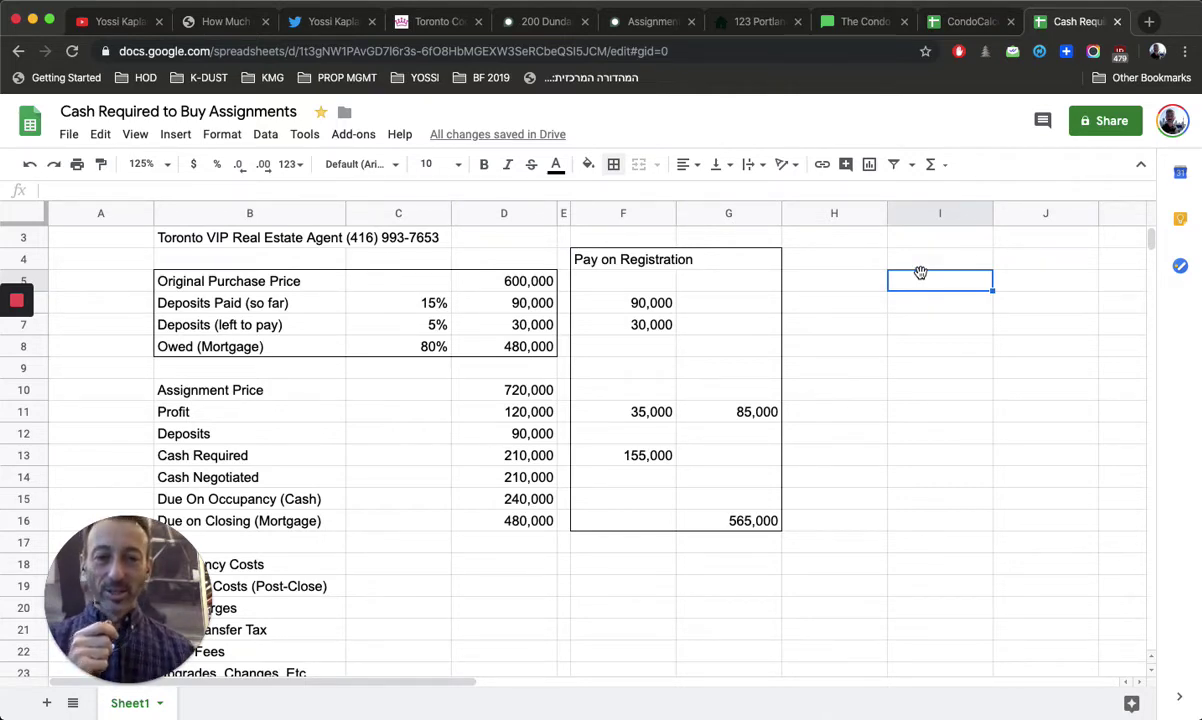
pyautogui.click(828, 310)
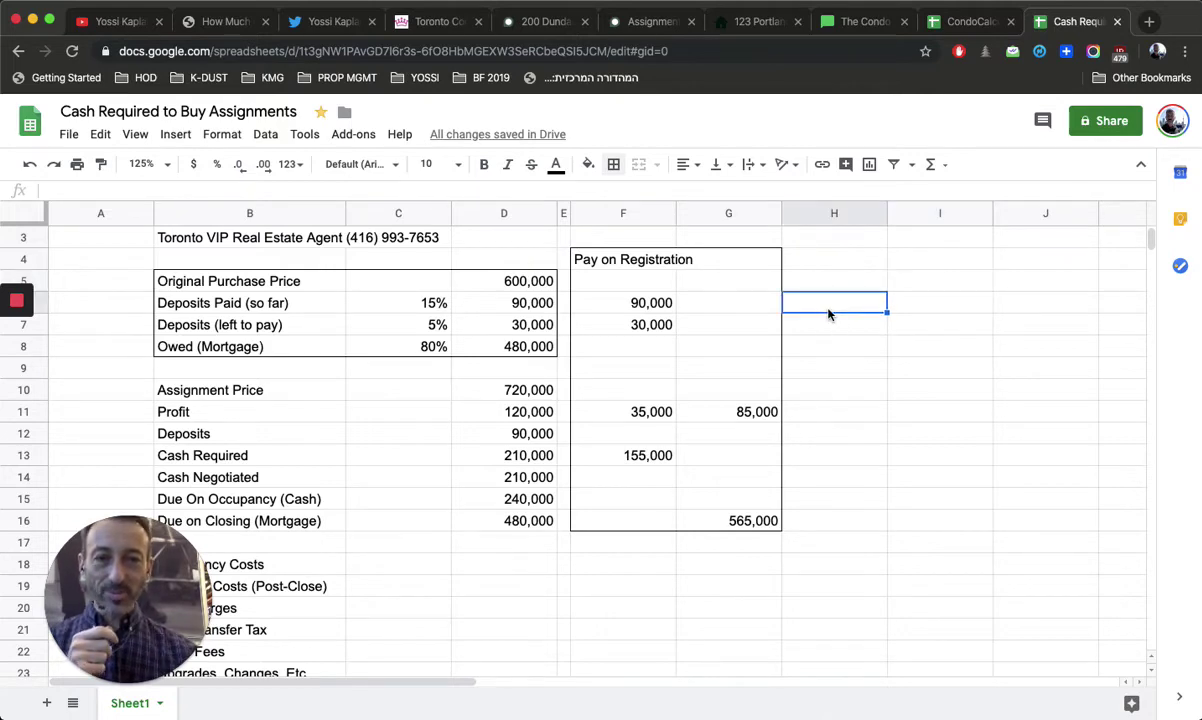
pyautogui.press('Left')
pyautogui.press('Left')
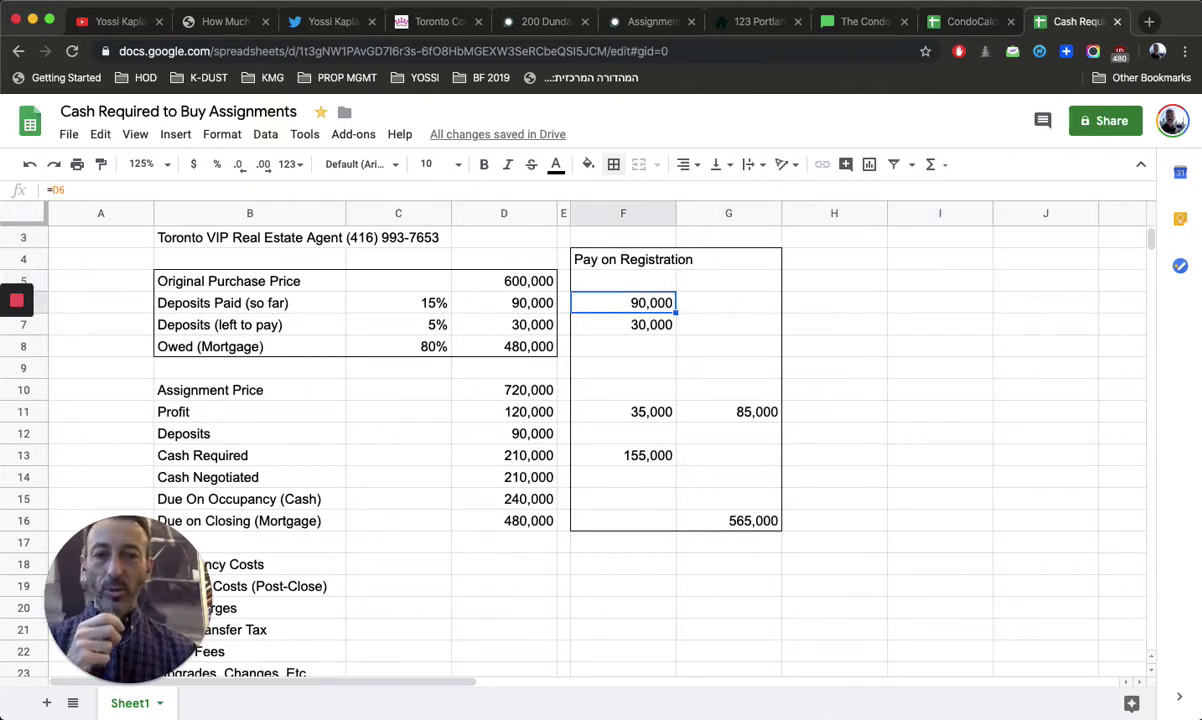
pyautogui.press('Left')
pyautogui.press('Left')
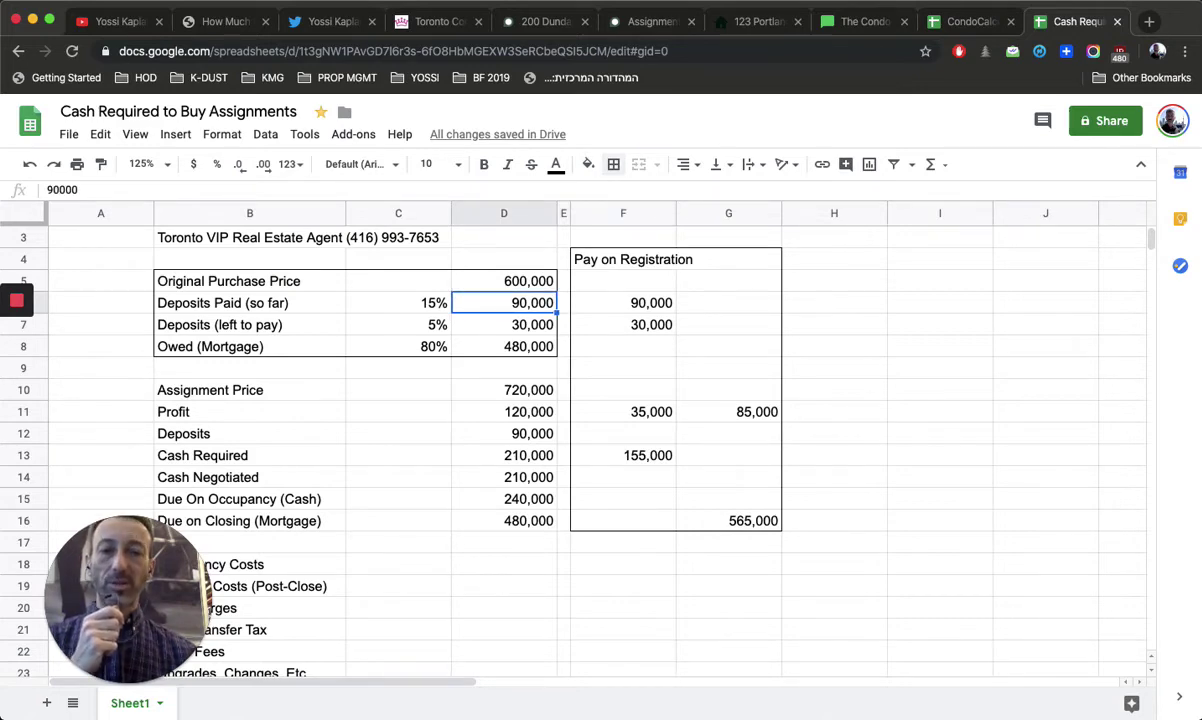
pyautogui.press('Down')
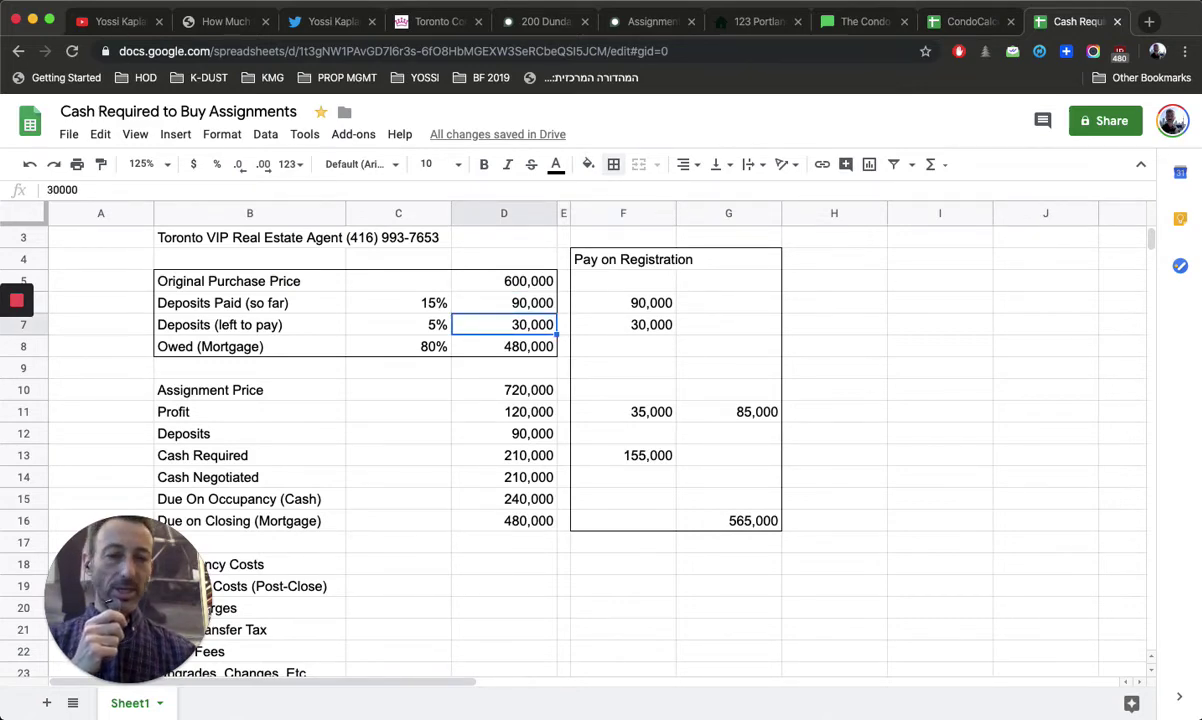
pyautogui.press('Down')
pyautogui.press('Down')
pyautogui.press('Down')
pyautogui.press('Down')
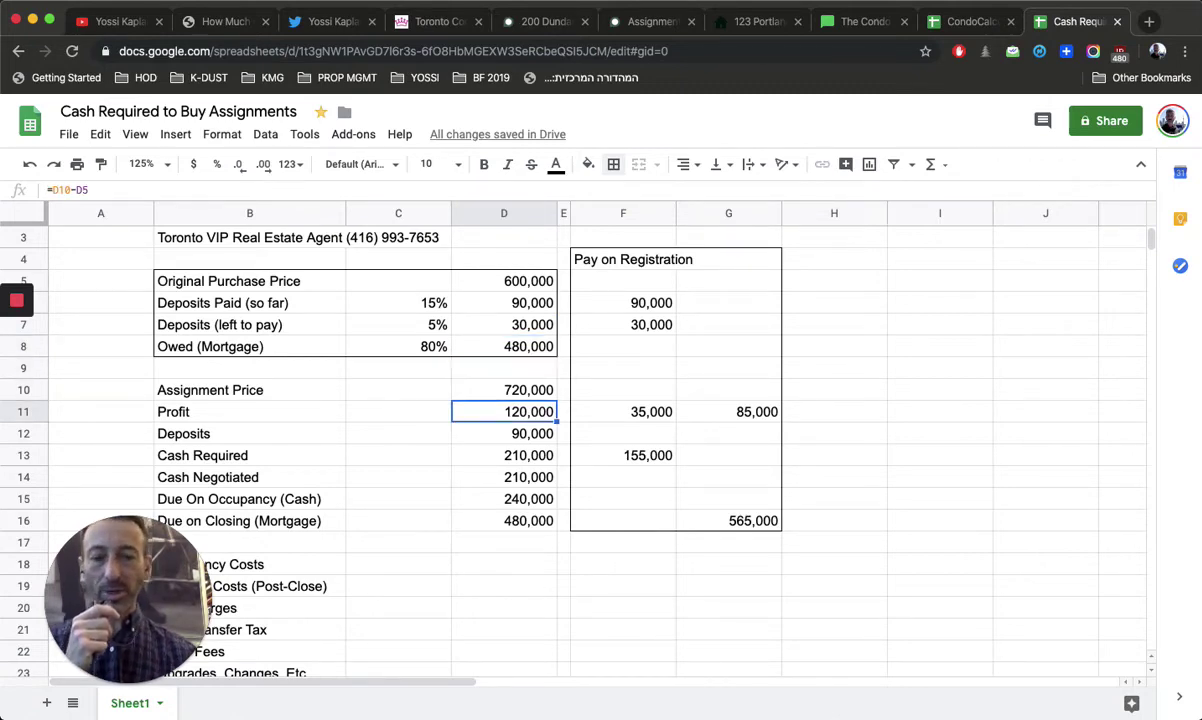
# Examine the alternative scenario's remaining profit, cash required and closing amount, comparing the latter with the original mortgage in D16
pyautogui.press('Right')
pyautogui.press('Right')
pyautogui.press('Right')
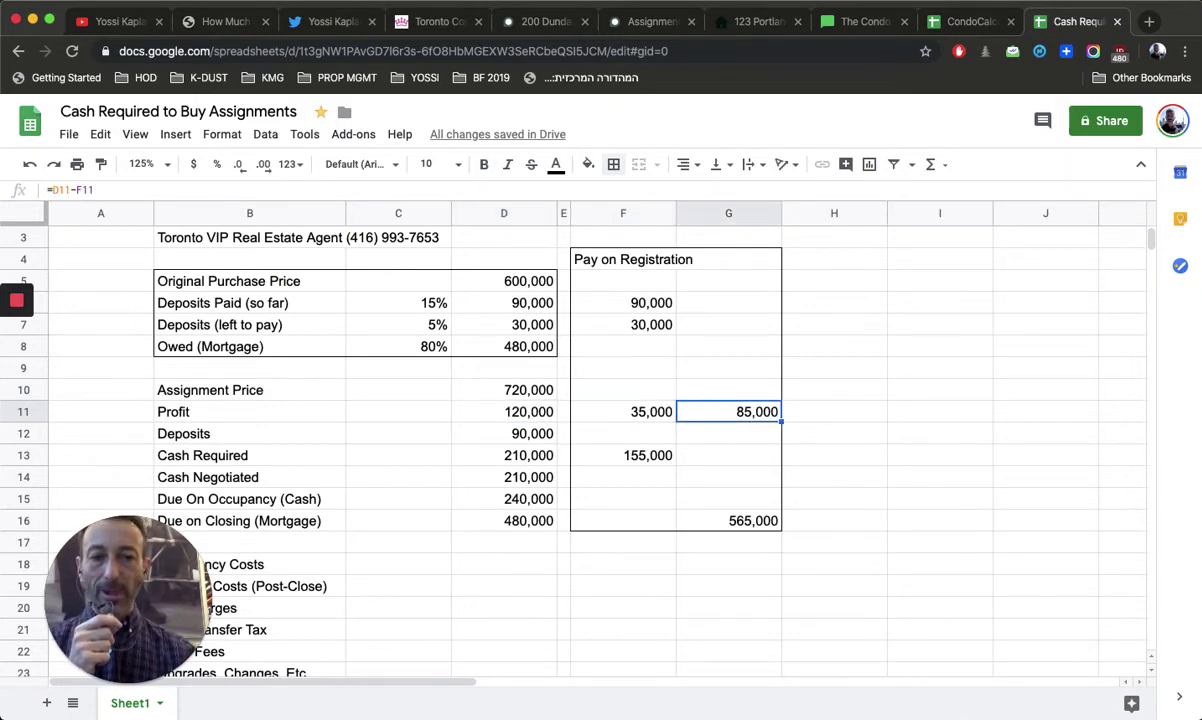
pyautogui.press('Left')
pyautogui.press('Down')
pyautogui.press('Down')
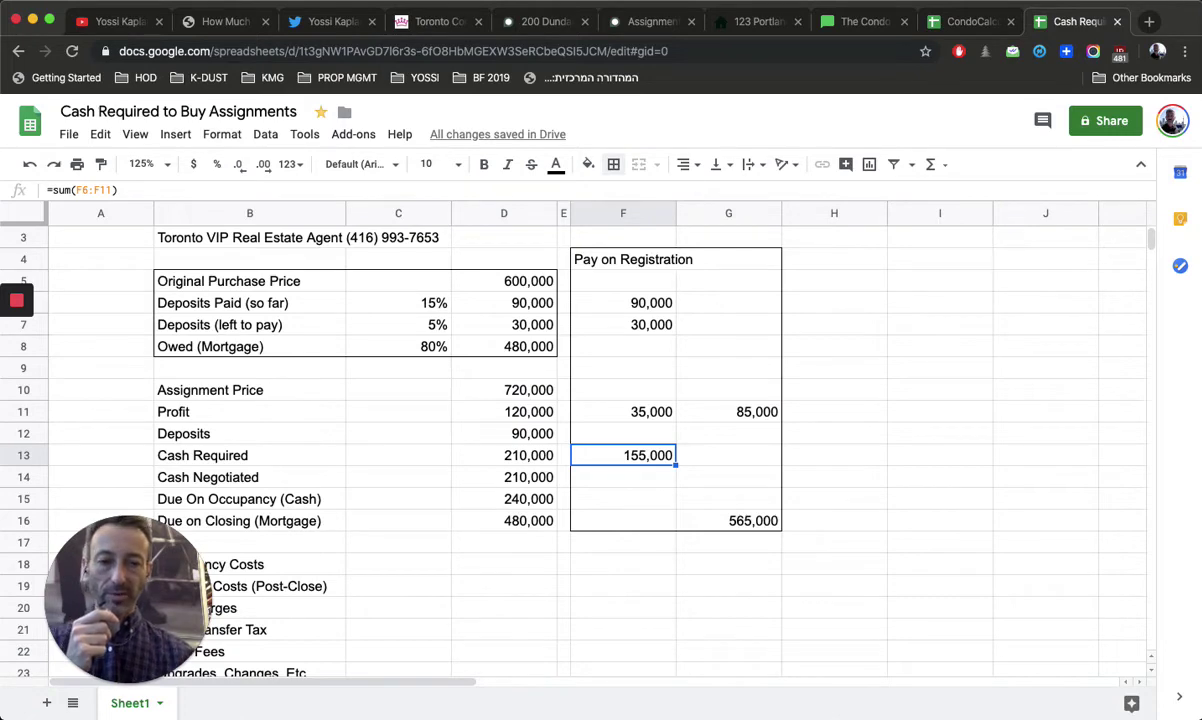
pyautogui.press('Down')
pyautogui.press('Down')
pyautogui.press('Down')
pyautogui.press('Right')
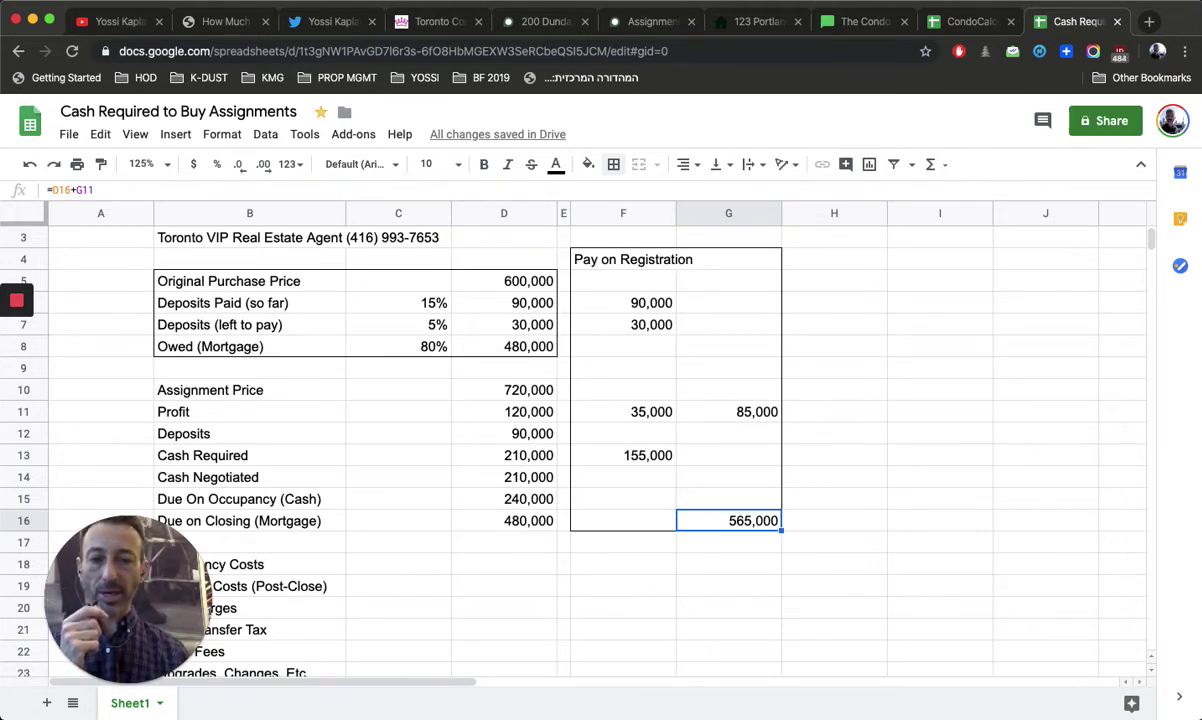
pyautogui.click(518, 521)
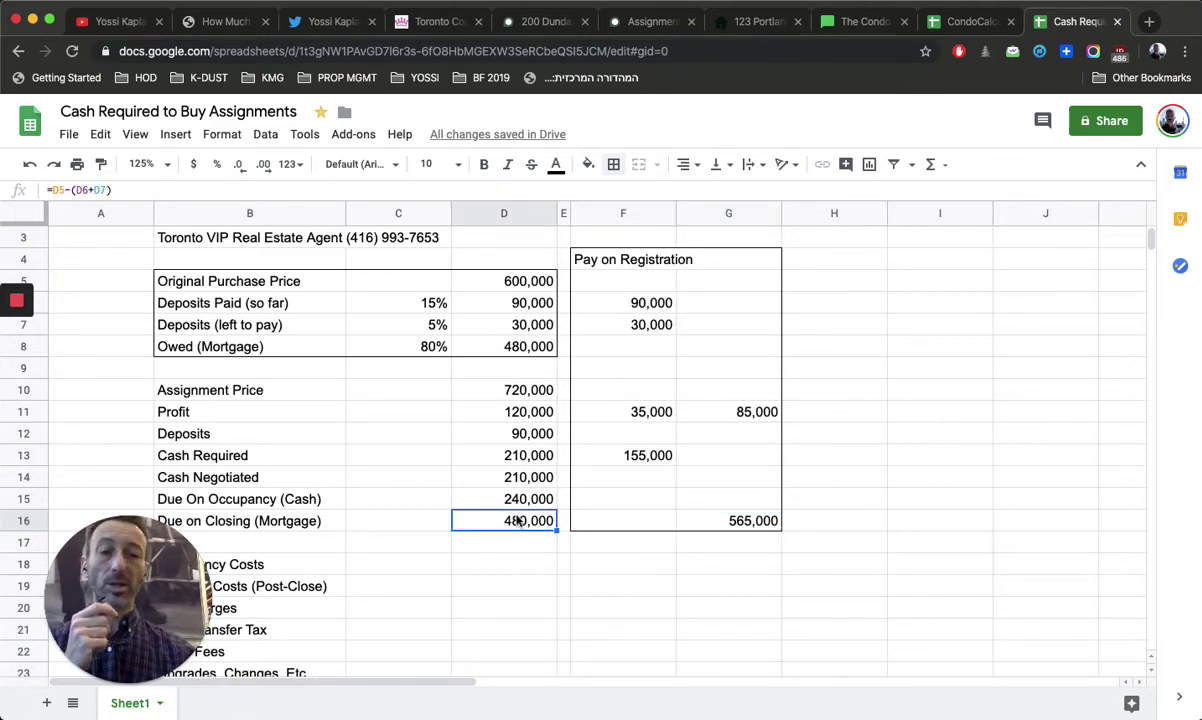
pyautogui.click(768, 527)
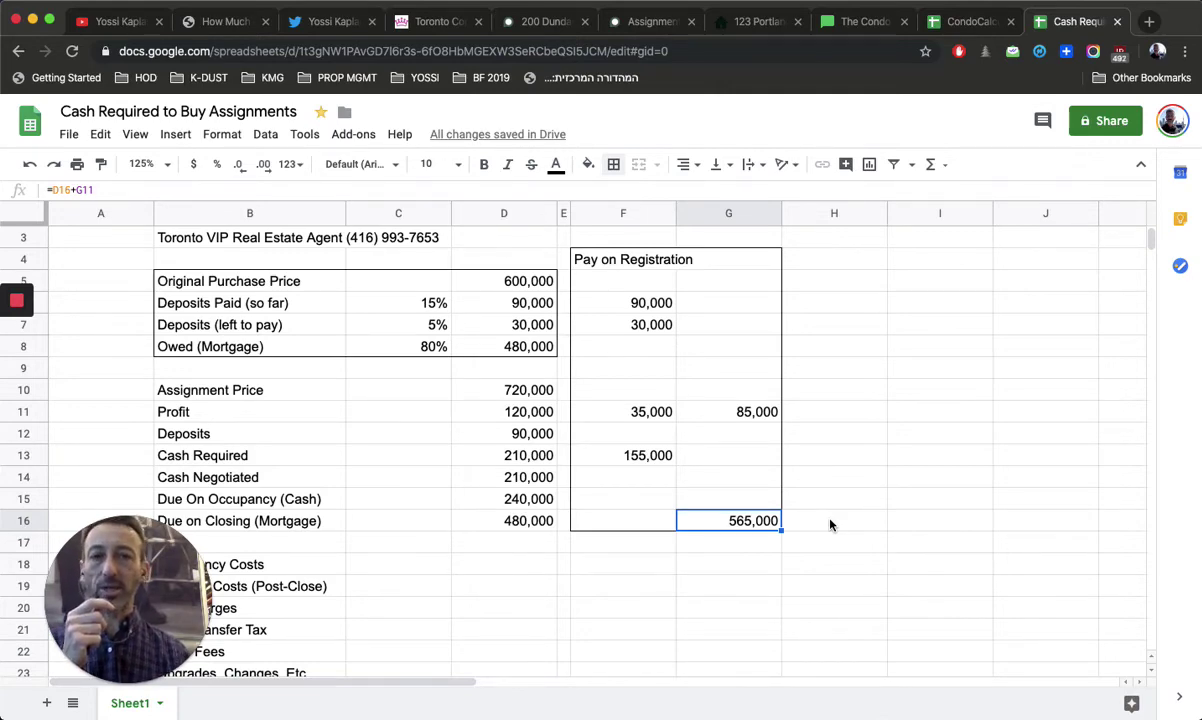
# Switch to the Dundas Square Gardens assignment listing and look over its photos and floor plan
pyautogui.click(535, 24)
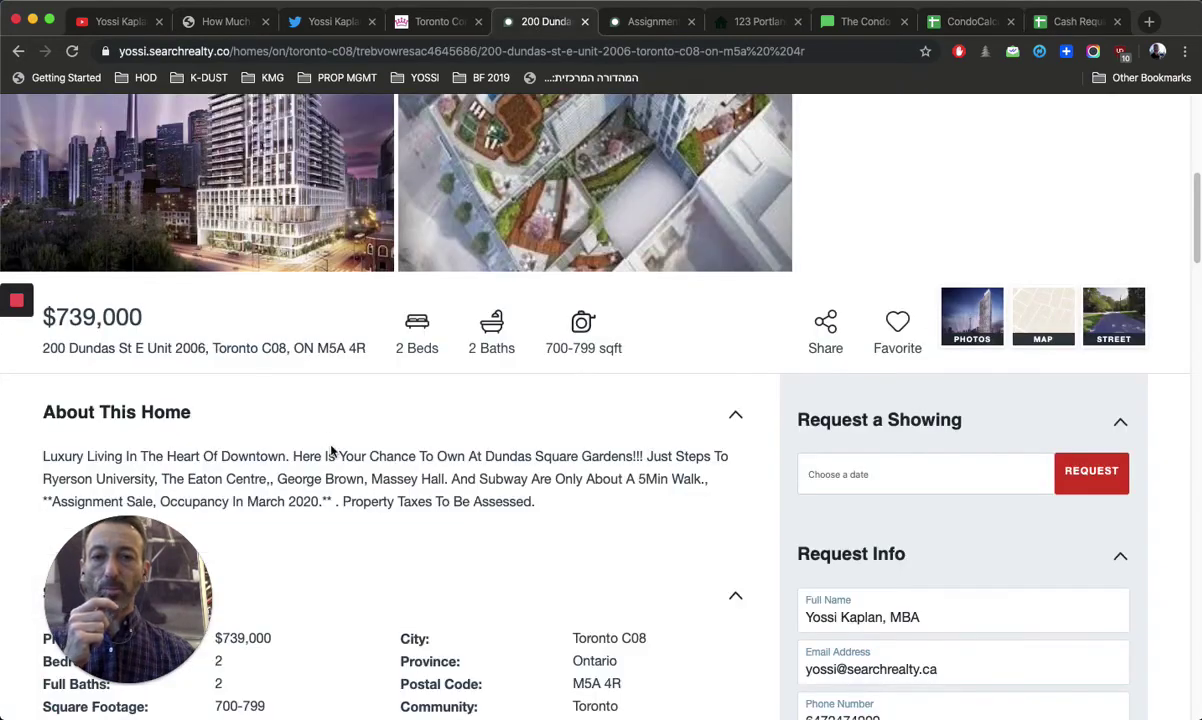
pyautogui.scroll(3, 381, 457)
pyautogui.scroll(2, 385, 458)
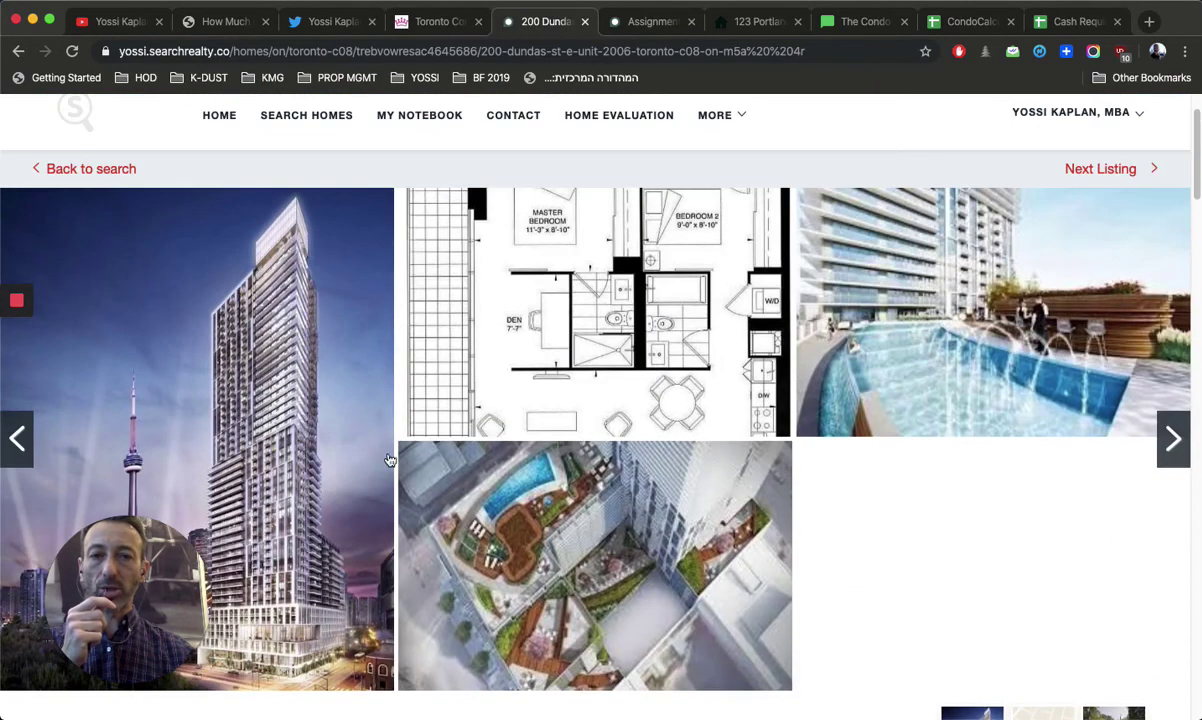
pyautogui.scroll(-1, 420, 458)
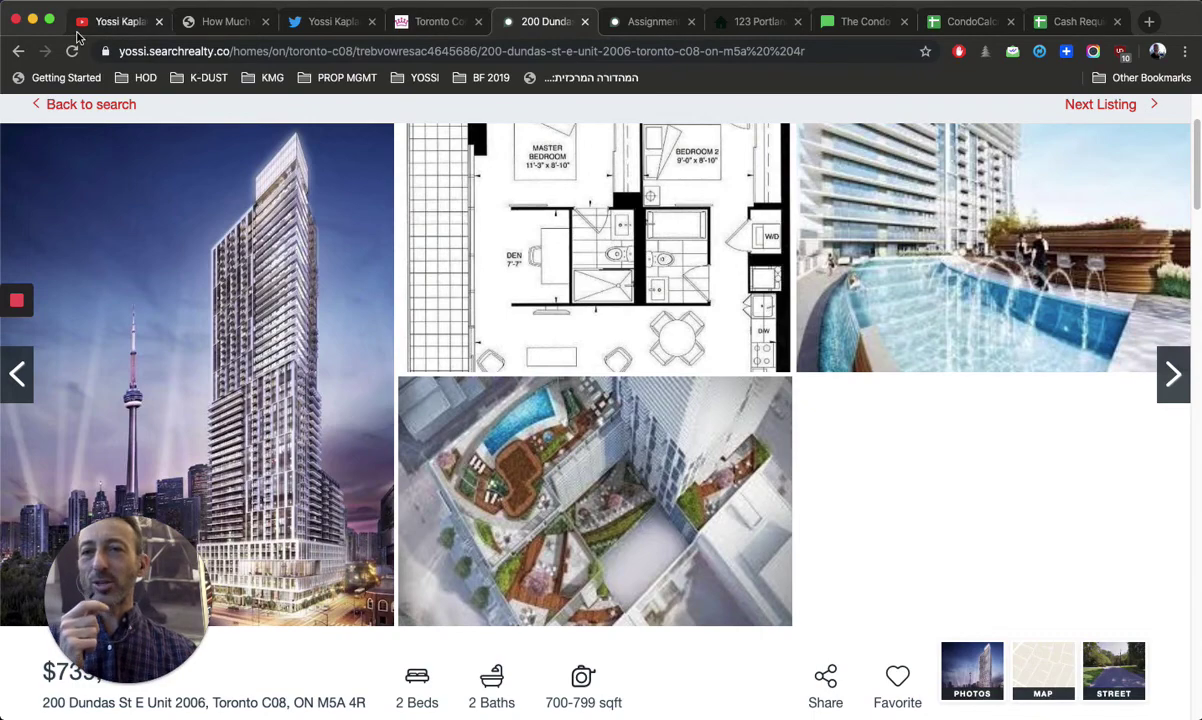
# Switch to the YouTube channel page and look through its recent uploads
pyautogui.click(120, 28)
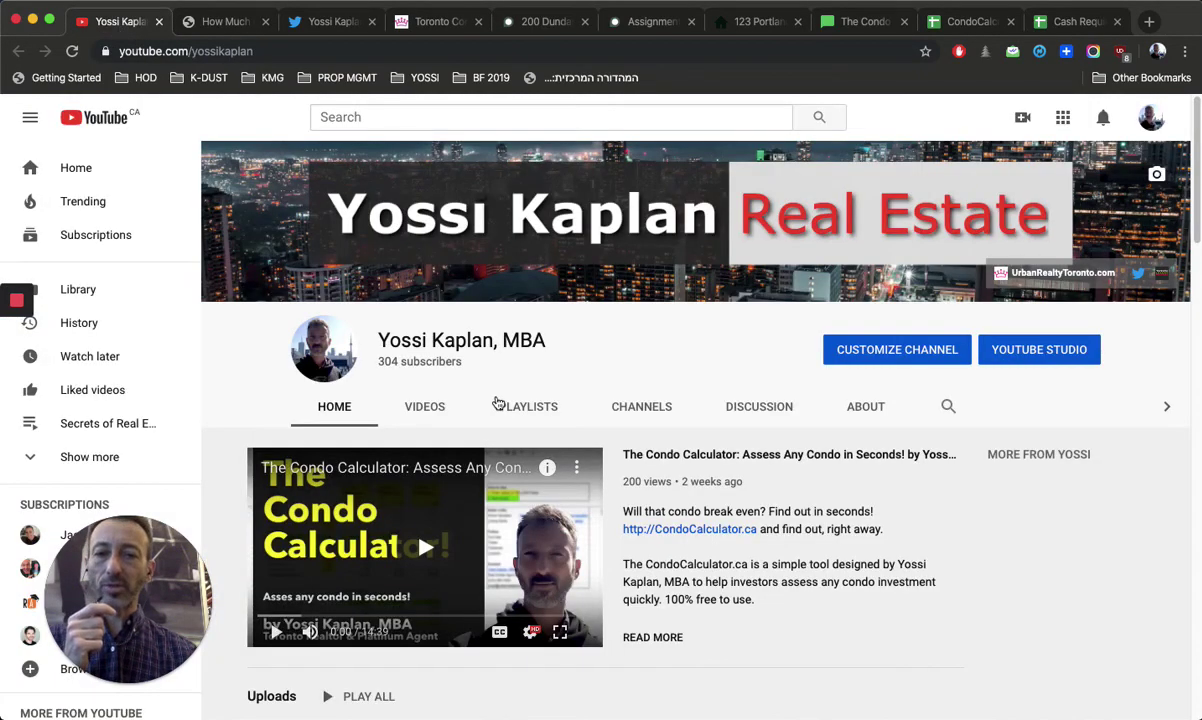
pyautogui.scroll(-2, 622, 430)
pyautogui.scroll(-5, 624, 432)
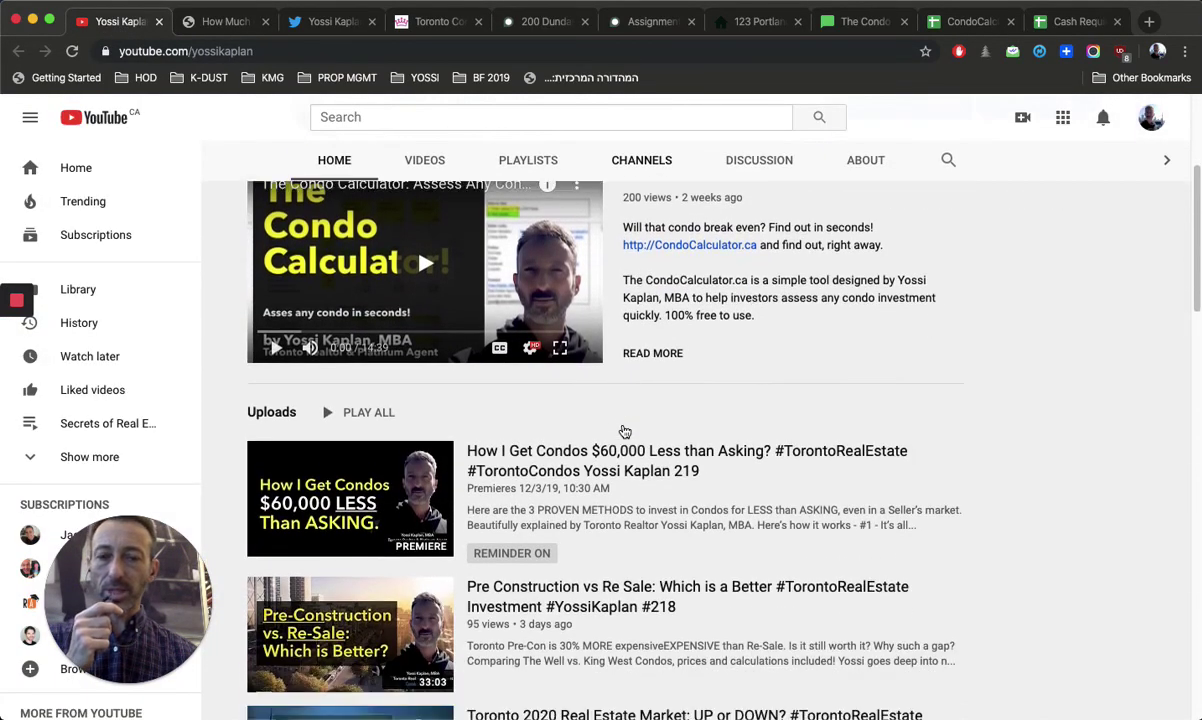
pyautogui.scroll(-1, 600, 420)
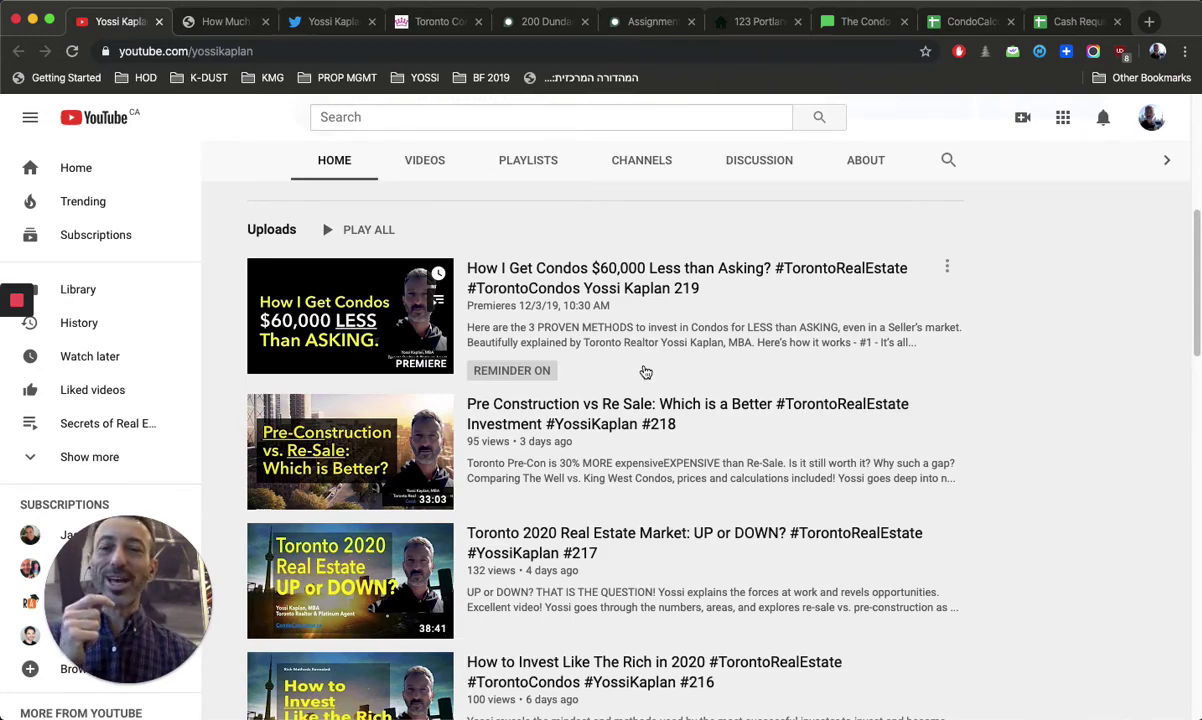
# Switch to the realtor's Twitter profile, passing the title slide, and look through the recent tweets
pyautogui.click(240, 29)
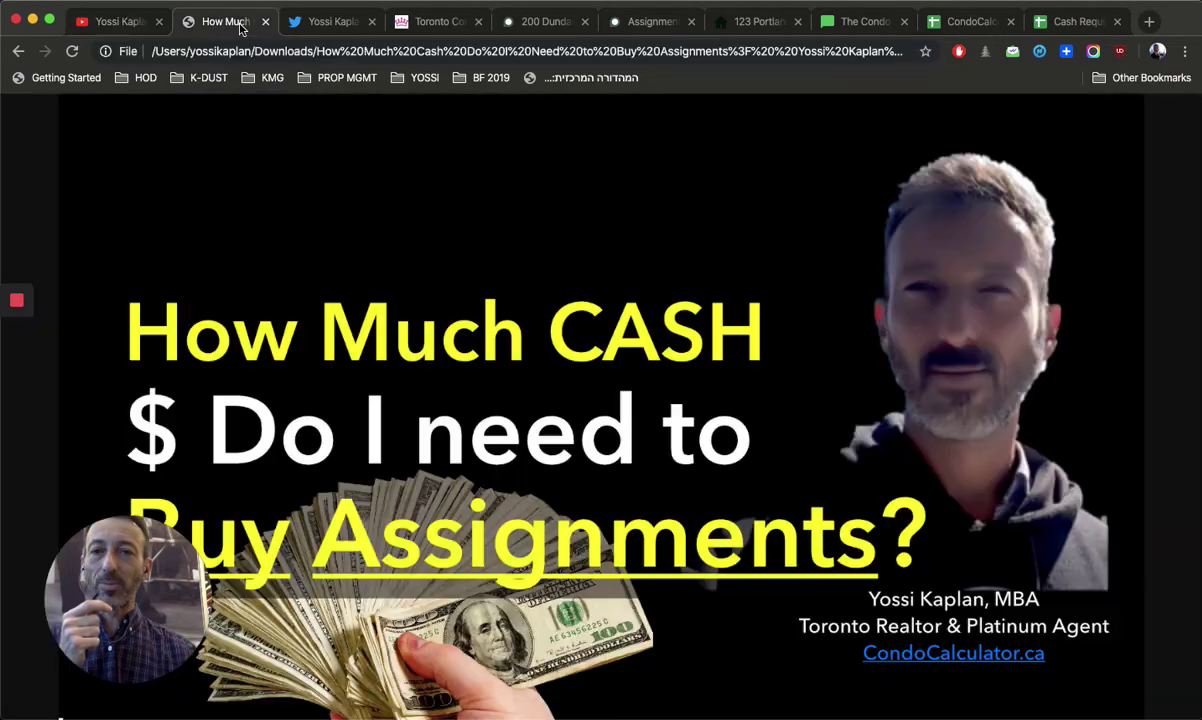
pyautogui.click(326, 29)
pyautogui.scroll(-10, 557, 342)
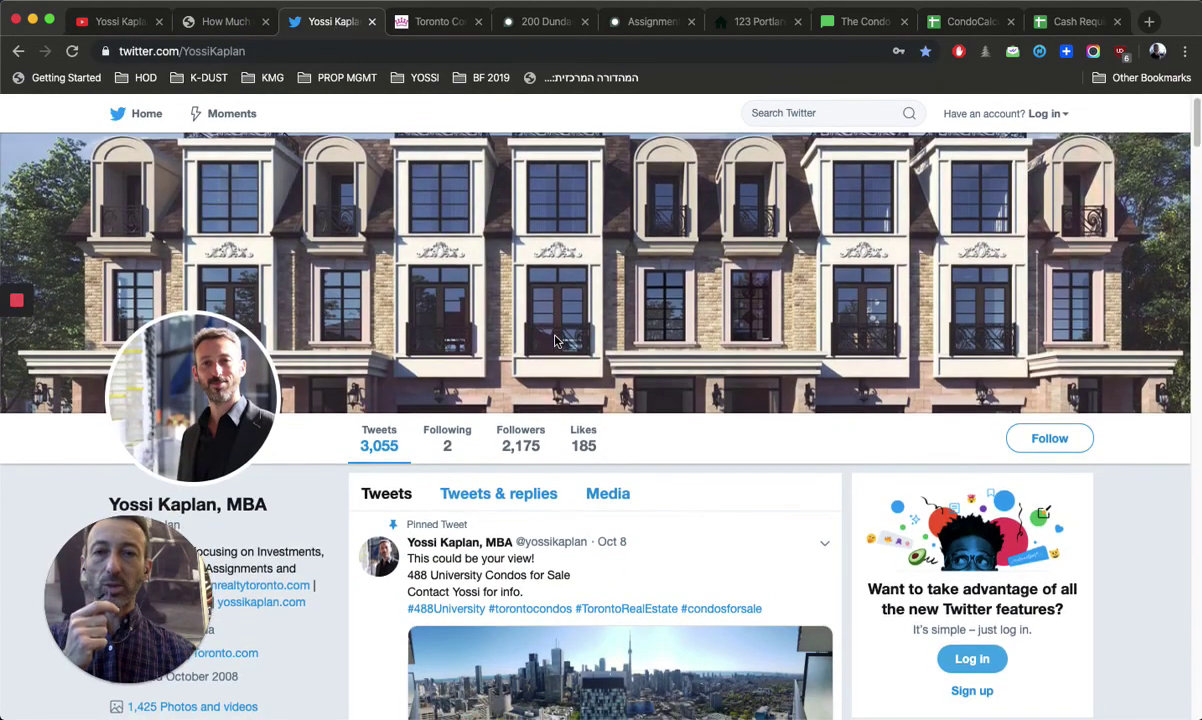
pyautogui.scroll(-3, 557, 342)
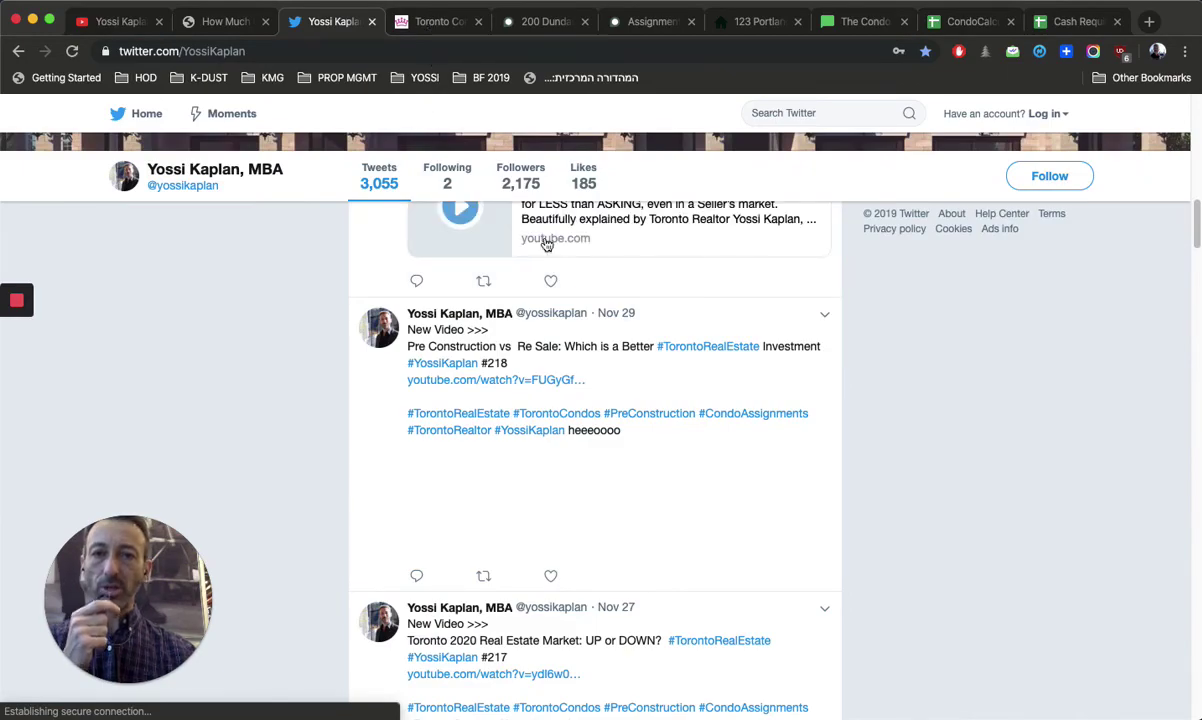
# Switch to the urbanrealtytoronto.com site, find its neighbourhood listings near the page end, and open South Core
pyautogui.click(420, 24)
pyautogui.scroll(20, 551, 310)
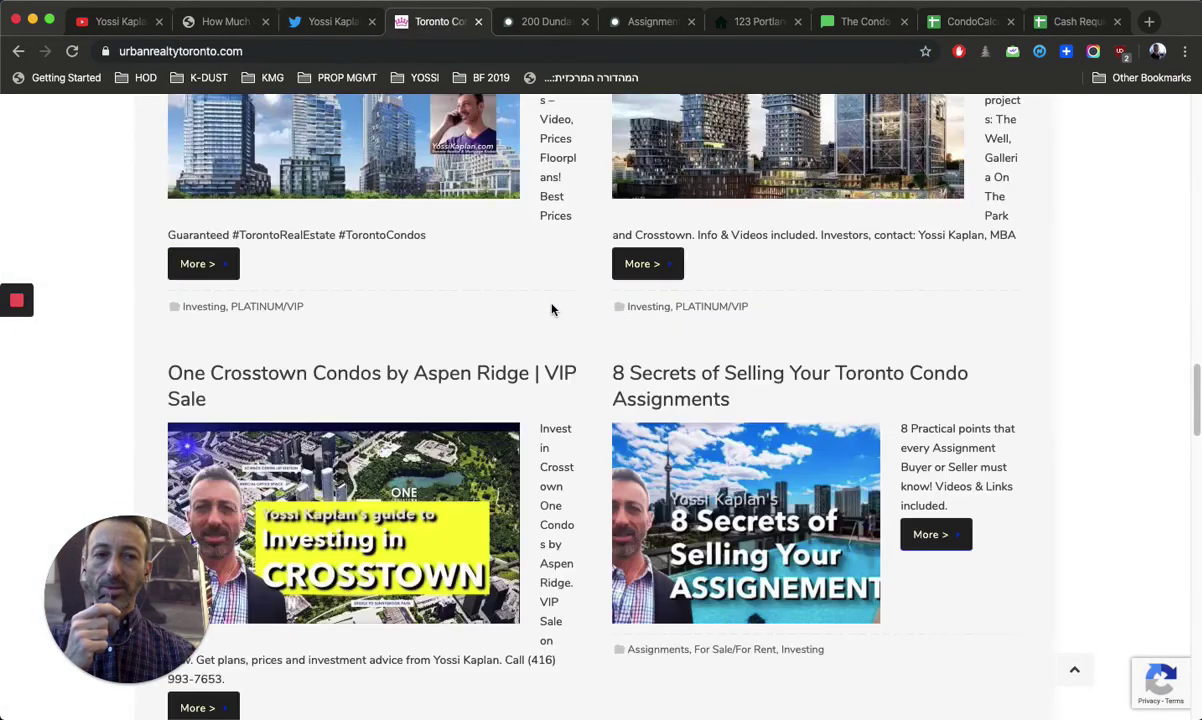
pyautogui.scroll(-5, 580, 295)
pyautogui.scroll(-15, 584, 291)
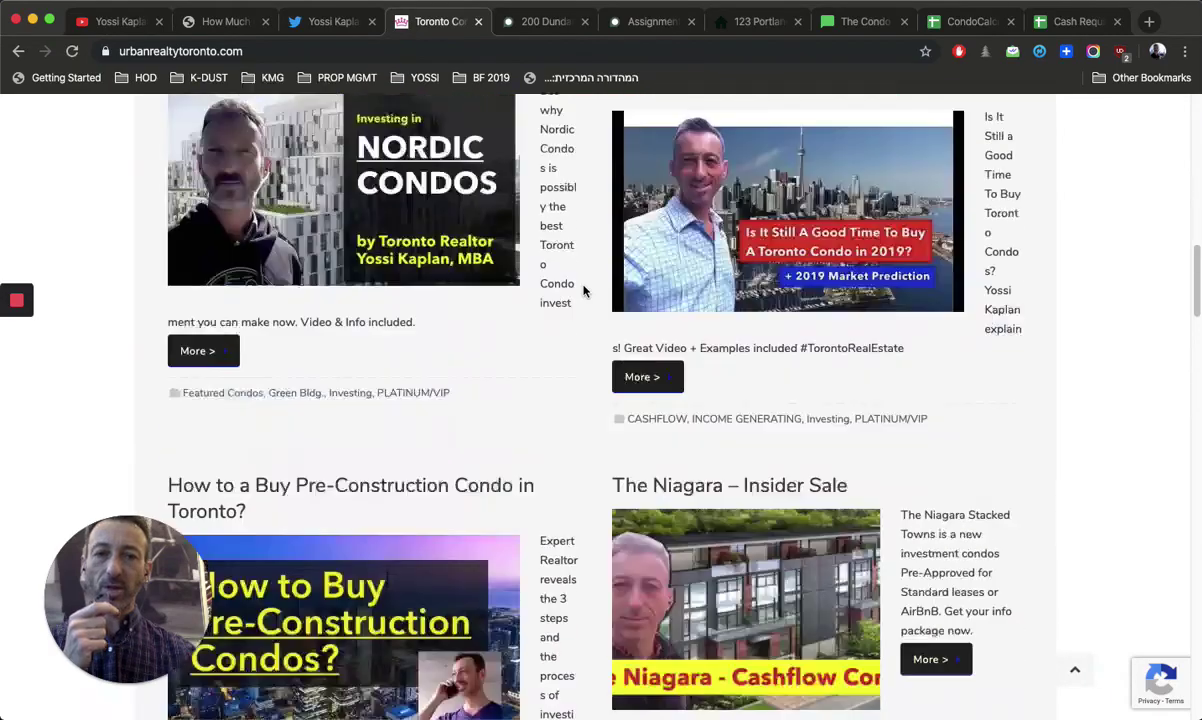
pyautogui.scroll(-15, 584, 291)
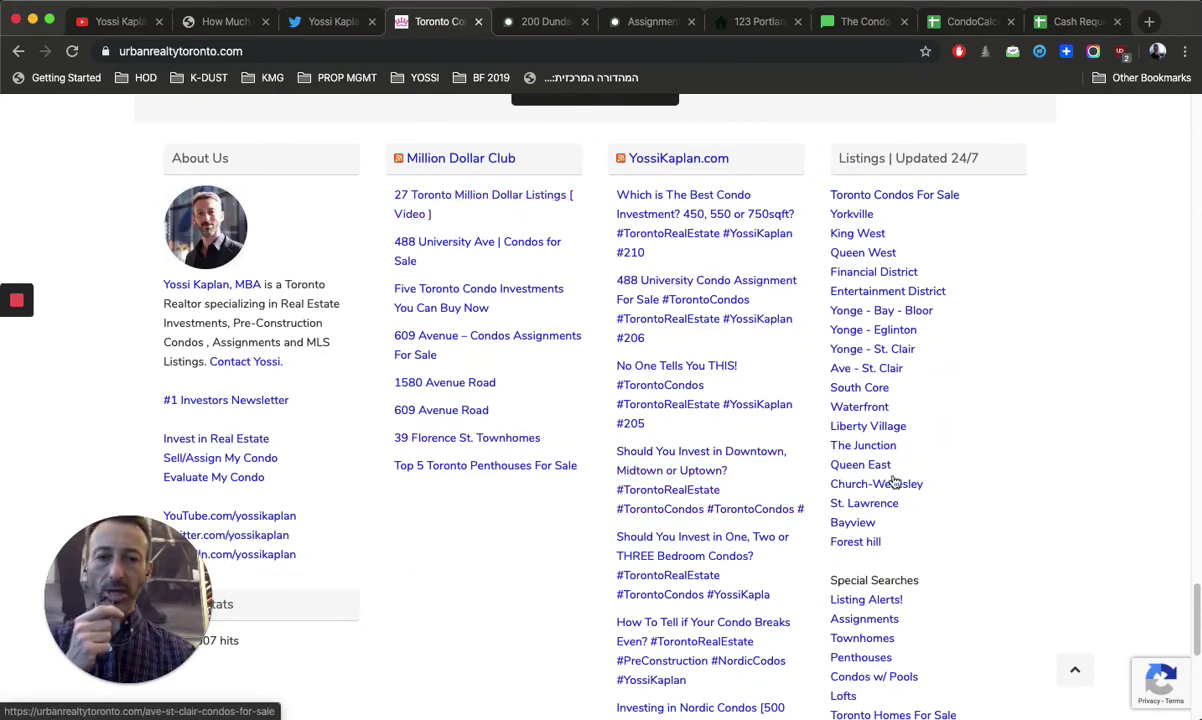
pyautogui.click(860, 388)
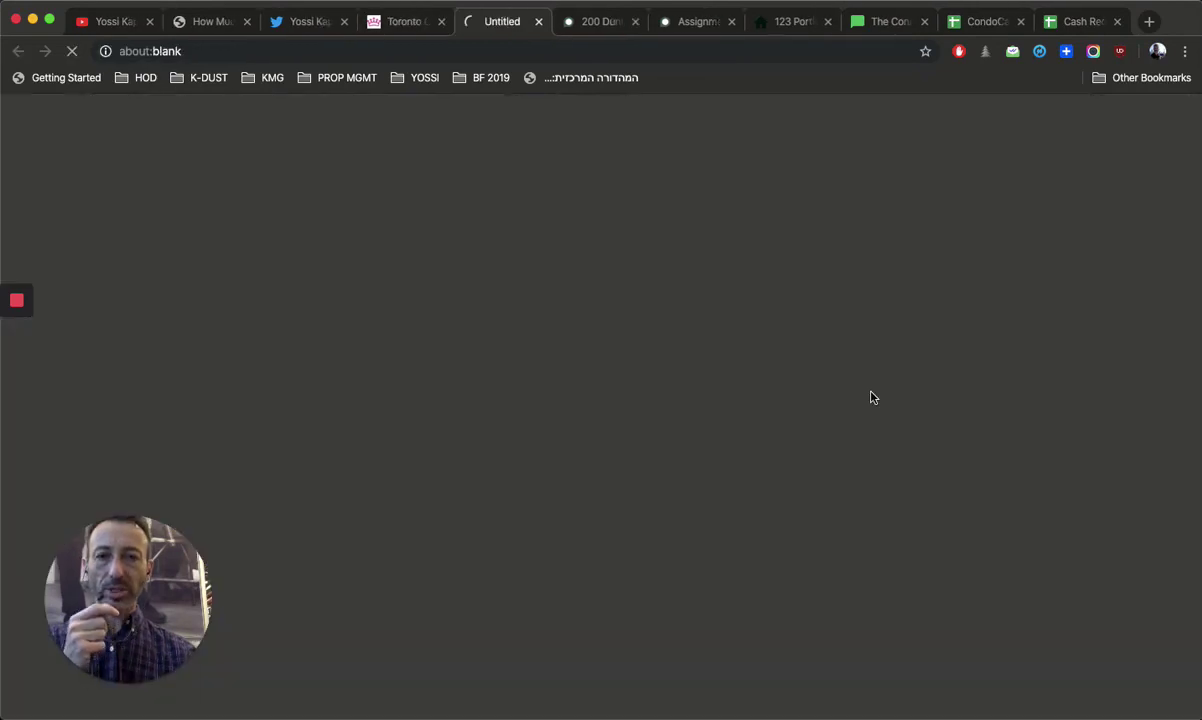